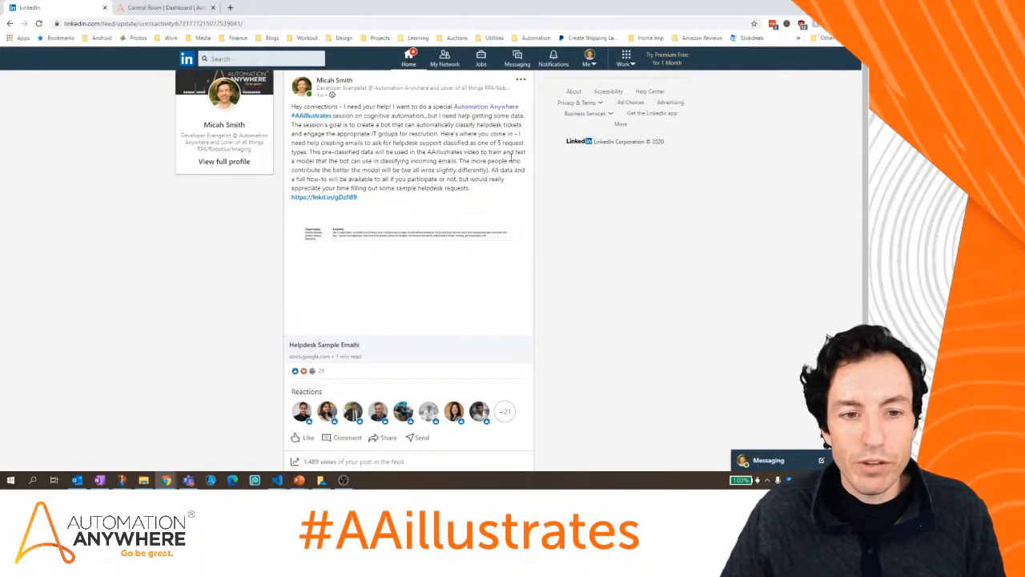
Open the Helpdesk Sample Emails sheet linked in the post and look through its categorised email entries down to the last row.
left_click(424, 248)
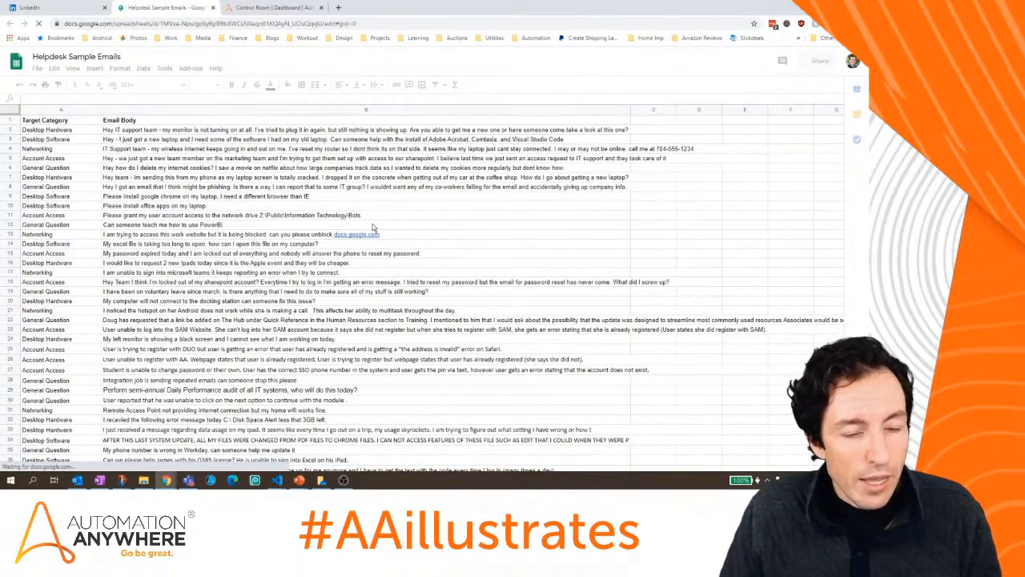
scroll(373, 228, "down", 5)
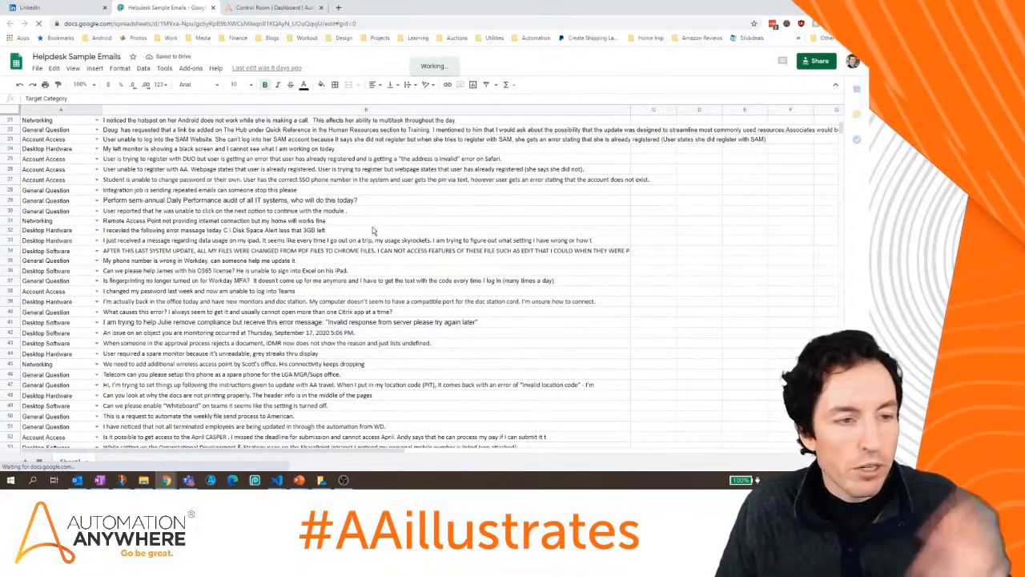
scroll(353, 248, "down", 7)
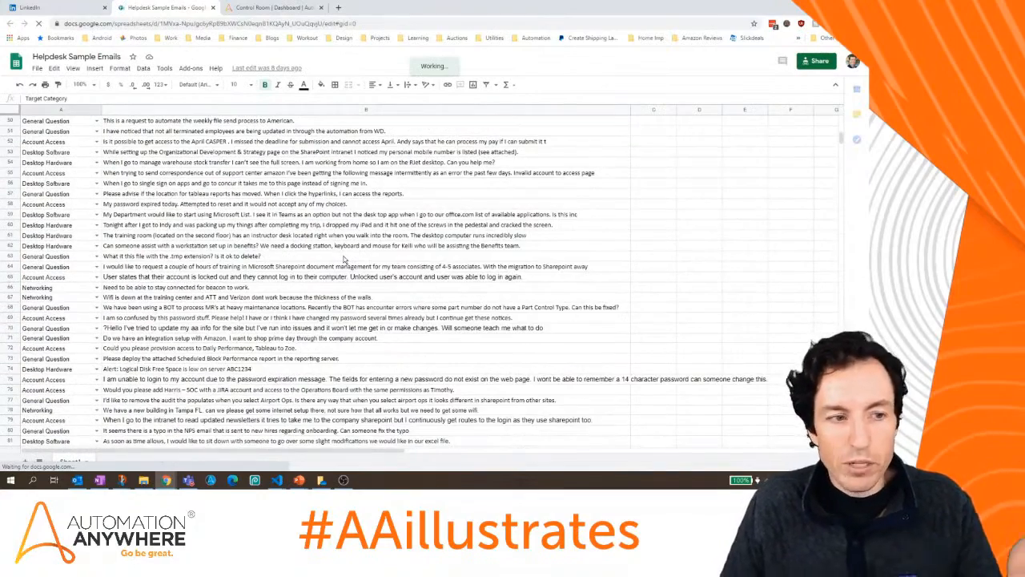
scroll(344, 259, "down", 20)
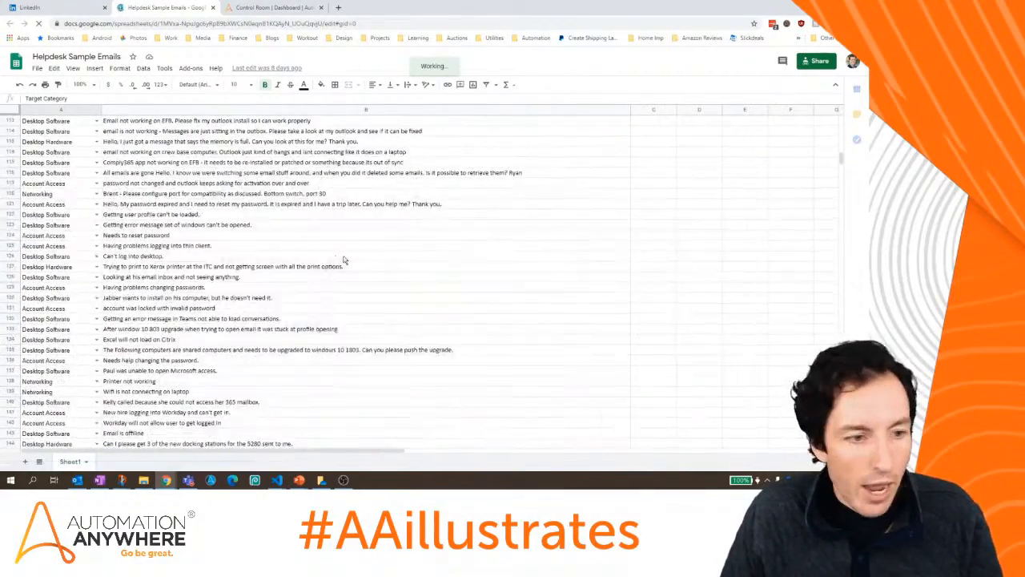
scroll(345, 259, "down", 12)
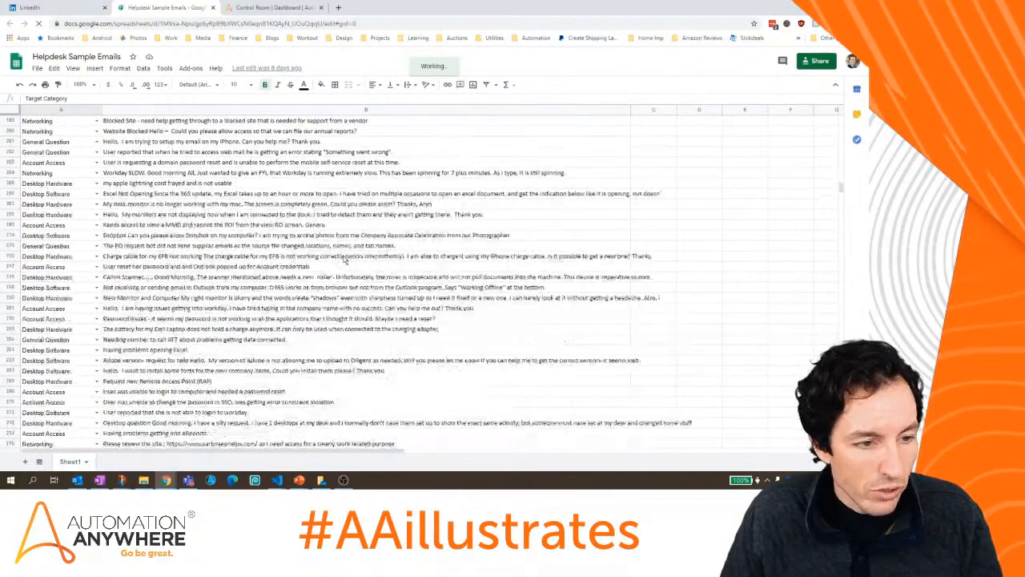
scroll(344, 259, "down", 4)
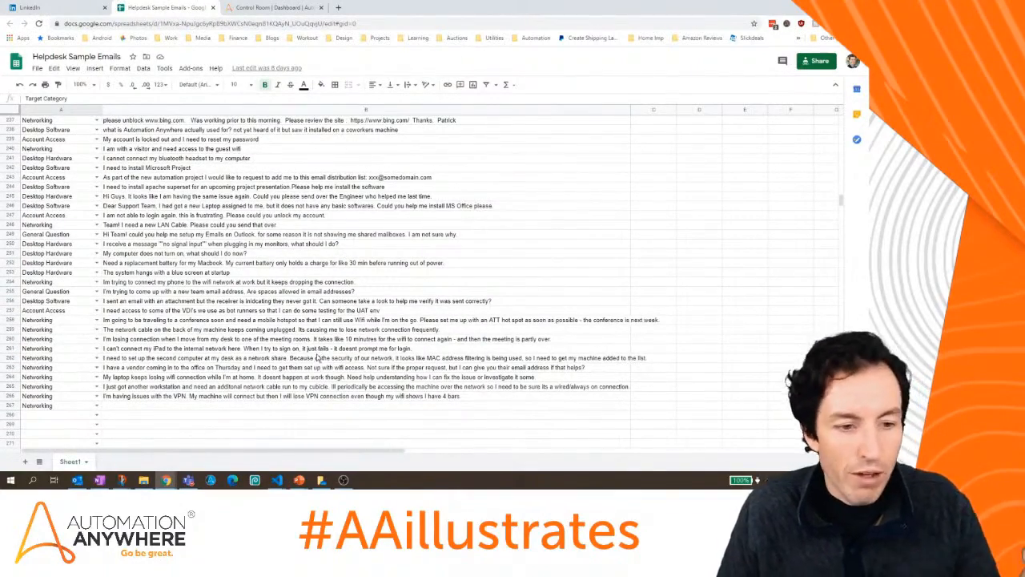
scroll(318, 358, "up", 20)
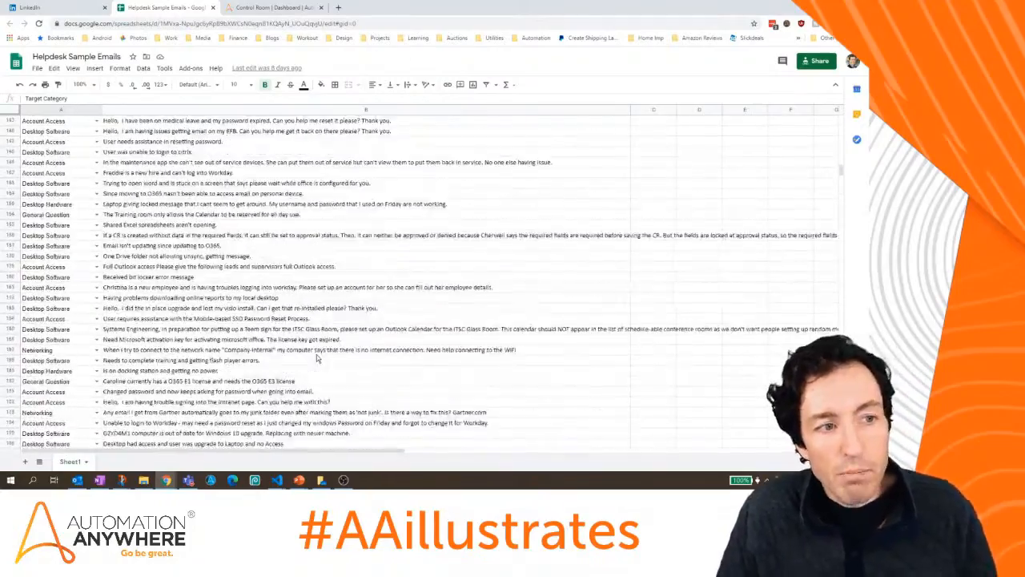
scroll(317, 358, "up", 20)
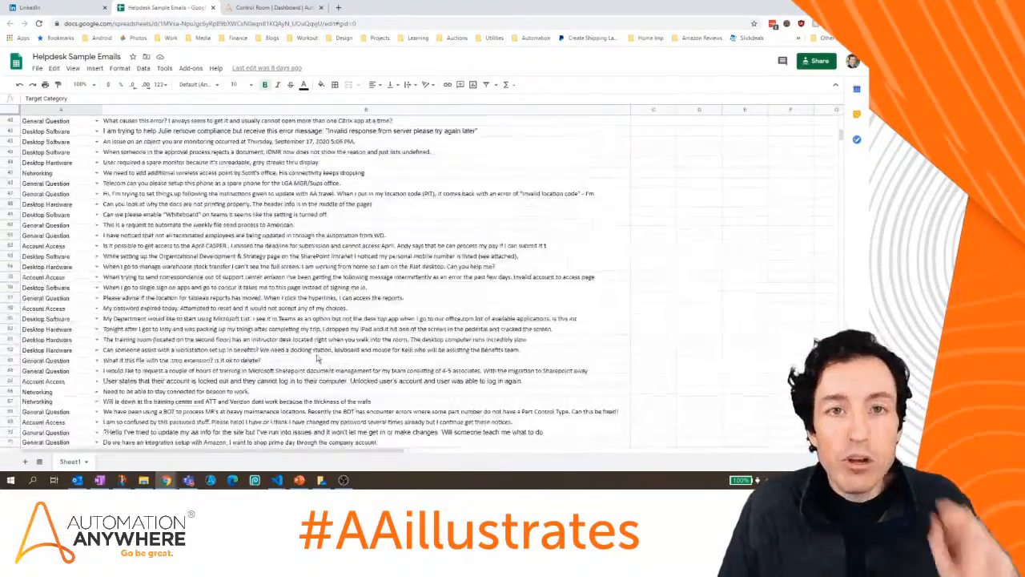
scroll(317, 359, "up", 10)
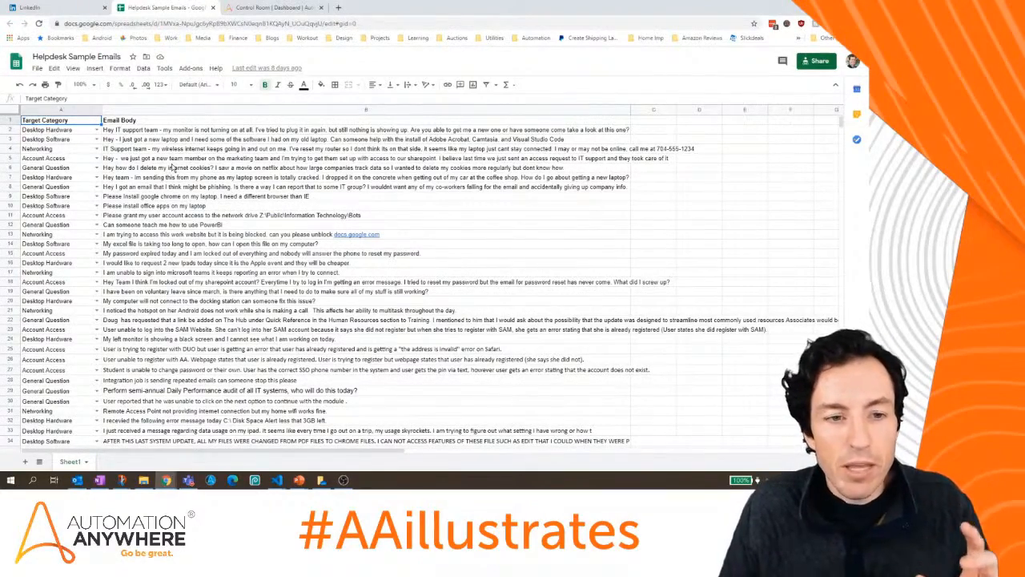
Examine the sample email bodies, highlighting the first seven and one hotspot request, and look further down the sheet.
scroll(260, 320, "down", 8)
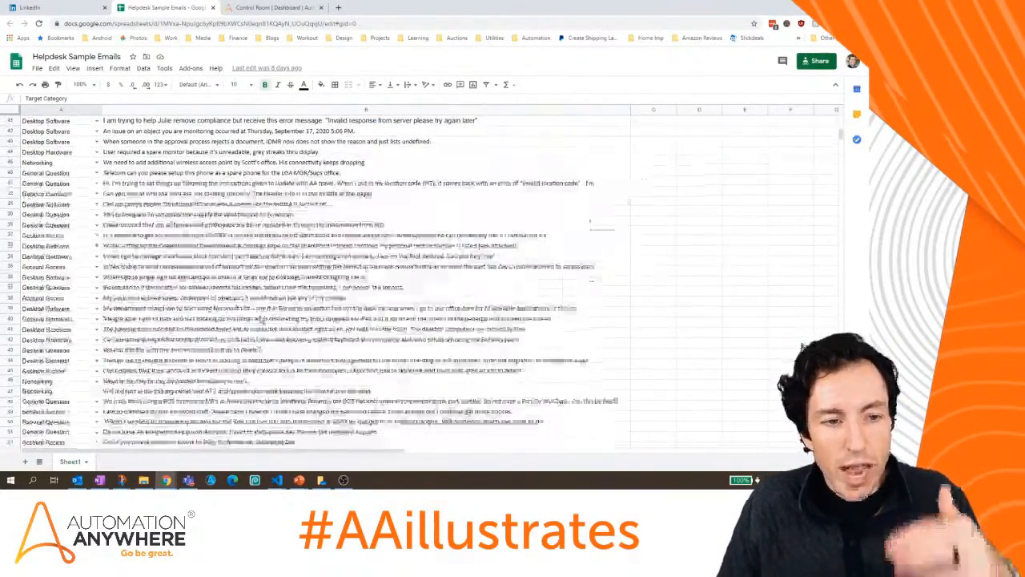
scroll(260, 320, "up", 8)
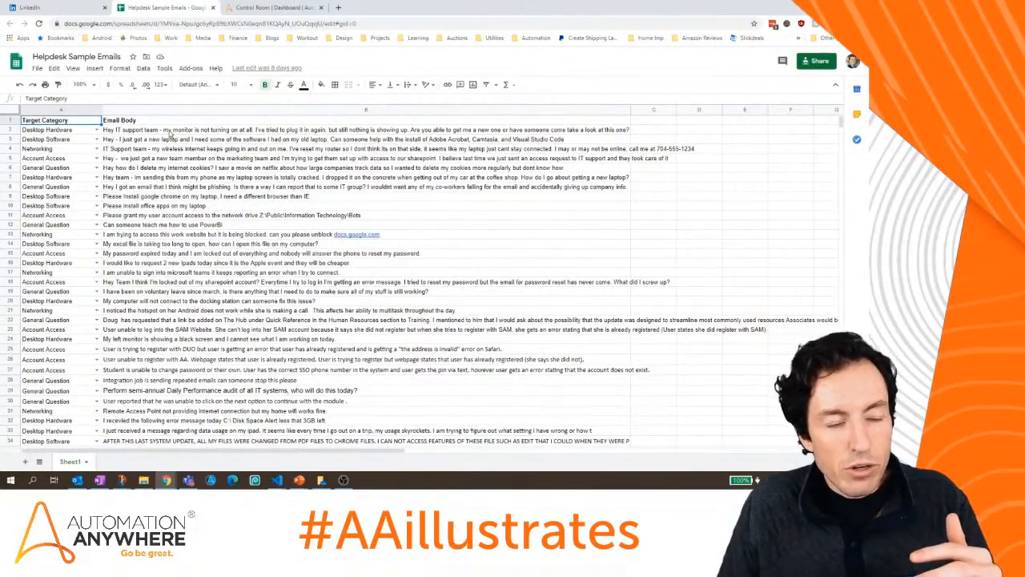
left_click_drag(170, 135, 168, 194)
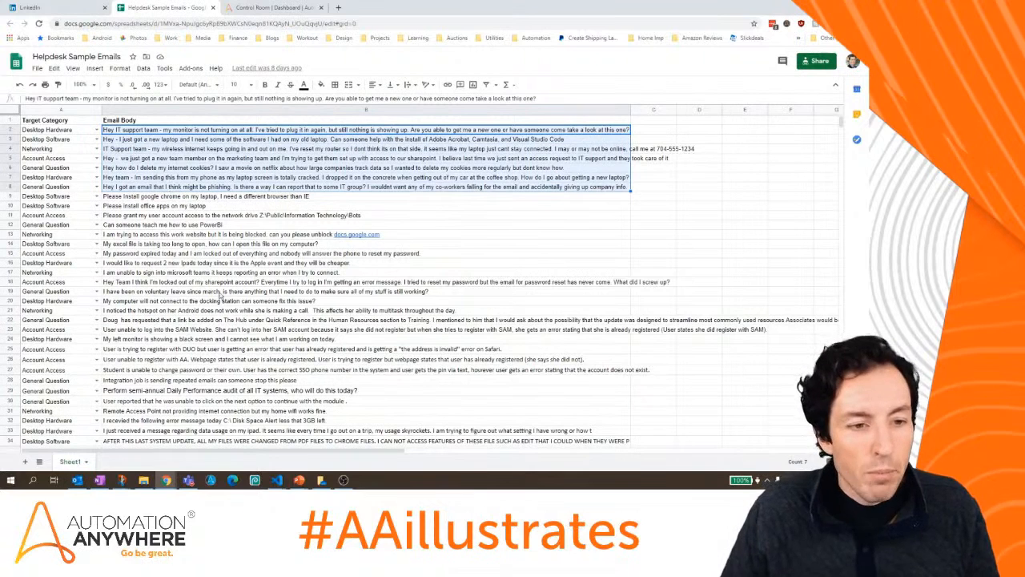
left_click(222, 312)
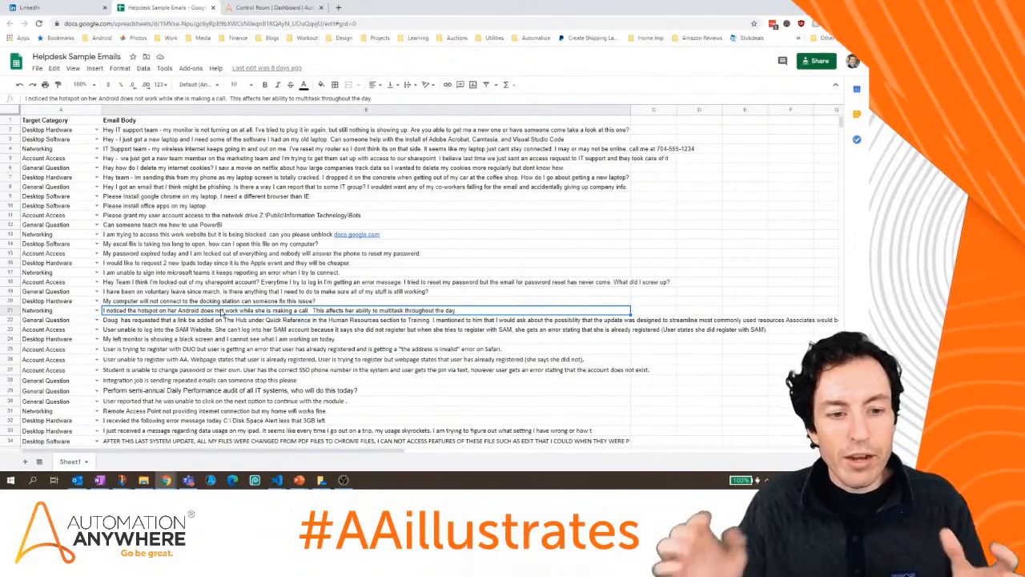
scroll(257, 351, "down", 5)
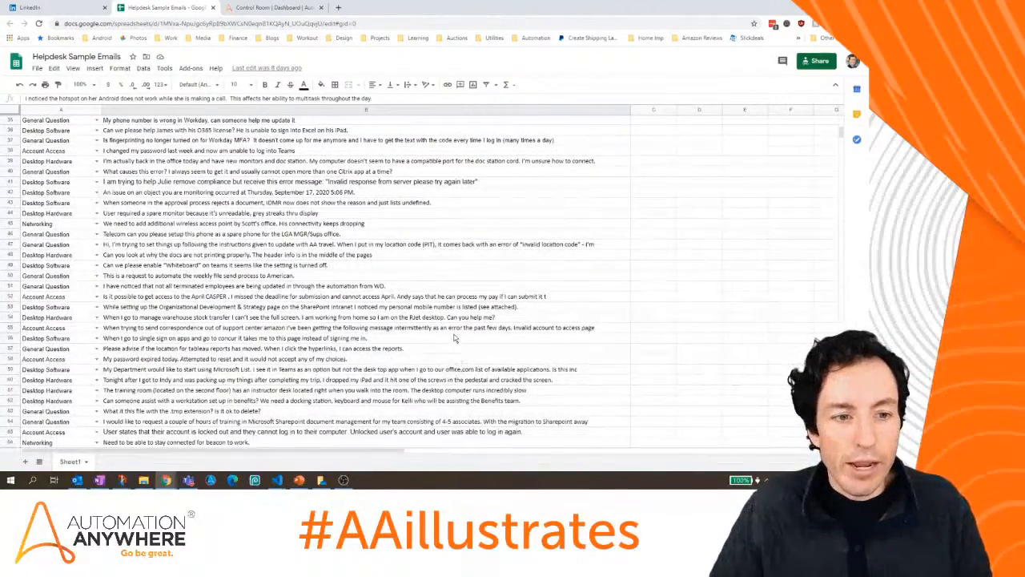
scroll(396, 312, "down", 3)
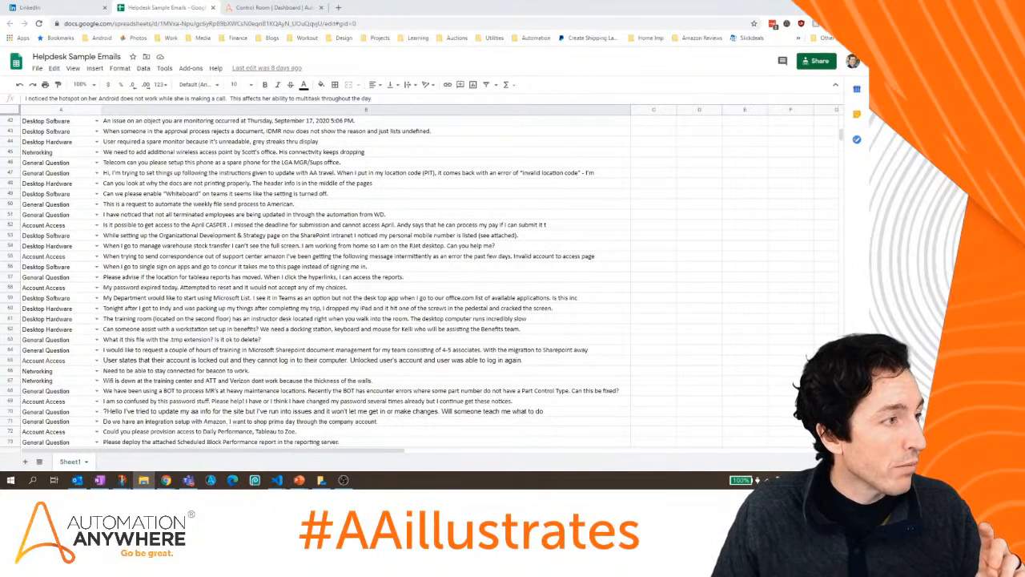
Switch to File Explorer and open Helpdesk Sample Emails.xlsx from the HelpdeskTickets folder in Excel.
left_click(144, 480)
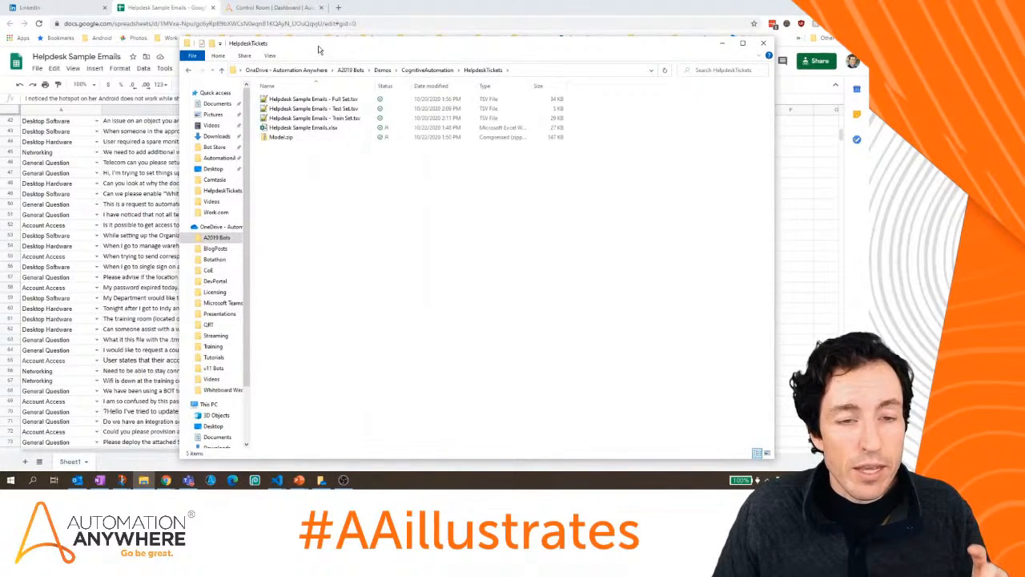
double_click(319, 50)
left_click(151, 92)
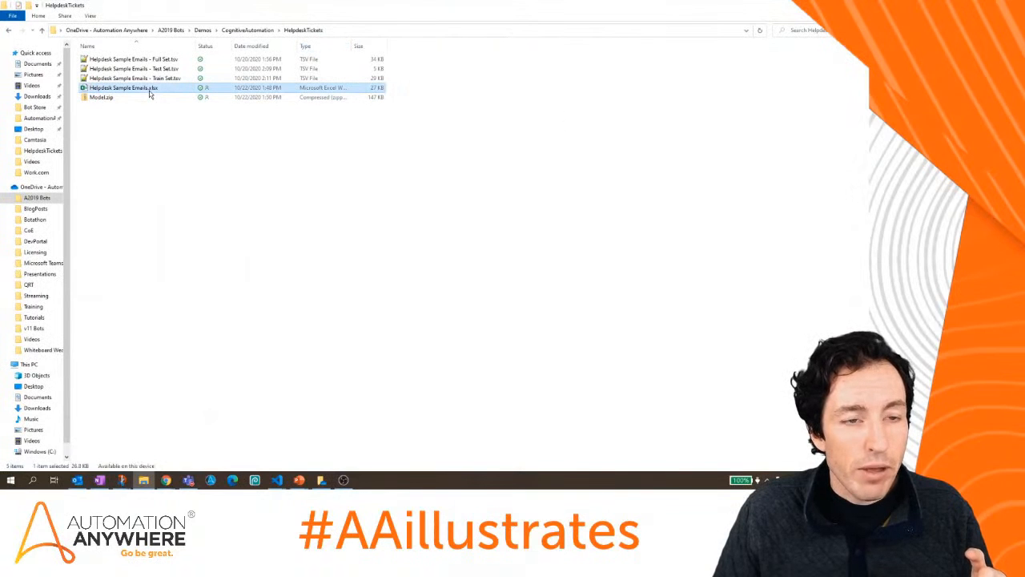
double_click(150, 93)
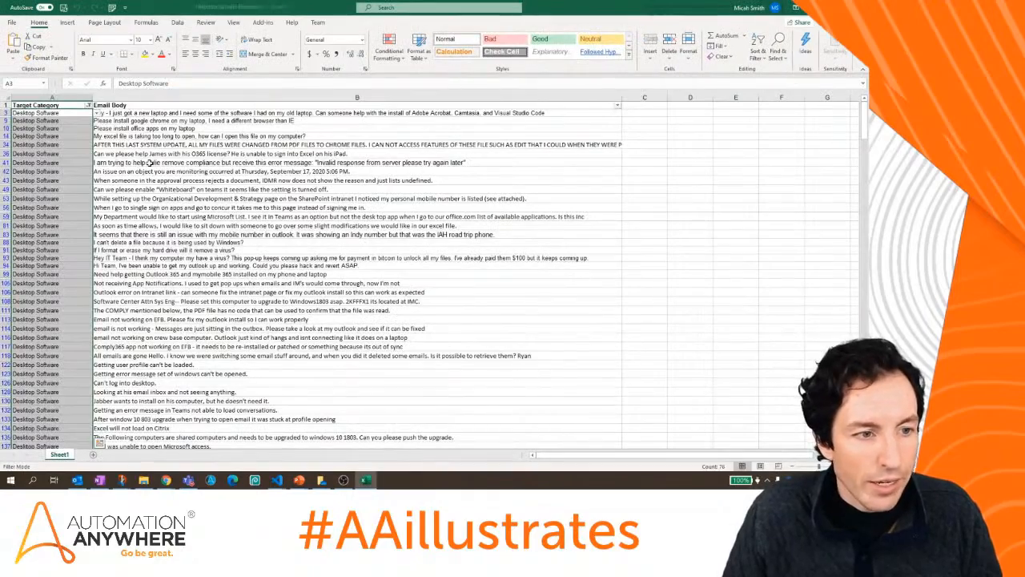
Review the filtered Desktop Software emails and select all their Target Category cells to check how many there are.
left_click(149, 163)
scroll(149, 248, "down", 8)
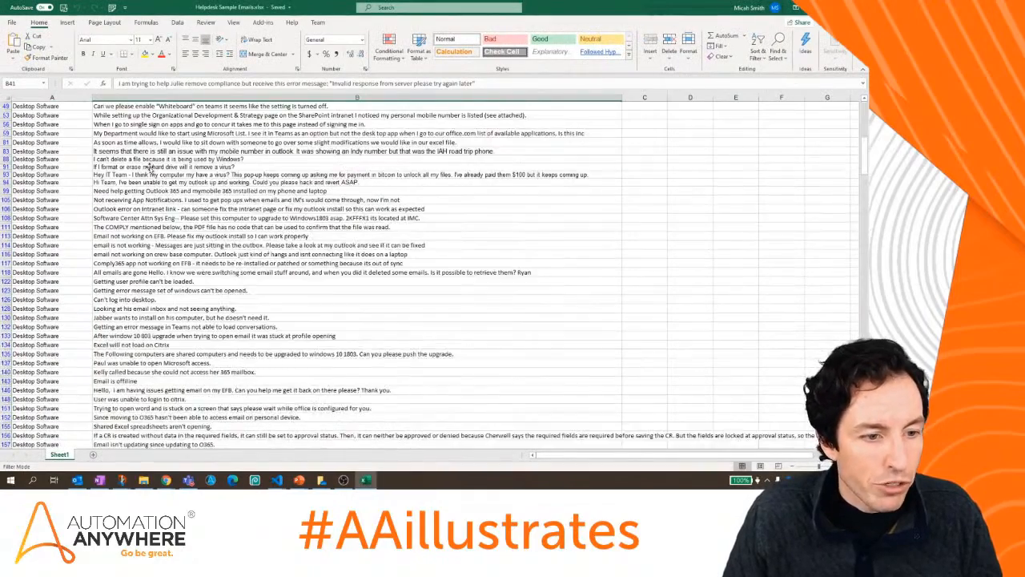
scroll(147, 252, "up", 6)
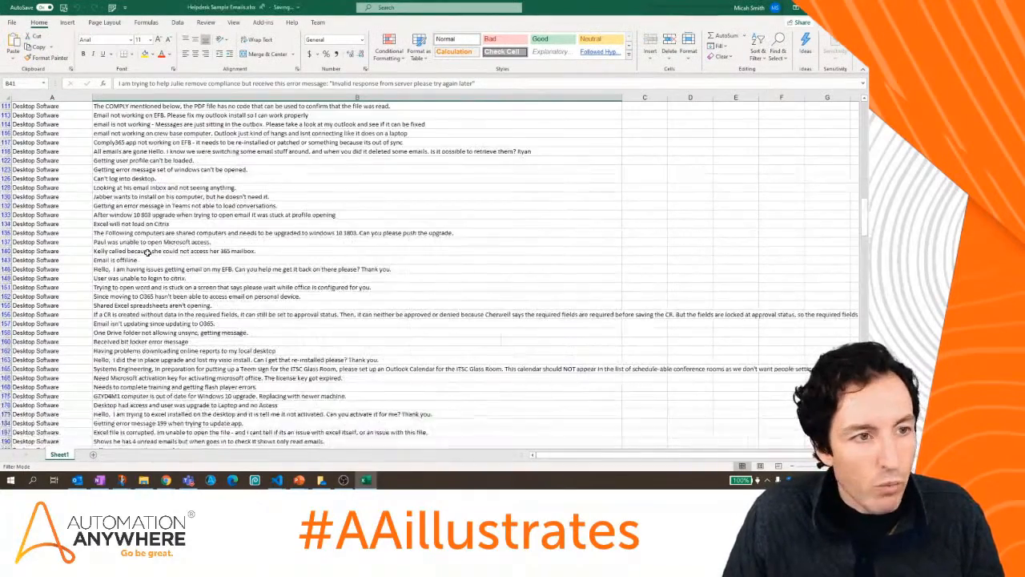
scroll(49, 107, "up", 2)
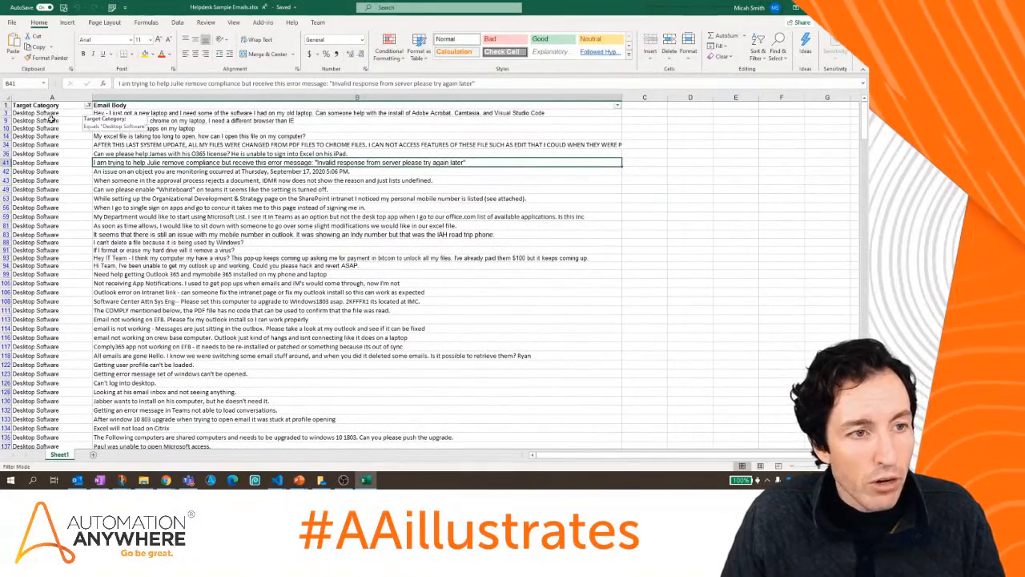
left_click(54, 117)
scroll(70, 219, "down", 7)
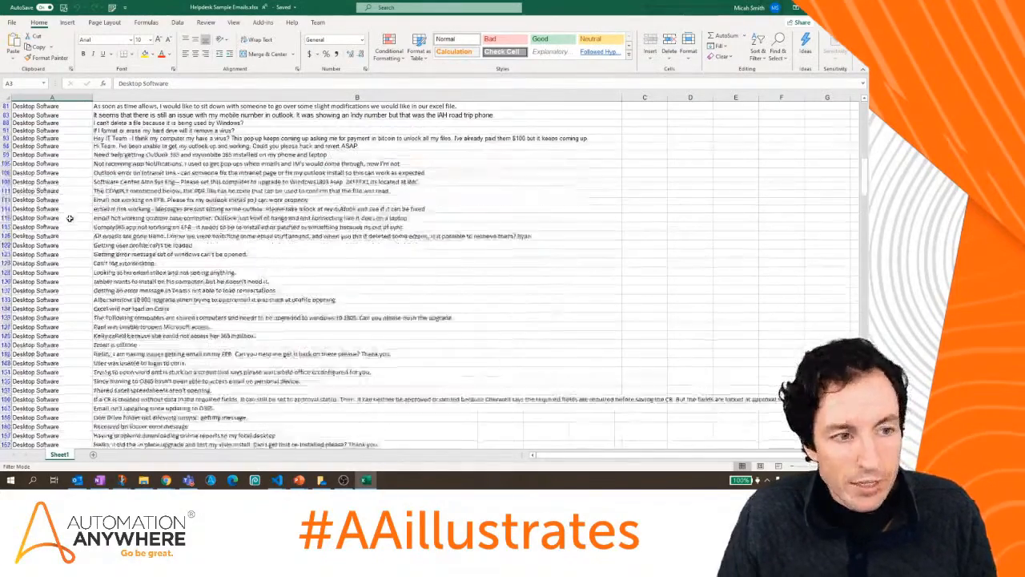
scroll(70, 219, "down", 8)
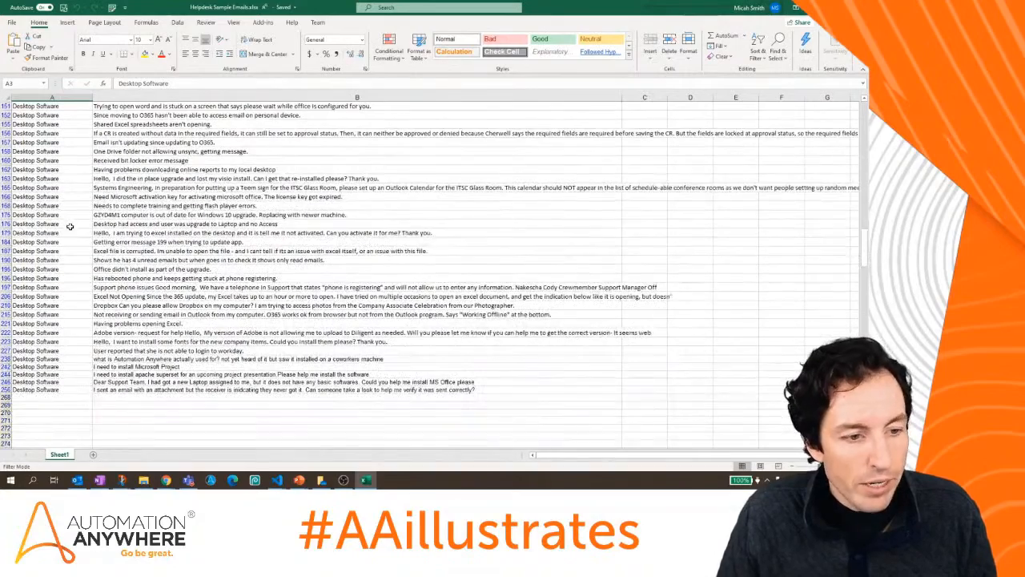
left_click(68, 388, "shift")
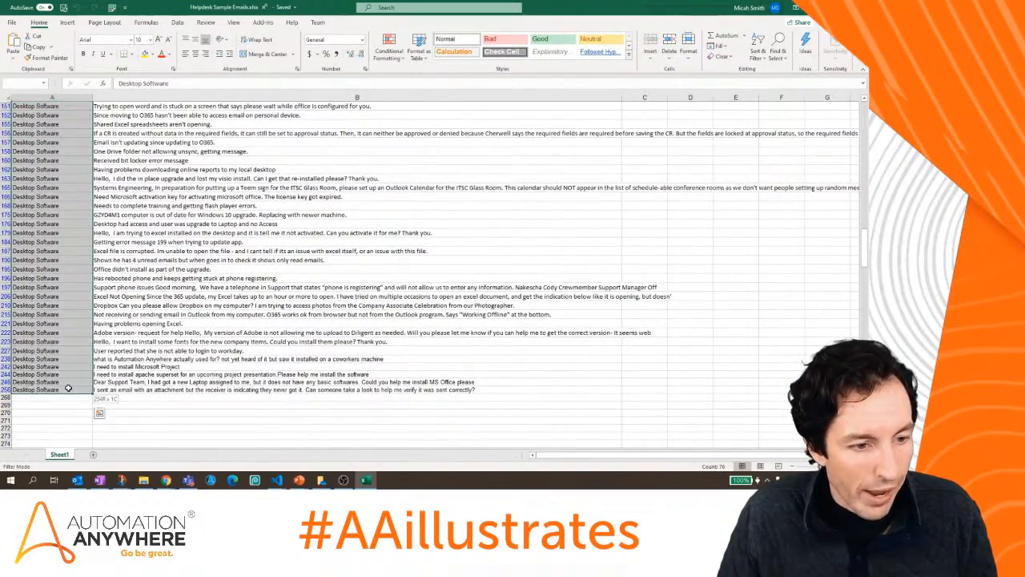
scroll(477, 395, "up", 13)
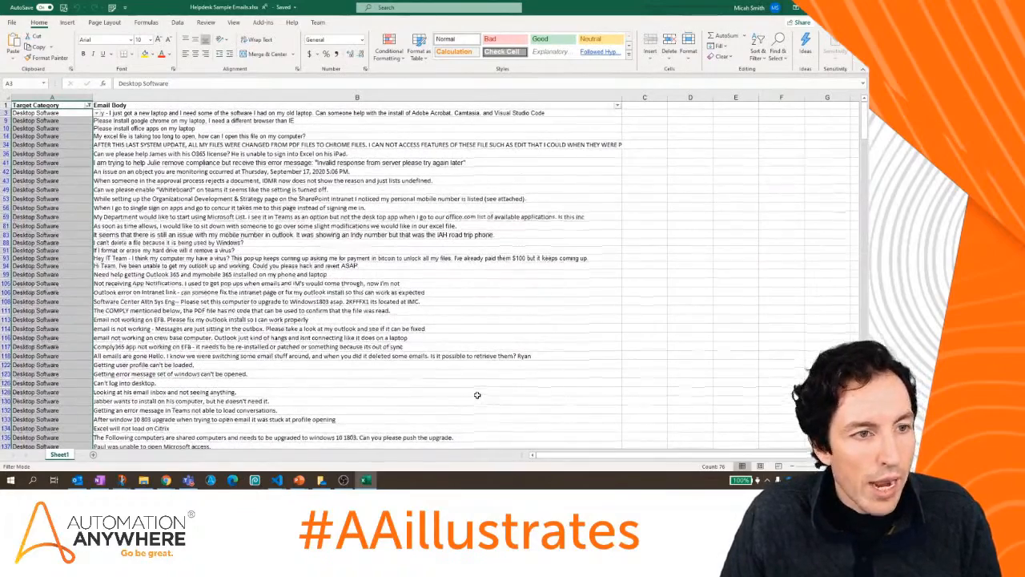
Change the Target Category filter to show General Question instead of Desktop Software.
left_click(88, 105)
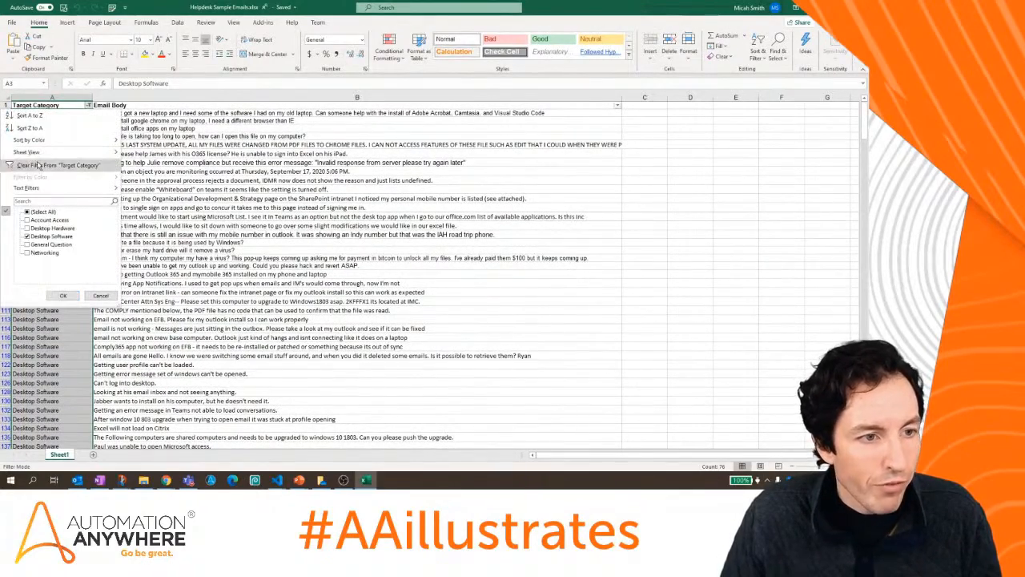
left_click(28, 245)
left_click(28, 236)
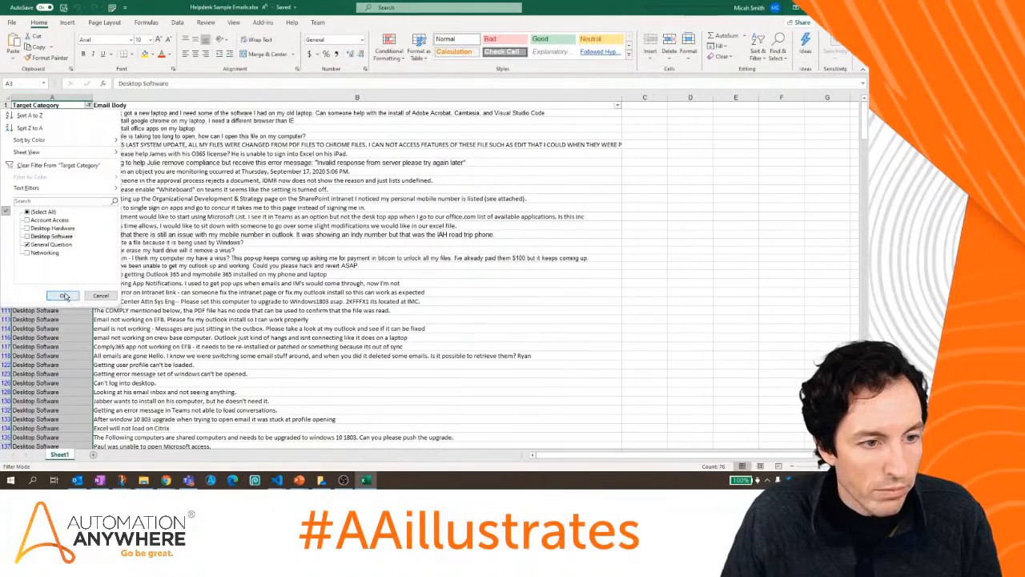
left_click(62, 296)
Look through the General Question emails to examine their number and wording, keeping the current category filter.
scroll(585, 373, "down", 7)
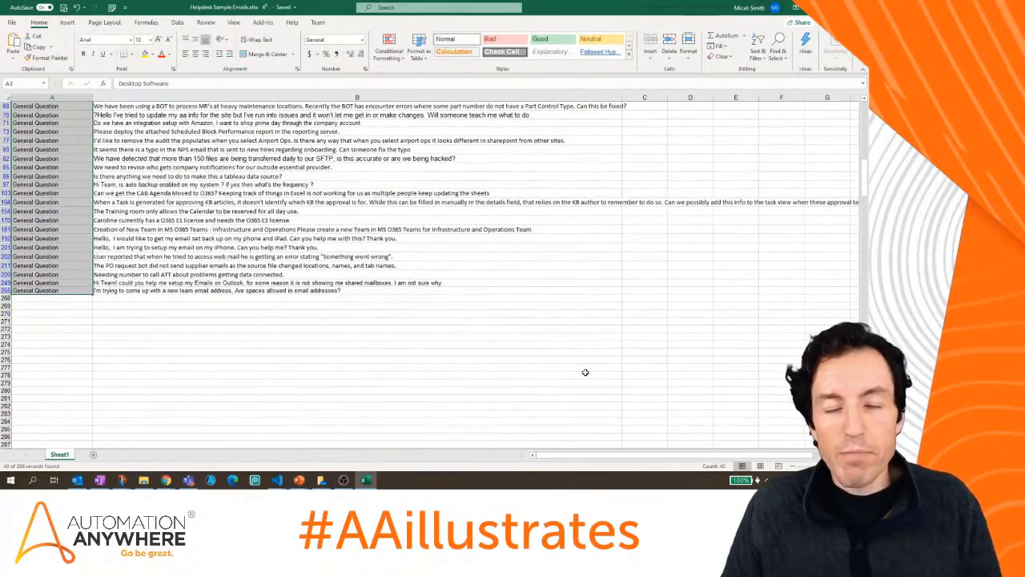
scroll(585, 372, "up", 6)
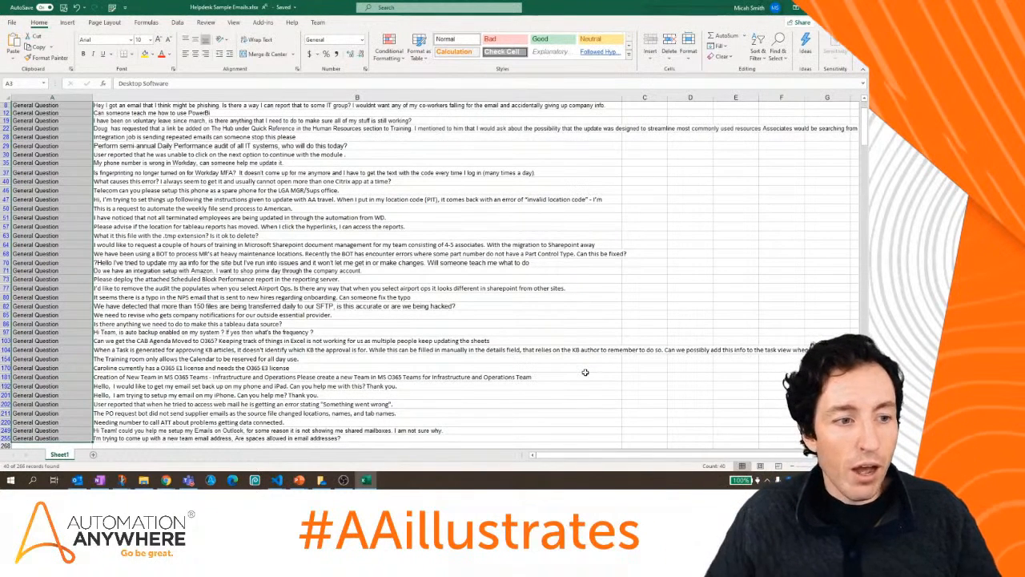
scroll(148, 274, "up", 2)
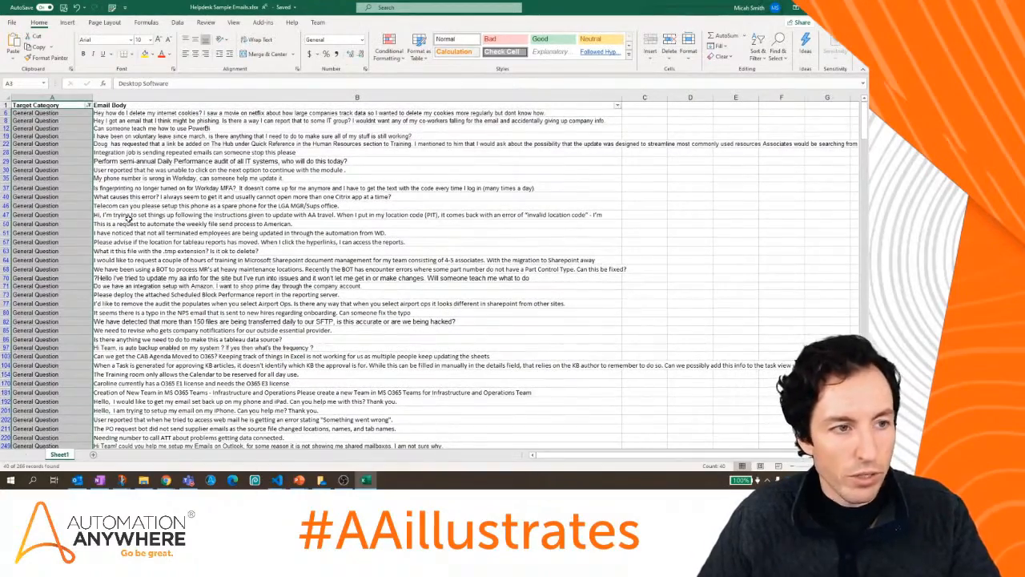
scroll(128, 224, "down", 5)
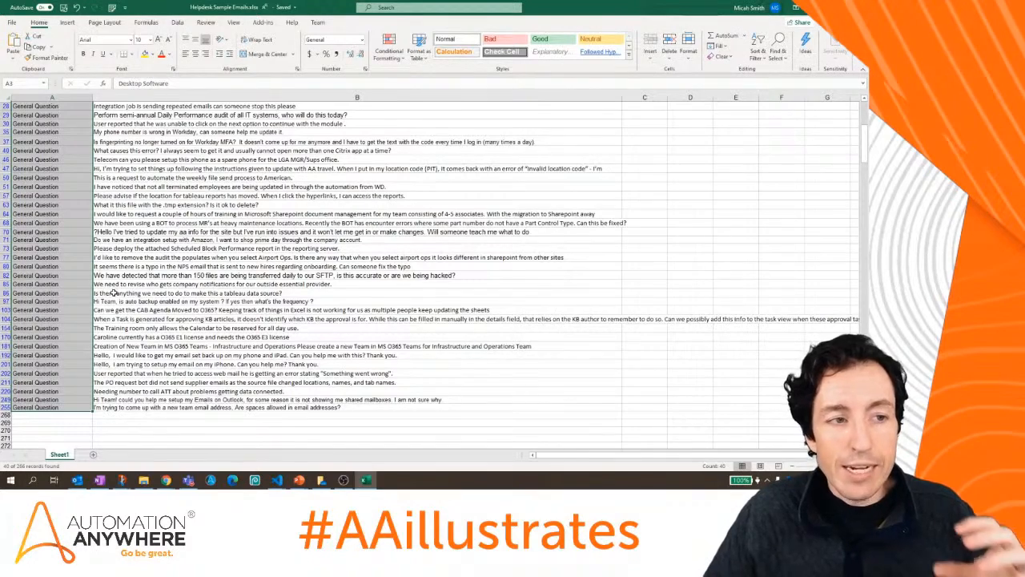
scroll(81, 144, "up", 2)
left_click(89, 106)
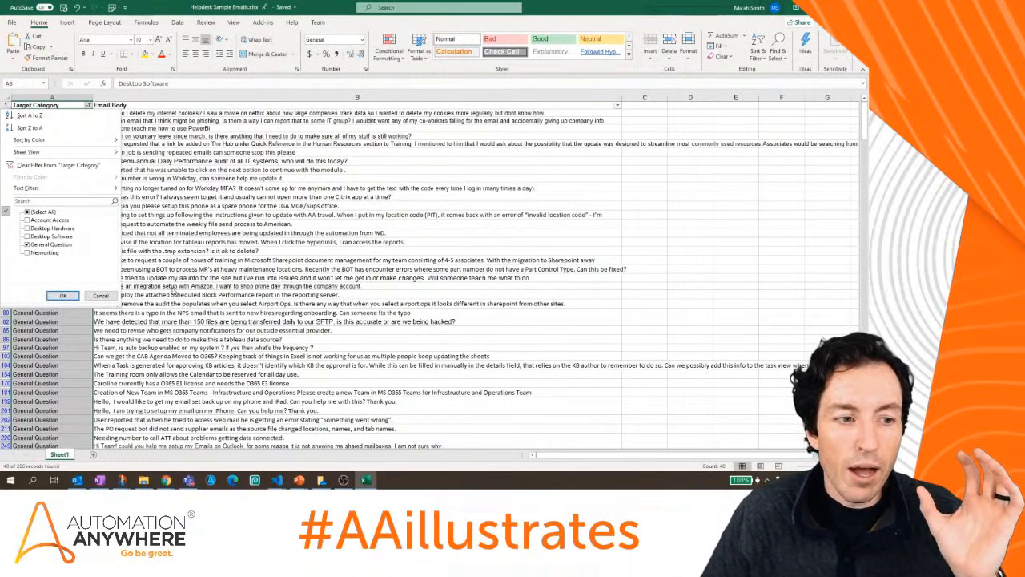
left_click(63, 295)
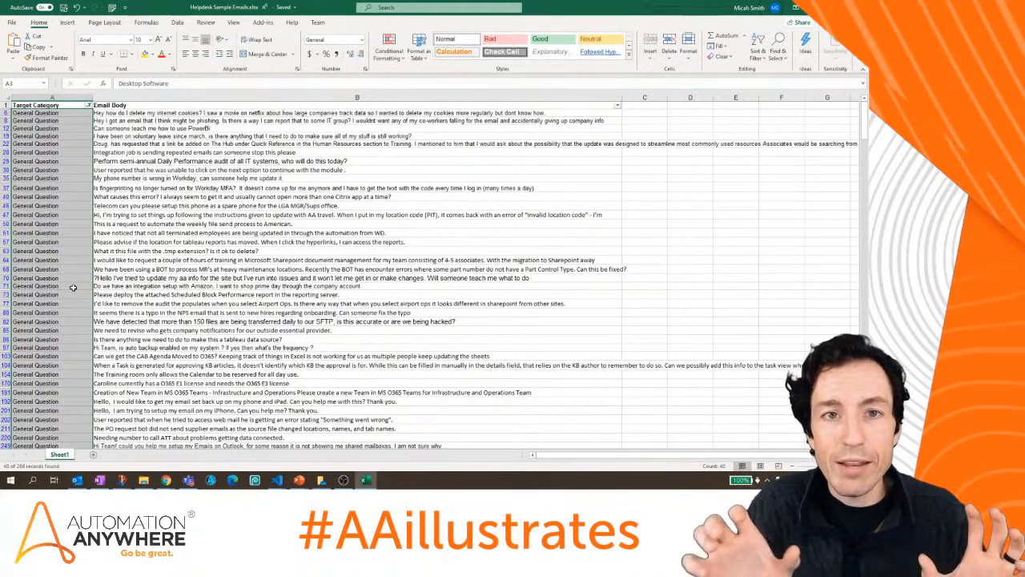
Change the Target Category filter from General Question to Networking and select all the Networking category cells to check how many there are.
left_click(90, 105)
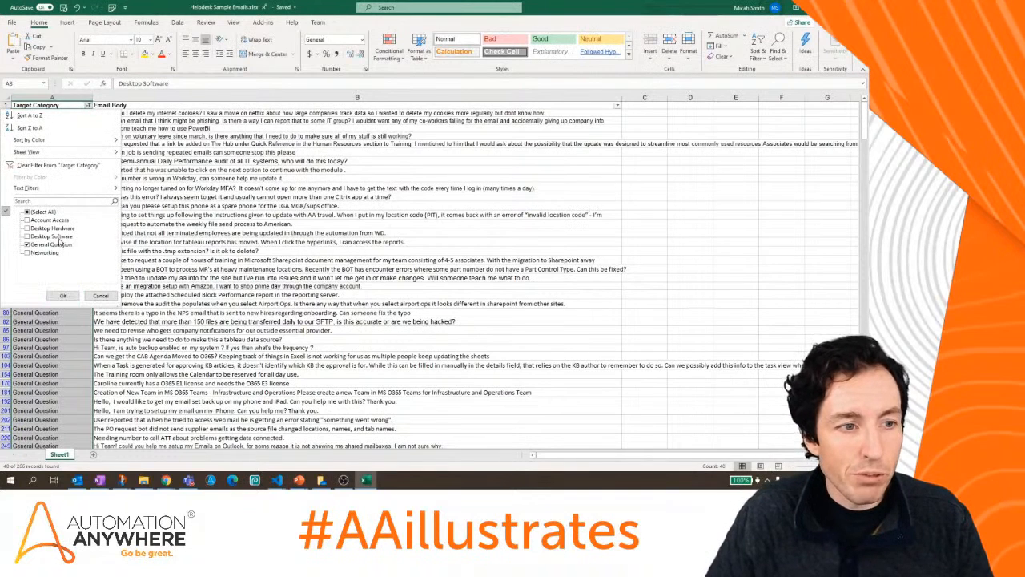
left_click(27, 253)
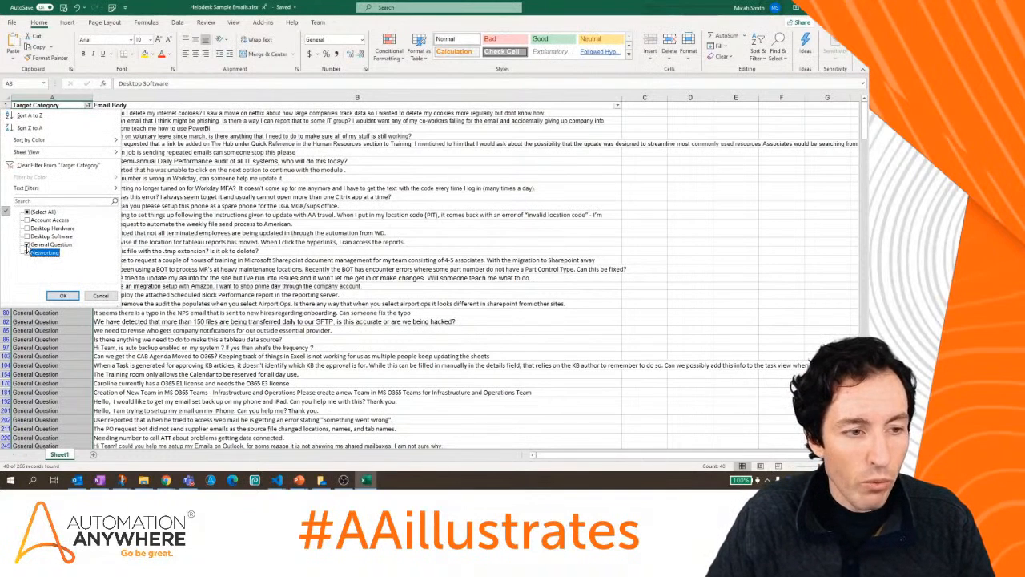
left_click(26, 245)
left_click(62, 295)
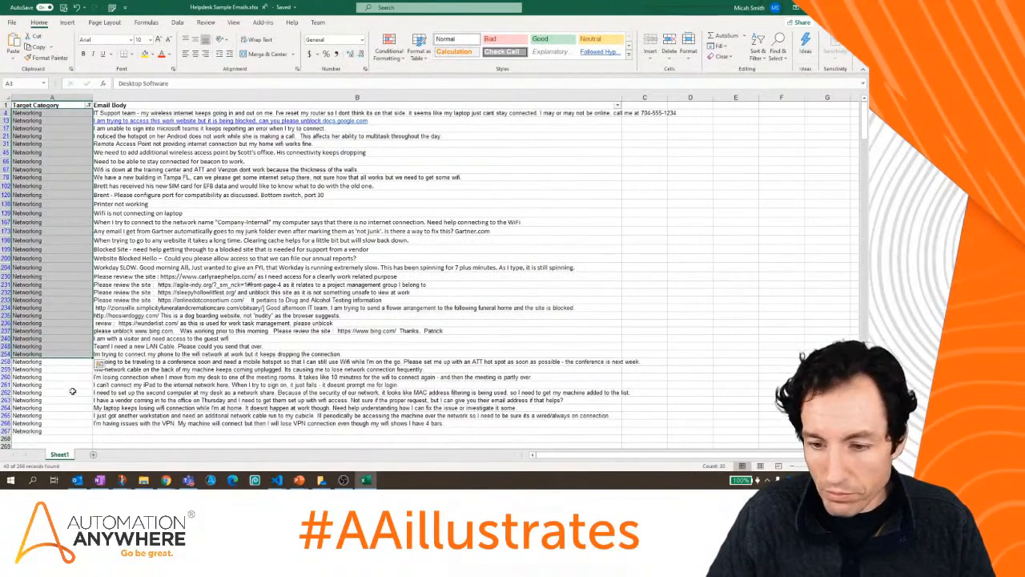
left_click(65, 429, "shift")
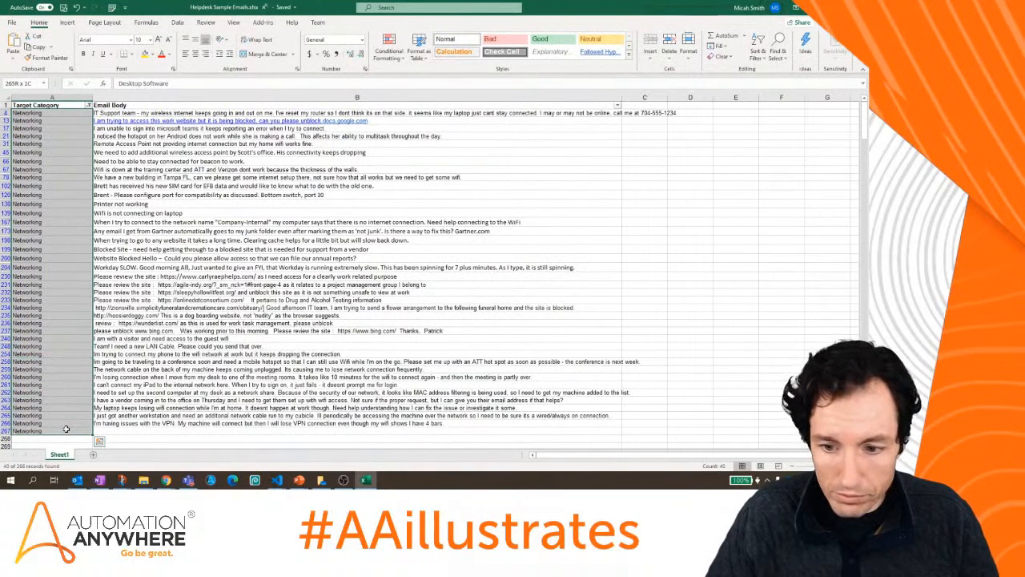
Switch the Target Category filter to Desktop Software only, look through those emails to the last row, and close the workbook.
left_click(88, 106)
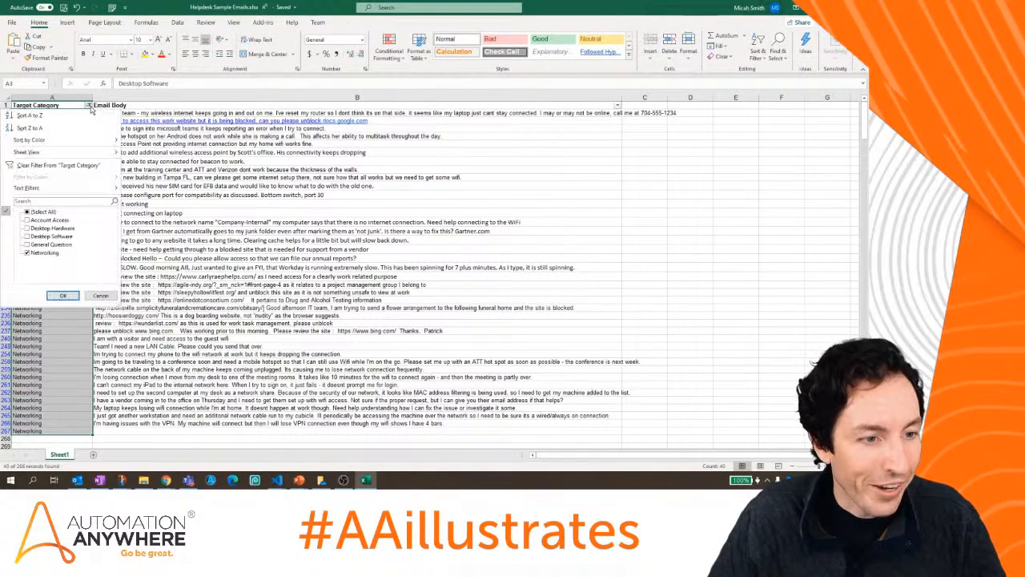
left_click(45, 236)
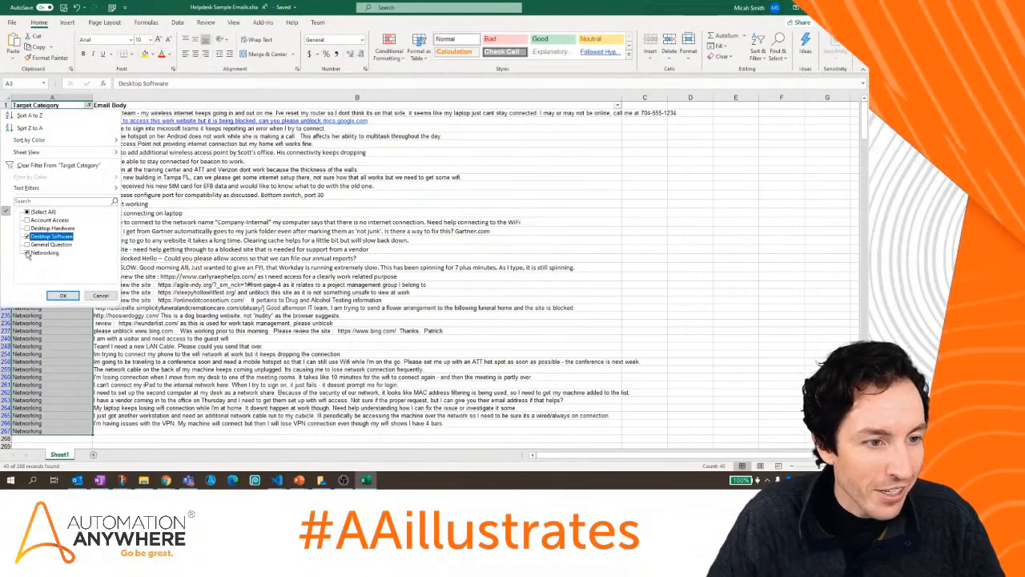
left_click(62, 296)
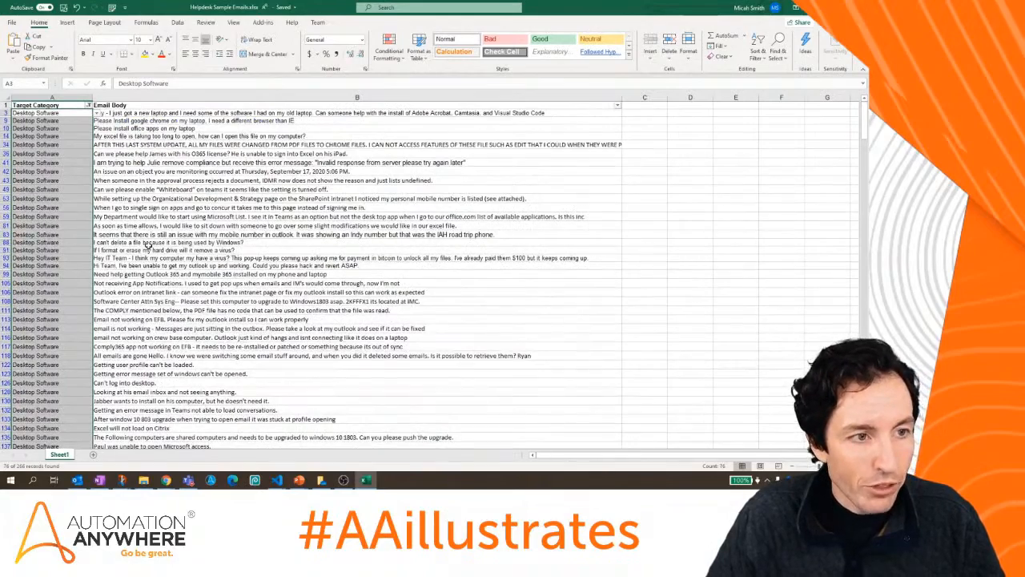
scroll(147, 245, "down", 11)
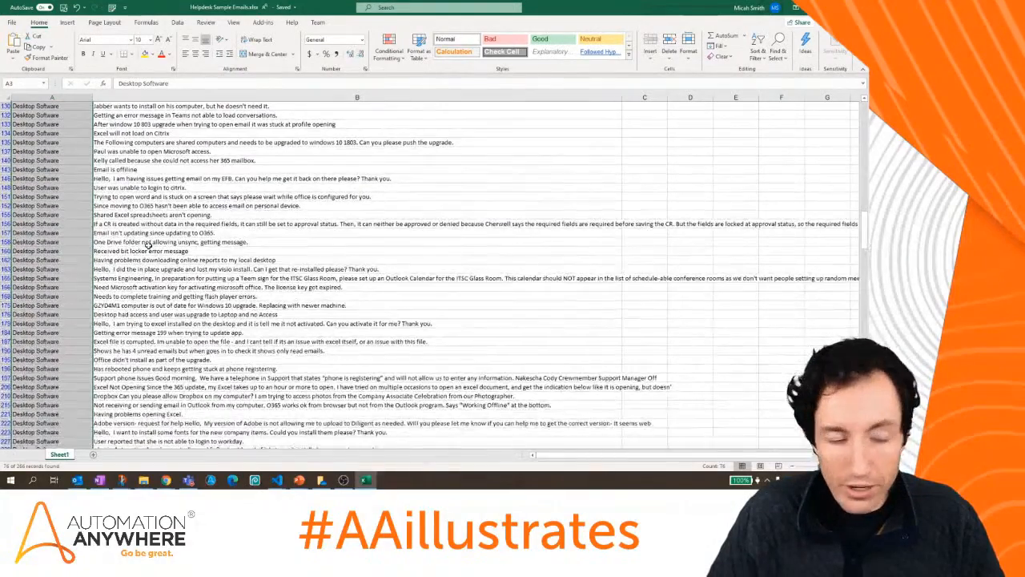
scroll(146, 245, "down", 4)
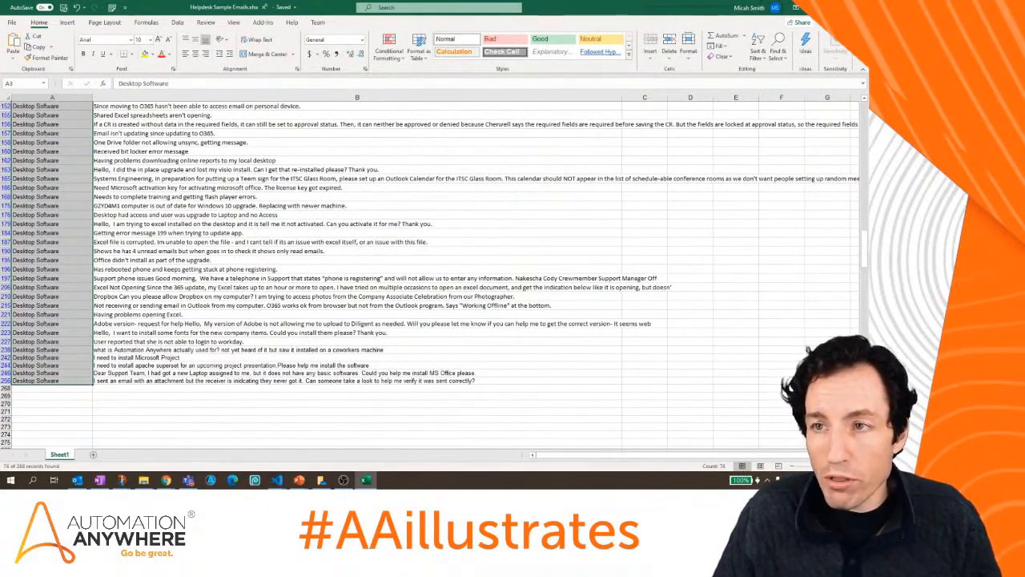
left_click(858, 7)
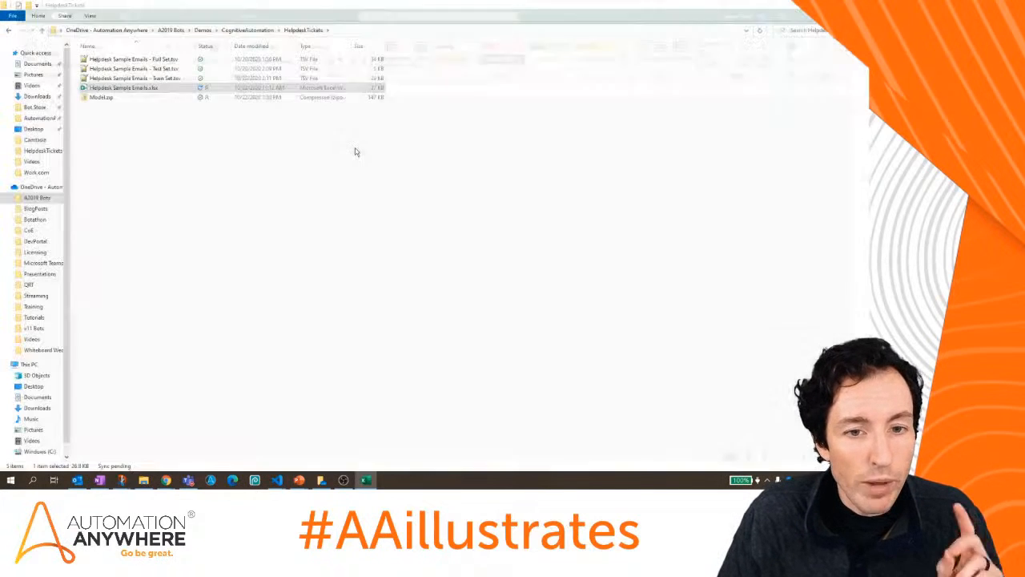
Open Helpdesk Sample Emails - Train Set.tsv in Notepad++ and examine its Target Category header and the General Question entries.
left_click(179, 80)
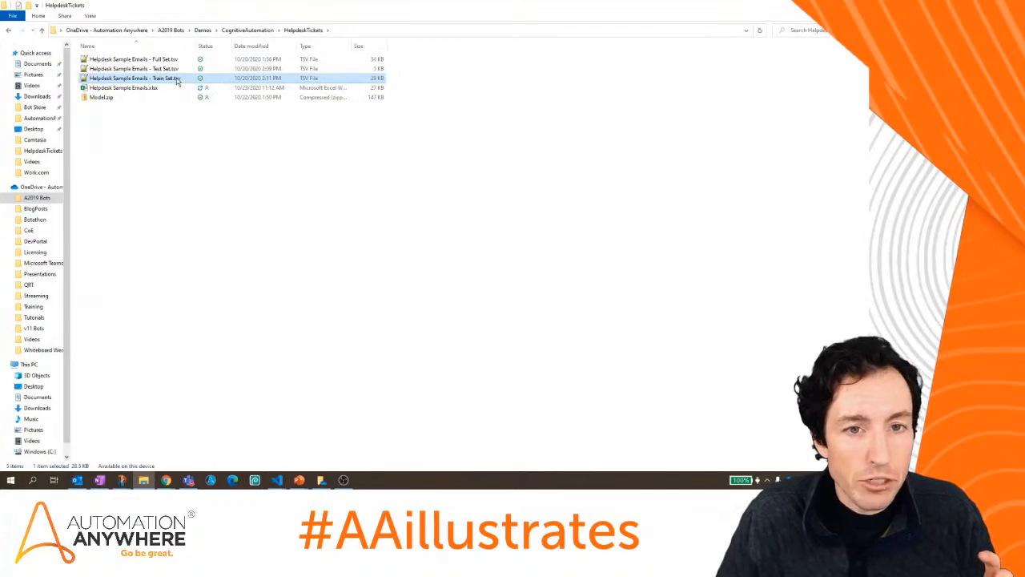
double_click(179, 80)
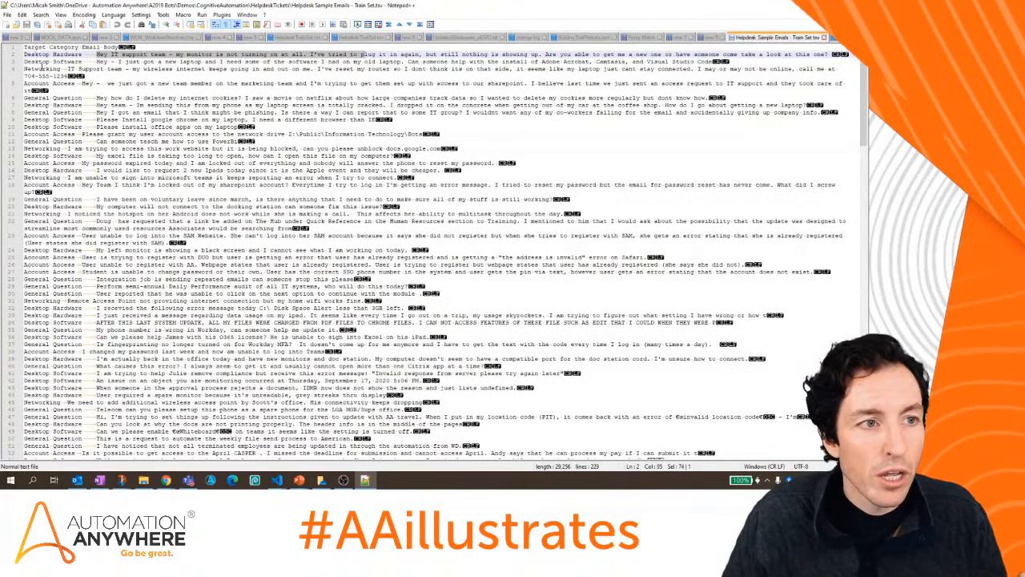
double_click(35, 48)
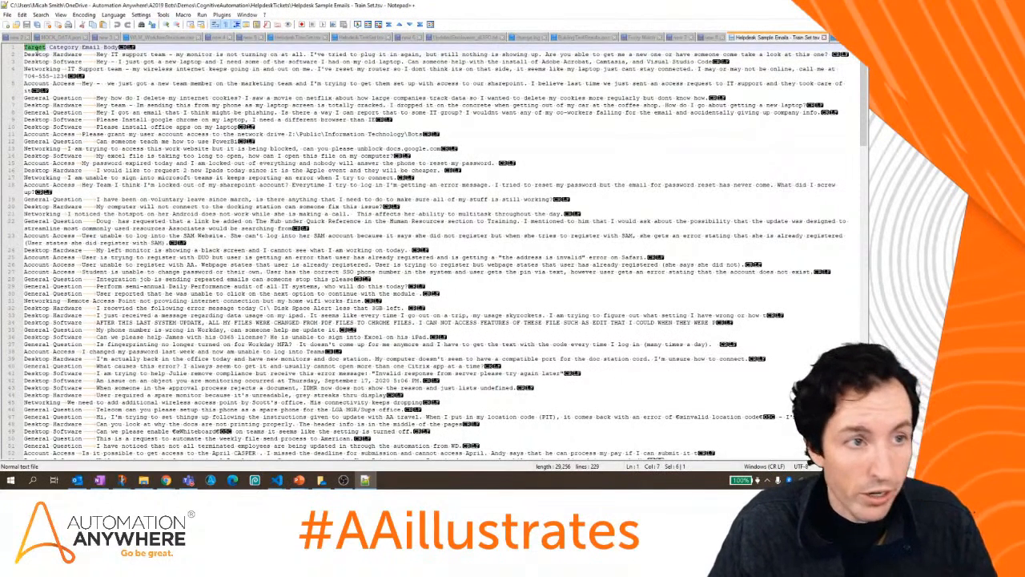
left_click_drag(82, 48, 24, 48)
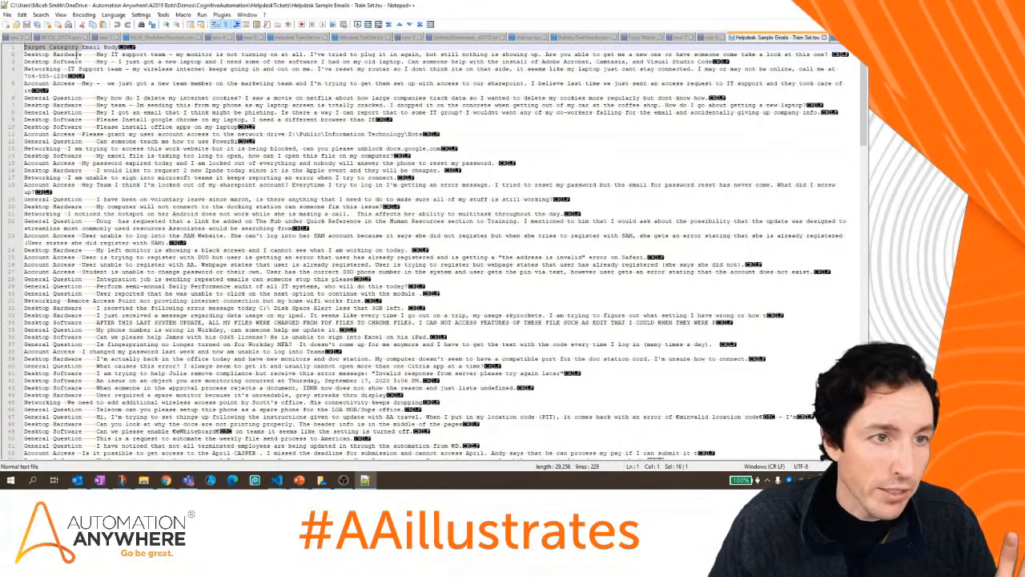
double_click(39, 111)
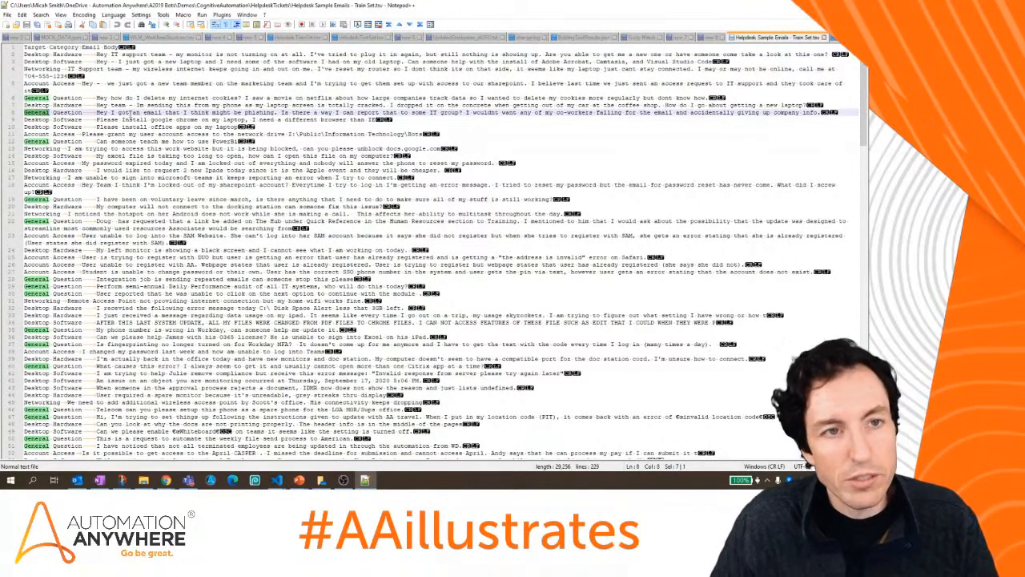
left_click(817, 4)
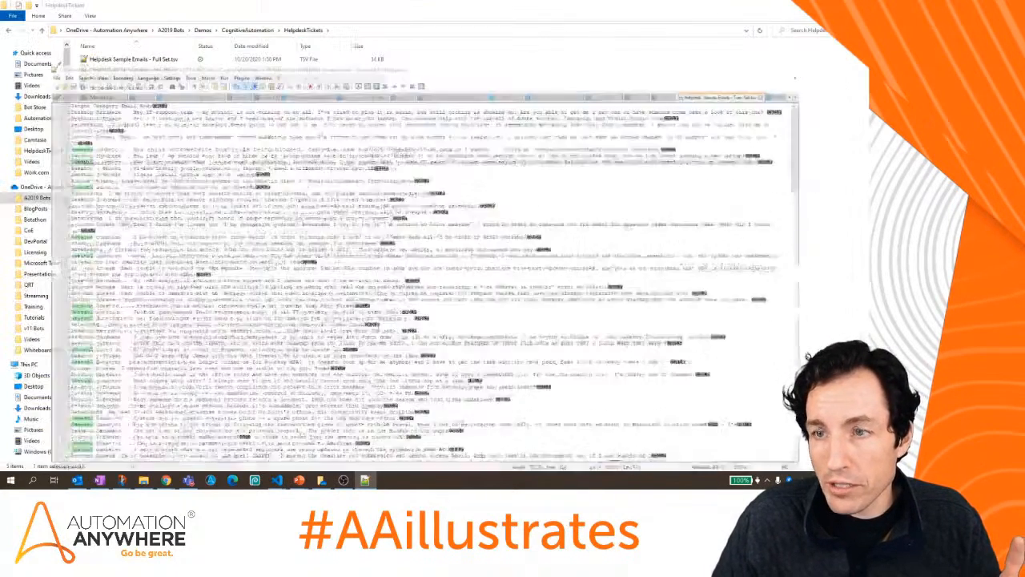
Open Helpdesk Sample Emails - Test Set.tsv from File Explorer and examine the block of Desktop Software entries.
left_click(163, 70)
double_click(163, 71)
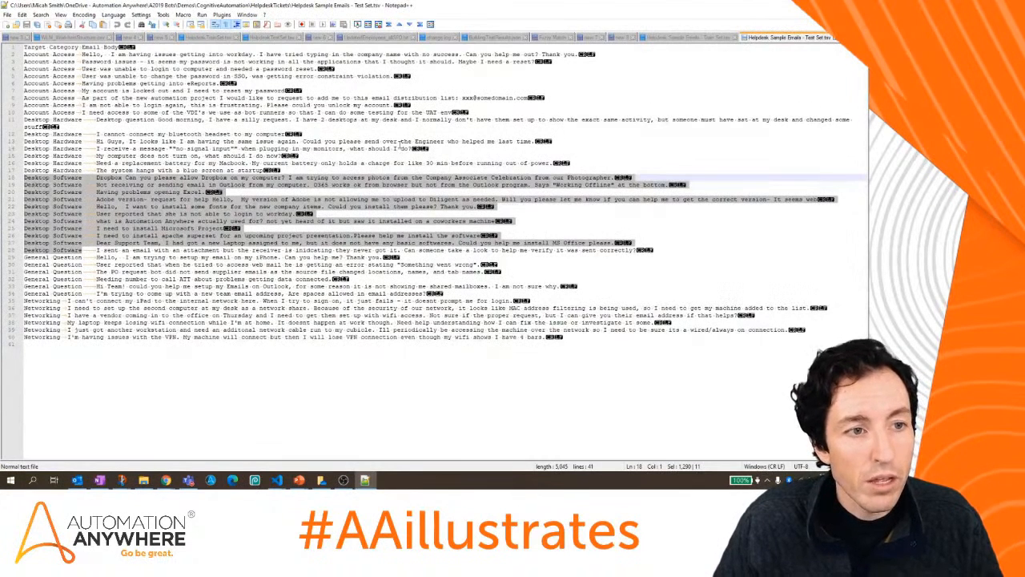
left_click(415, 361)
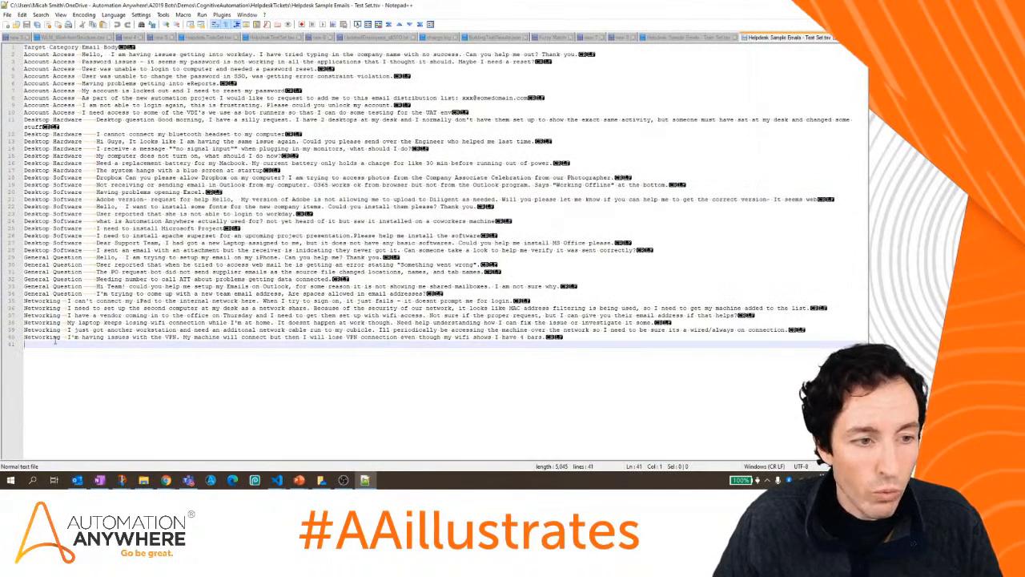
left_click_drag(77, 244, 26, 177)
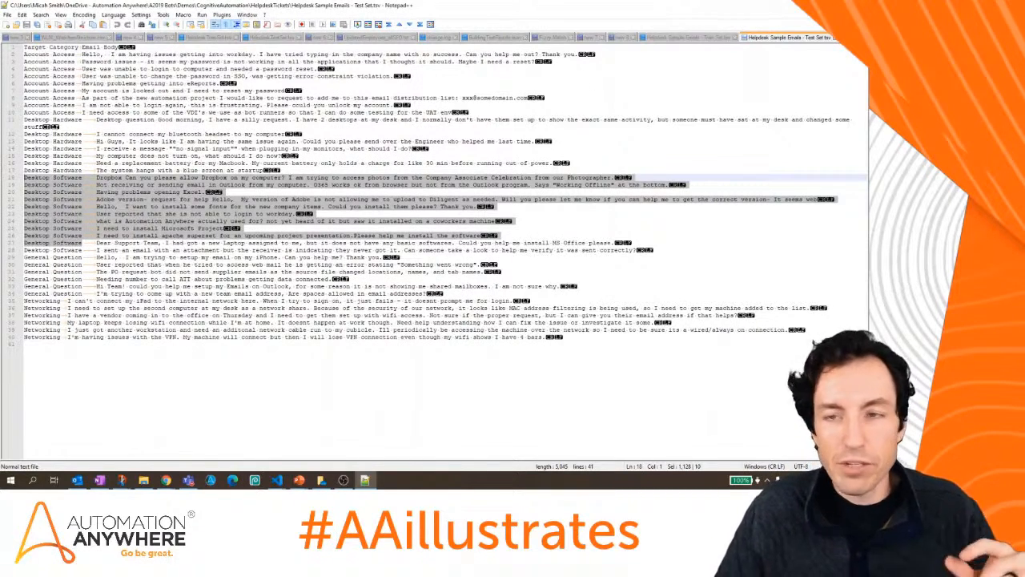
Return to File Explorer and delete Model.zip from the HelpdeskTickets folder.
key("alt+Tab")
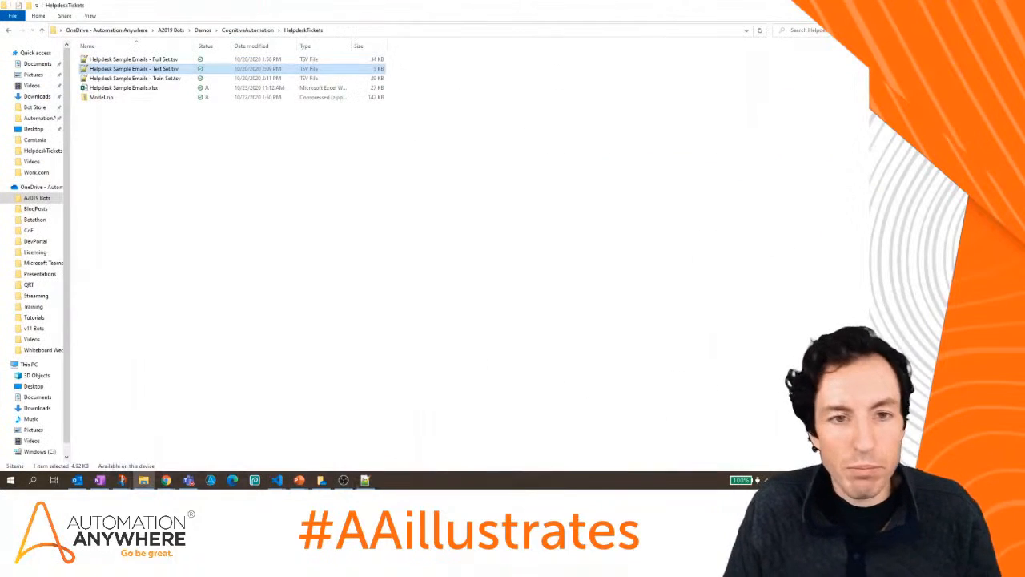
left_click(142, 97)
key("Delete")
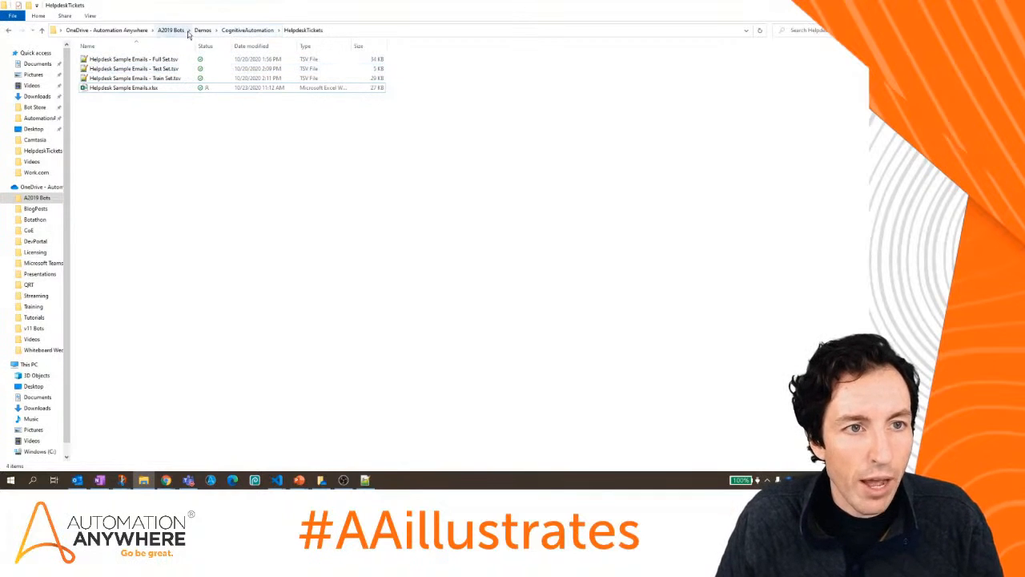
Launch MachineLearningClassify.exe from the bin\Debug folder of the MachineLearningClassify project inside CognitiveAutomation, and move its window clear of the screen corner.
left_click(248, 30)
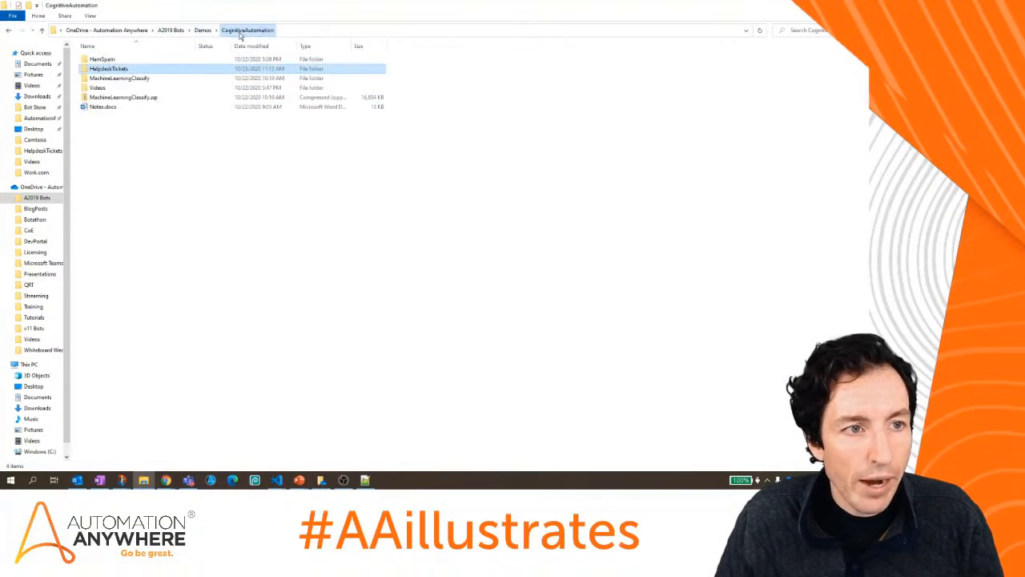
double_click(149, 78)
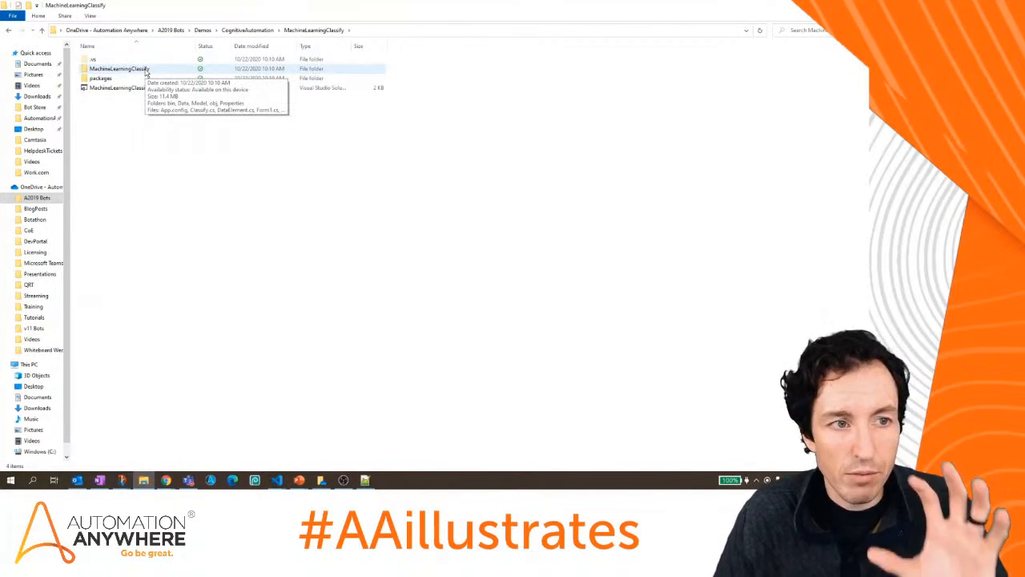
double_click(146, 70)
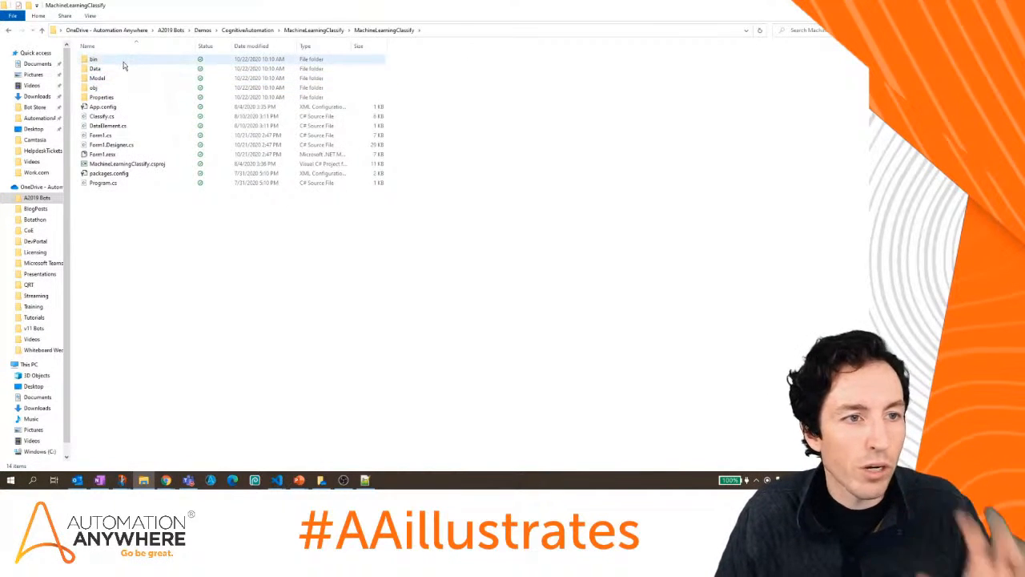
double_click(122, 61)
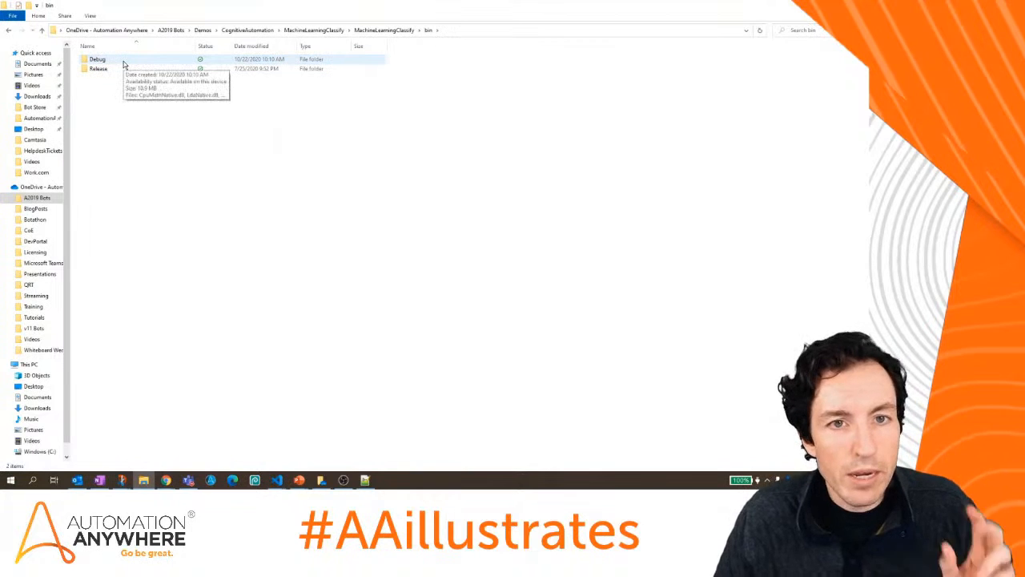
double_click(123, 62)
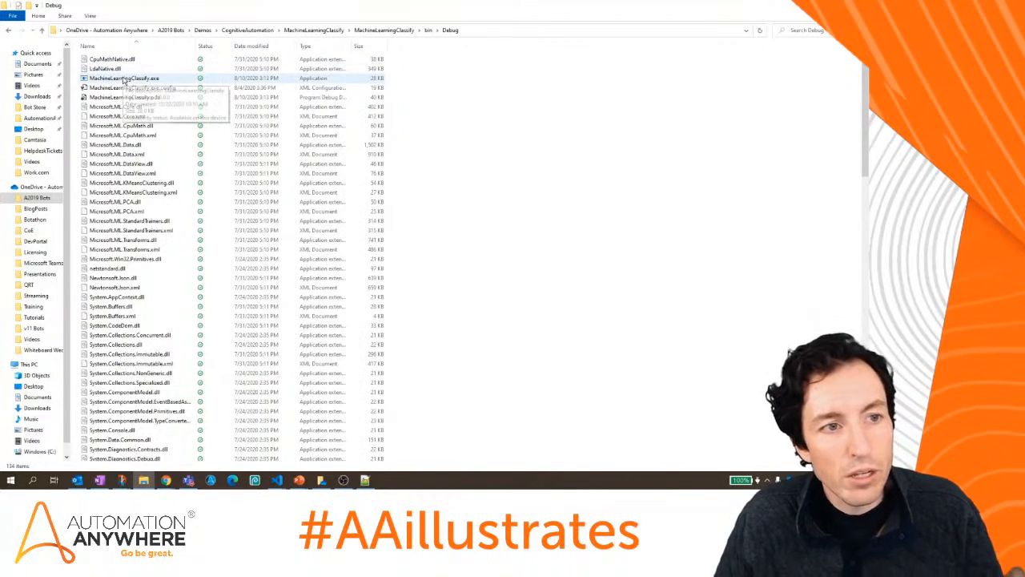
double_click(124, 77)
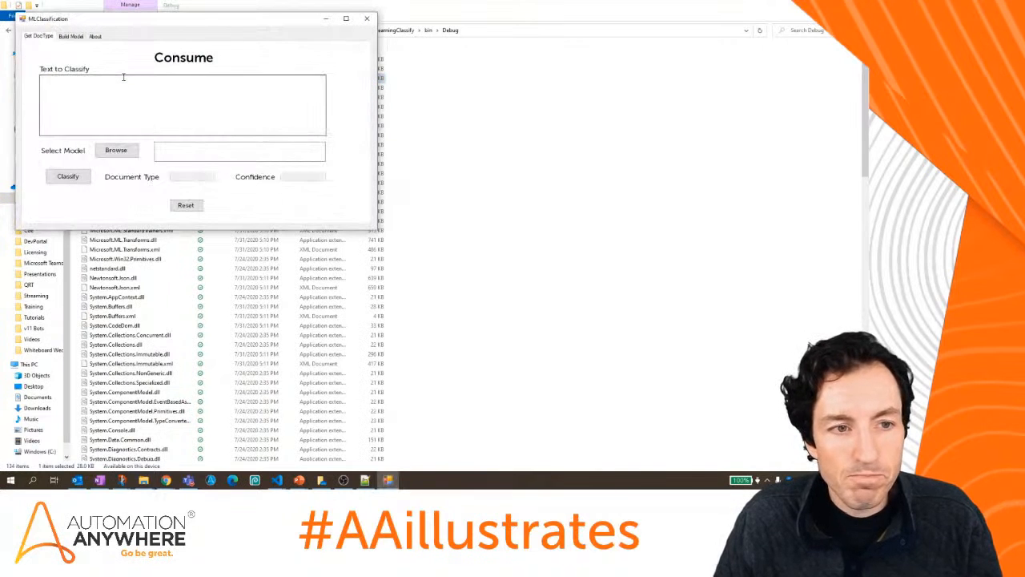
left_click_drag(192, 27, 454, 83)
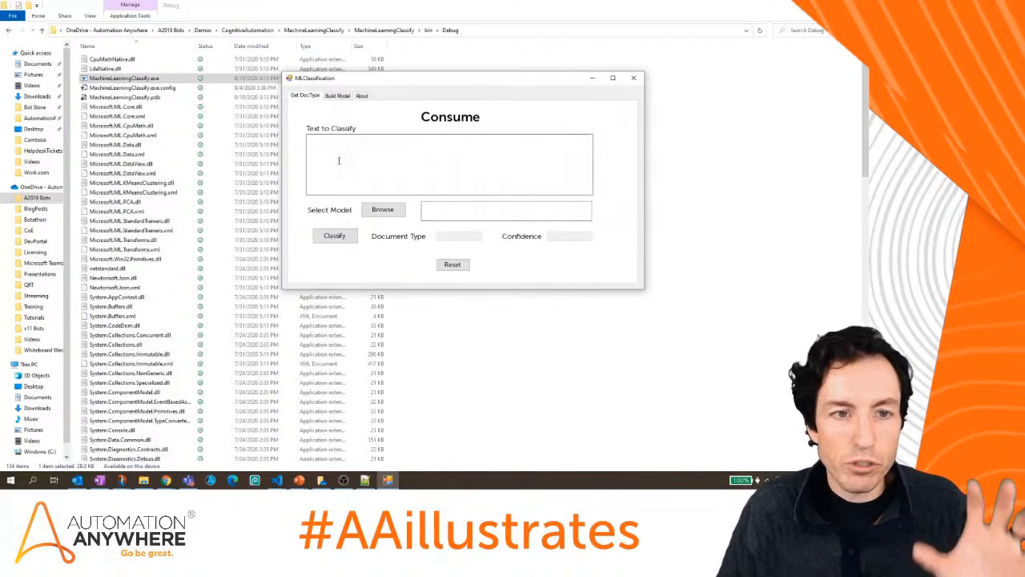
Show the Build Model page in MLClassification and arrange its window beside File Explorer, with the application window back at its normal size.
left_click(337, 97)
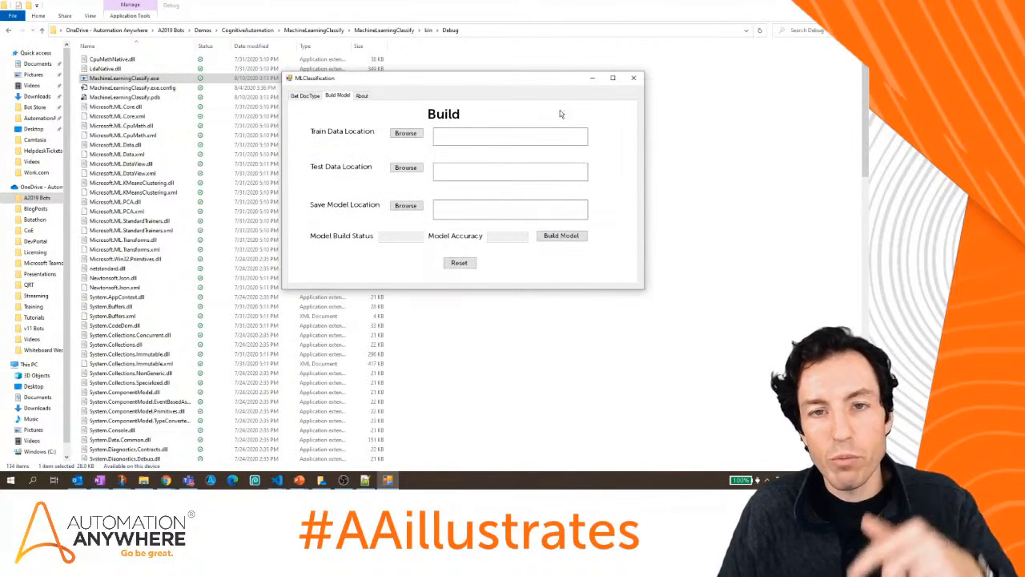
left_click_drag(451, 79, 638, 64)
left_click(535, 13)
key("super+Left")
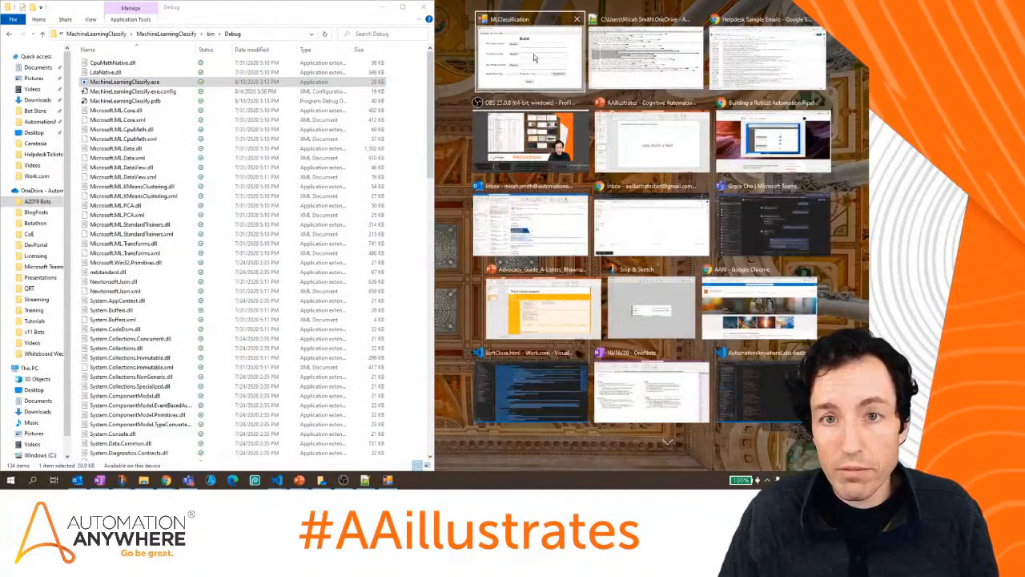
left_click(535, 61)
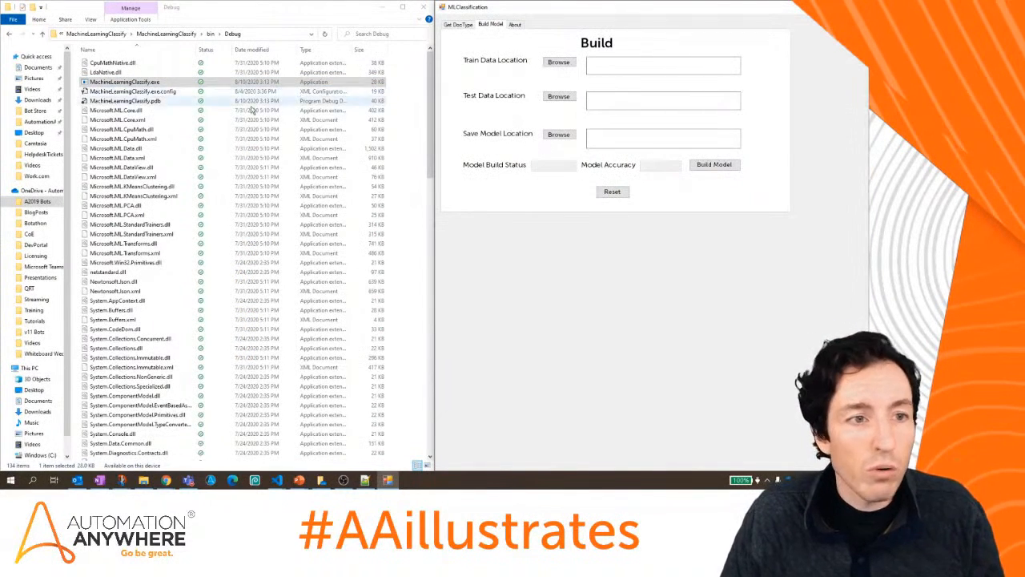
key("super+Down")
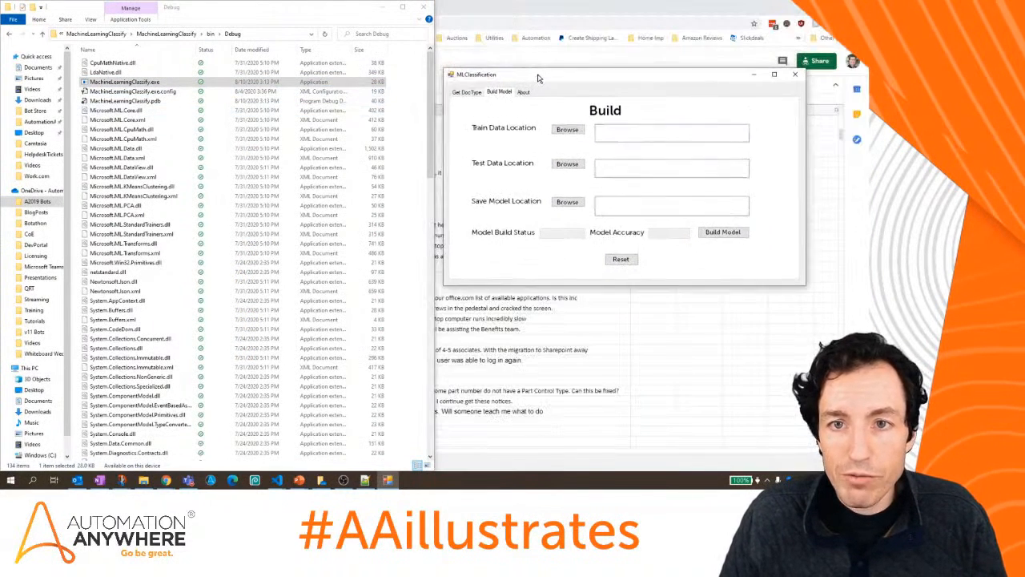
Navigate File Explorer back to CognitiveAutomation and open the HelpdeskTickets folder with the train and test set files.
left_click(97, 34)
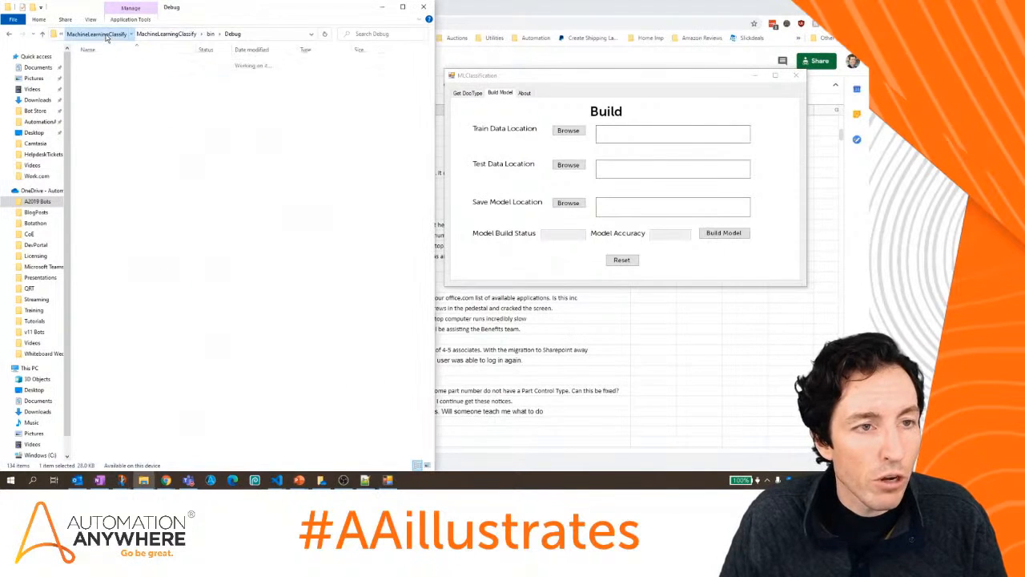
left_click(172, 35)
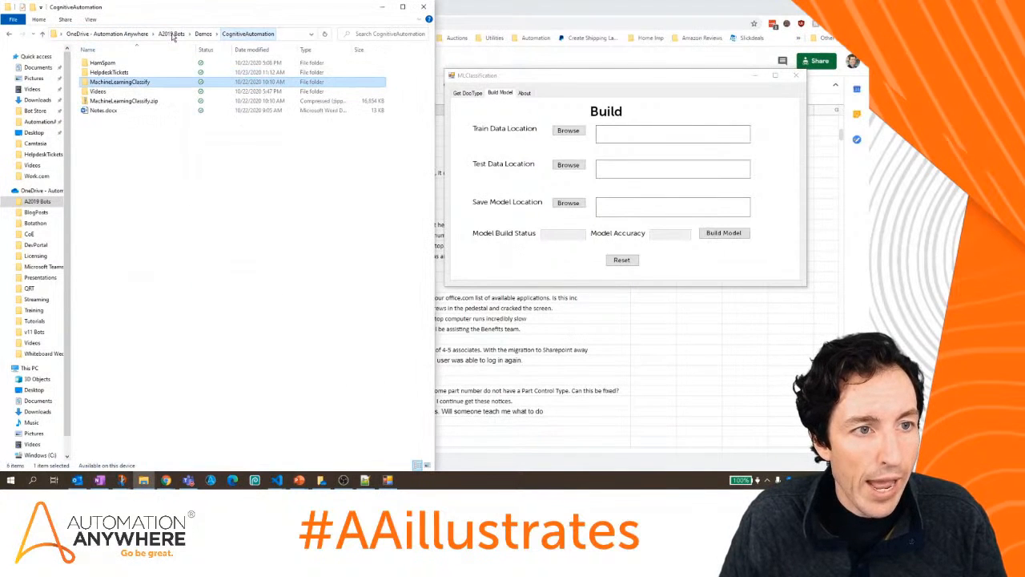
double_click(125, 74)
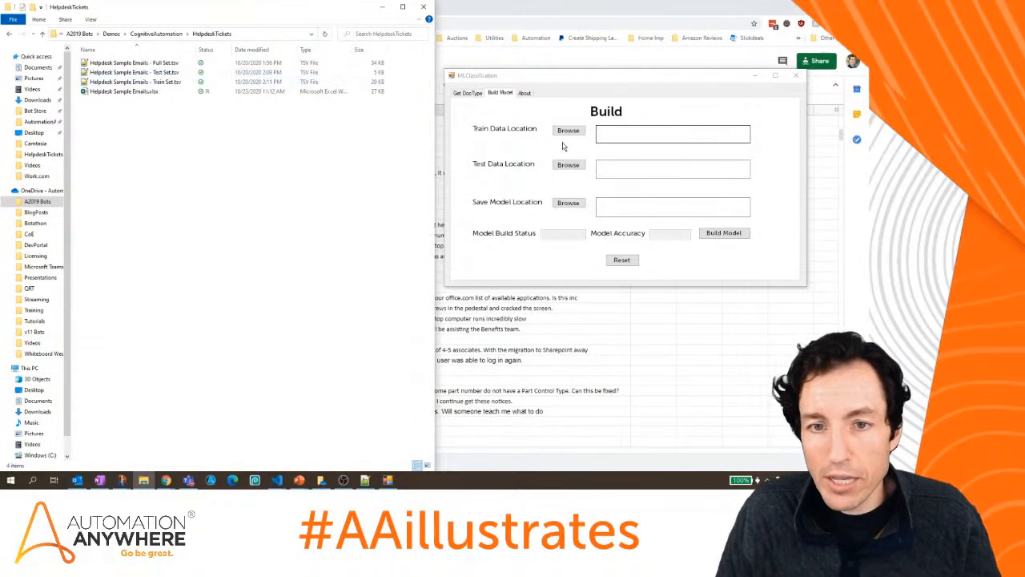
Set the train data location to Helpdesk Sample Emails - Train Set.tsv, using the HelpdeskTickets folder path copied from File Explorer.
left_click(254, 34)
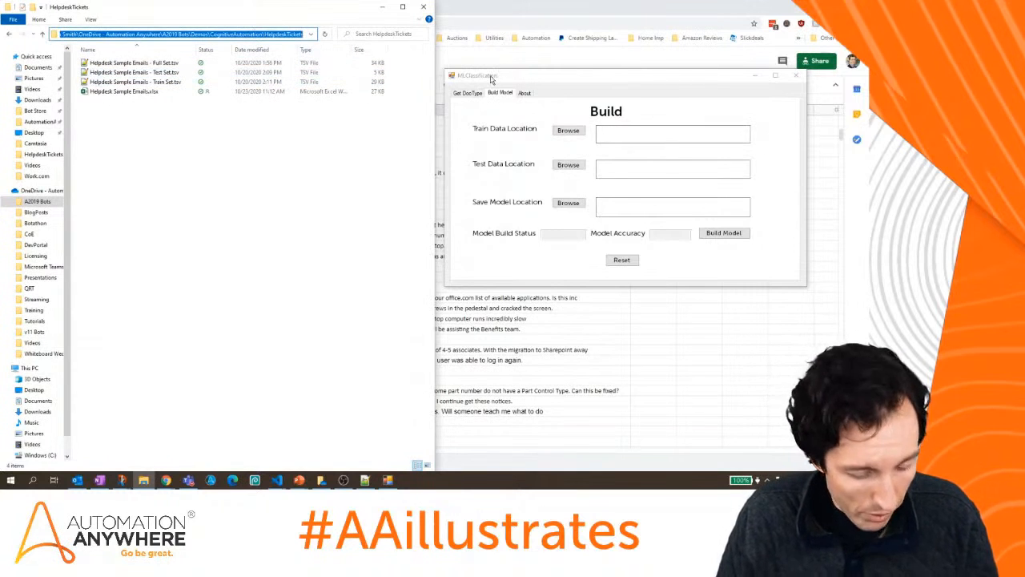
left_click(569, 130)
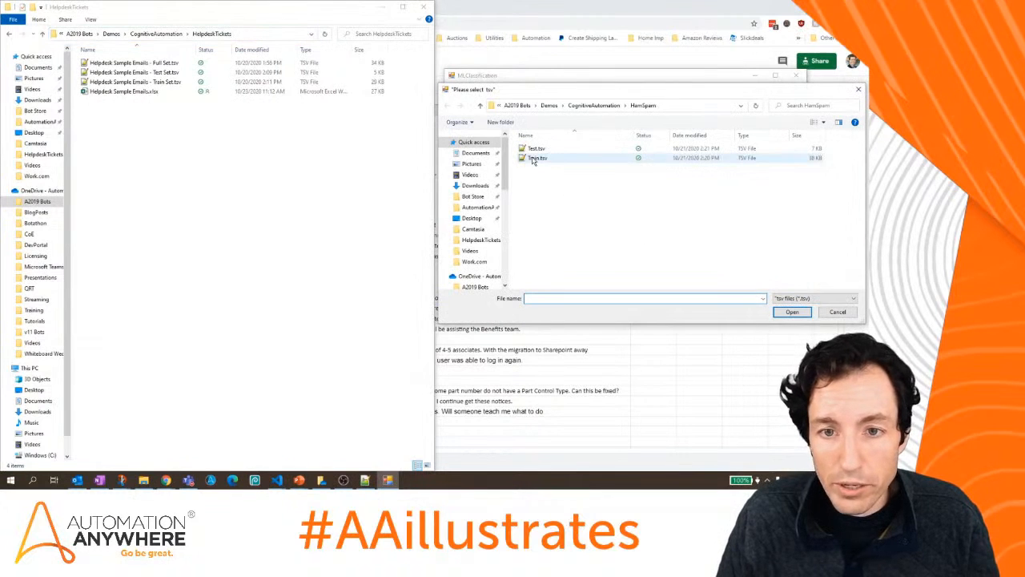
left_click(537, 158)
left_click(735, 105)
key("ctrl+v")
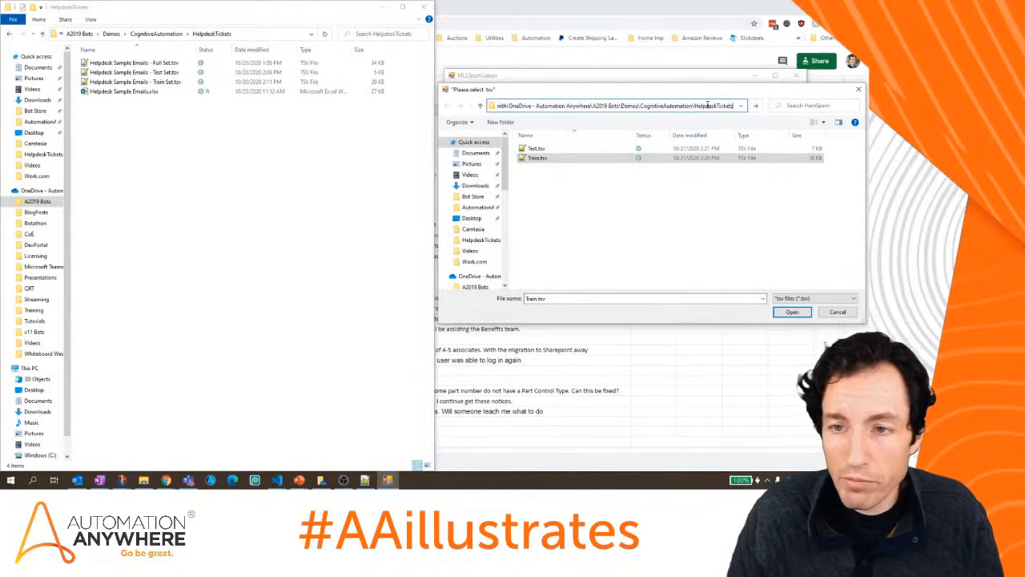
key("Return")
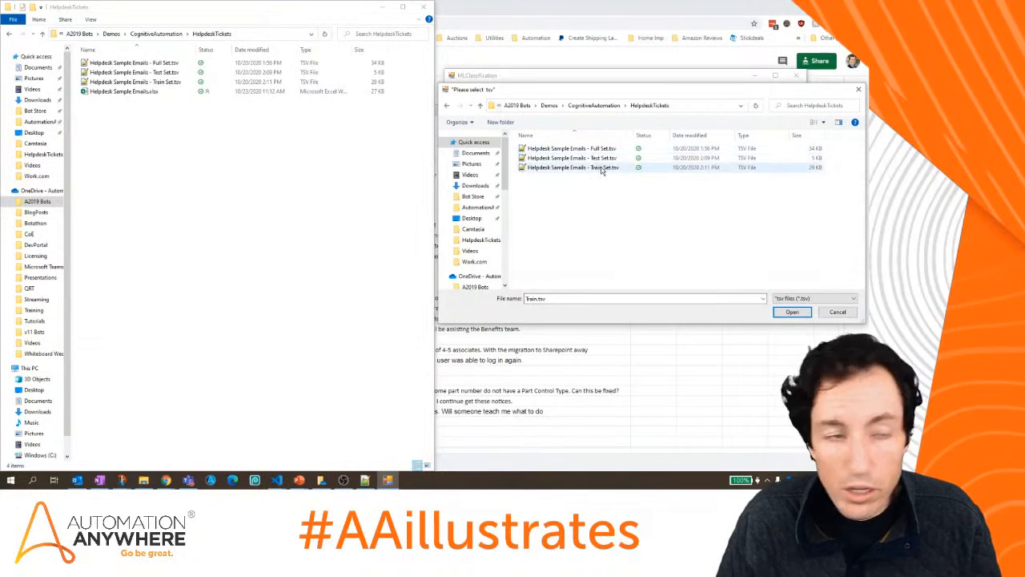
left_click(602, 169)
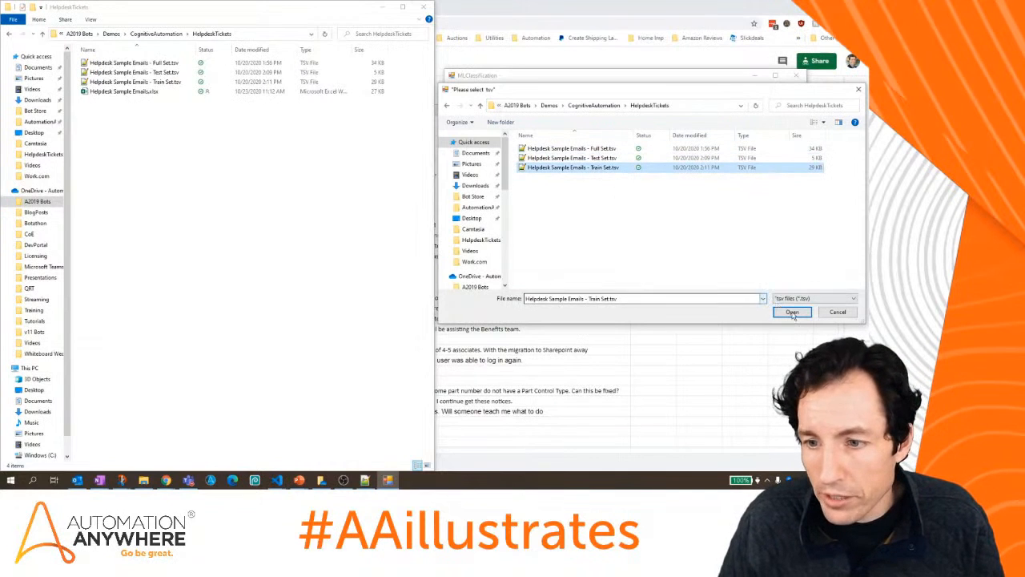
left_click(789, 312)
Set the test data location to Helpdesk Sample Emails - Test Set.tsv in the HelpdeskTickets folder.
left_click(568, 165)
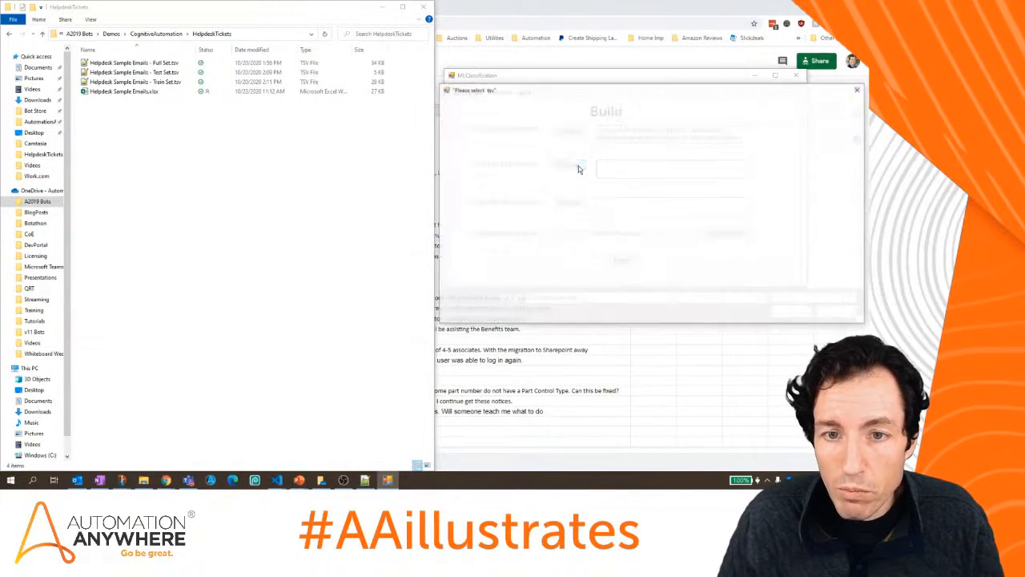
left_click(578, 158)
left_click(792, 311)
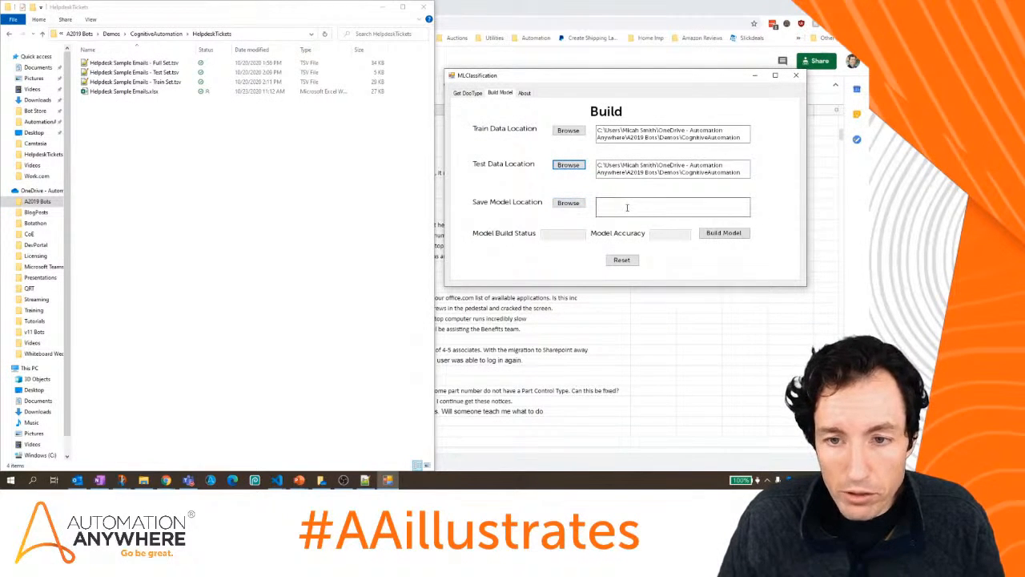
Set the save model location to the HelpdeskTickets folder path copied from File Explorer and build the model.
left_click(262, 34)
key("ctrl+c")
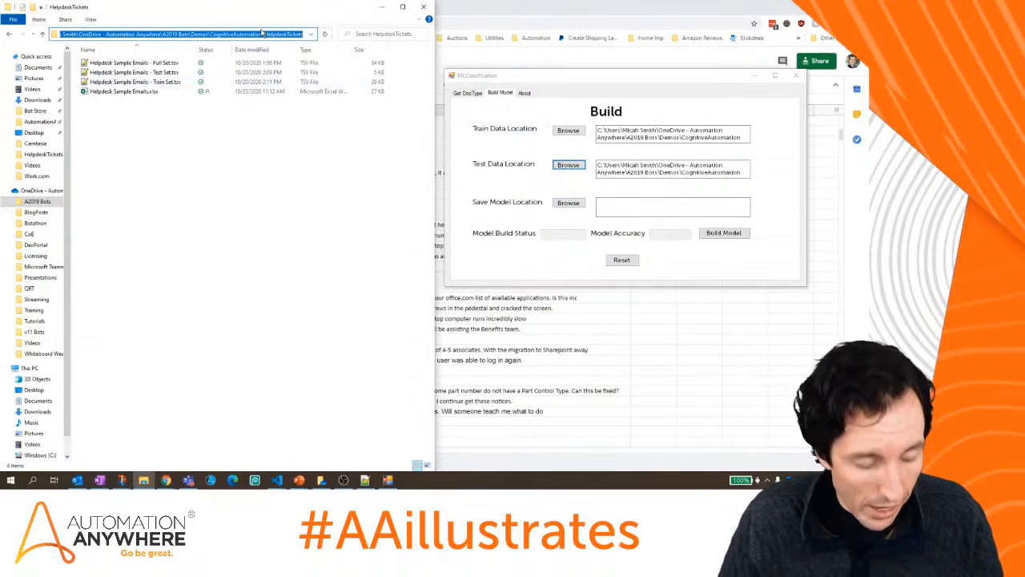
left_click(649, 210)
key("ctrl+v")
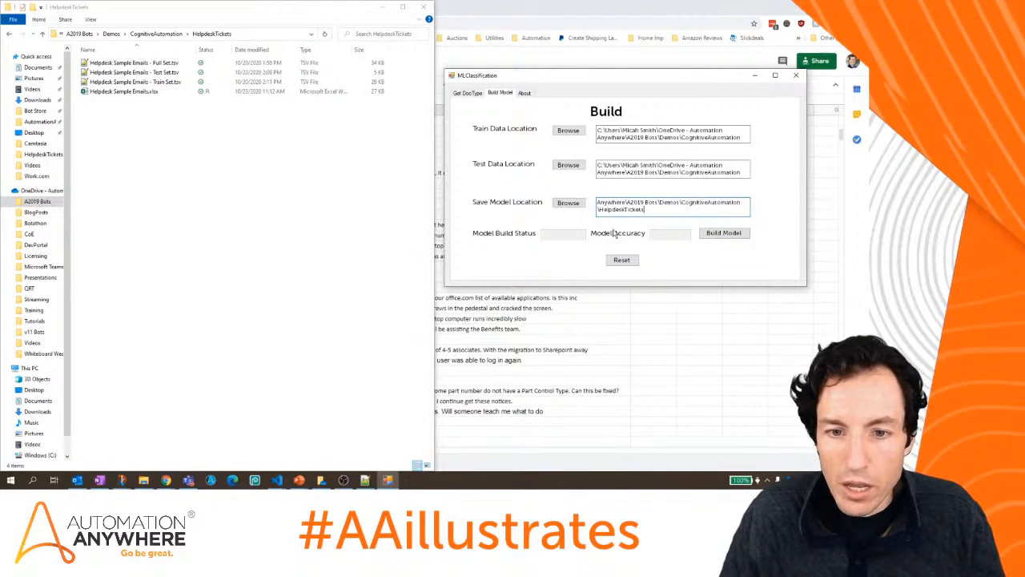
left_click(709, 234)
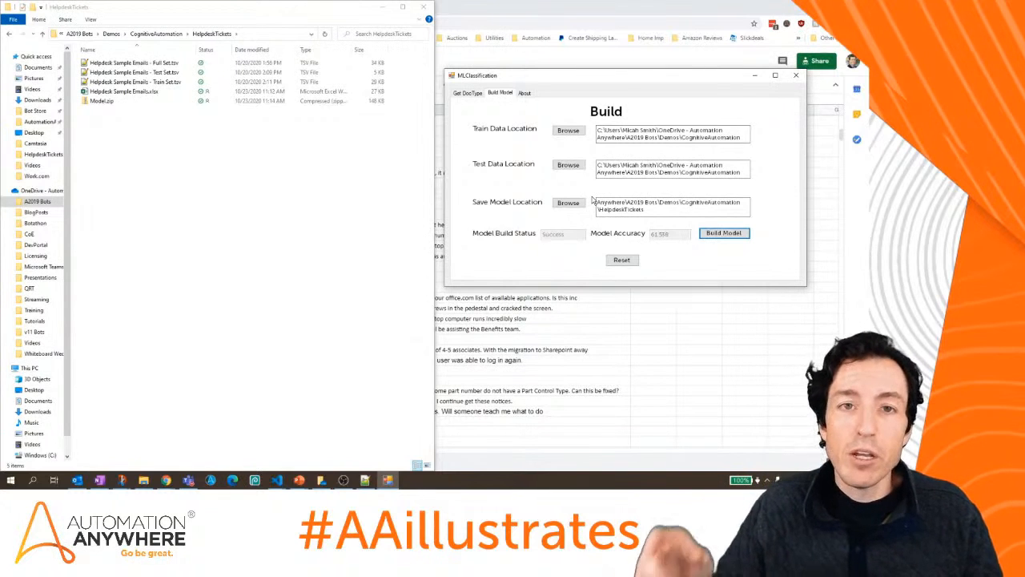
Show the Get DocType page and enter the path to Model.zip in the HelpdeskTickets folder as the selected model.
left_click(467, 92)
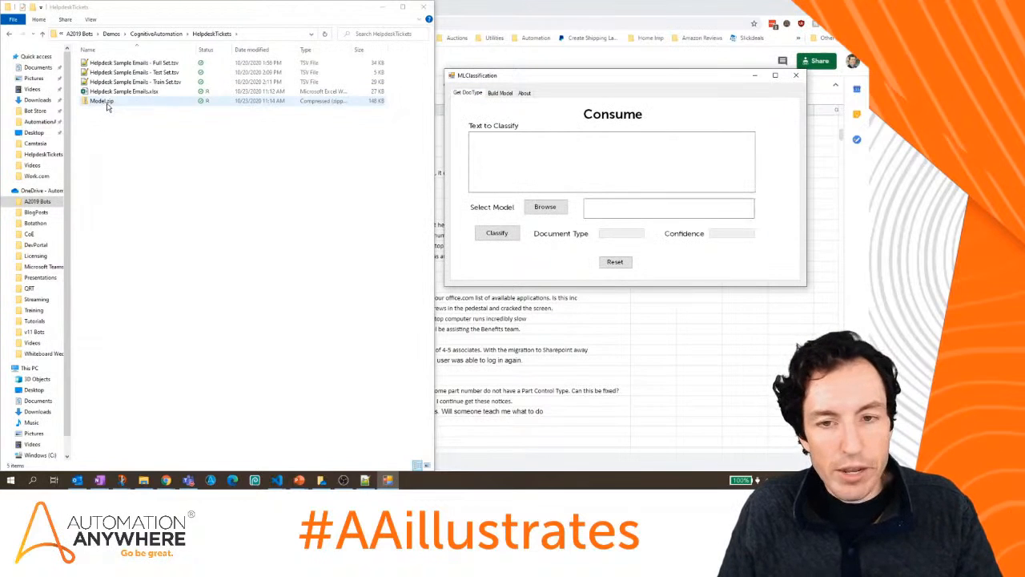
left_click(618, 206)
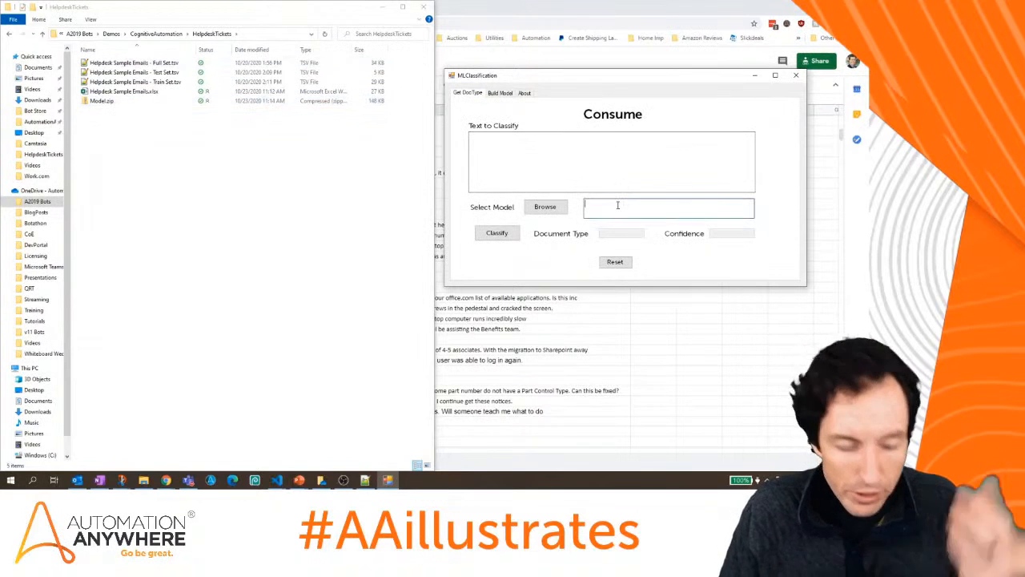
key("ctrl+v")
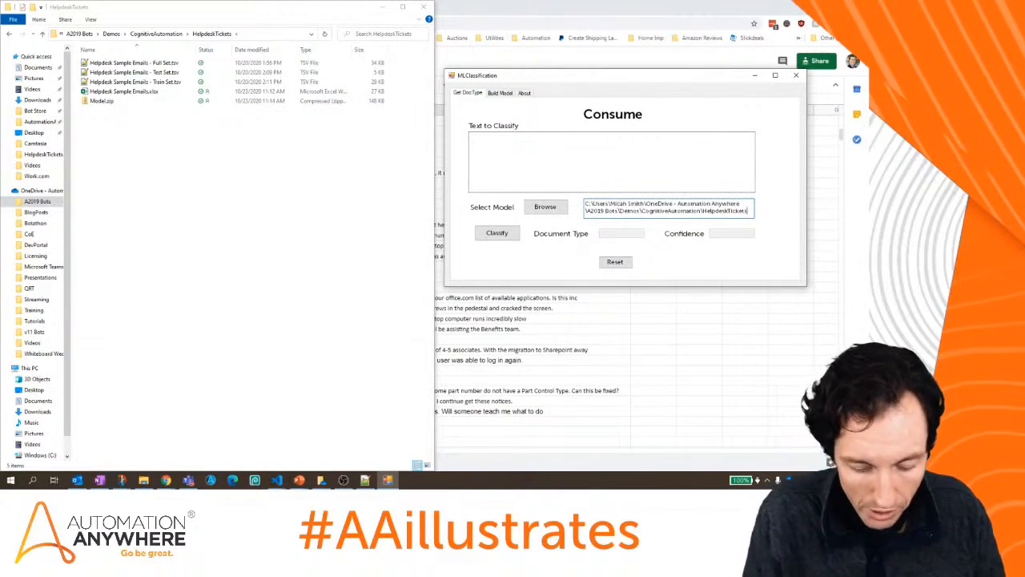
type("\\Model.zip")
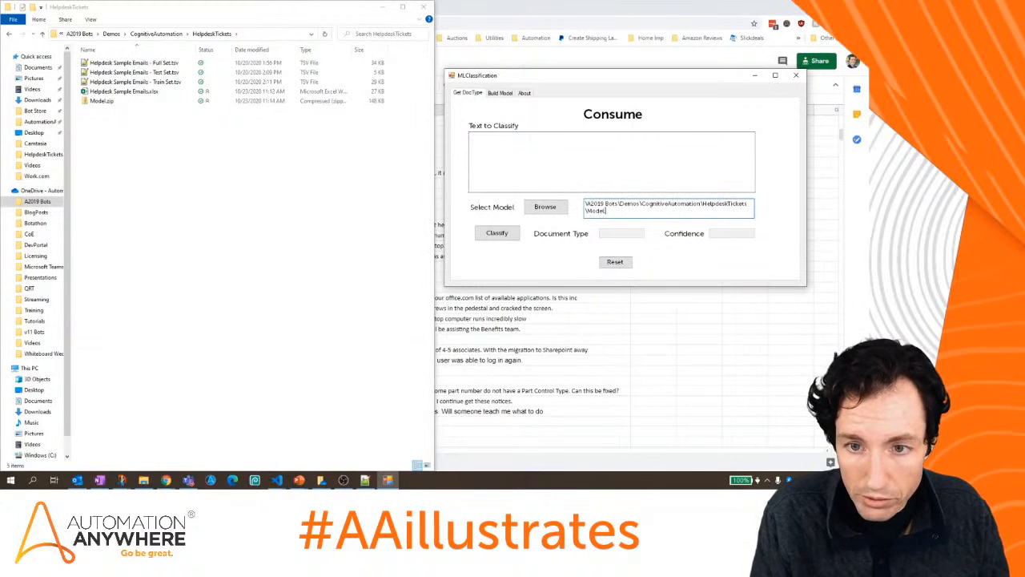
Enter "I need someone to install adobe acrobat on my laptop." as the text to classify and classify it.
left_click(594, 172)
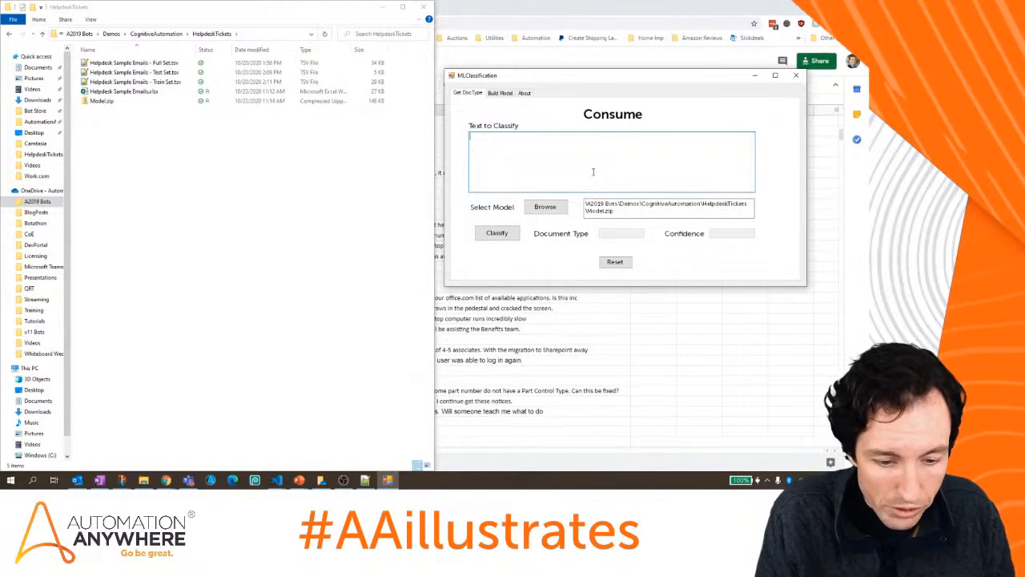
type("ed someone")
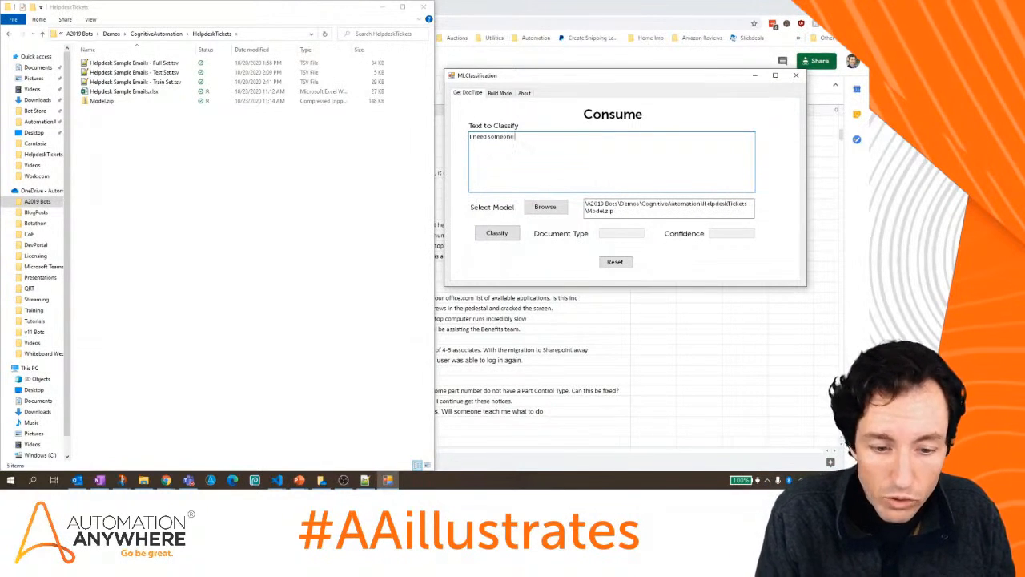
type(" to install ad")
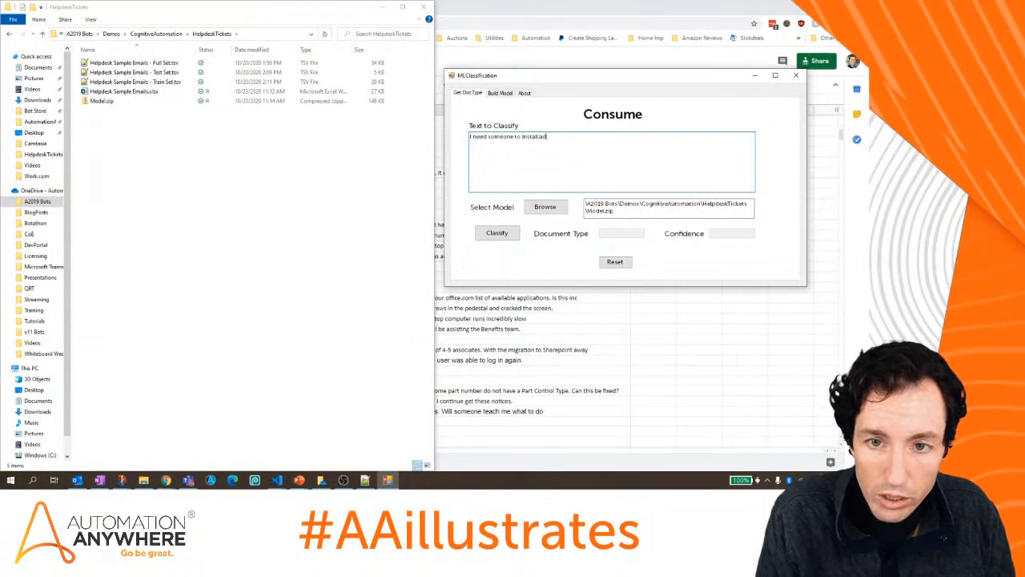
type("obe acrobat o")
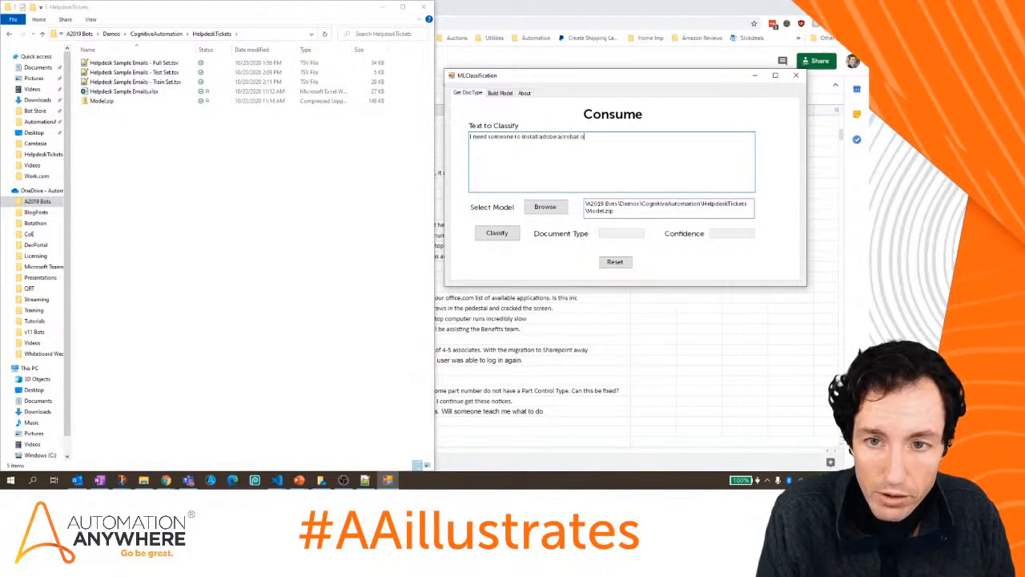
type("n my laptop.")
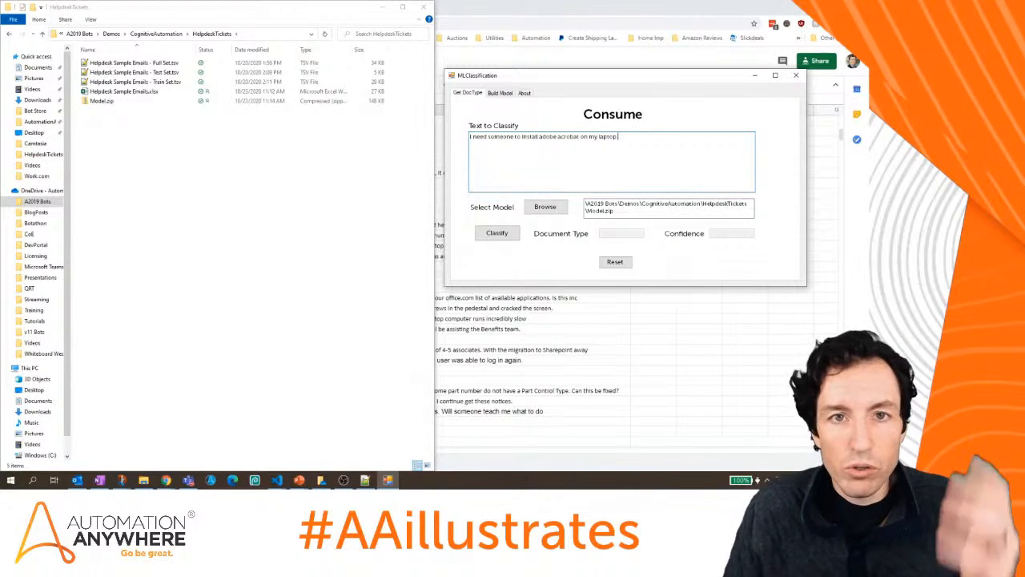
left_click(513, 234)
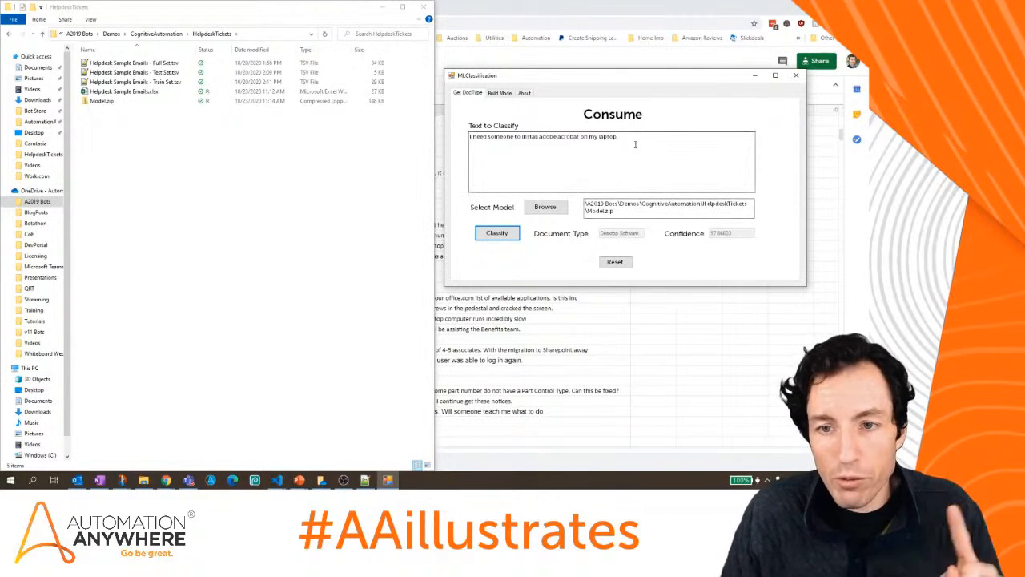
Replace the text with "My monitor is just showing a blue screen when I plug in my laptop." and classify it.
left_click_drag(622, 137, 439, 141)
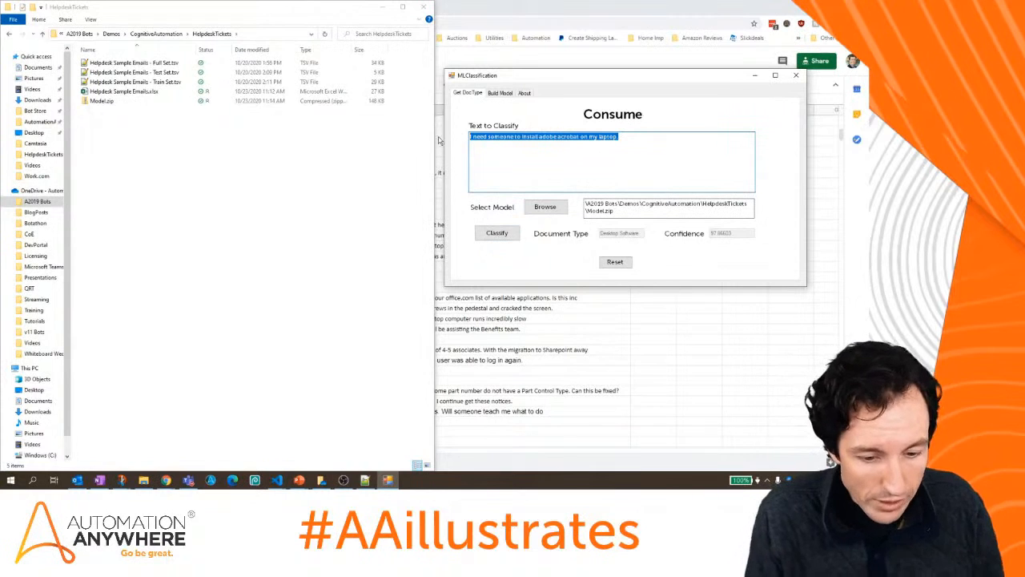
type("My ")
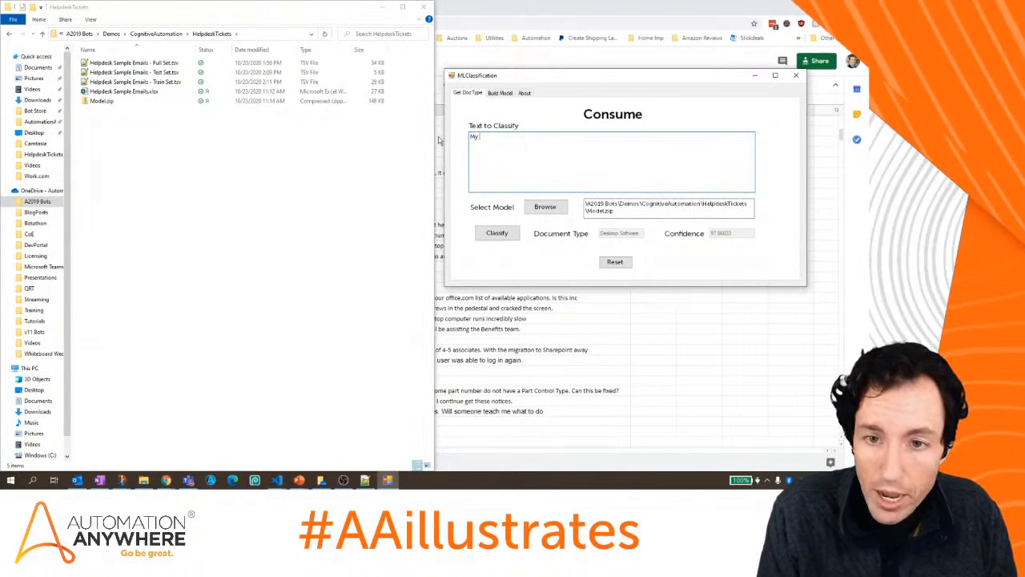
type("monitor is just s")
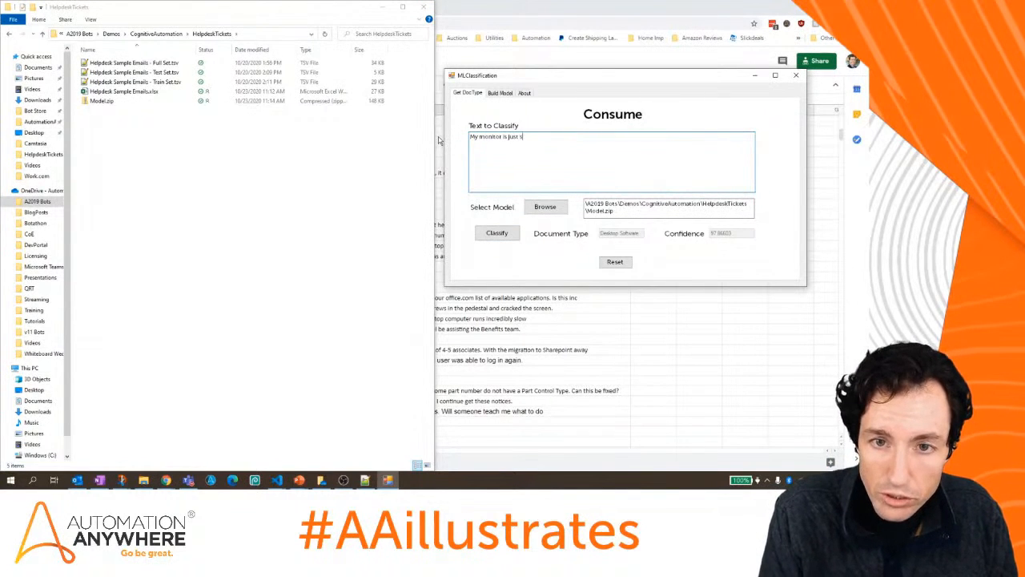
type("howing a blue scr")
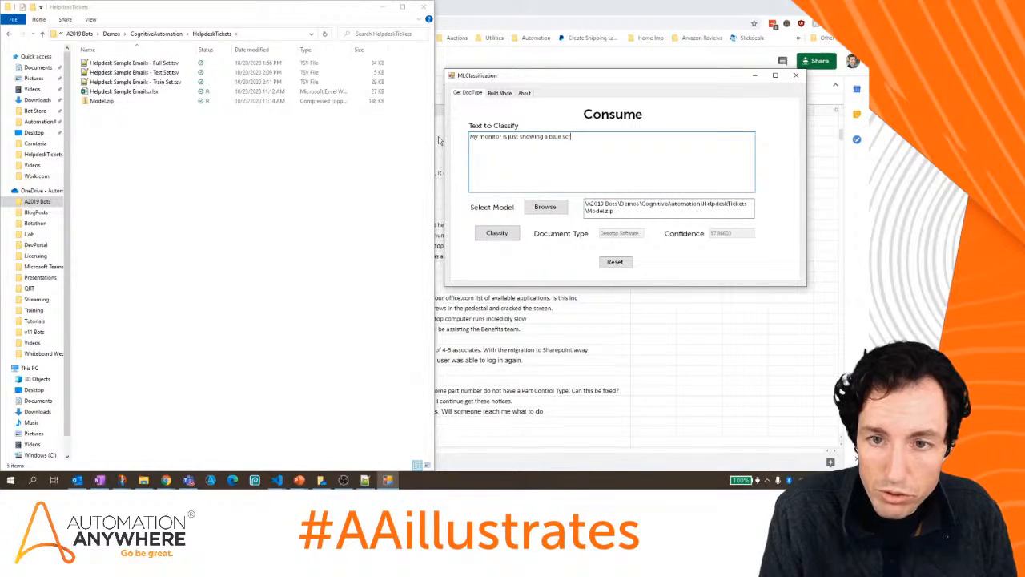
type("een when I")
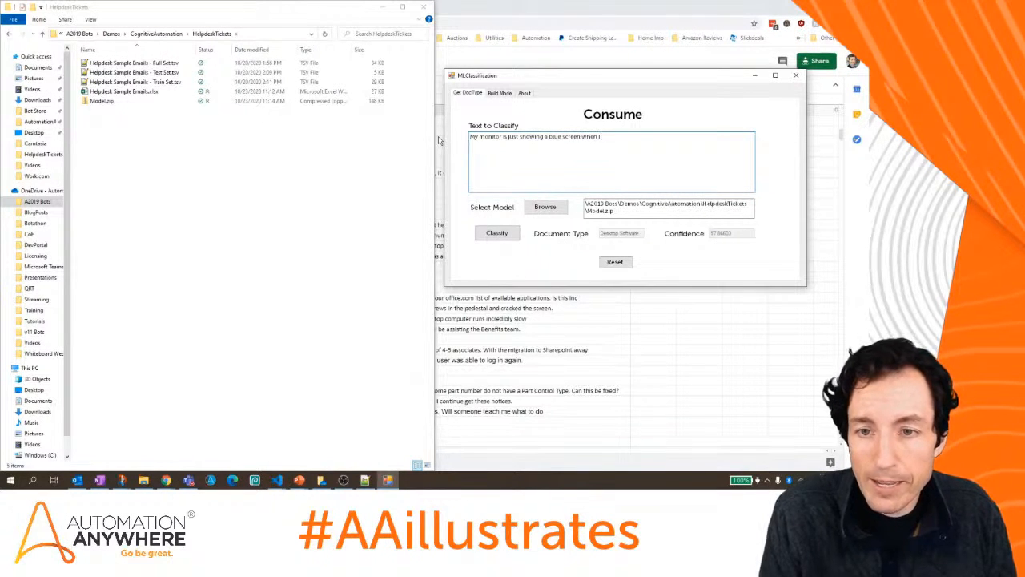
type(" plug in my laptop.")
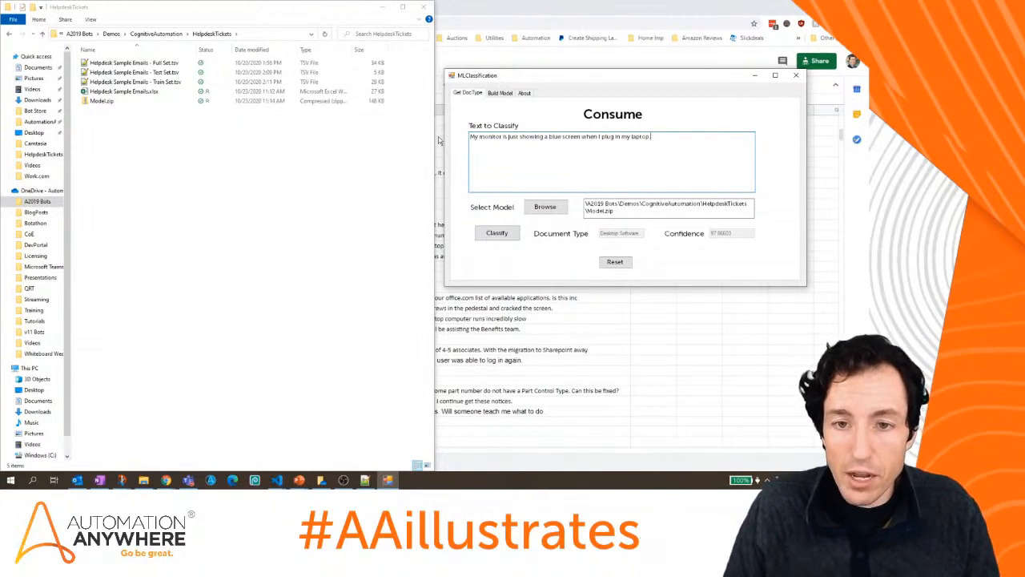
left_click(502, 238)
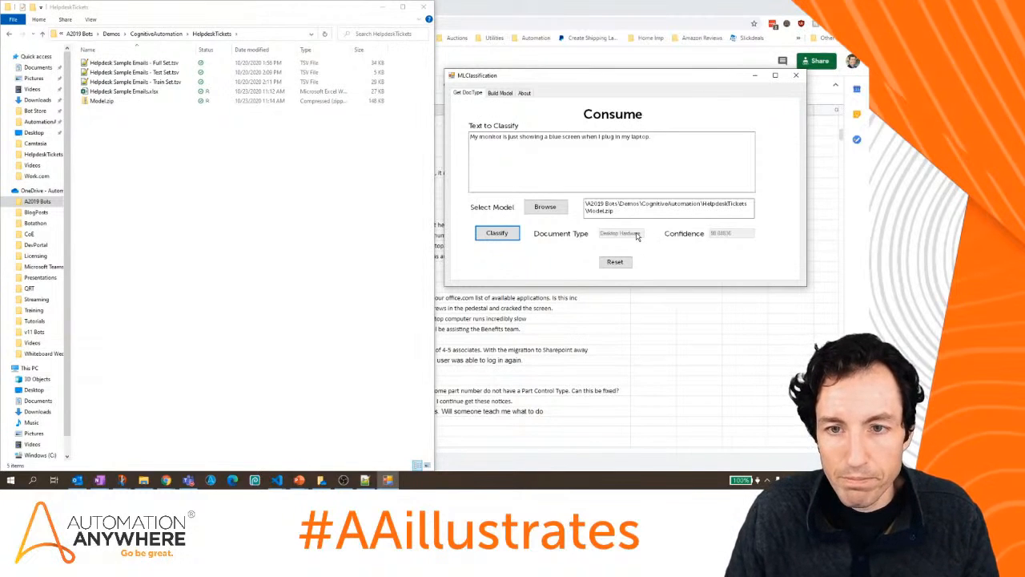
Replace the text with "I think my account may be locked out. My password seems to be wrong. I need to reset it." and classify it.
left_click_drag(672, 137, 416, 149)
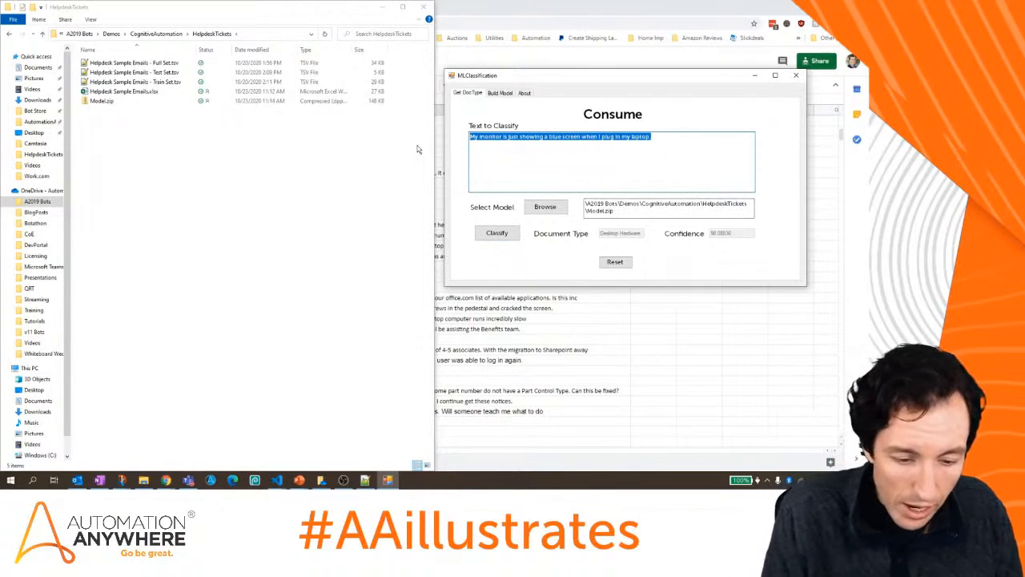
type("I think my account m")
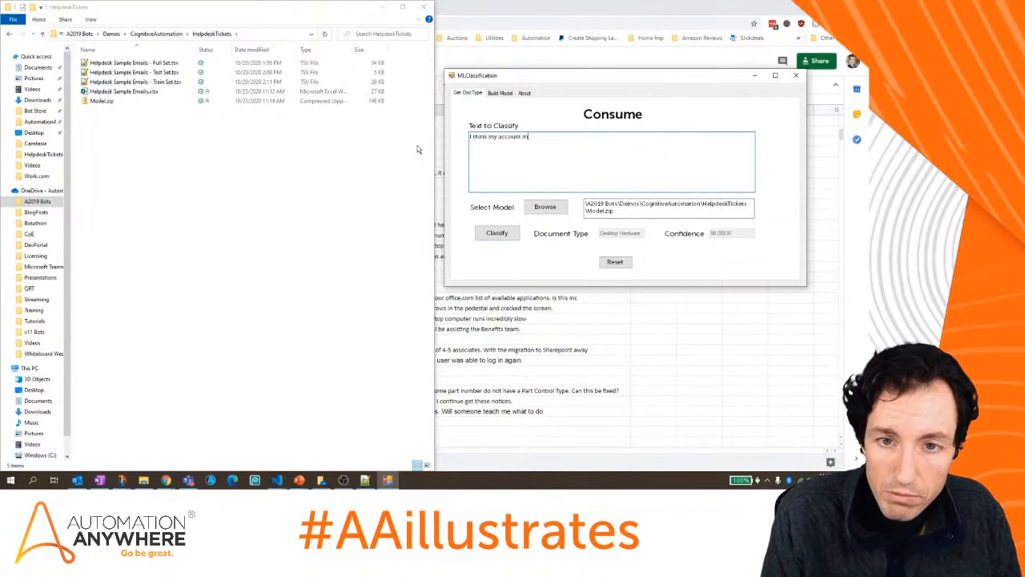
type("ay be locked out. ")
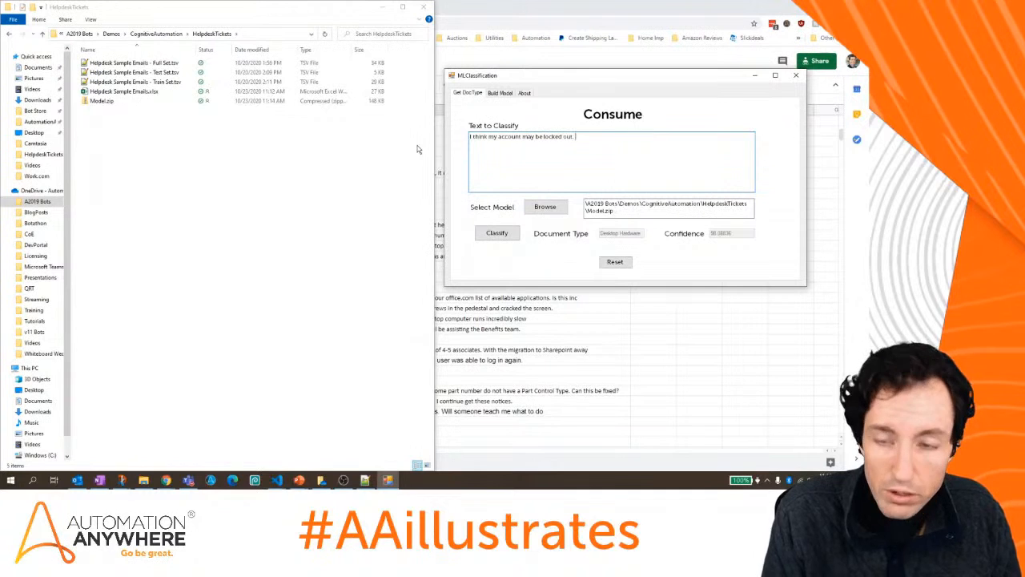
type("My password se")
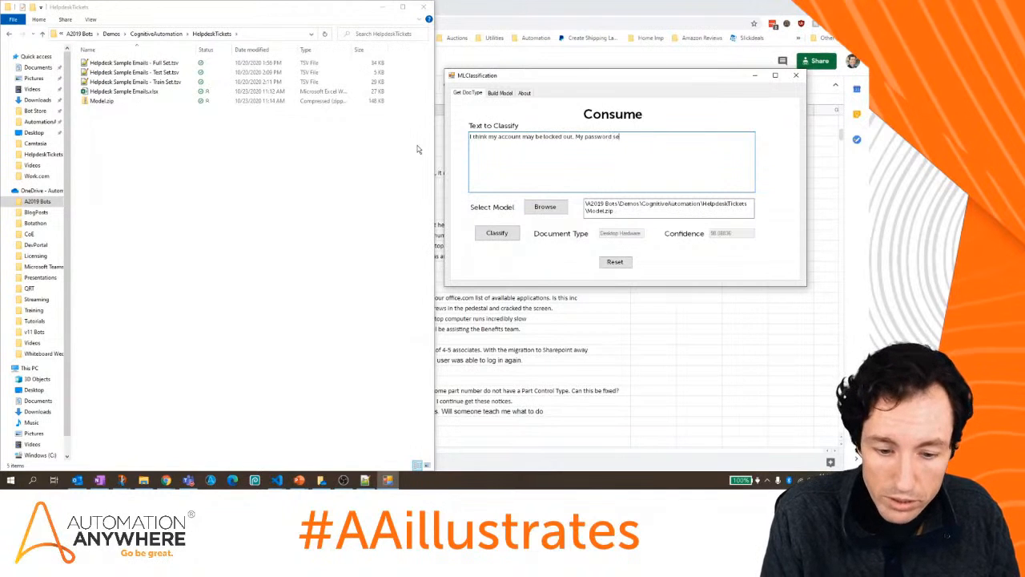
type("ems to be wrong.")
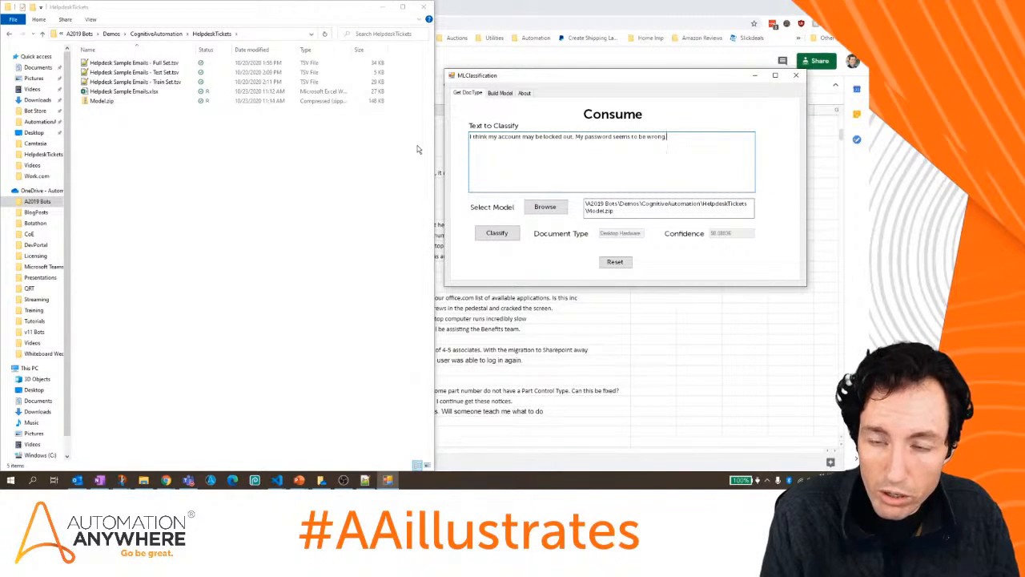
type(" I need to reset it")
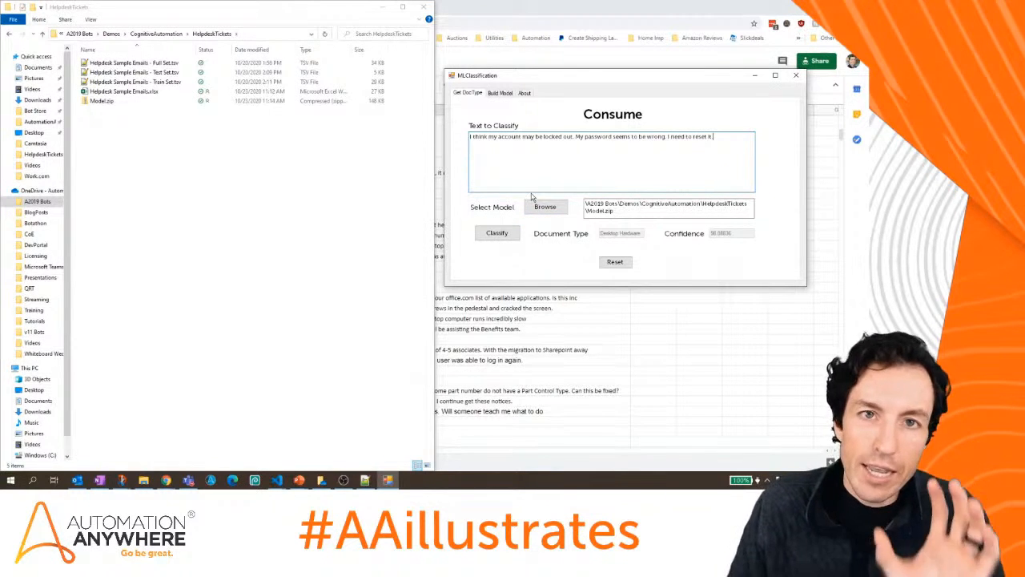
left_click(508, 232)
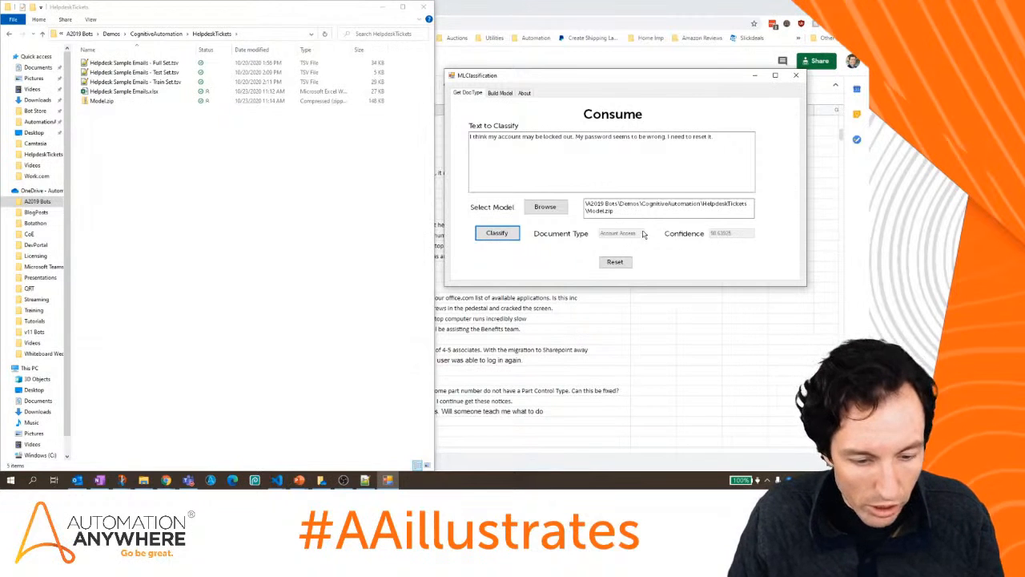
Replace the text with "I need someone to teach me how to use automation anywhere." and classify it.
left_click(715, 154)
left_click_drag(715, 153, 431, 141)
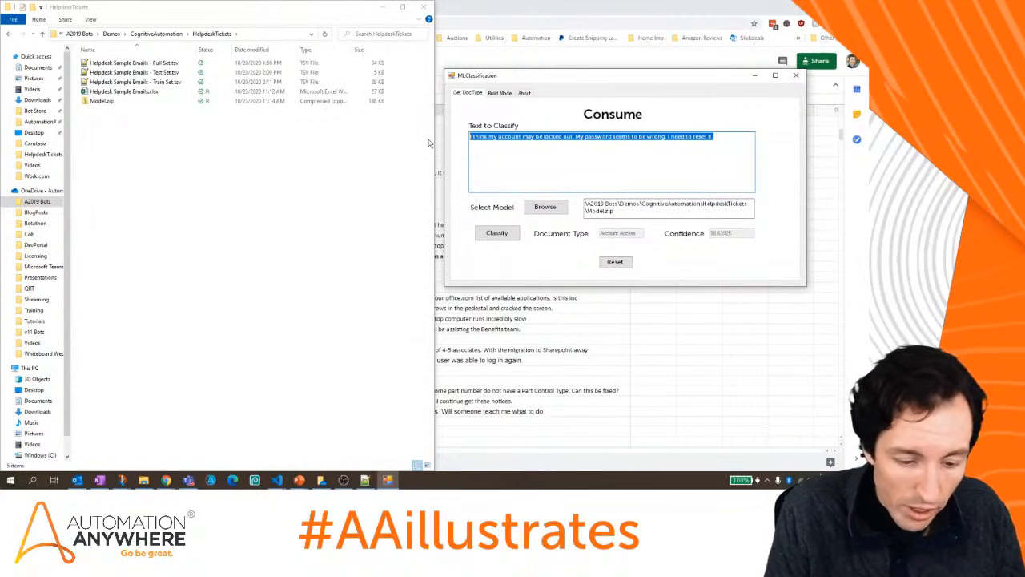
type("I need")
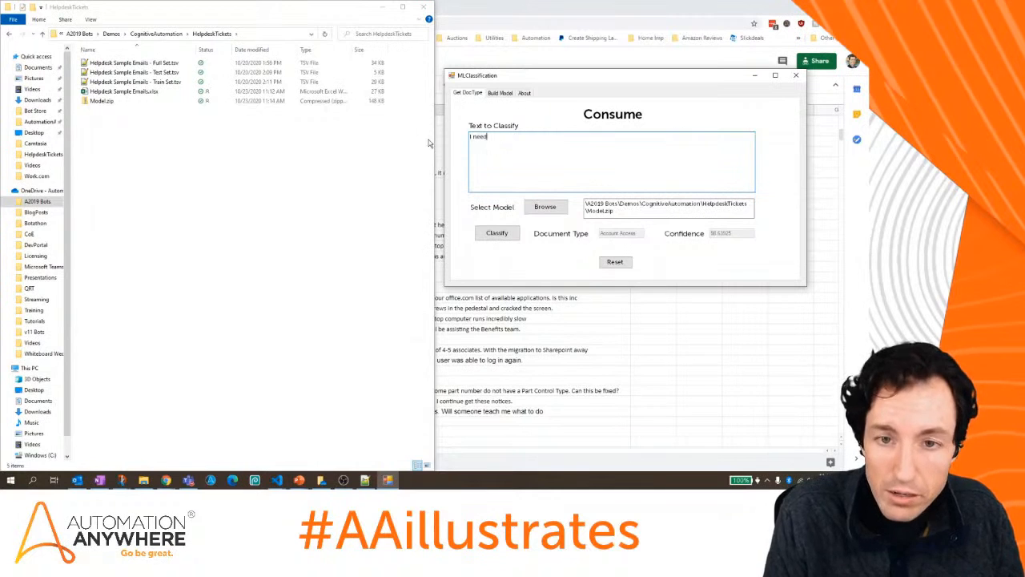
type(" someon")
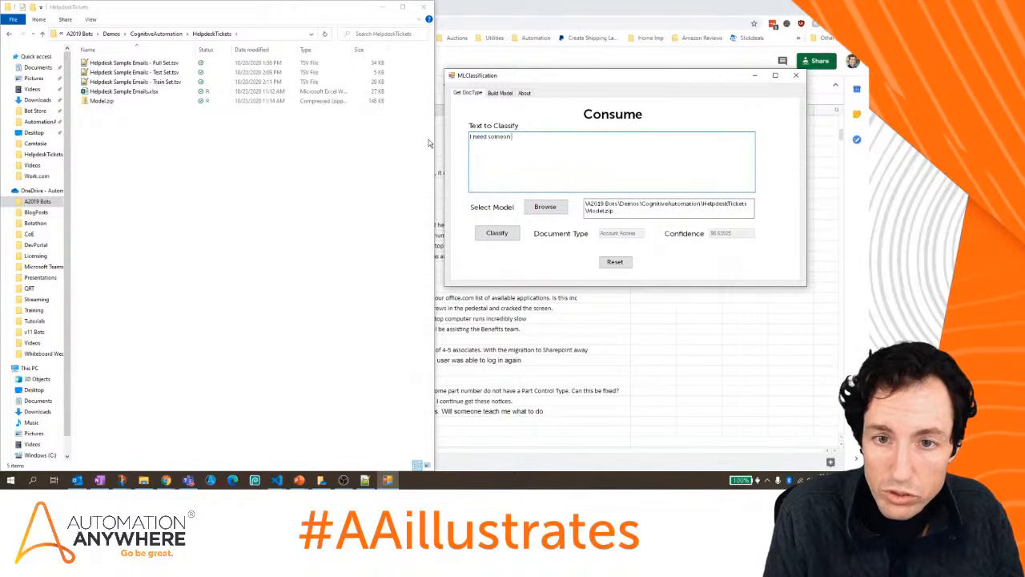
type("e to teach me h")
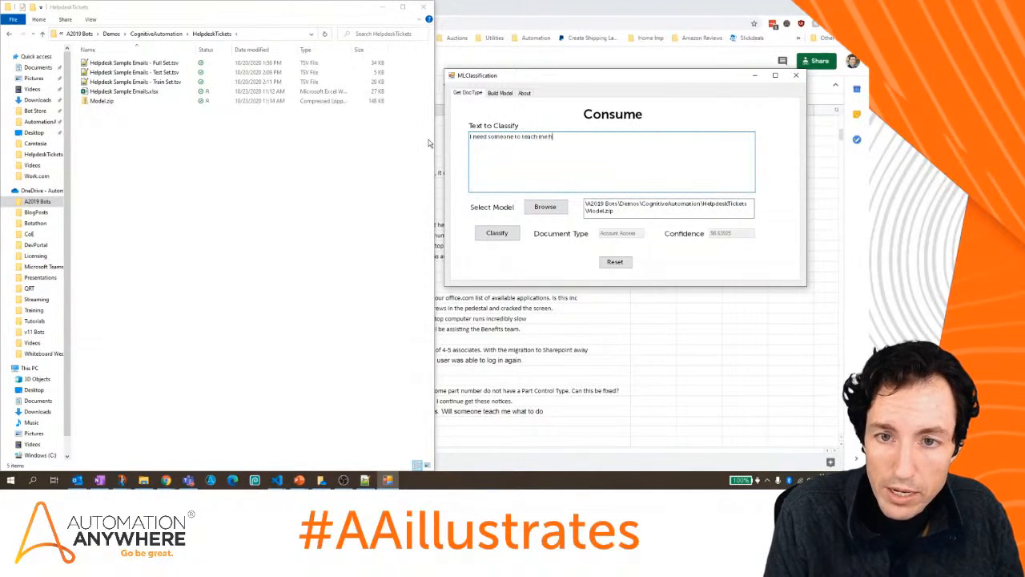
type("ow to use automation anywh")
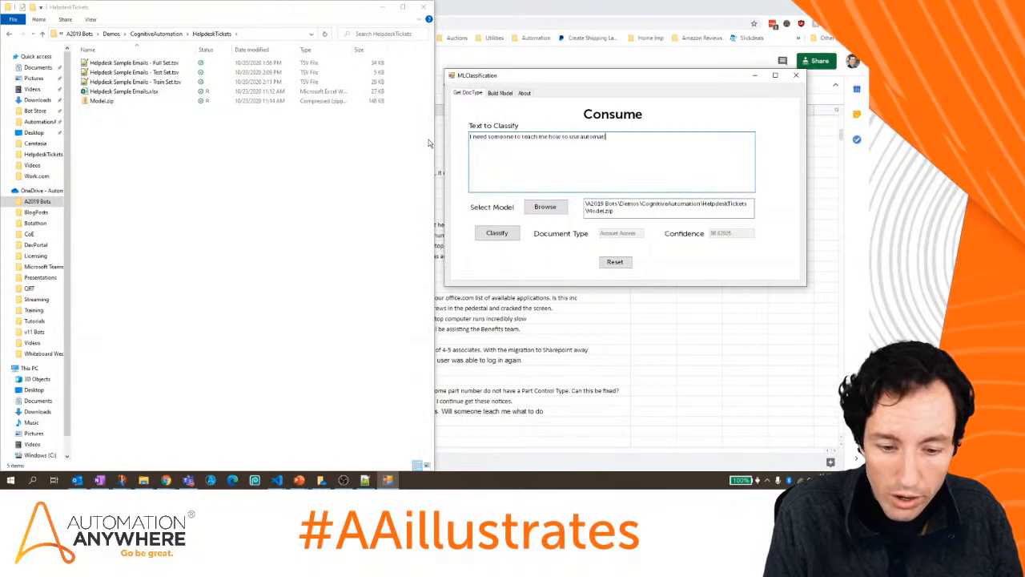
type("ere.")
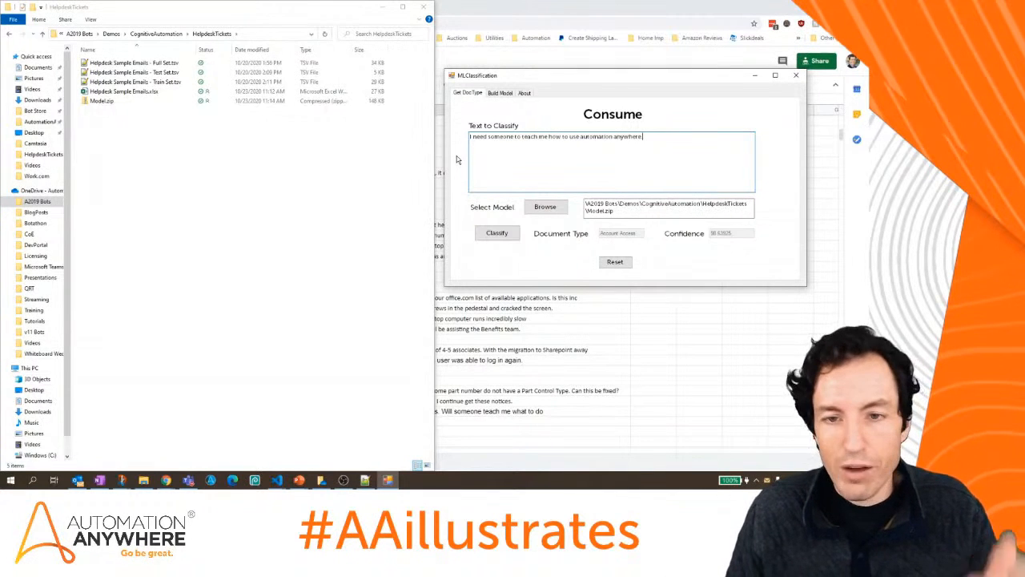
left_click(498, 233)
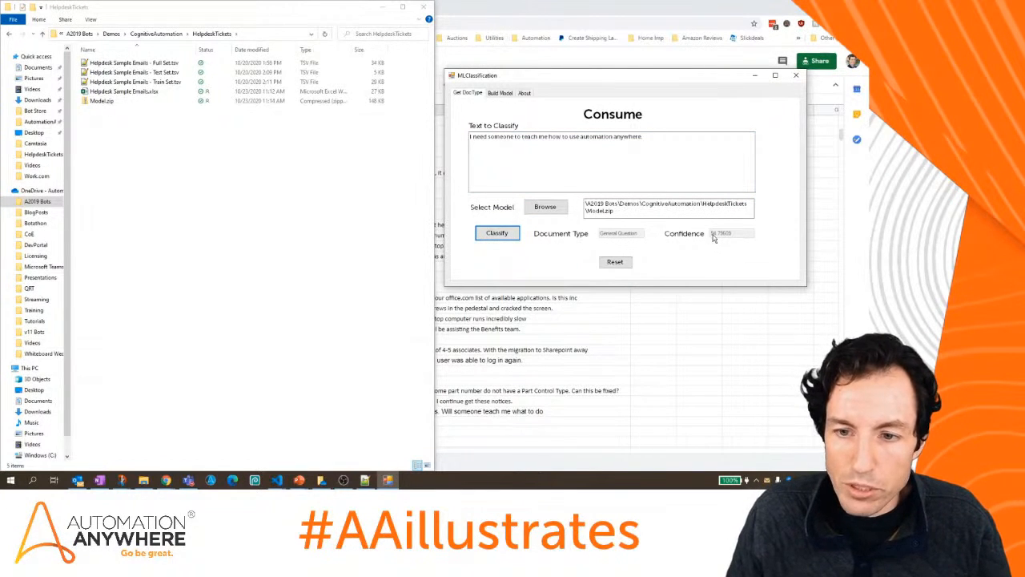
Replace the text with "My laptop keeps disconnecting from the network. I also need to get my phone setup on the work wifi" and classify it.
left_click_drag(645, 137, 330, 134)
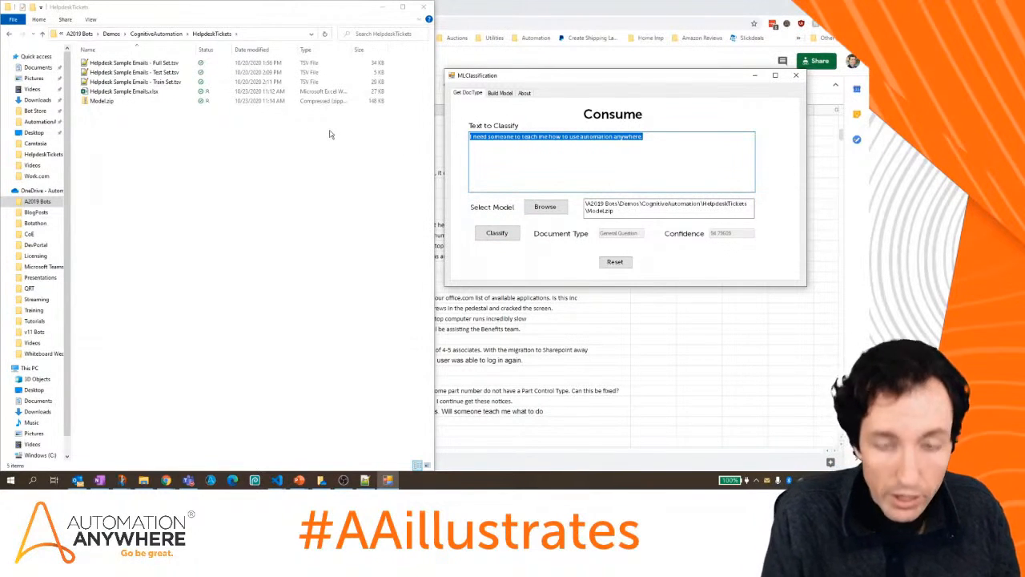
type("My laptop ")
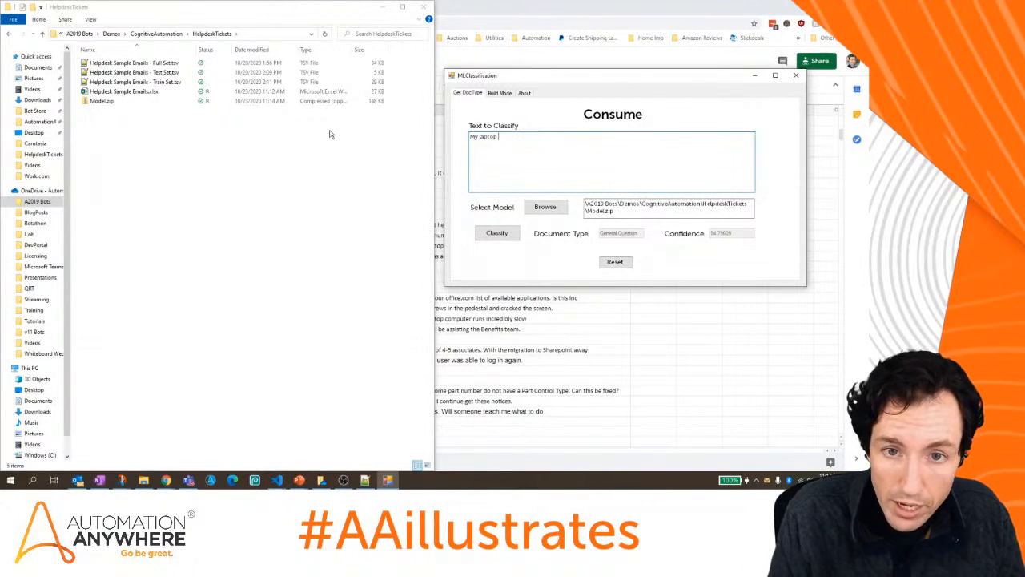
type("keeps disco")
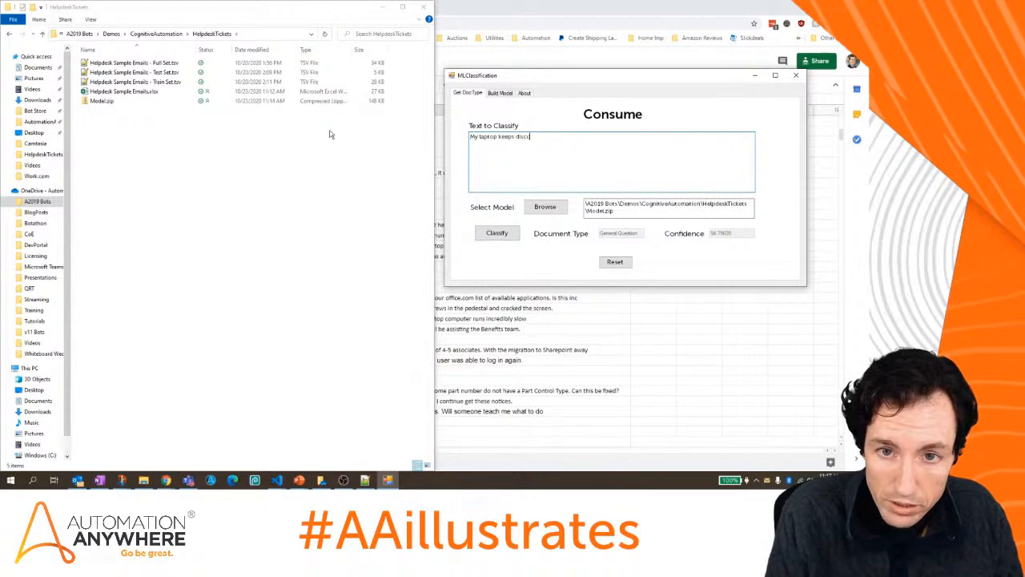
type("nne")
key("BackSpace")
key("BackSpace")
key("BackSpace")
key("BackSpace")
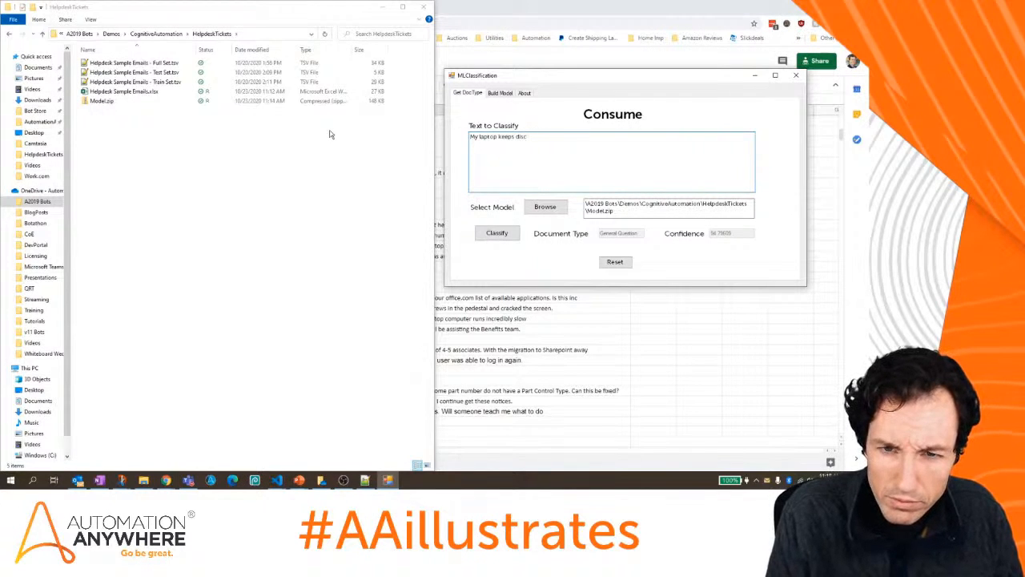
type("onnecting from t")
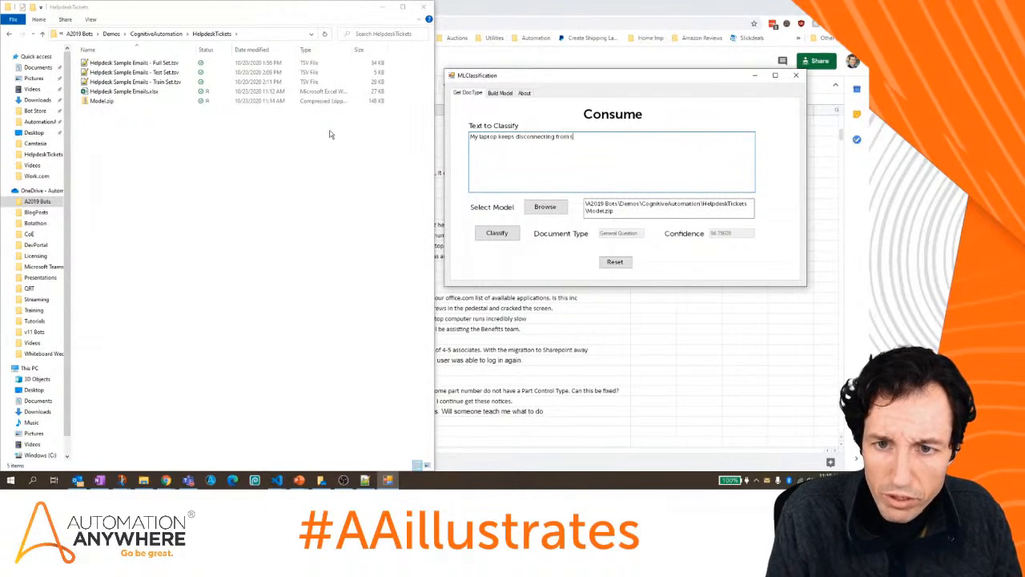
type("he netowk")
key("BackSpace")
key("BackSpace")
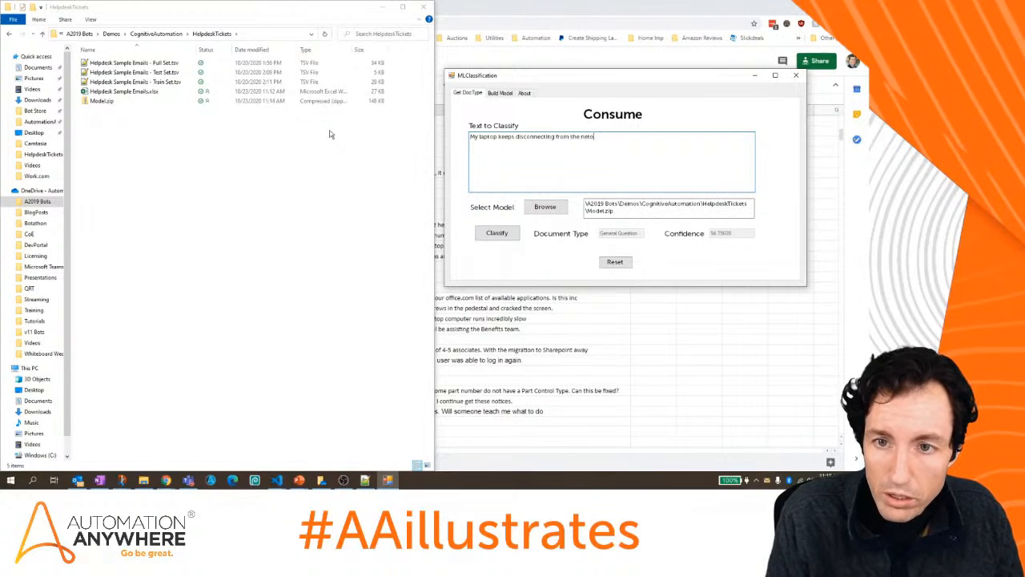
type("work")
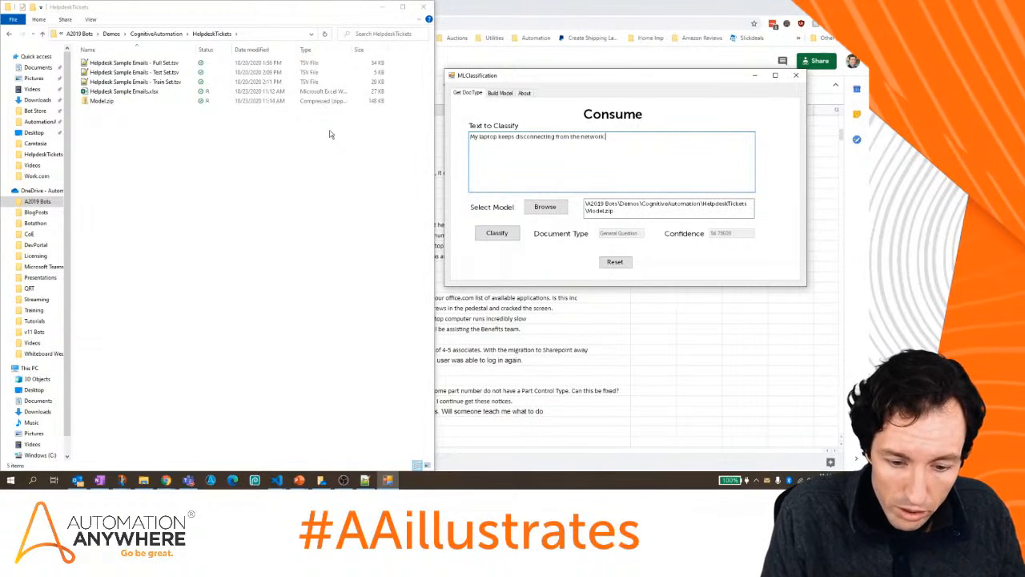
type(". I also need")
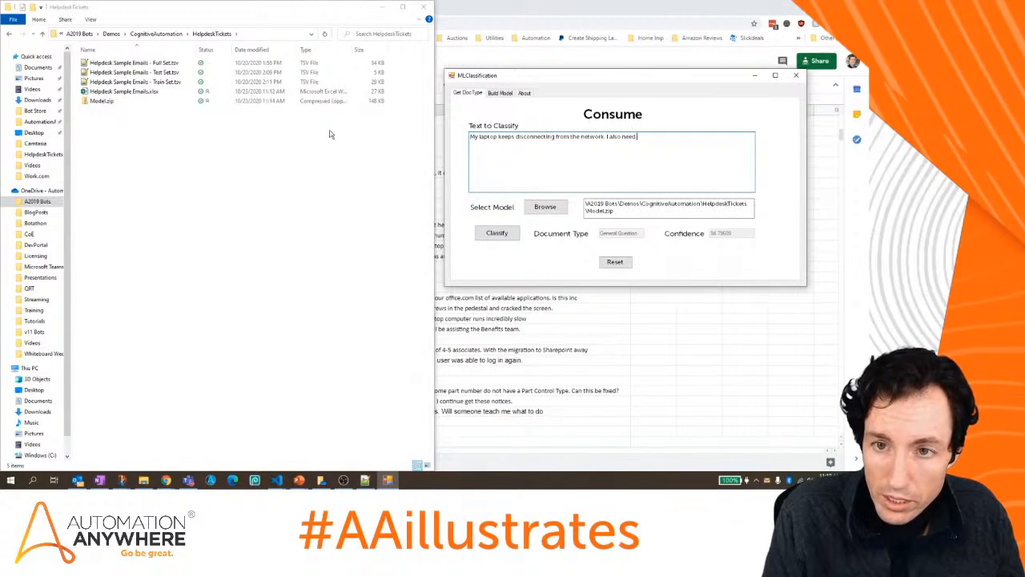
type(" to ")
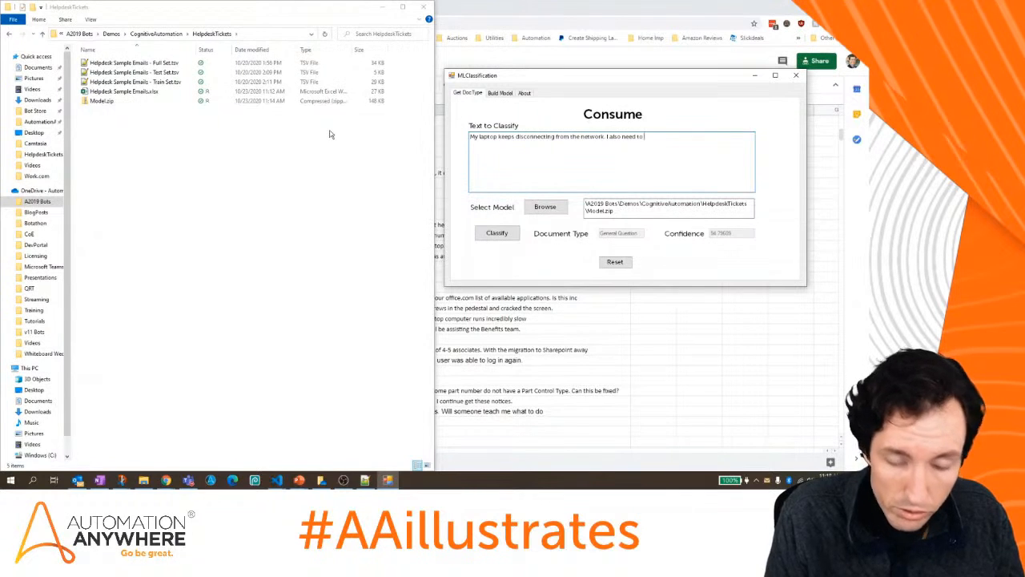
type("get my phone setup")
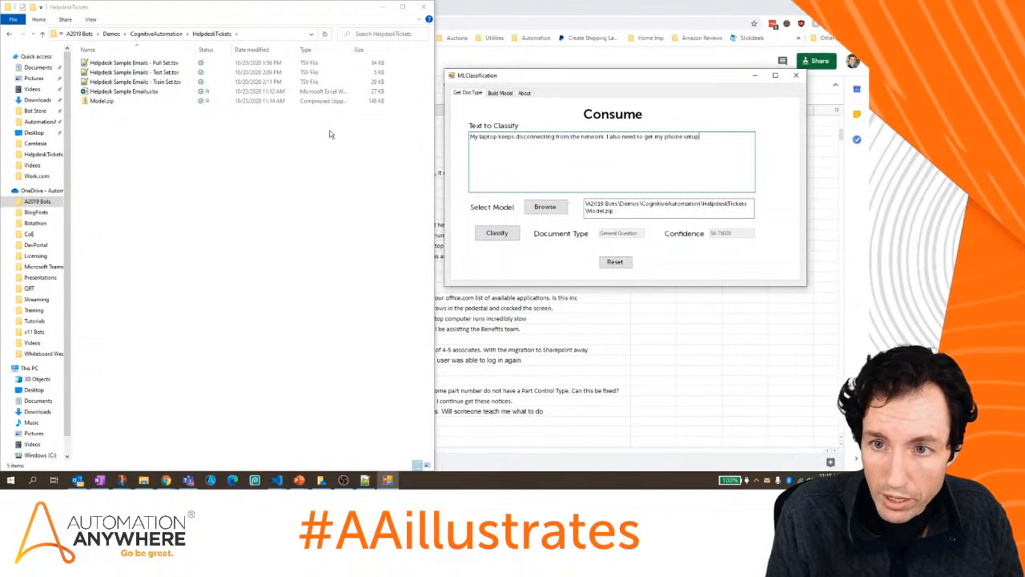
type(" on the work wifi")
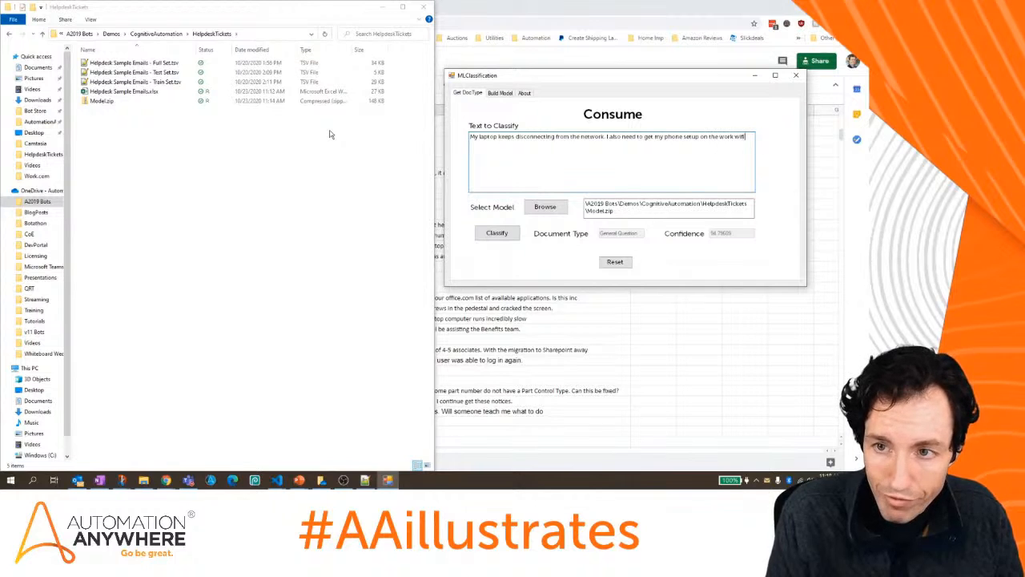
left_click(512, 232)
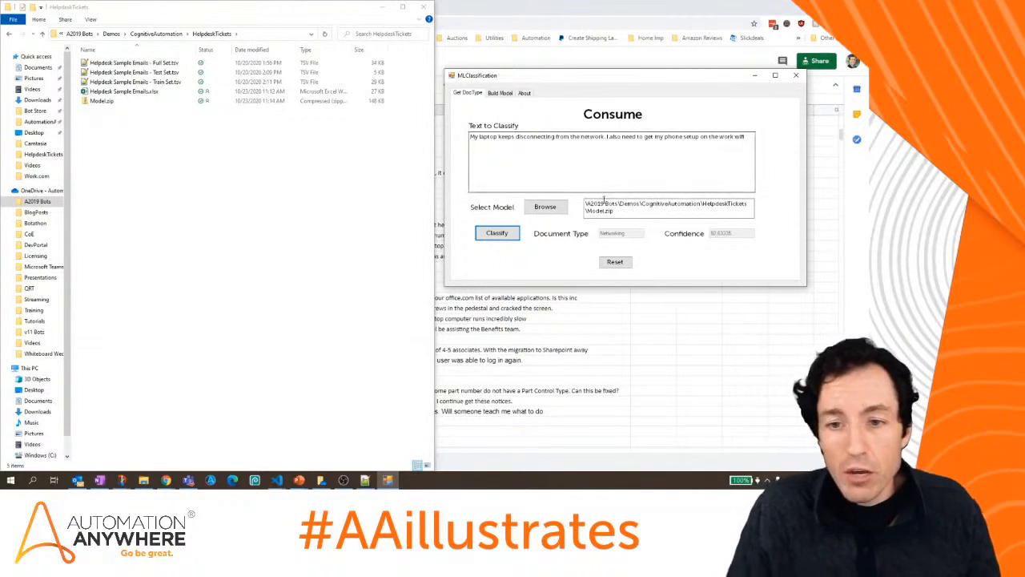
Minimize MLClassification and File Explorer, switch to the Control Room in the browser, and close the Helpdesk Sample Emails and LinkedIn pages.
left_click(756, 78)
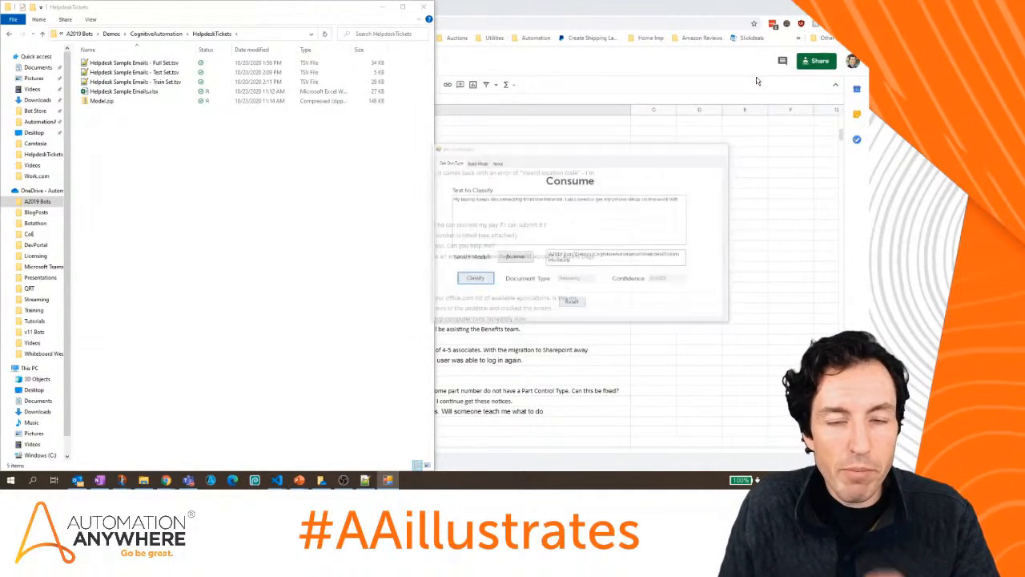
left_click(383, 7)
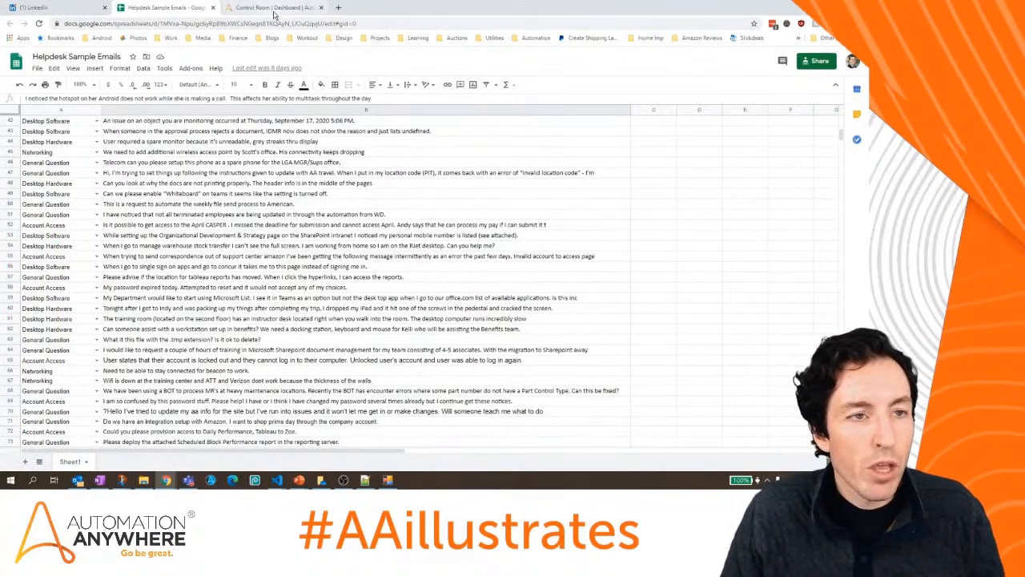
left_click(273, 8)
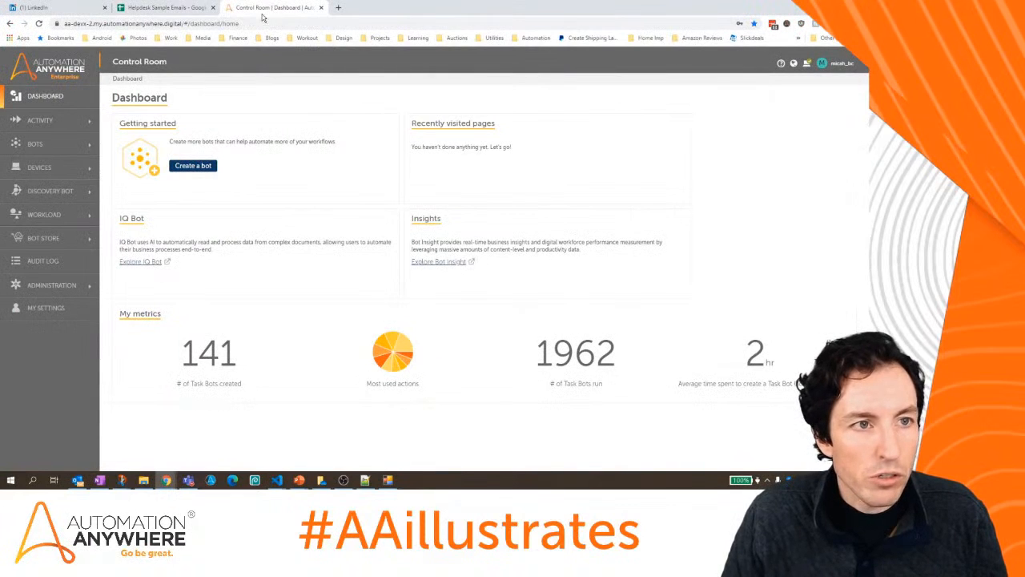
left_click(213, 8)
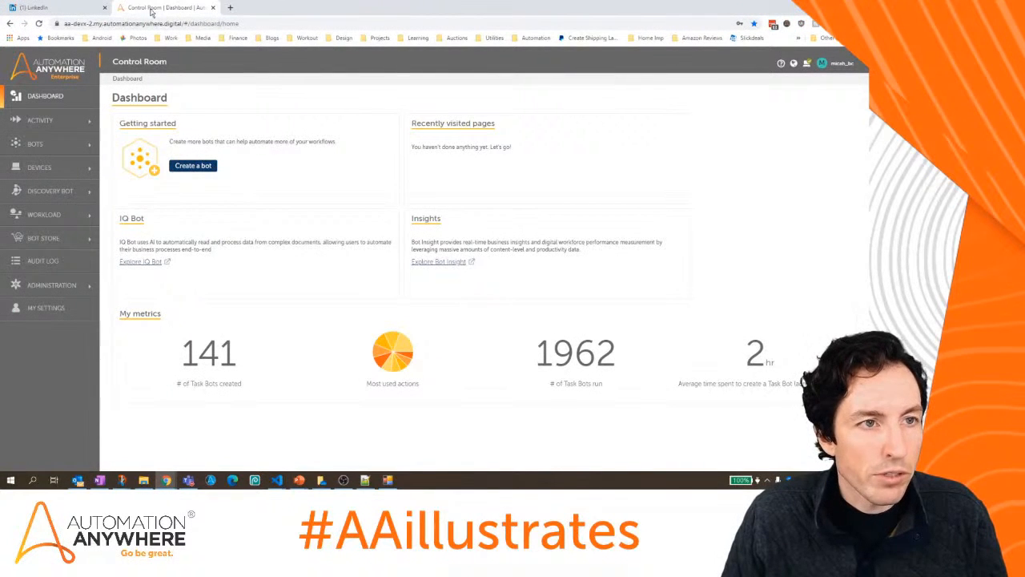
left_click(105, 8)
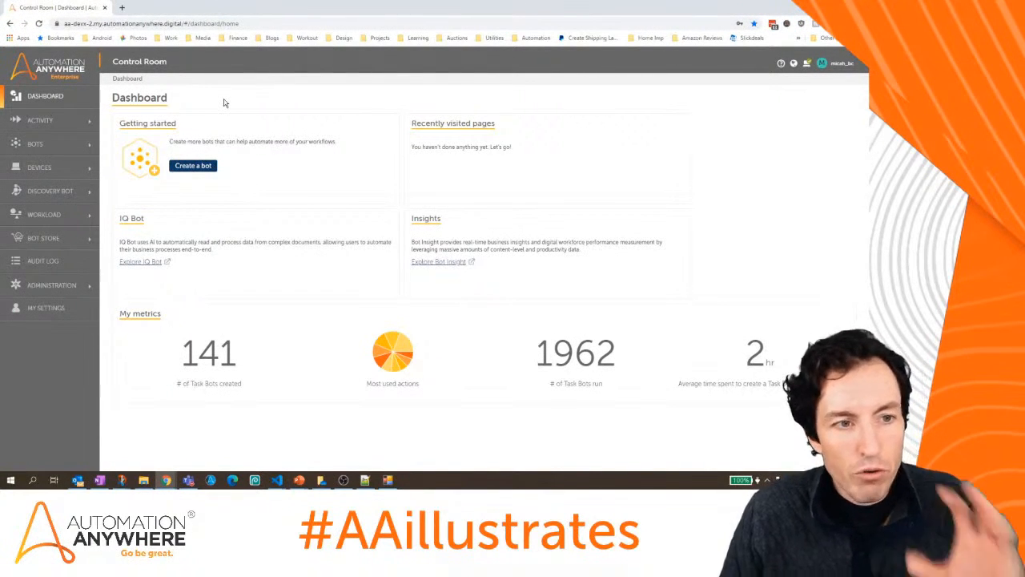
Go to the private bots in the Control Room and open the AAillustrates folder.
left_click(56, 145)
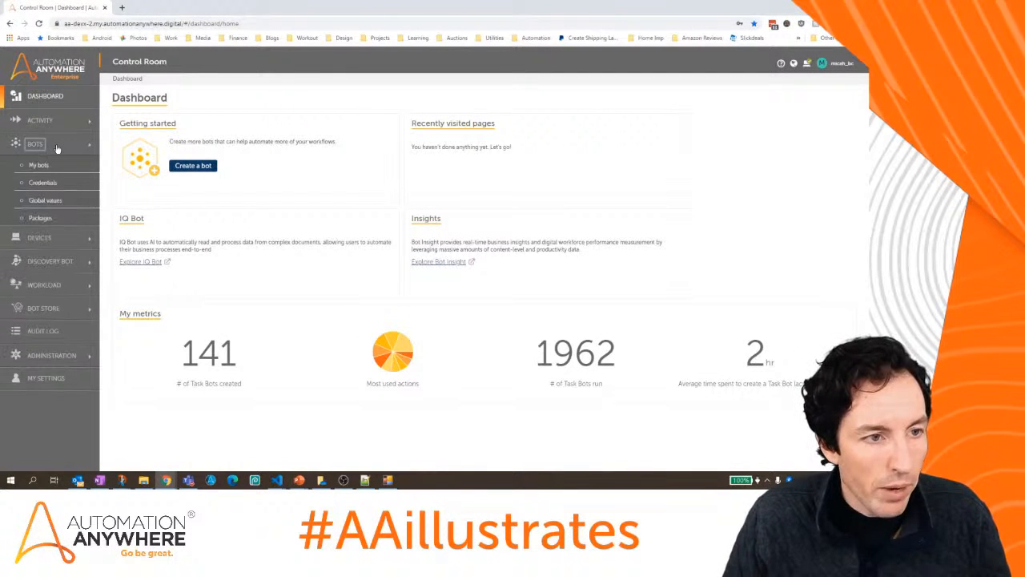
left_click(44, 165)
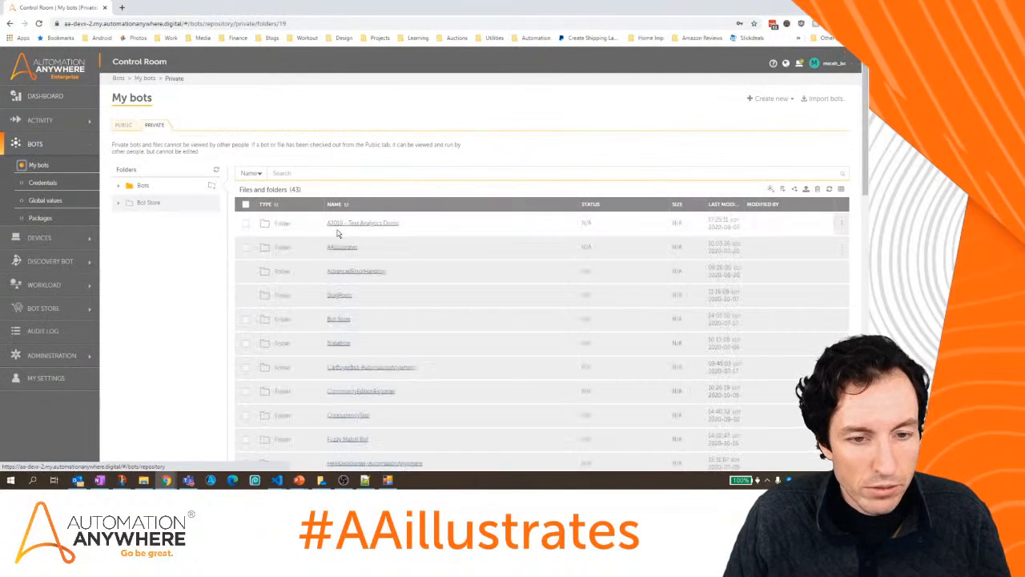
left_click(340, 248)
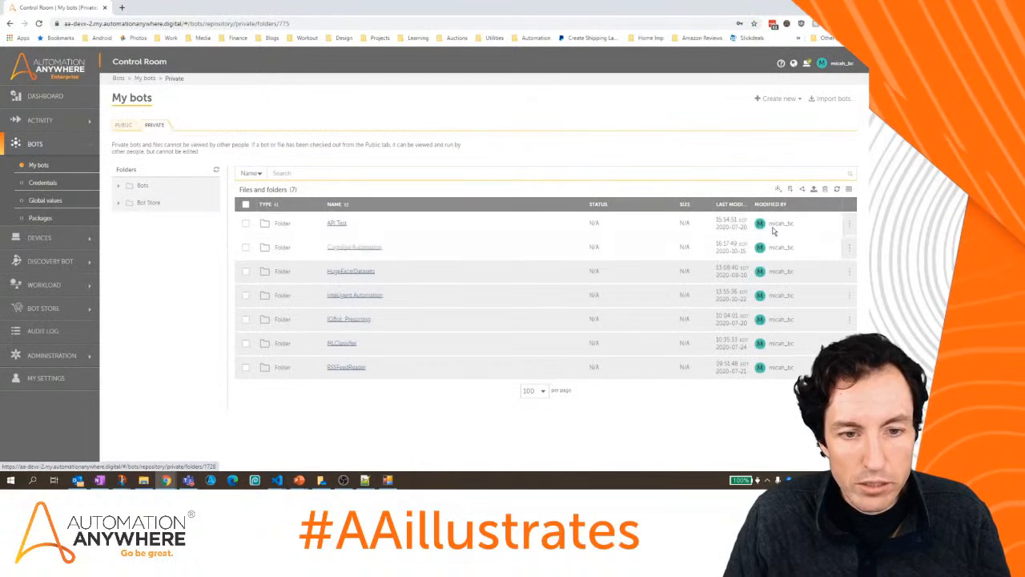
Create a subfolder named IntelligentAutomationPartII inside the AAillustrates folder.
left_click(124, 190)
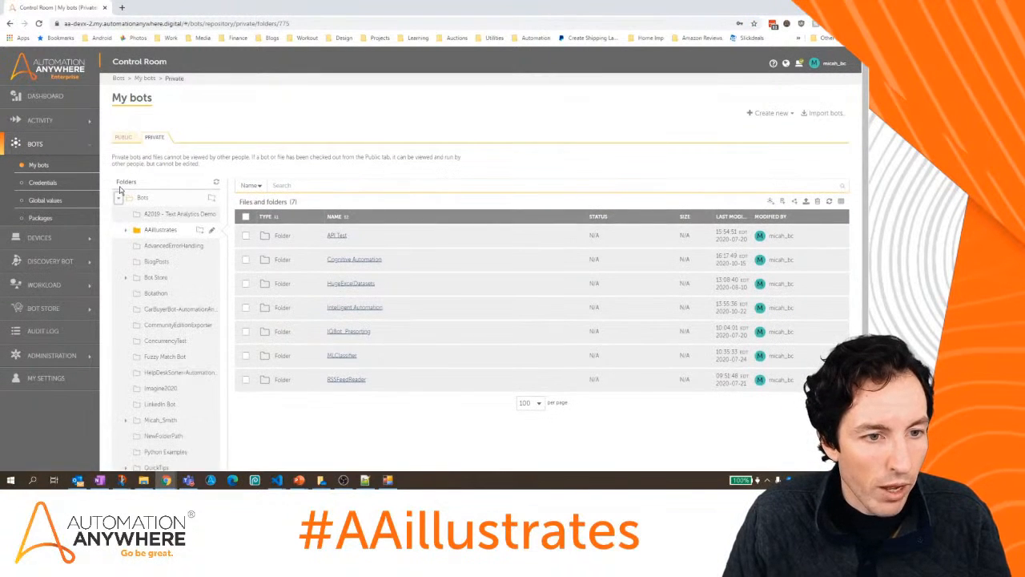
left_click(200, 232)
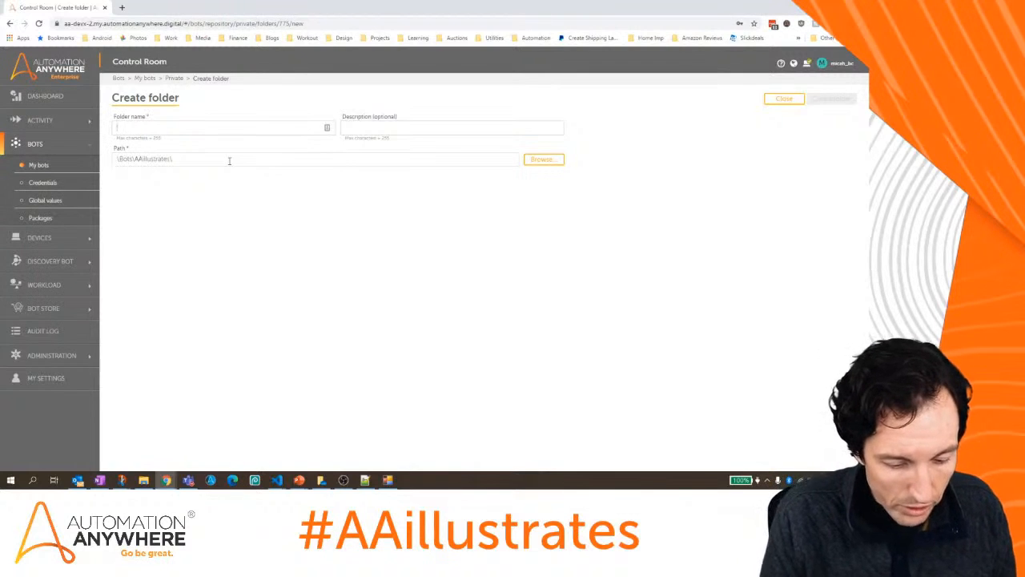
type("Intel")
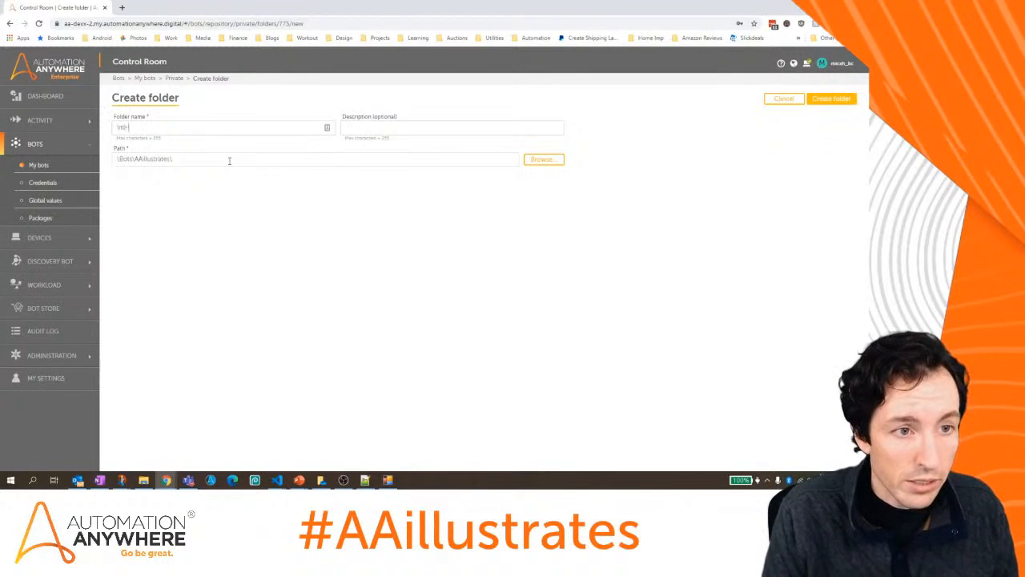
type("ligentAutomationPart")
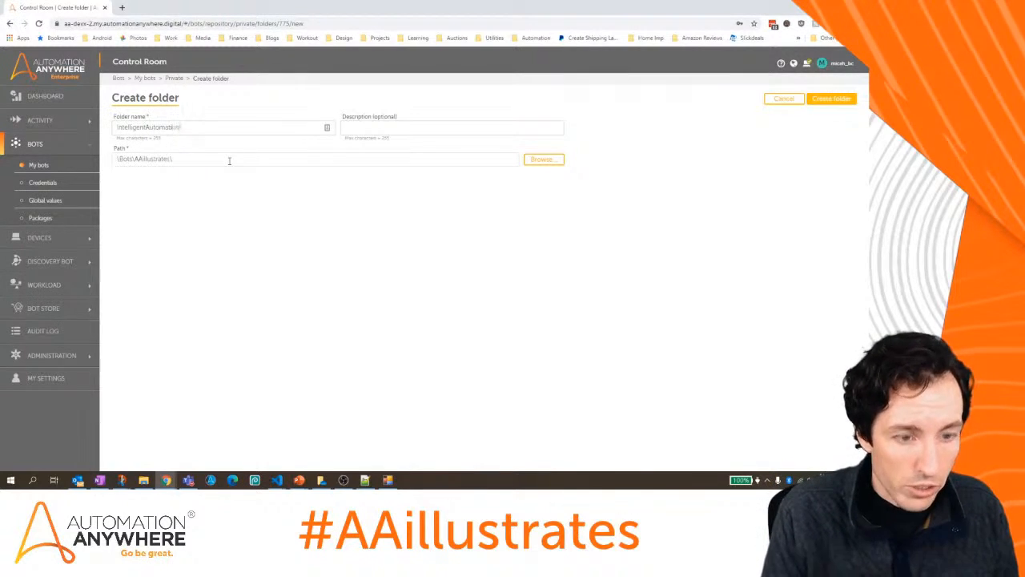
type("1")
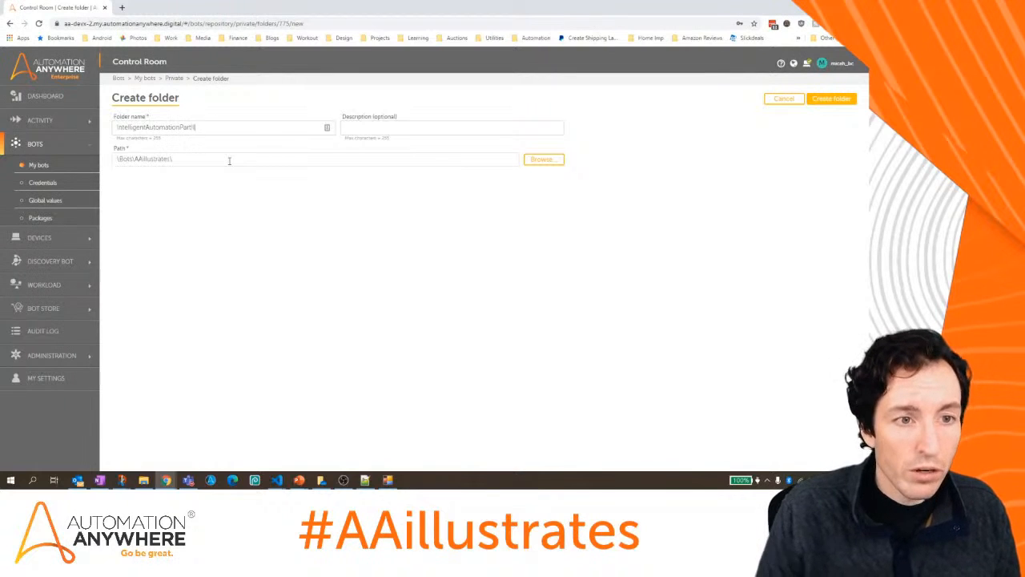
left_click(836, 100)
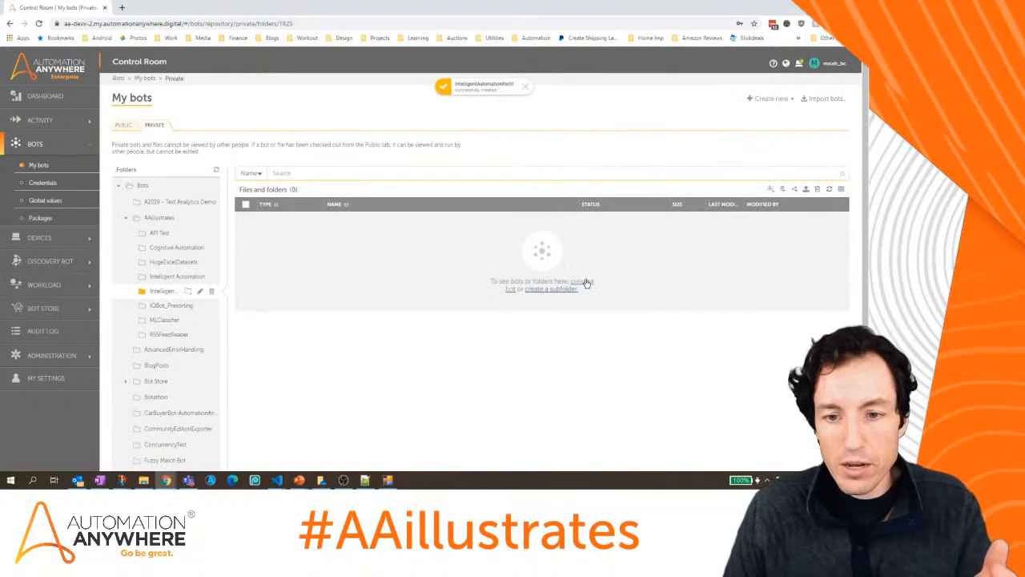
Create a task bot named EmailSorter in the IntelligentAutomationPartII folder and open it for editing.
left_click(584, 283)
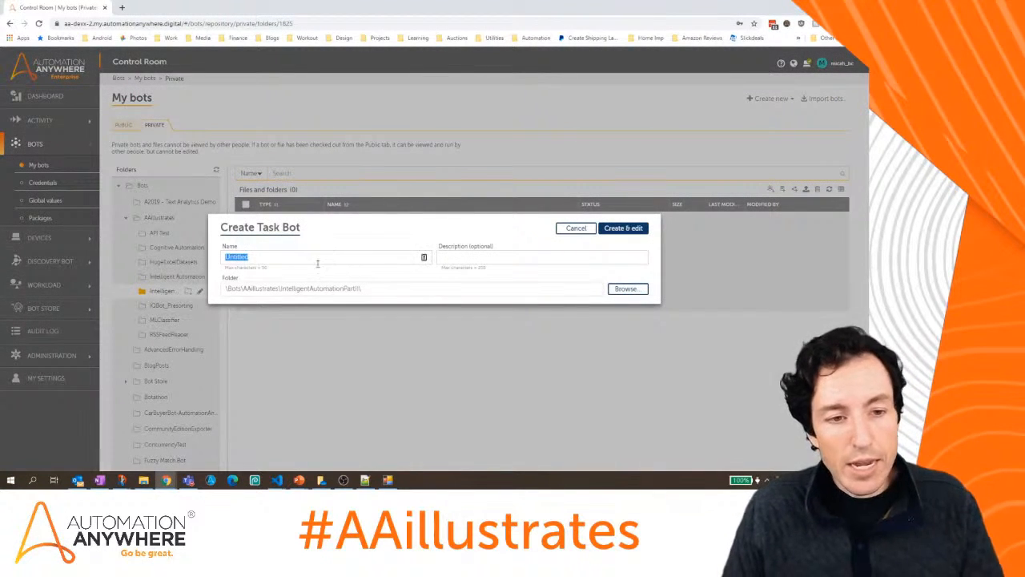
left_click(373, 291)
triple_click(373, 291)
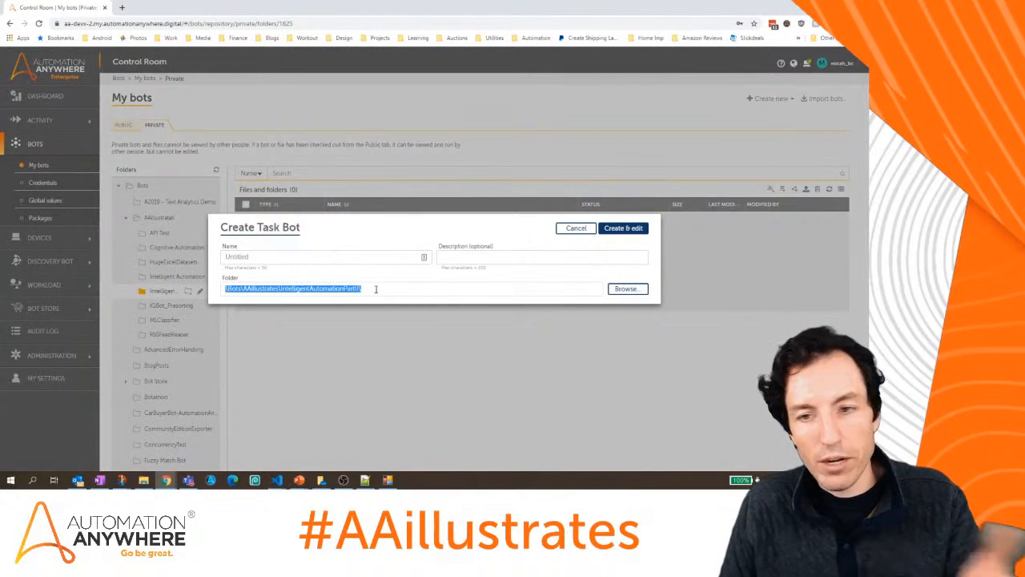
double_click(330, 255)
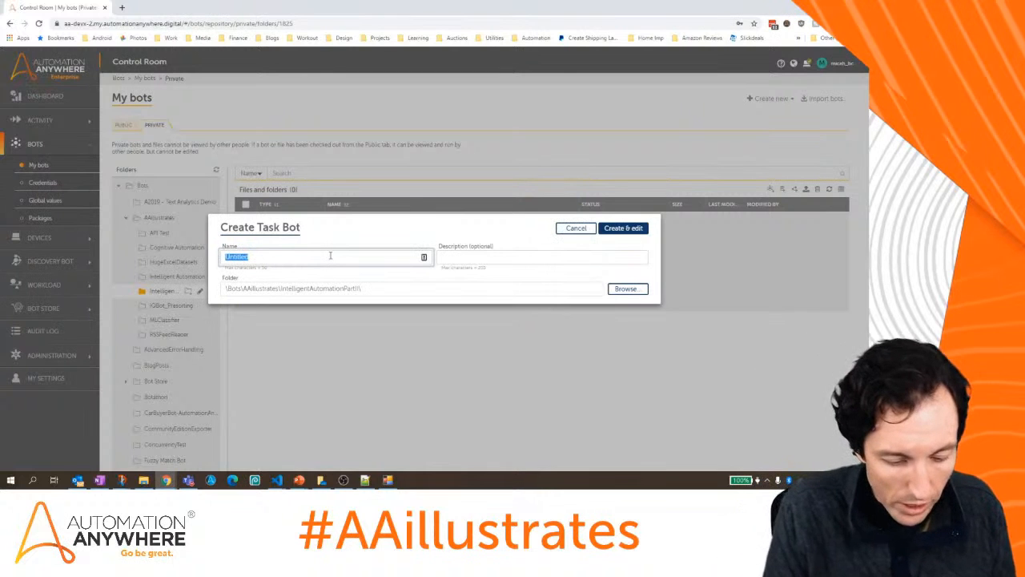
type("EmailSo")
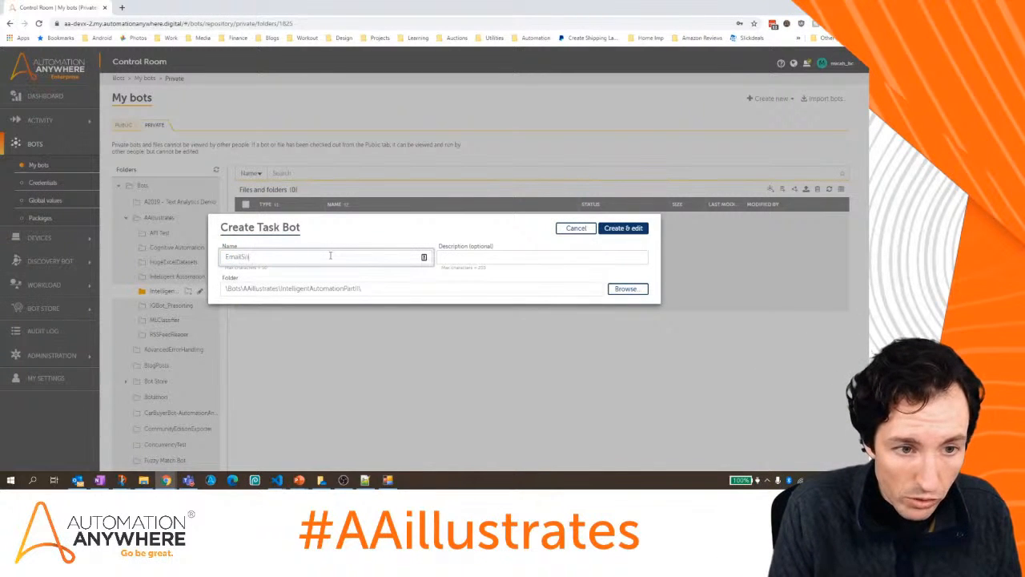
type("rter")
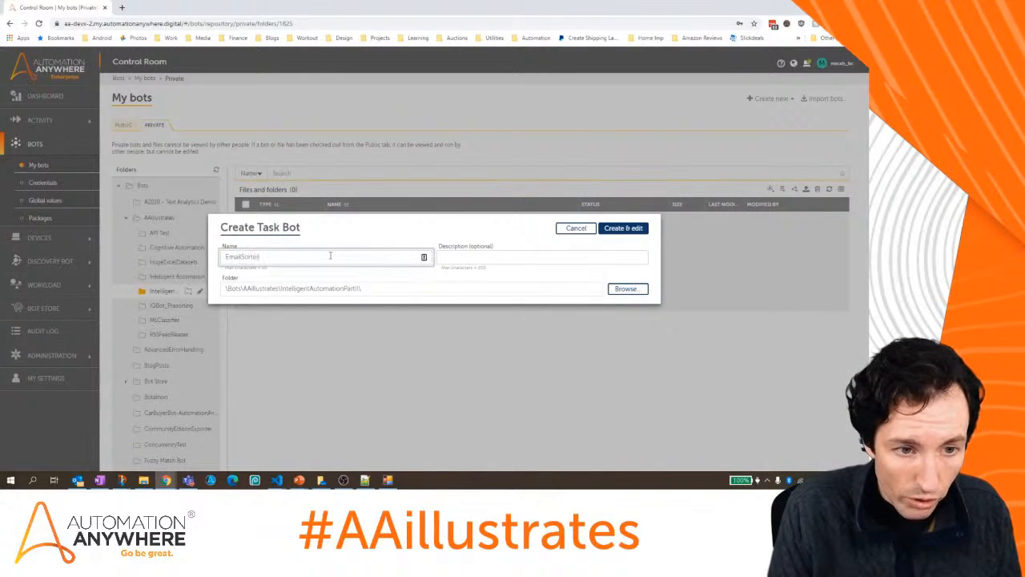
left_click(623, 230)
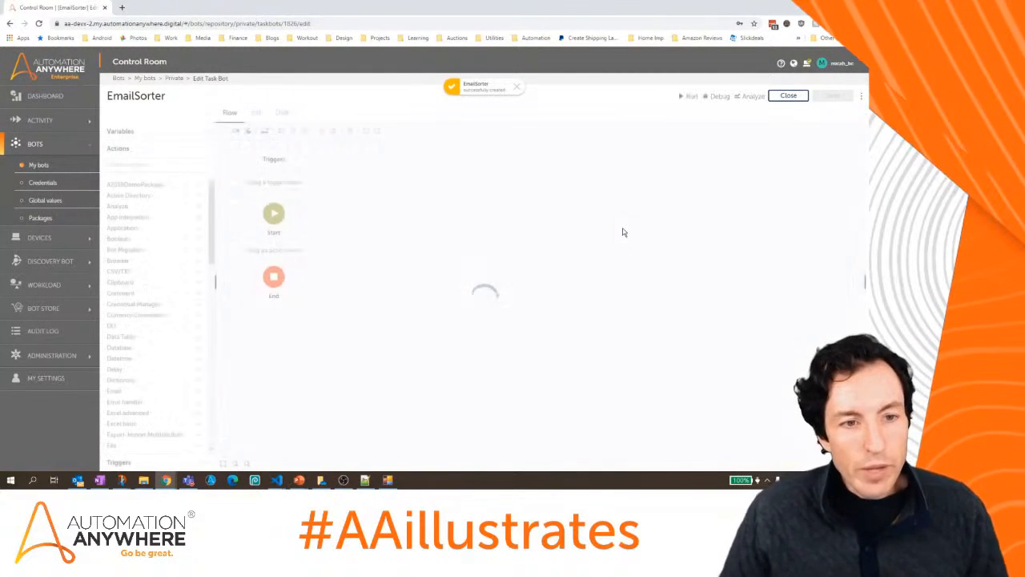
Collapse the Control Room navigation, add a Step action between Start and End, and check the open mailbox window.
left_click(99, 62)
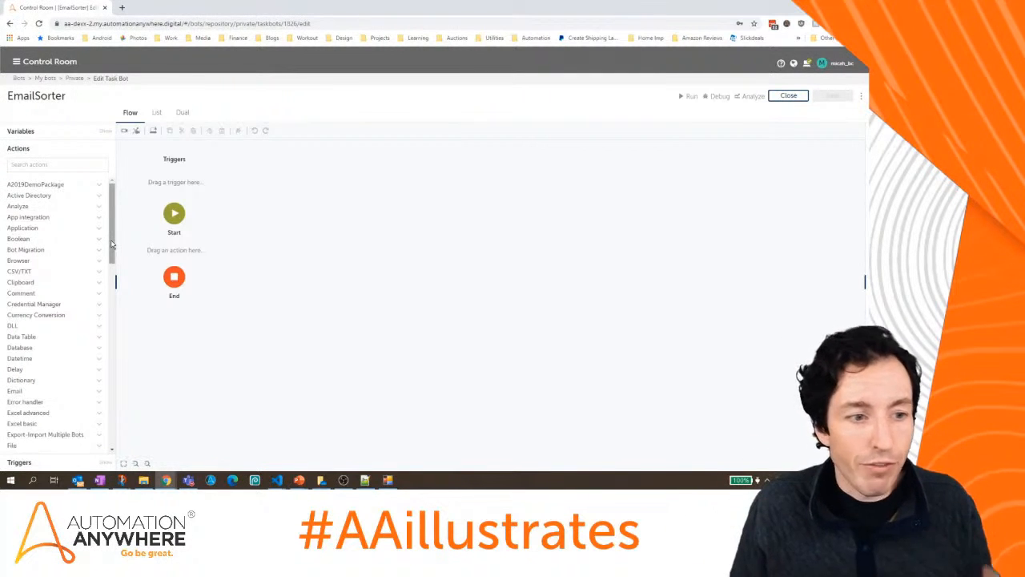
left_click_drag(112, 244, 112, 404)
left_click(27, 362)
left_click_drag(21, 370, 172, 255)
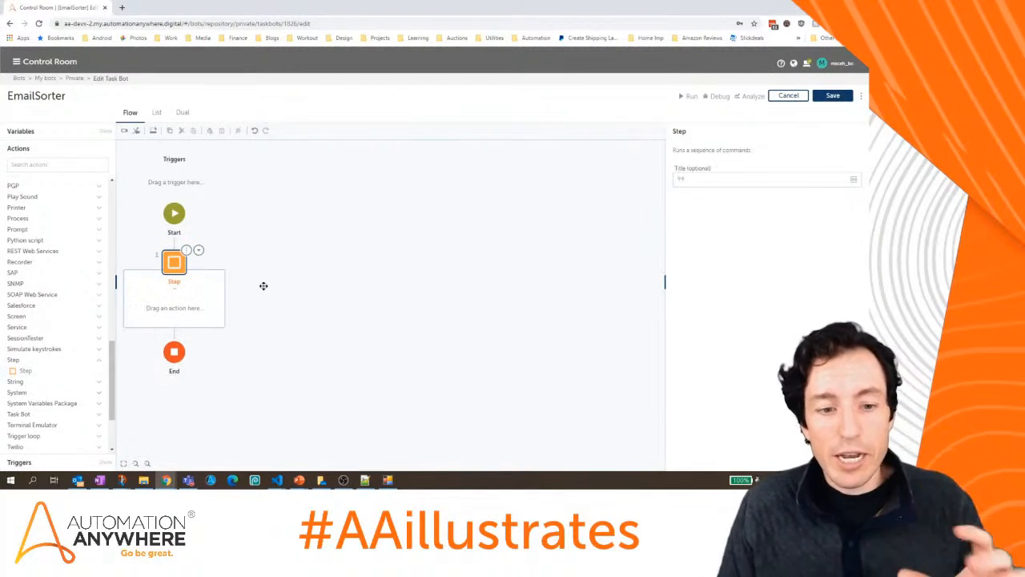
mouse_move(165, 480)
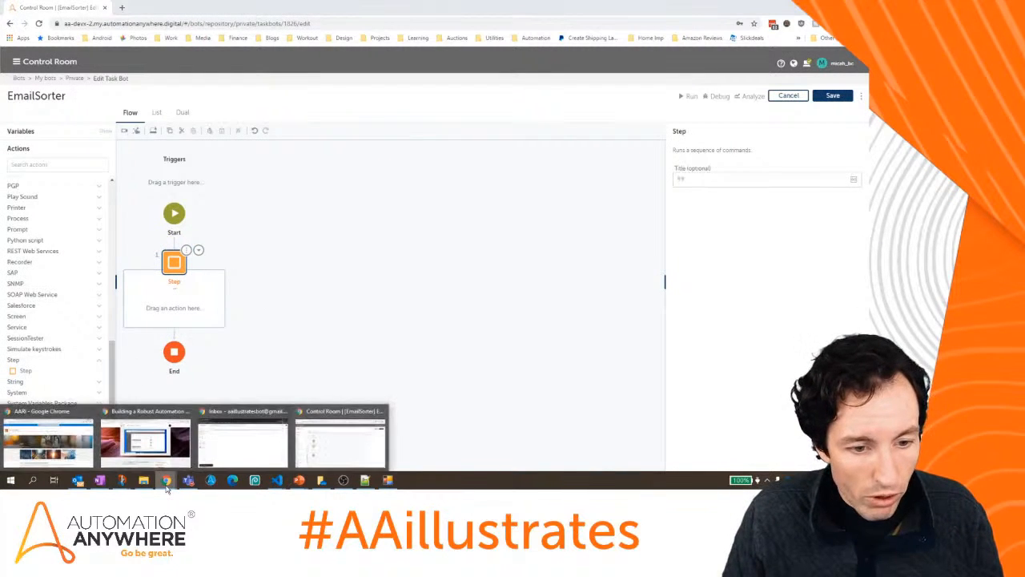
left_click(267, 443)
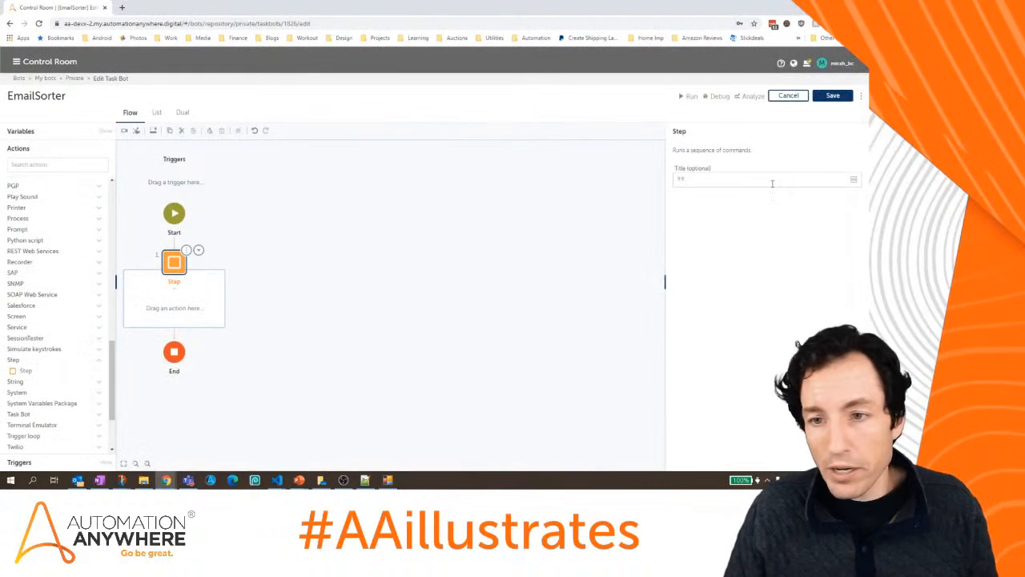
Title the first step "Connect Email Session" and save the bot.
left_click(751, 182)
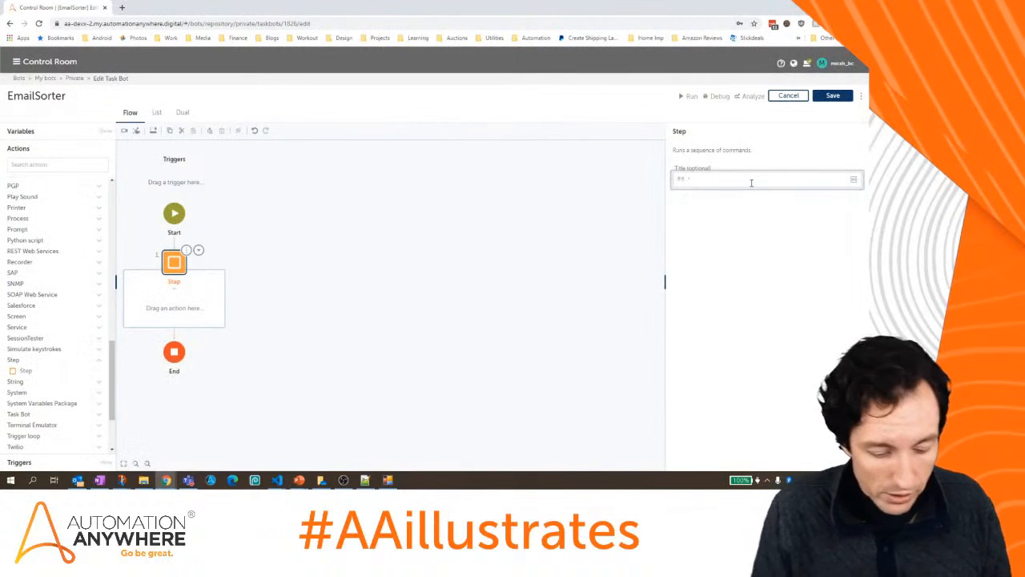
type("Con")
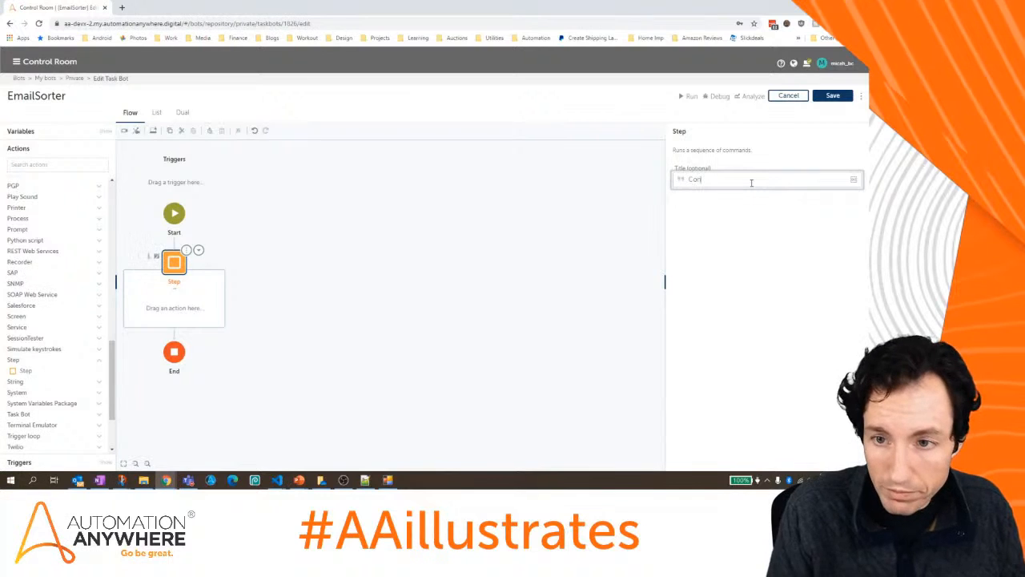
type("nect to Em")
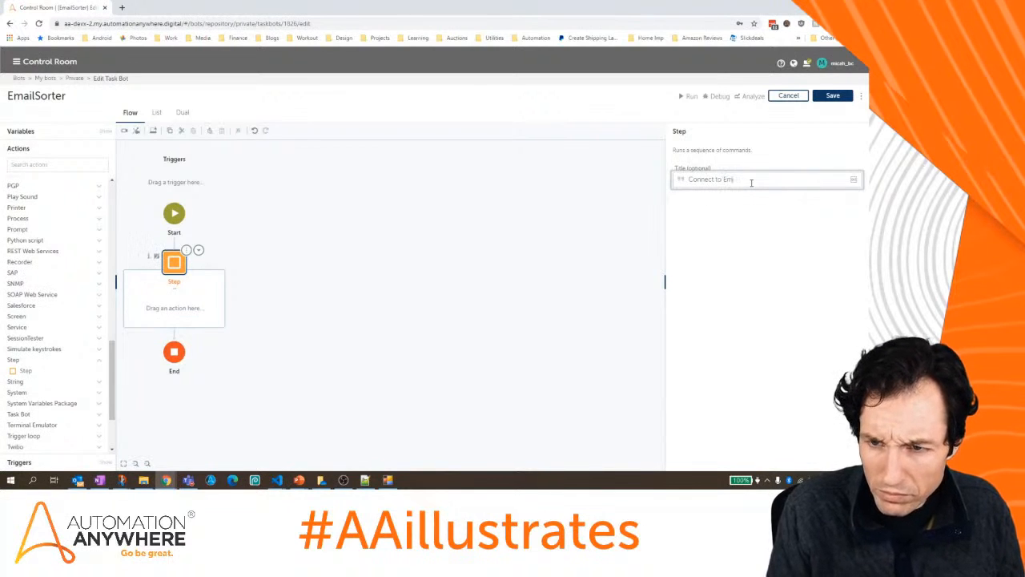
type("ail S")
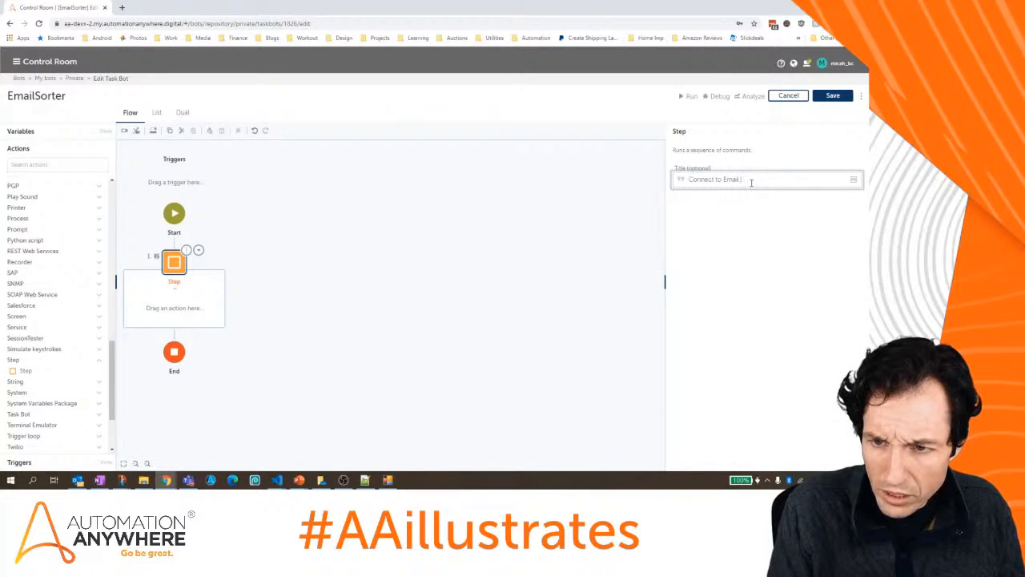
key("BackSpace")
key("BackSpace")
key("BackSpace")
key("BackSpace")
key("BackSpace")
key("BackSpace")
key("BackSpace")
key("BackSpace")
key("BackSpace")
key("BackSpace")
type("Email")
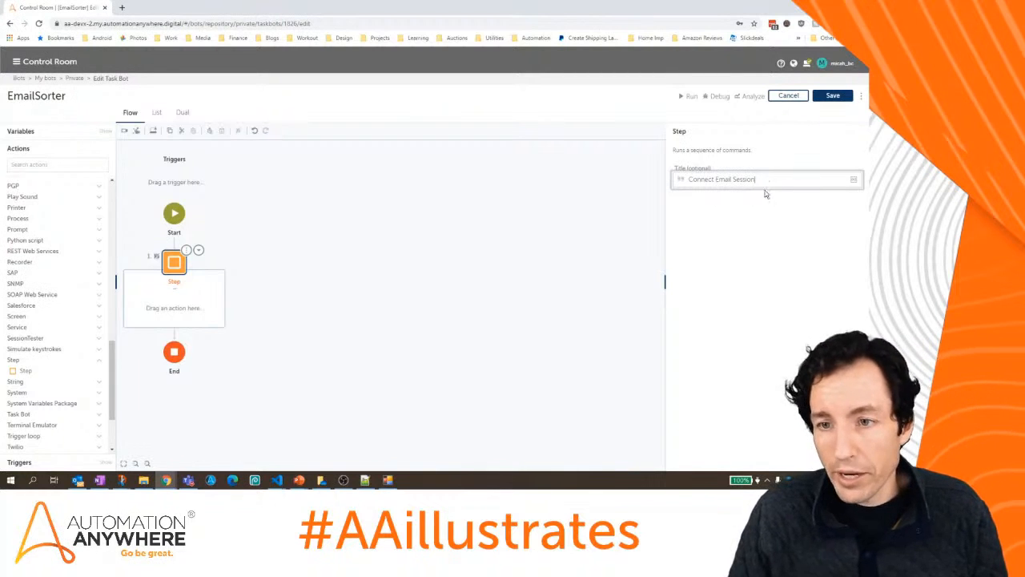
left_click(830, 97)
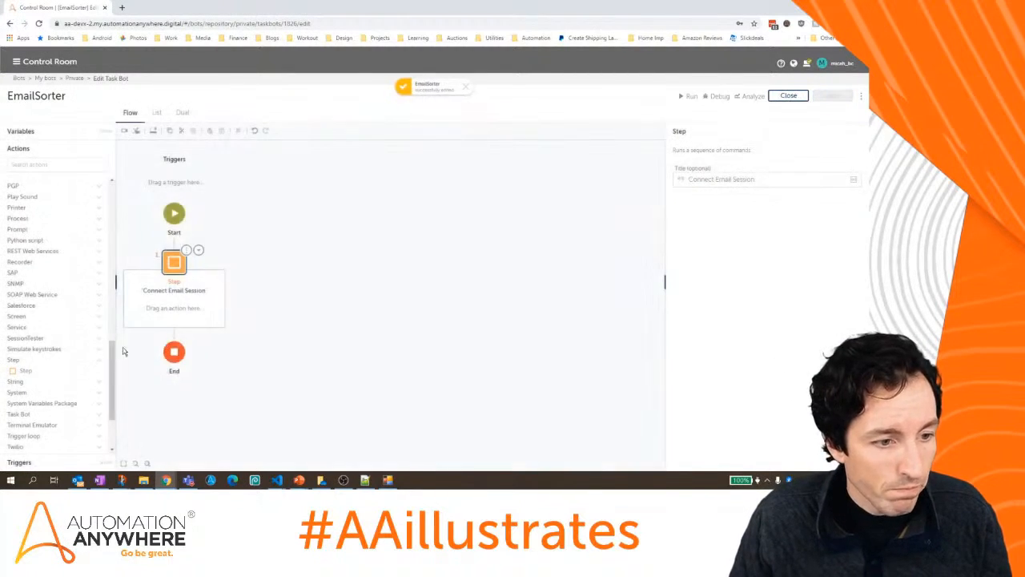
Add a second Step below Connect Email Session, title it "Launch MLClassification", and save the bot.
left_click_drag(28, 372, 195, 343)
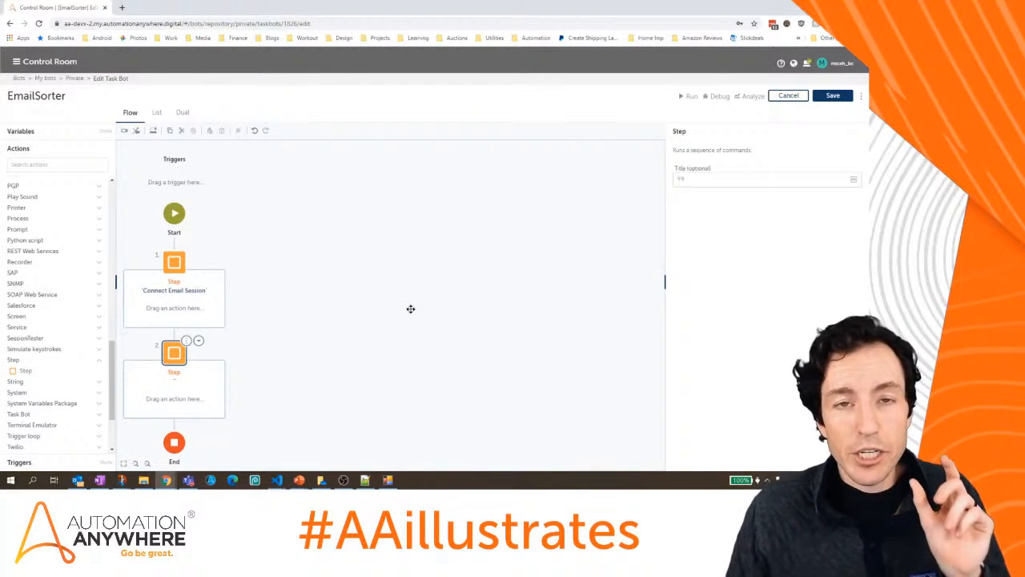
mouse_move(391, 485)
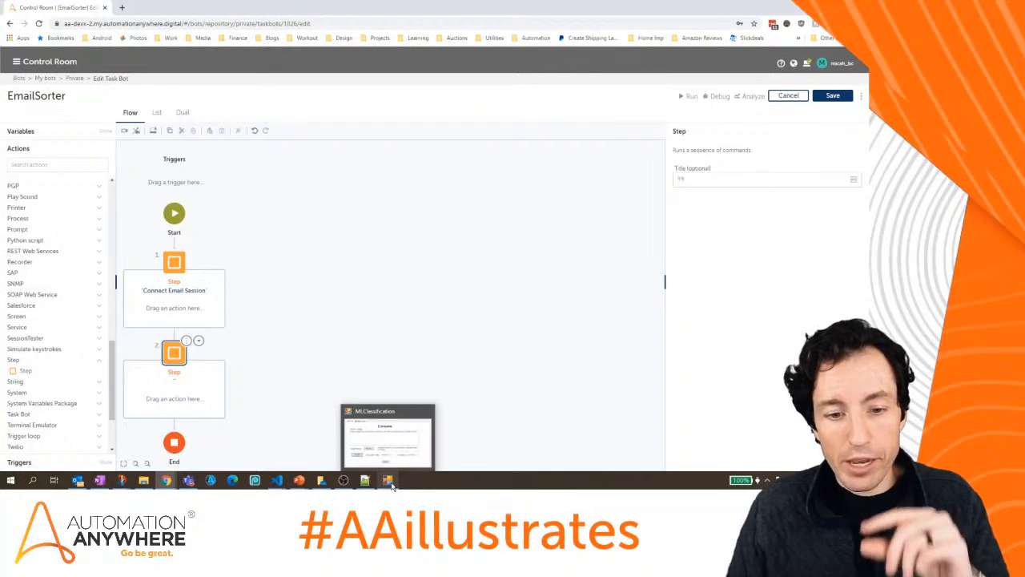
left_click(720, 177)
type("Lau")
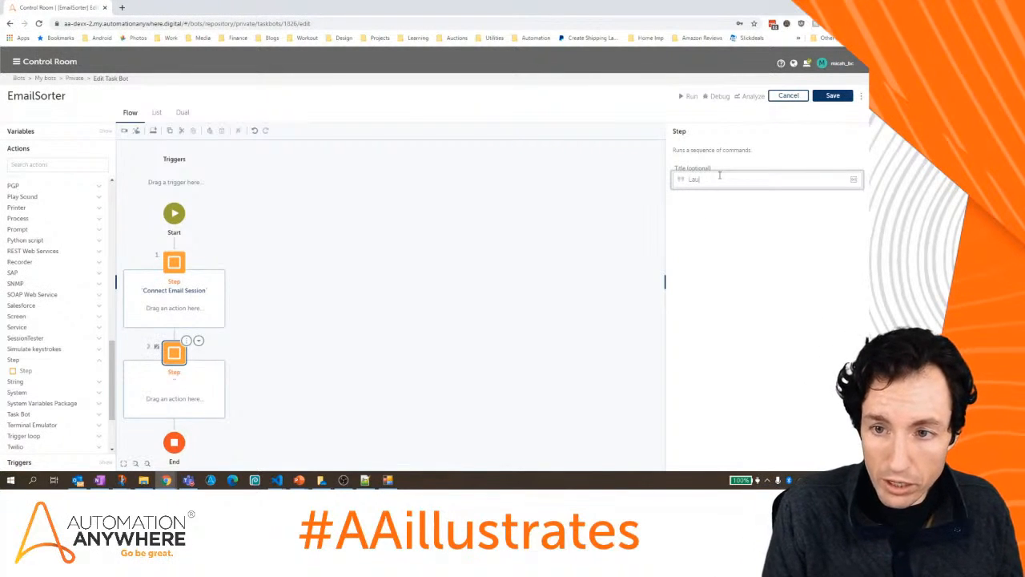
type("nch ML")
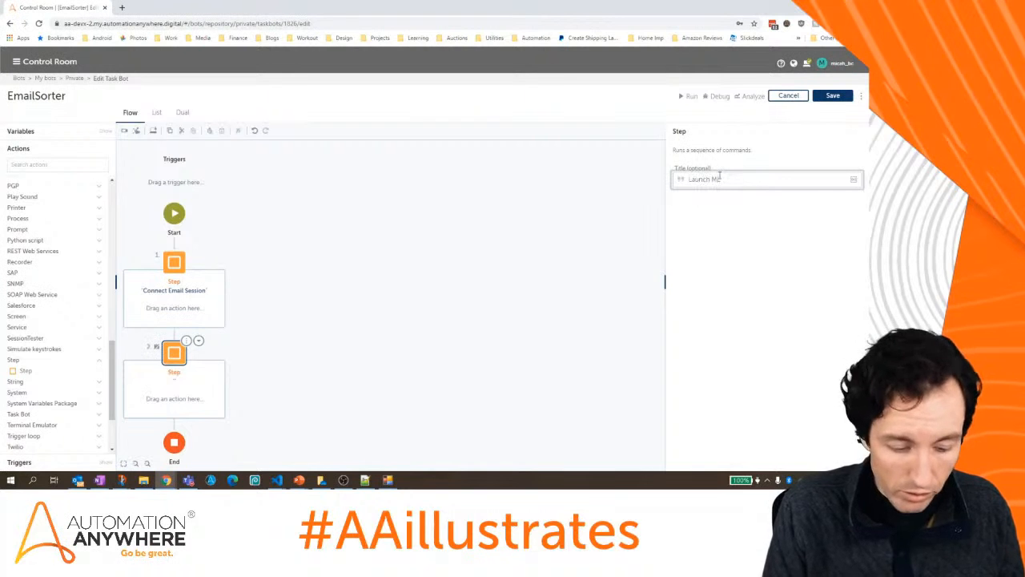
type("Classification")
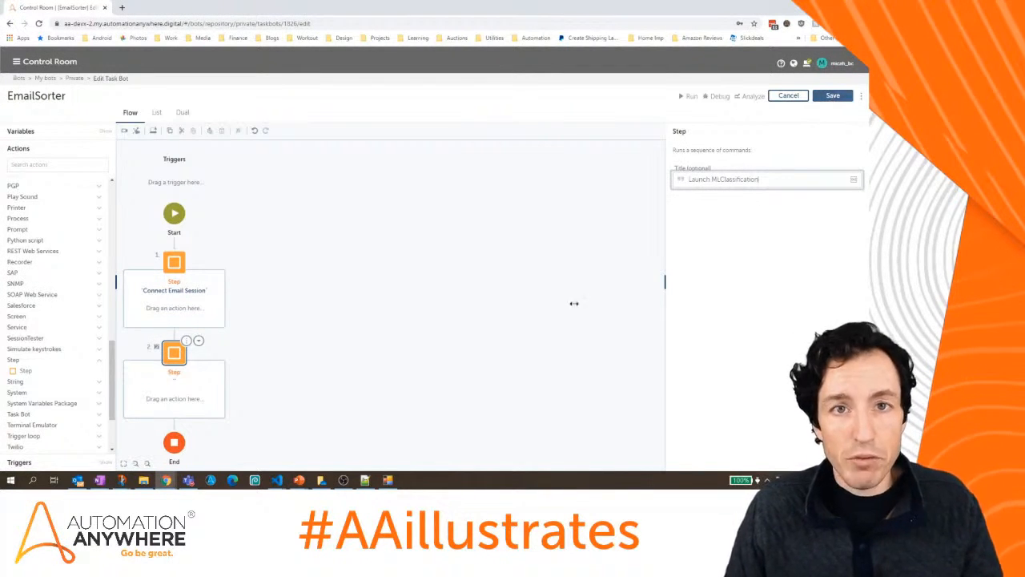
left_click(387, 480)
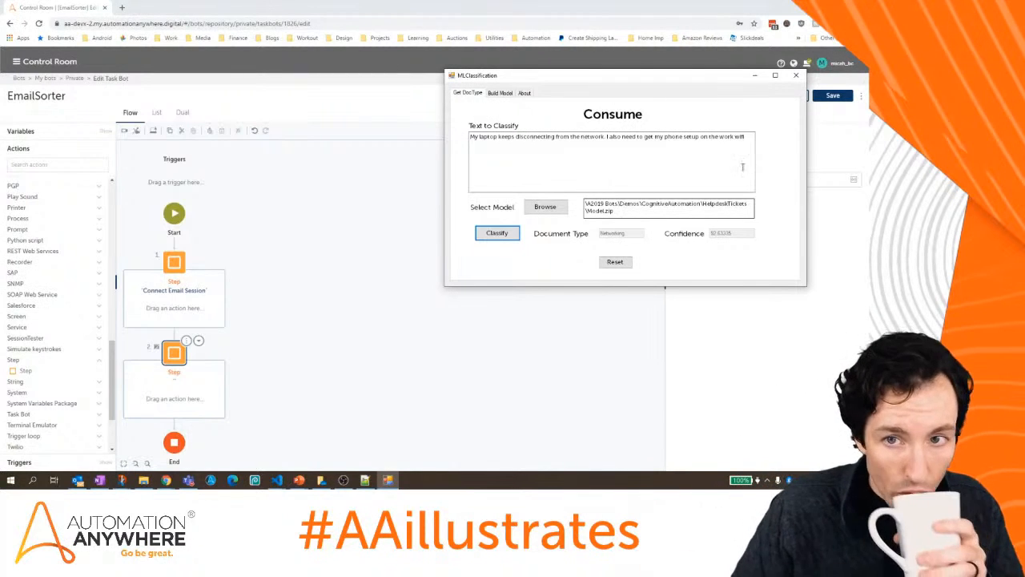
left_click(755, 76)
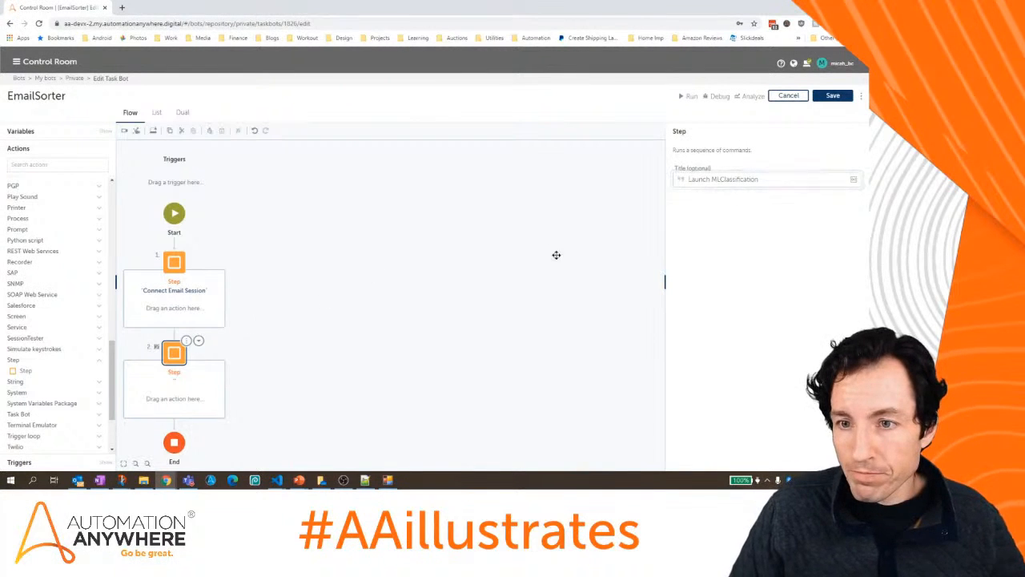
left_click(834, 96)
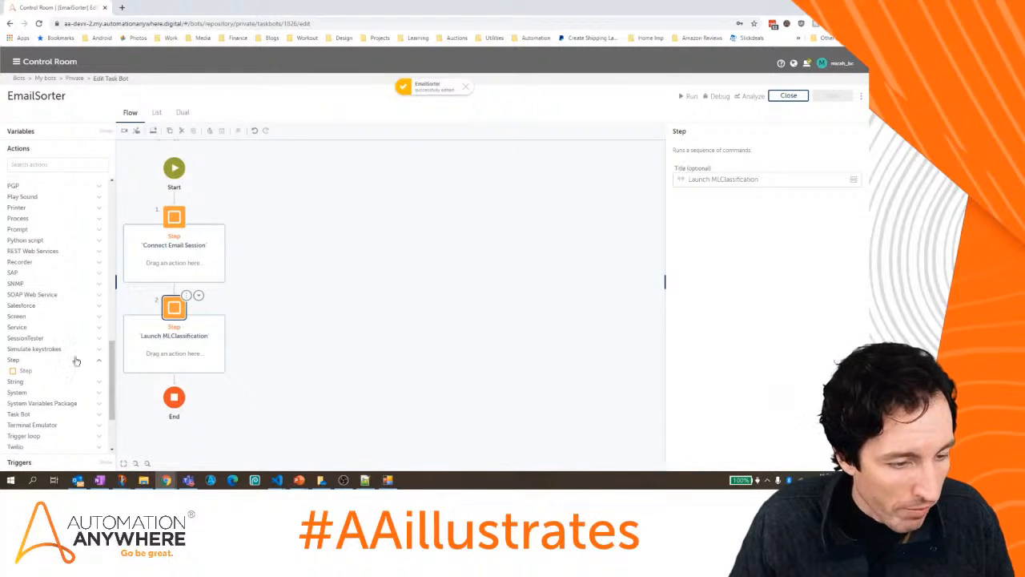
Add a third Step below Launch MLClassification, title it "Loop through unread messages", and save the bot.
left_click_drag(36, 368, 202, 384)
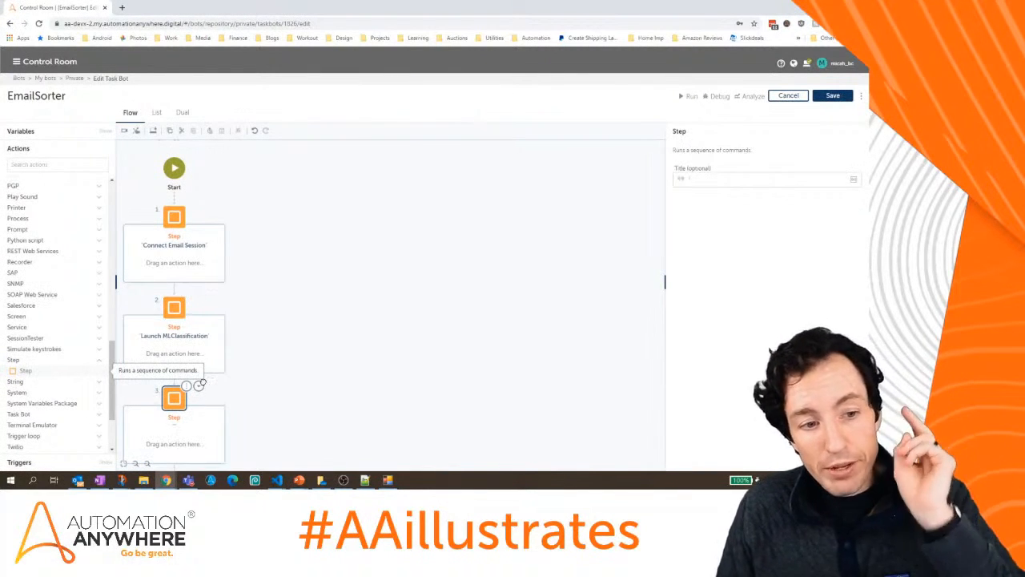
left_click(751, 182)
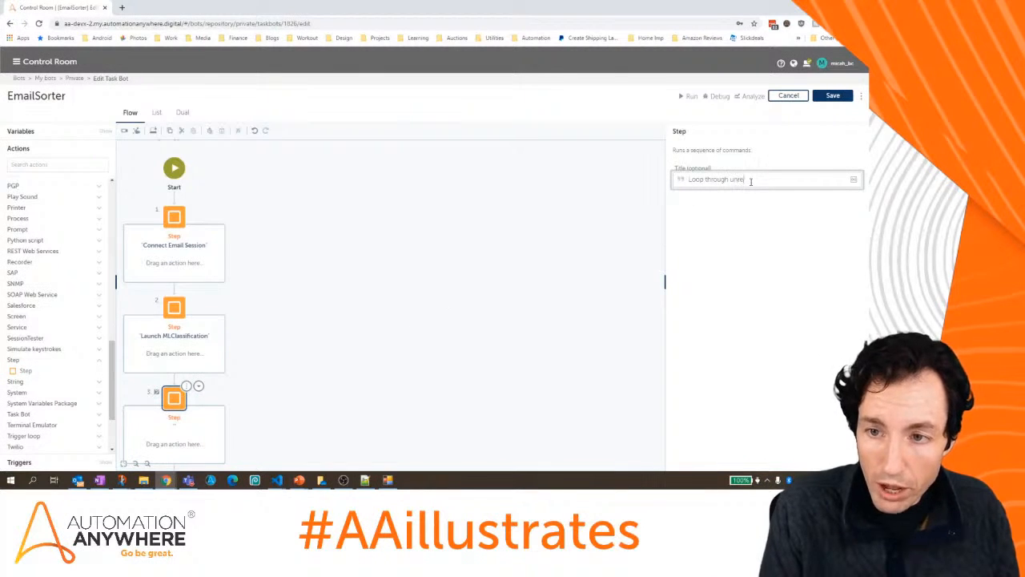
type("unread messages")
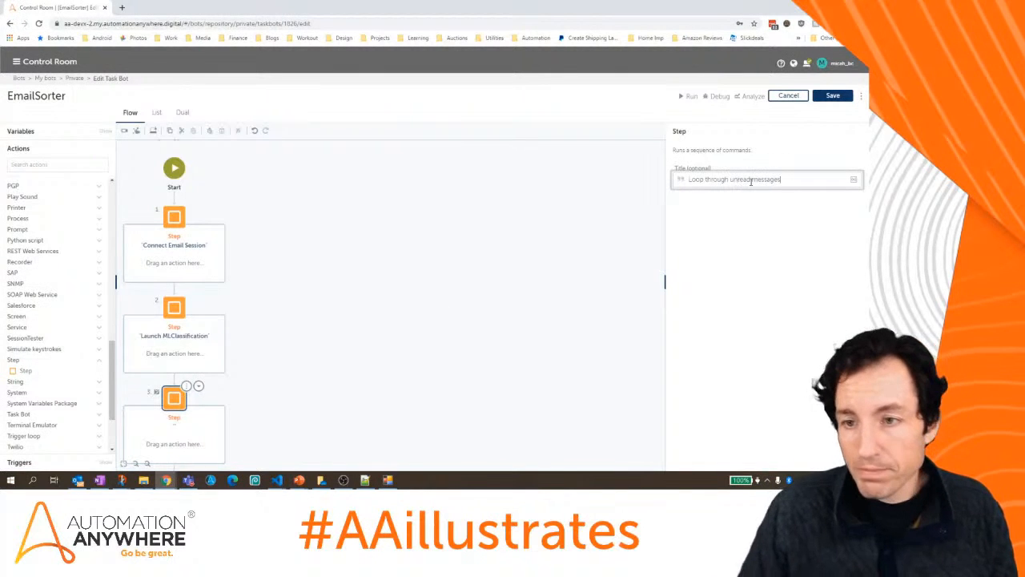
left_click(833, 96)
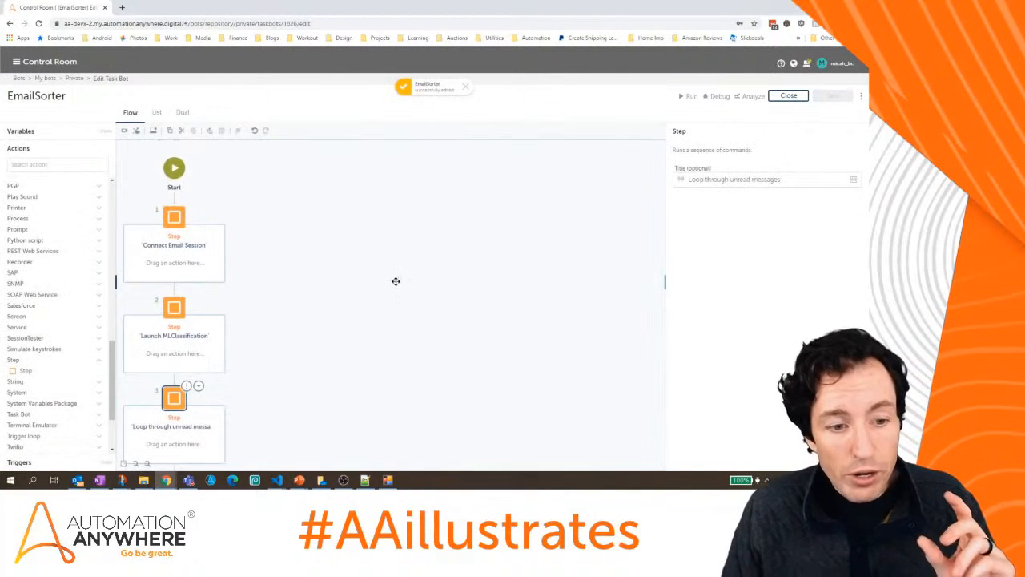
Add a fourth Step after the unread messages loop, title it "Close MLClassification", and save the bot.
left_click_drag(389, 279, 387, 235)
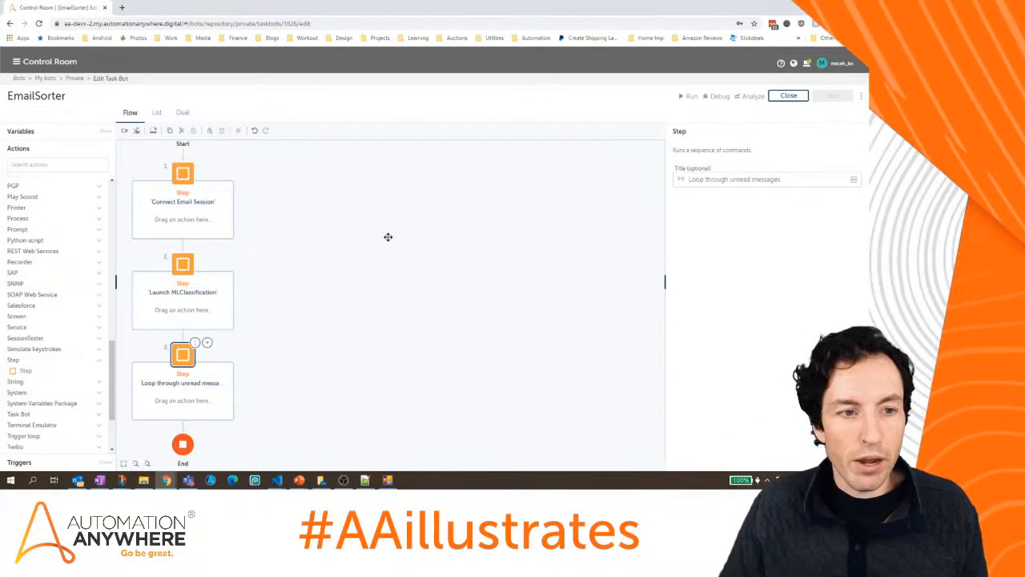
left_click_drag(388, 237, 396, 247)
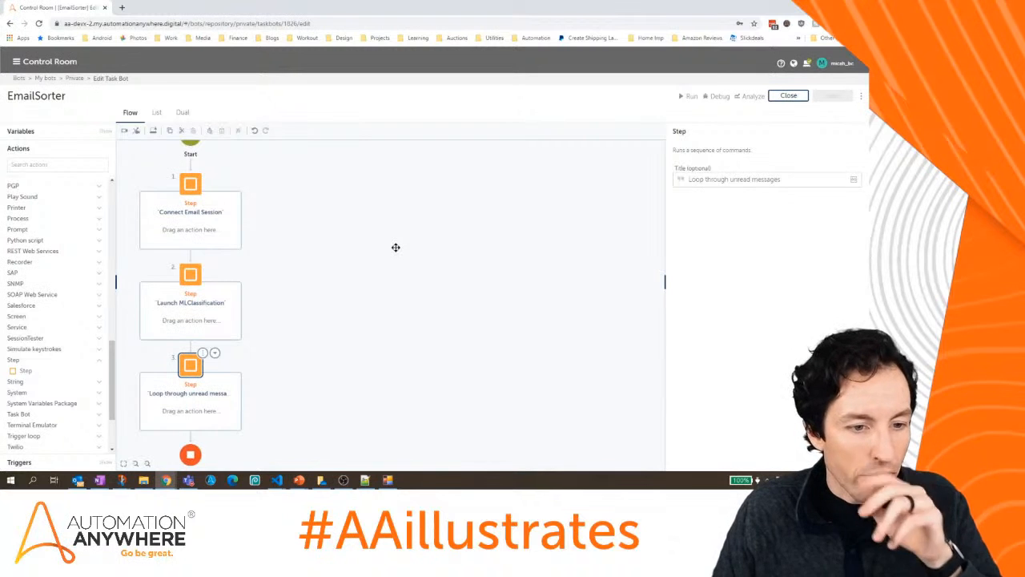
left_click(193, 276)
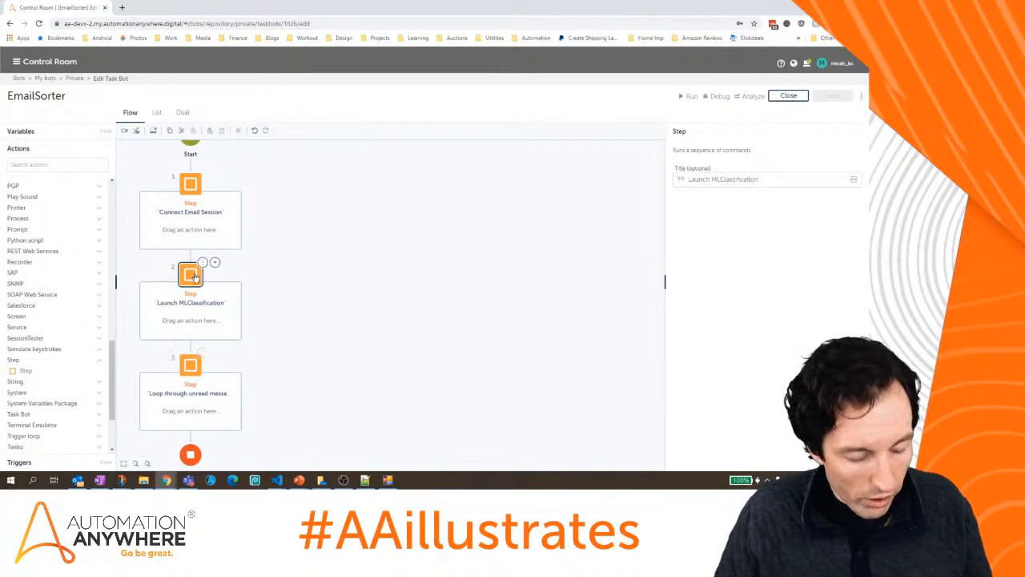
left_click_drag(26, 370, 198, 444)
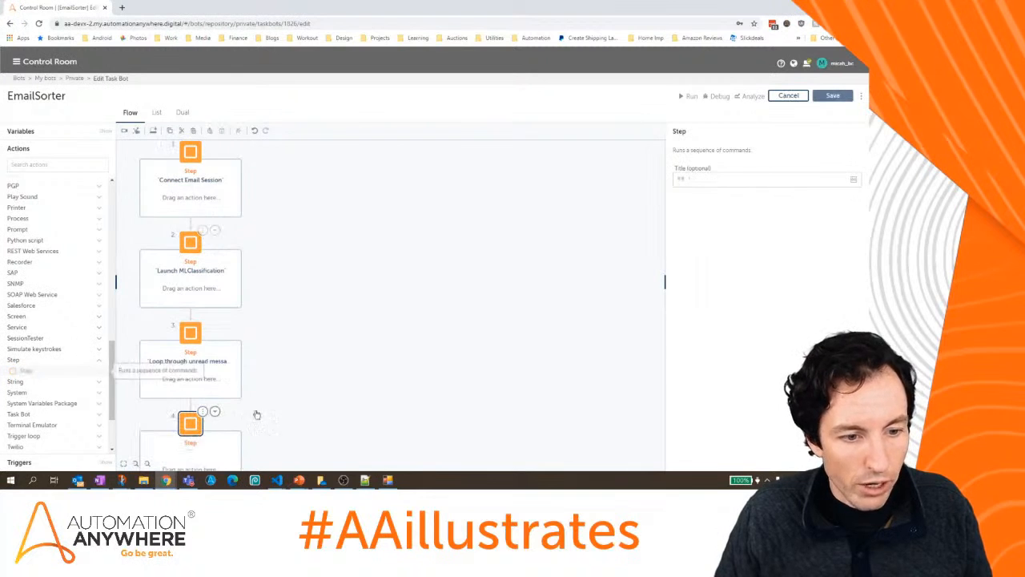
left_click(764, 180)
type("Close ML")
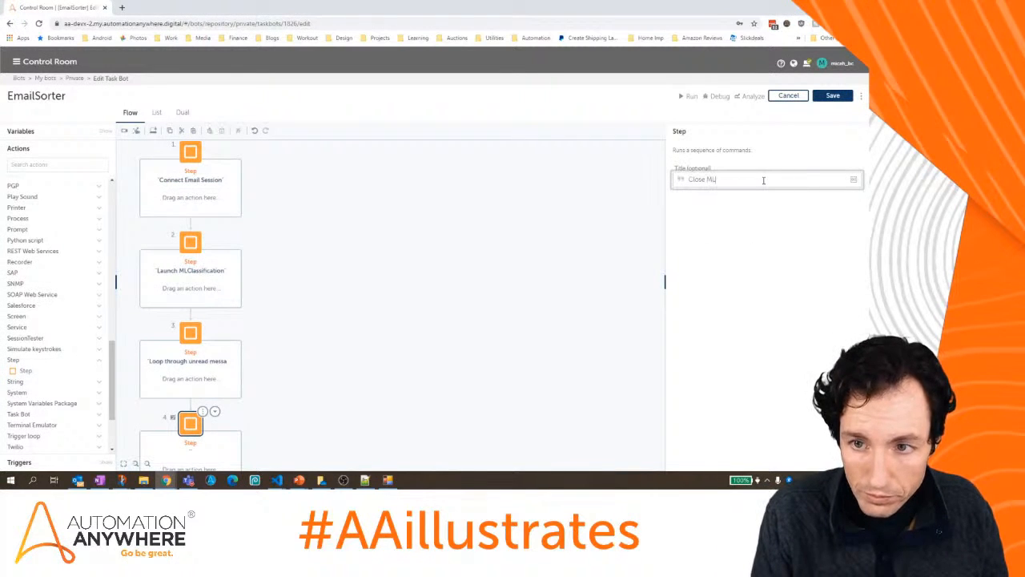
type("Classificatio")
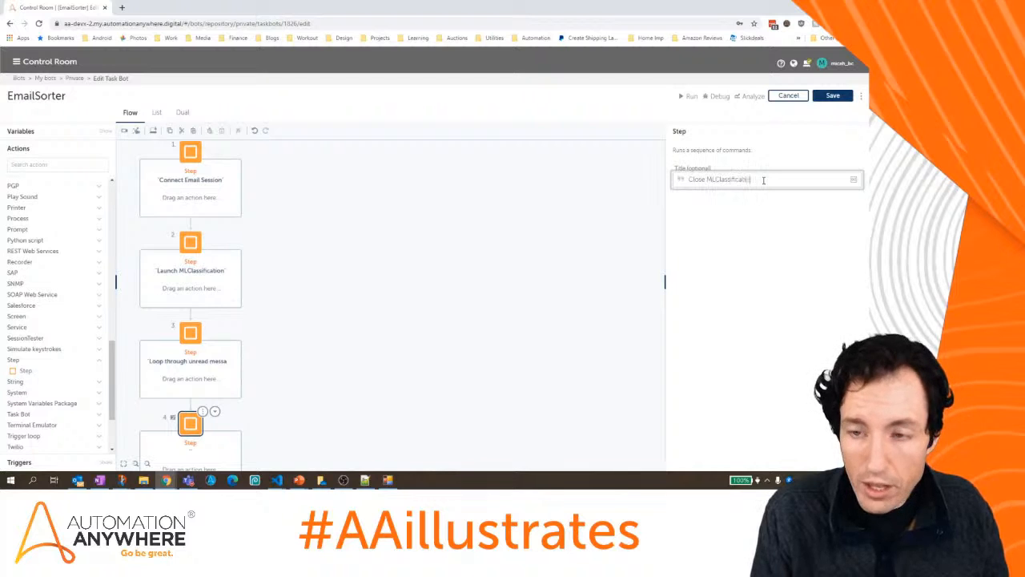
type("n")
left_click(833, 96)
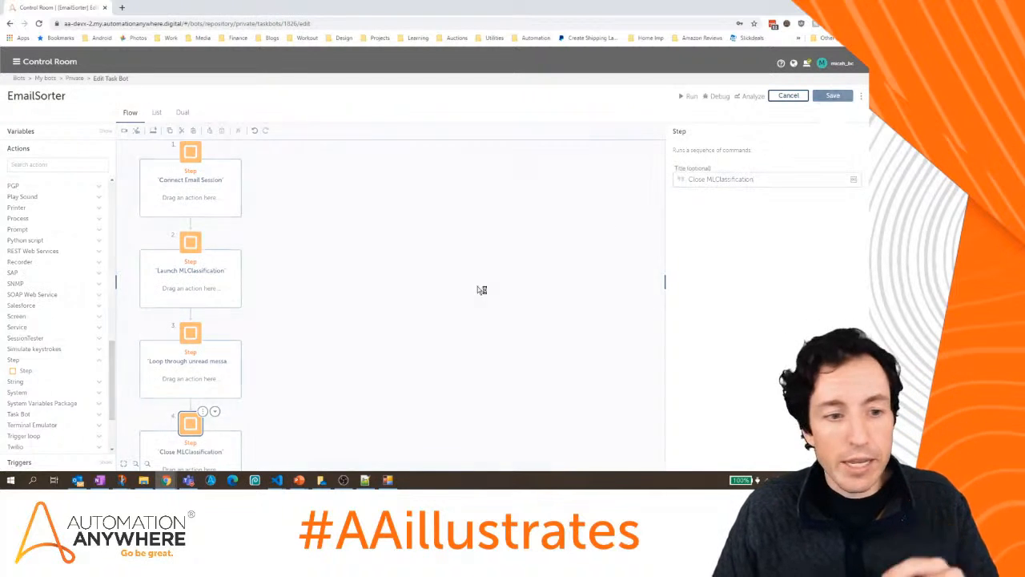
Add an Email Connect action inside the "Connect Email Session" step.
left_click_drag(397, 289, 397, 285)
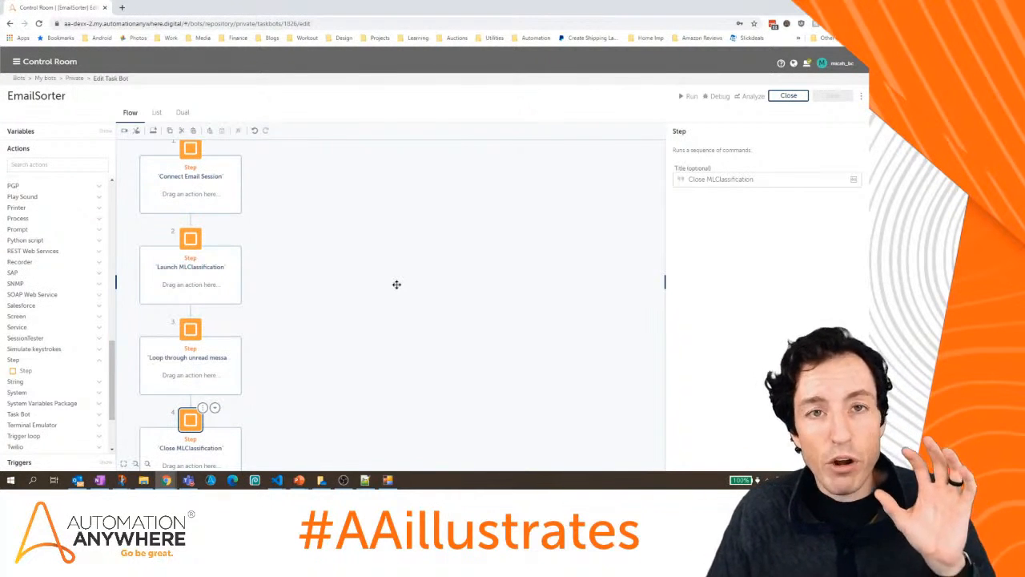
left_click_drag(325, 293, 326, 313)
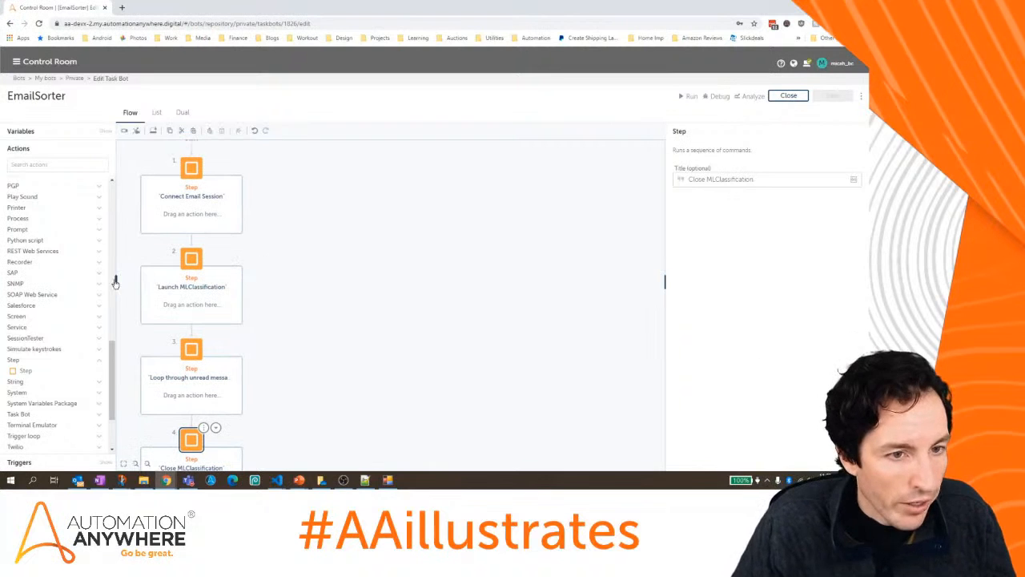
left_click_drag(113, 350, 124, 235)
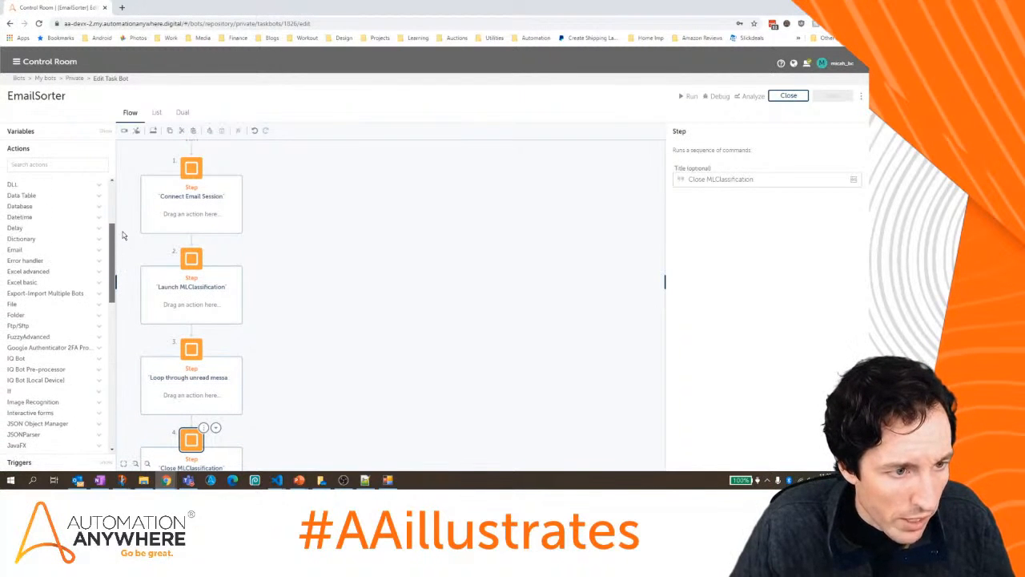
left_click(31, 250)
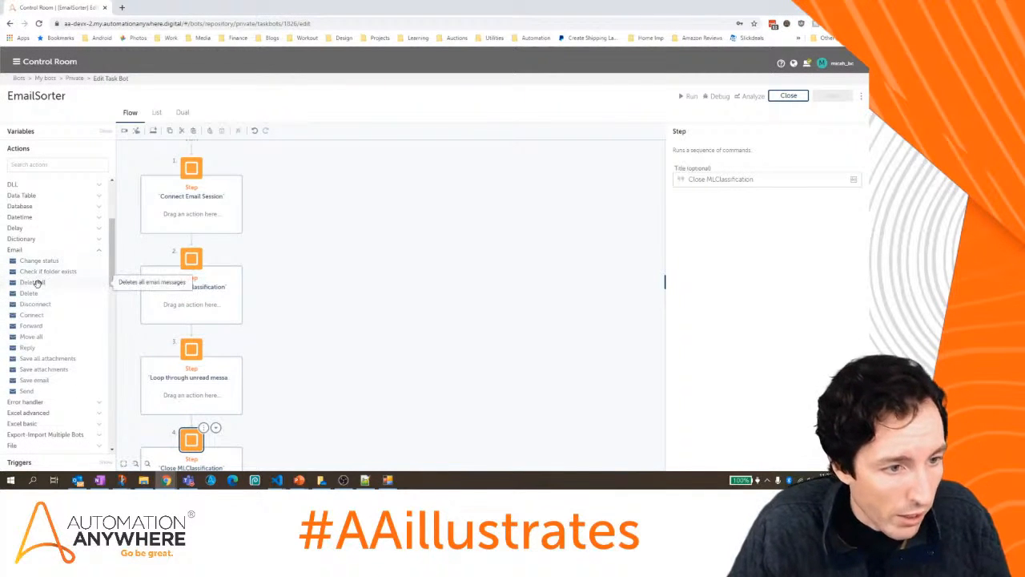
left_click_drag(43, 316, 191, 213)
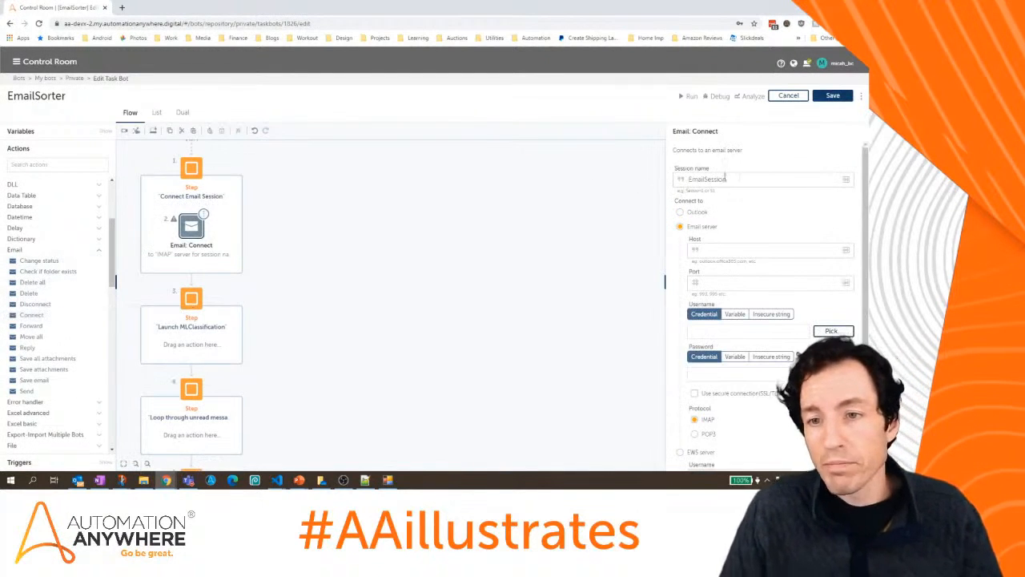
Keep the session name EmailSession and set the email server host to imap.gmail.com and the port to 993.
left_click_drag(750, 178, 674, 180)
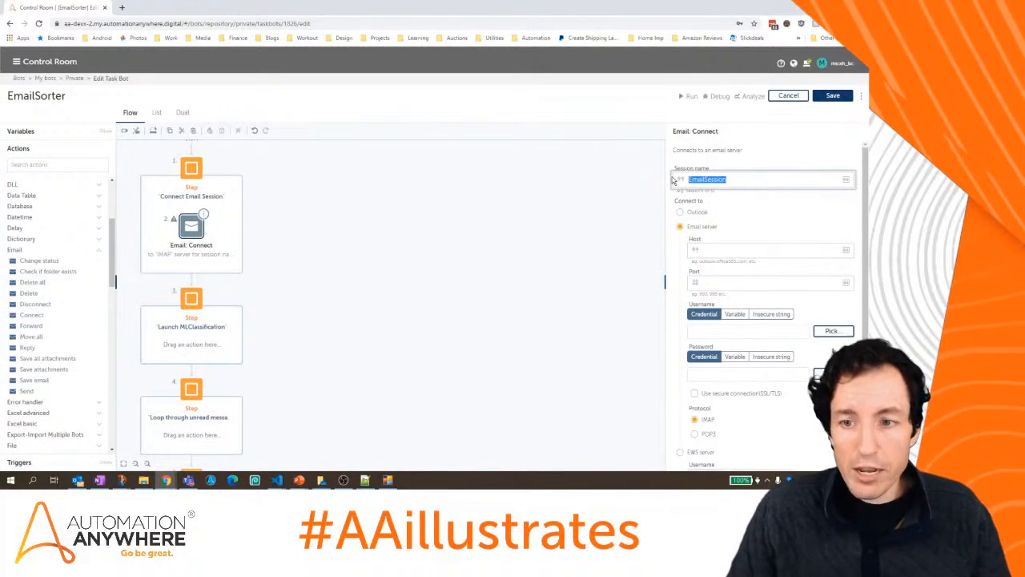
left_click(732, 179)
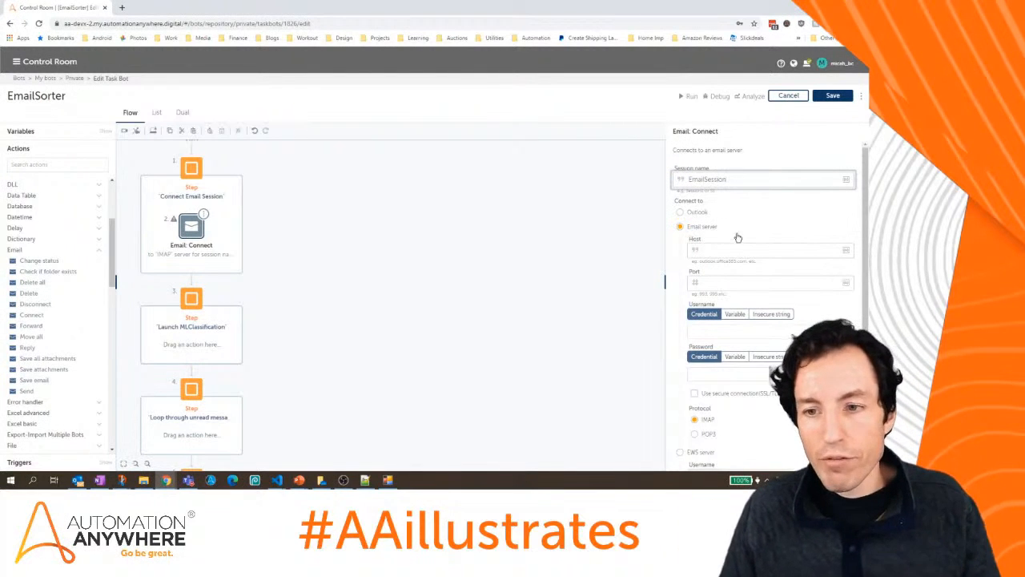
left_click(742, 261)
left_click(736, 253)
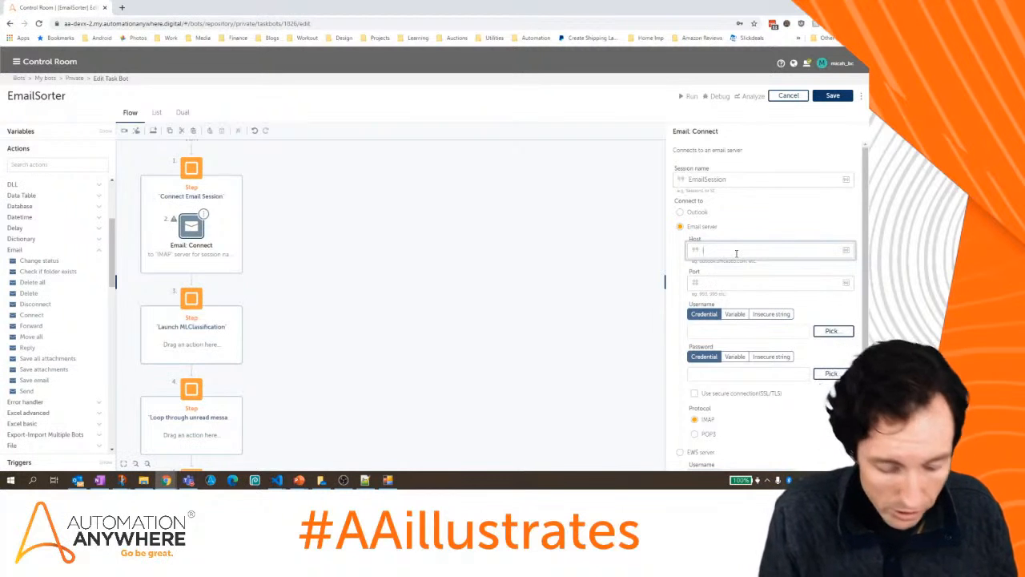
type("imap.gmail")
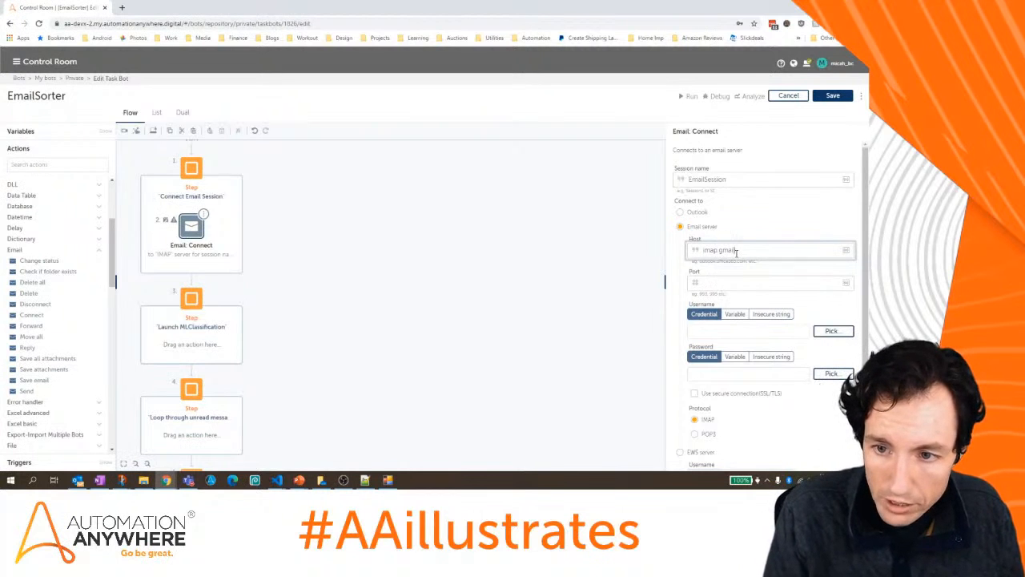
type(".com")
key("Tab")
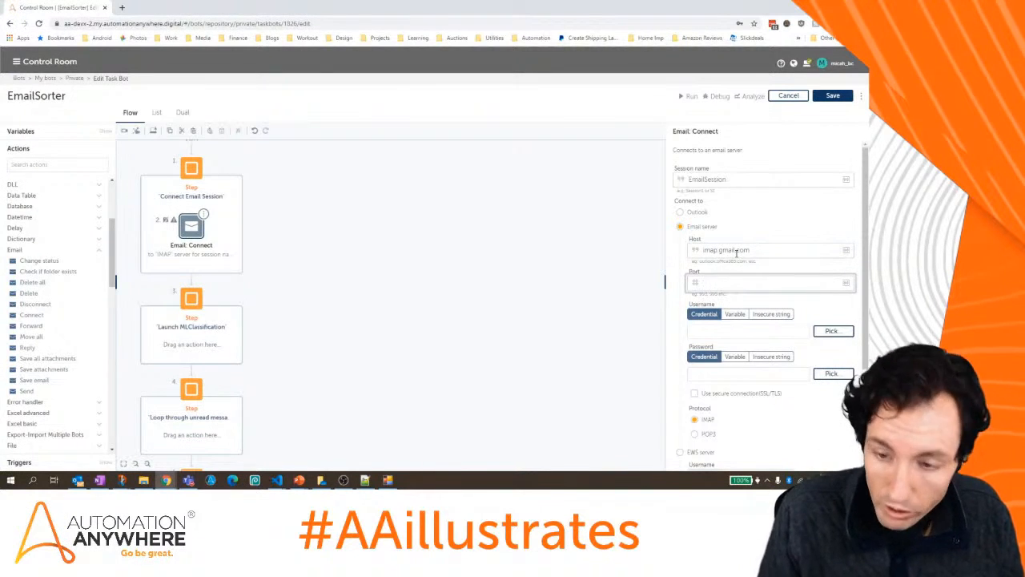
type("993")
key("Tab")
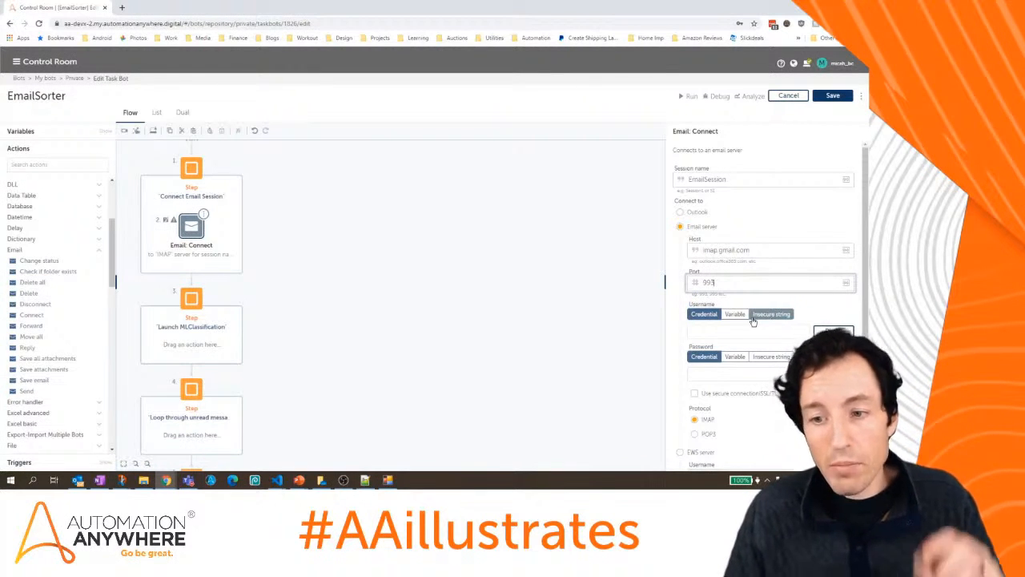
Assign the username attribute of the AAillustratesGmail credential, from the personal locker, as the email connection's username.
left_click(838, 331)
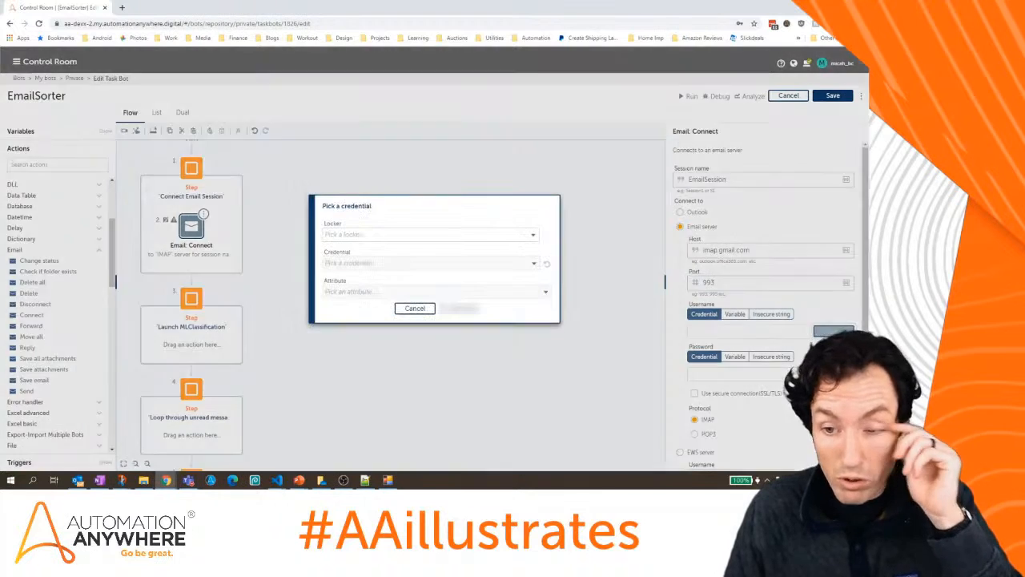
left_click(413, 237)
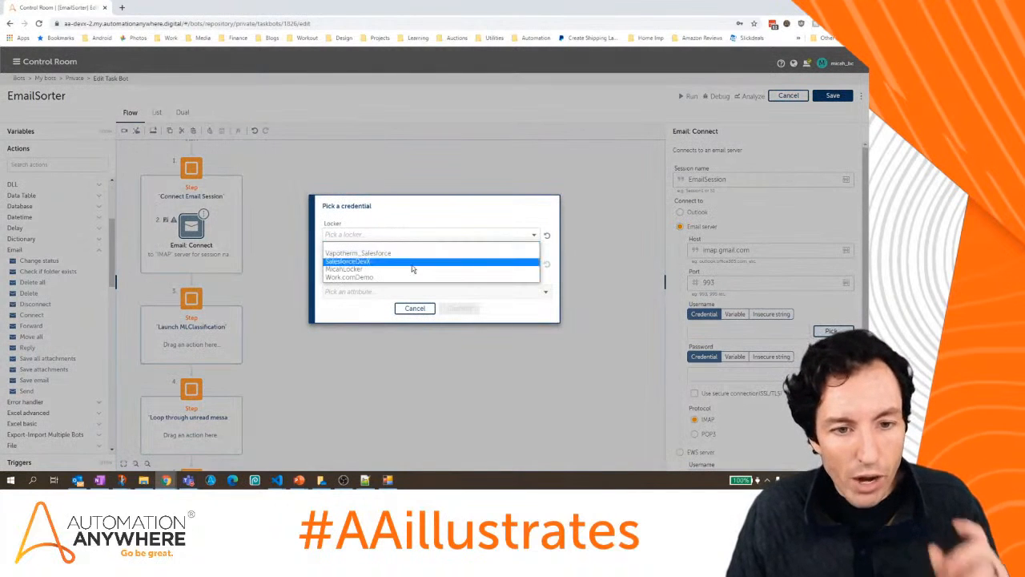
left_click(409, 271)
left_click(406, 265)
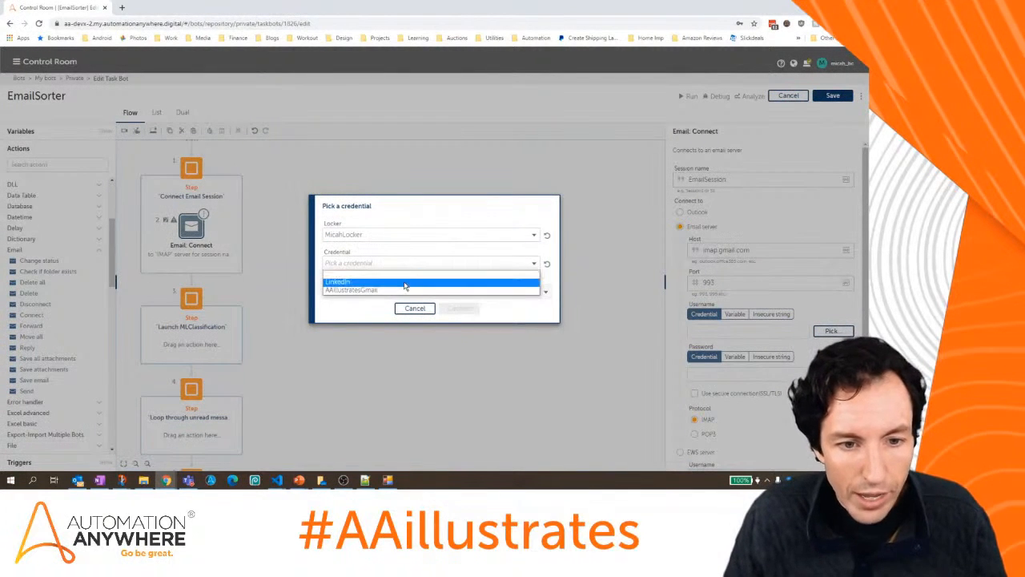
left_click(406, 289)
left_click(398, 293)
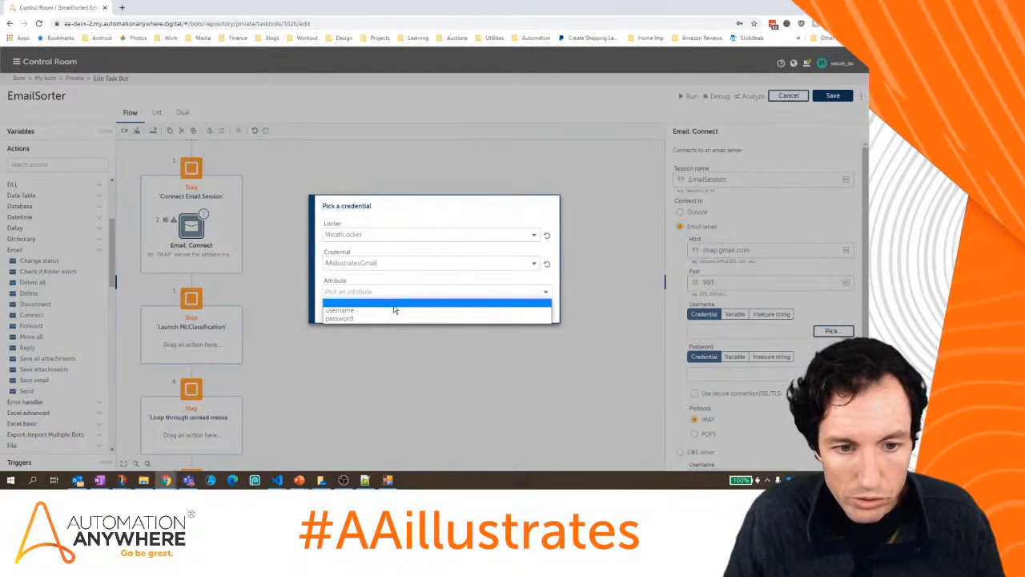
left_click(393, 309)
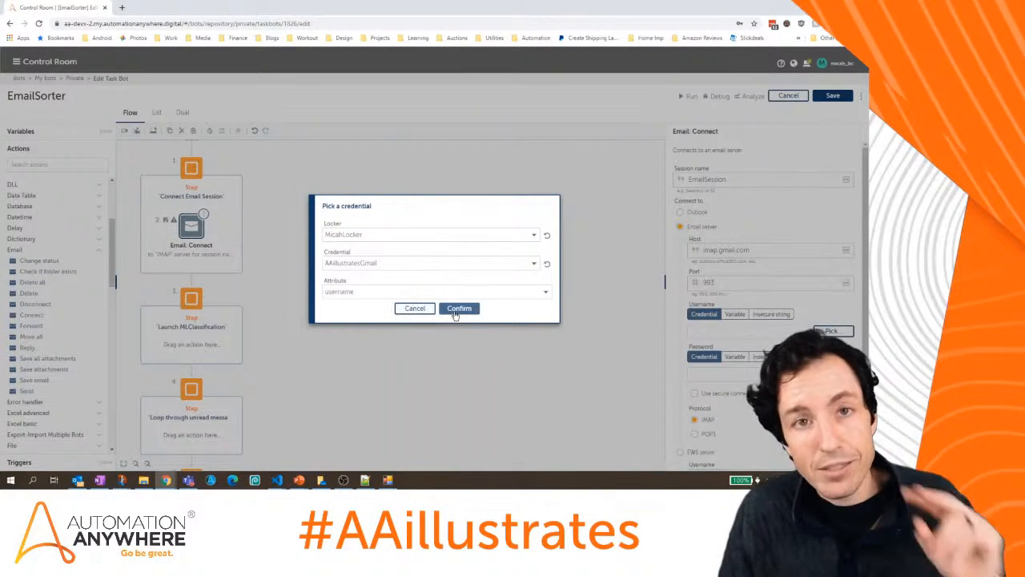
left_click(459, 309)
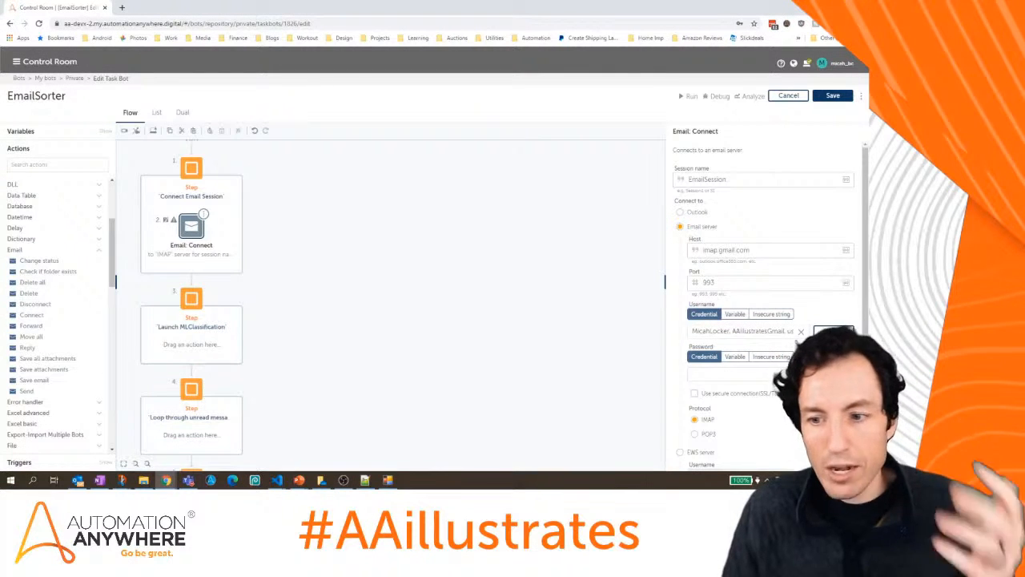
Assign the password attribute of the AAillustratesGmail credential, from the personal locker, as the email connection's password.
left_click(833, 374)
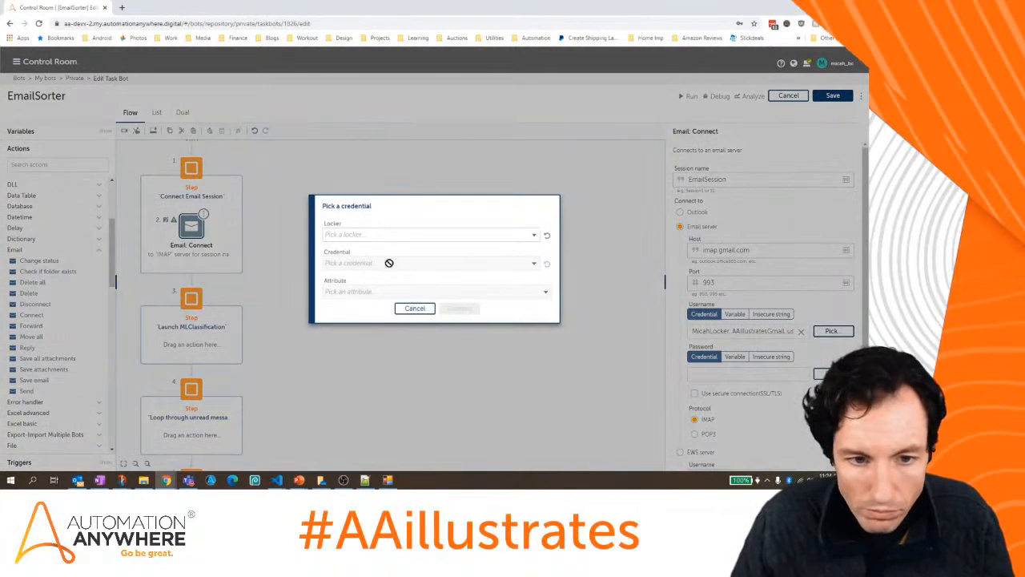
left_click(390, 235)
left_click(390, 268)
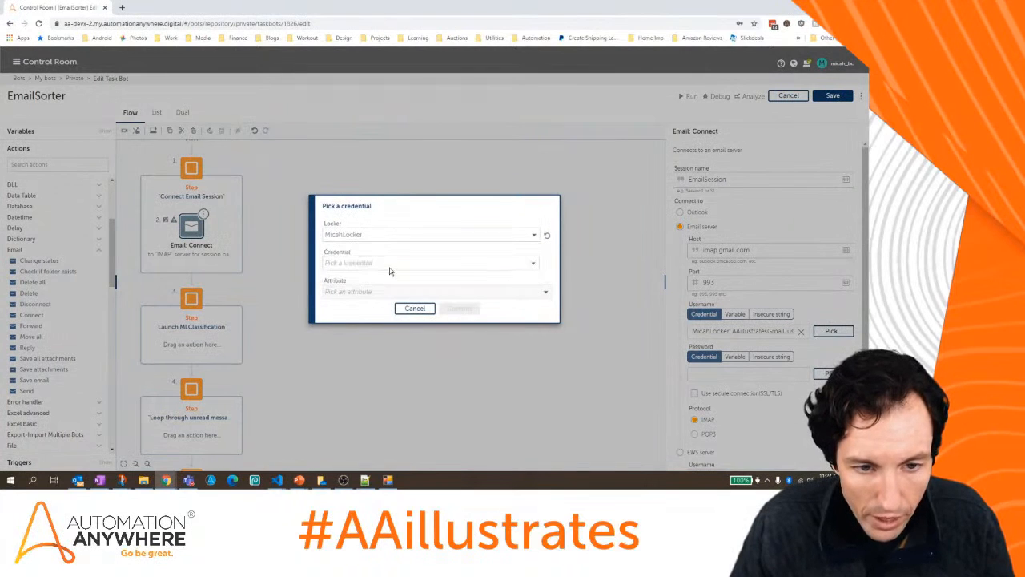
left_click(381, 263)
left_click(382, 289)
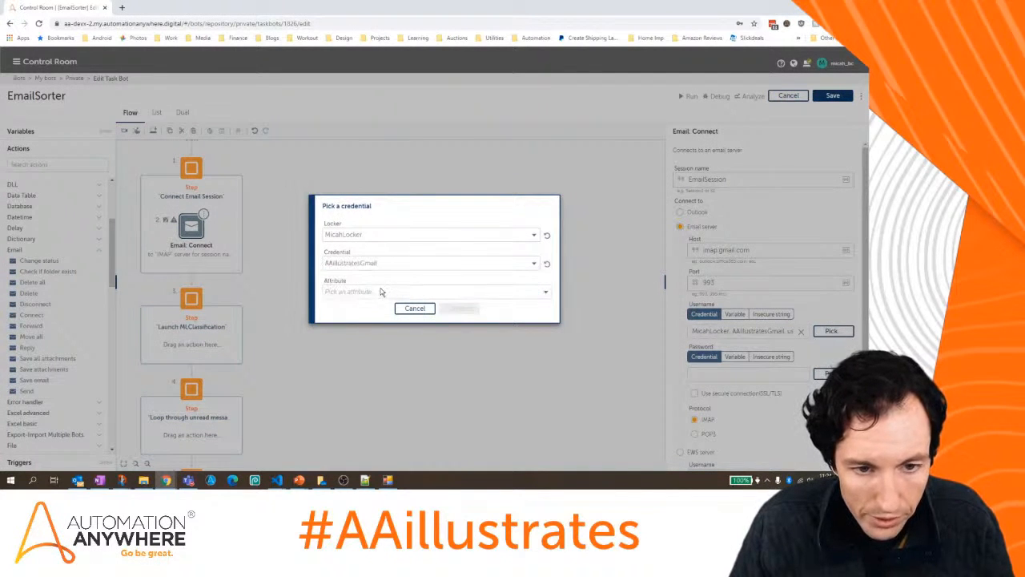
left_click(381, 292)
left_click(380, 318)
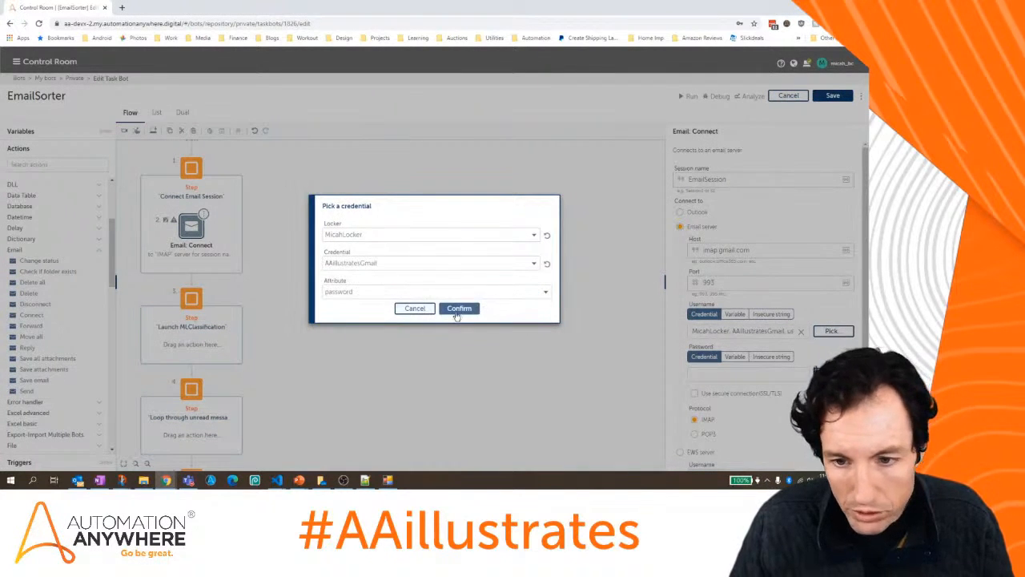
left_click(458, 307)
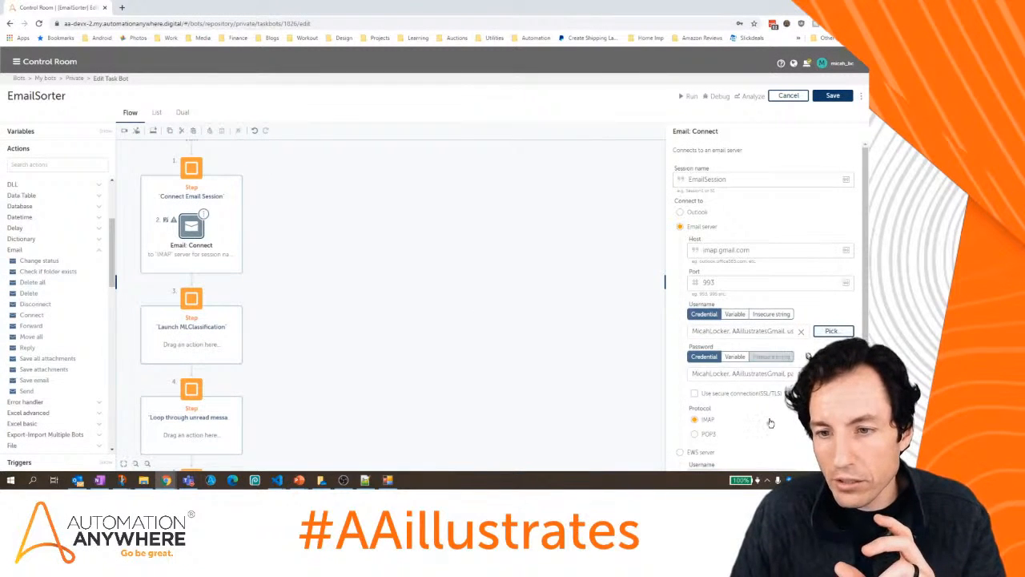
Enable the secure SSL/TLS connection for the Email Connect action and save the bot.
scroll(770, 422, "down", 1)
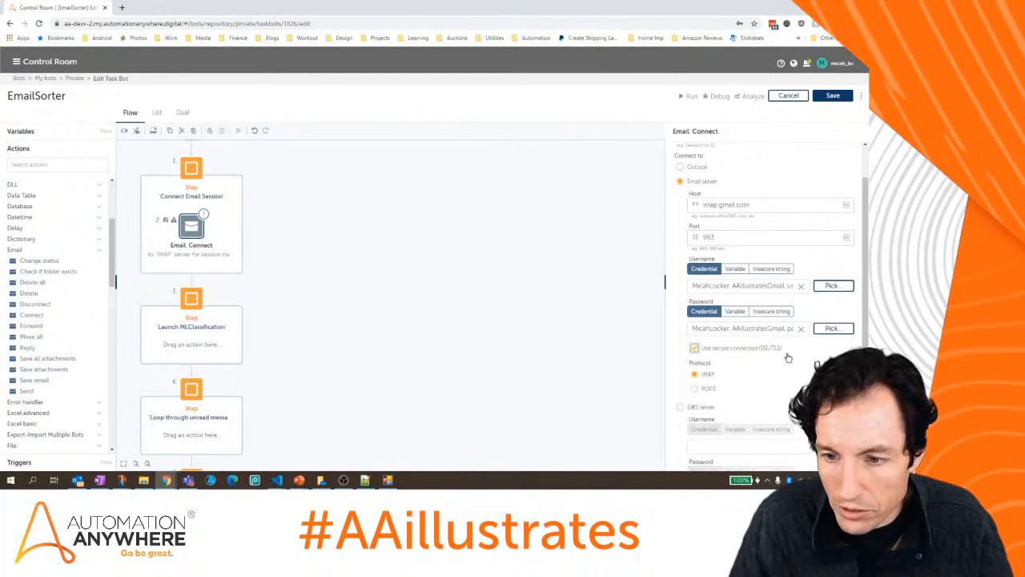
scroll(789, 358, "up", 1)
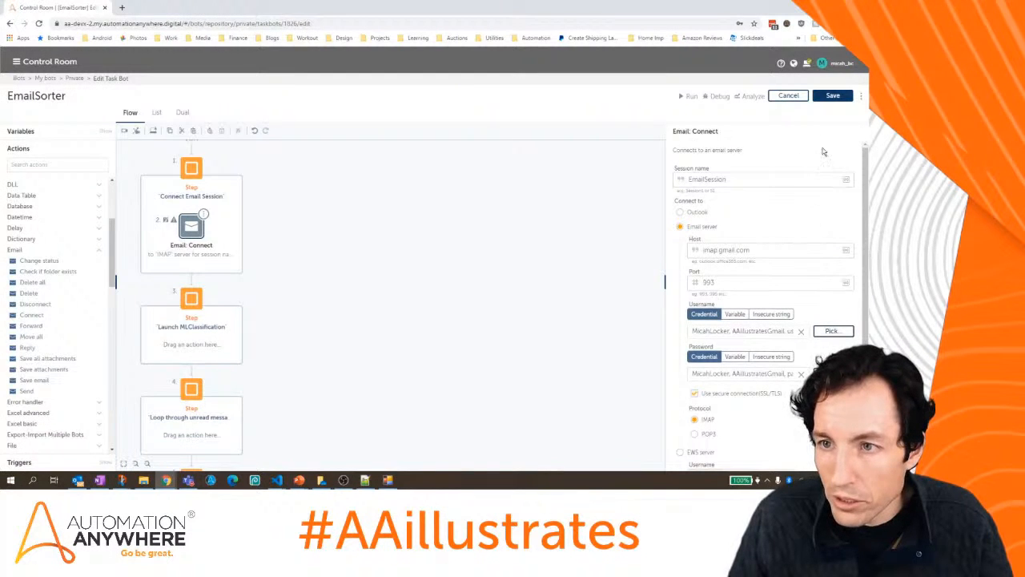
left_click(831, 96)
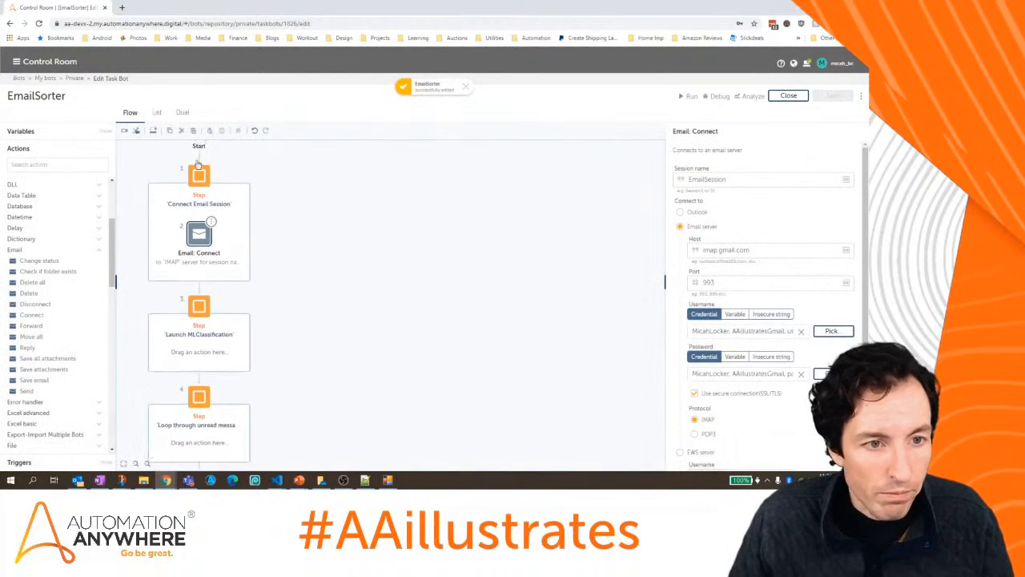
Collapse the "Connect Email Session" step in the flow.
left_click(224, 168)
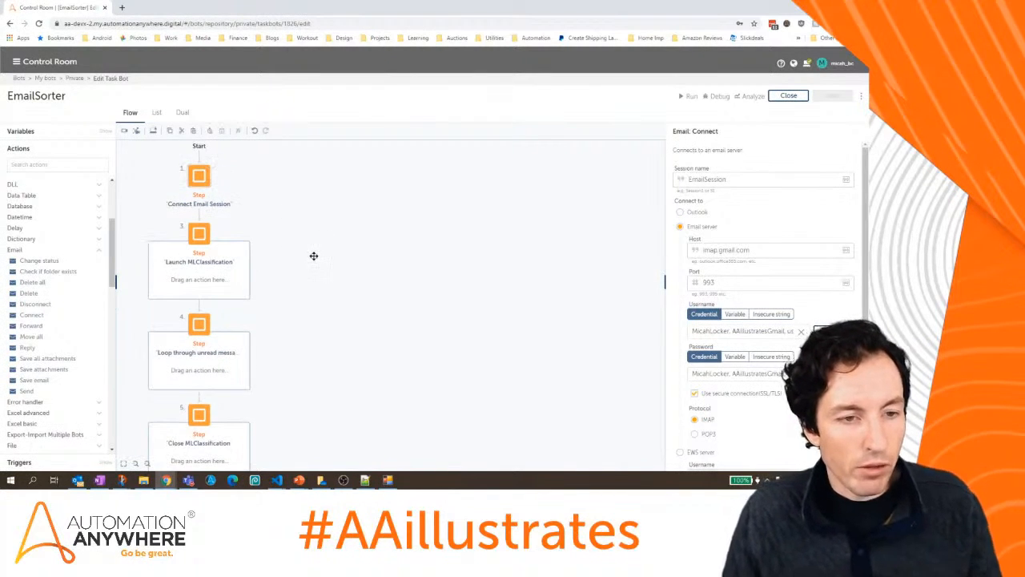
left_click_drag(311, 257, 328, 216)
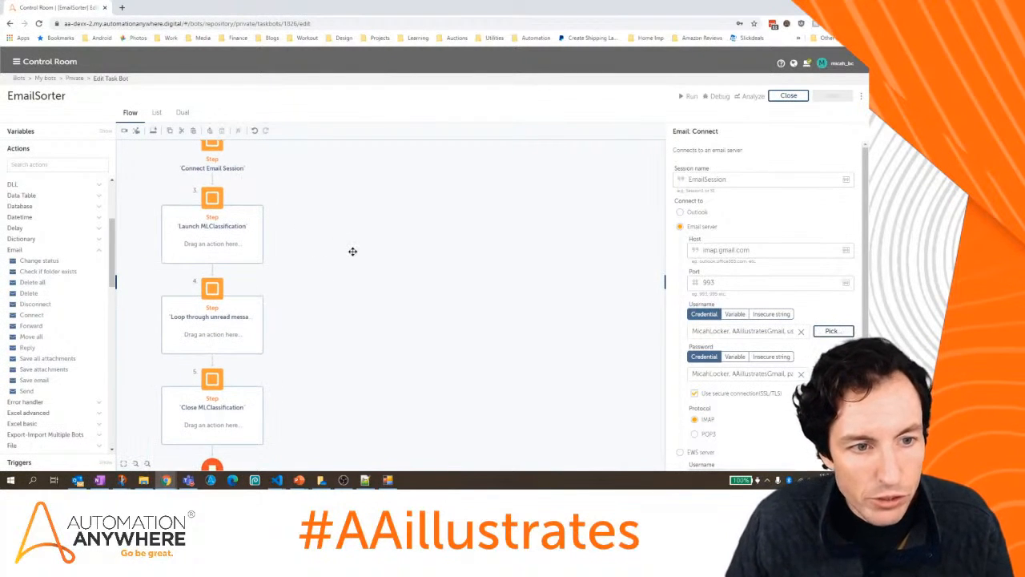
left_click_drag(352, 252, 352, 247)
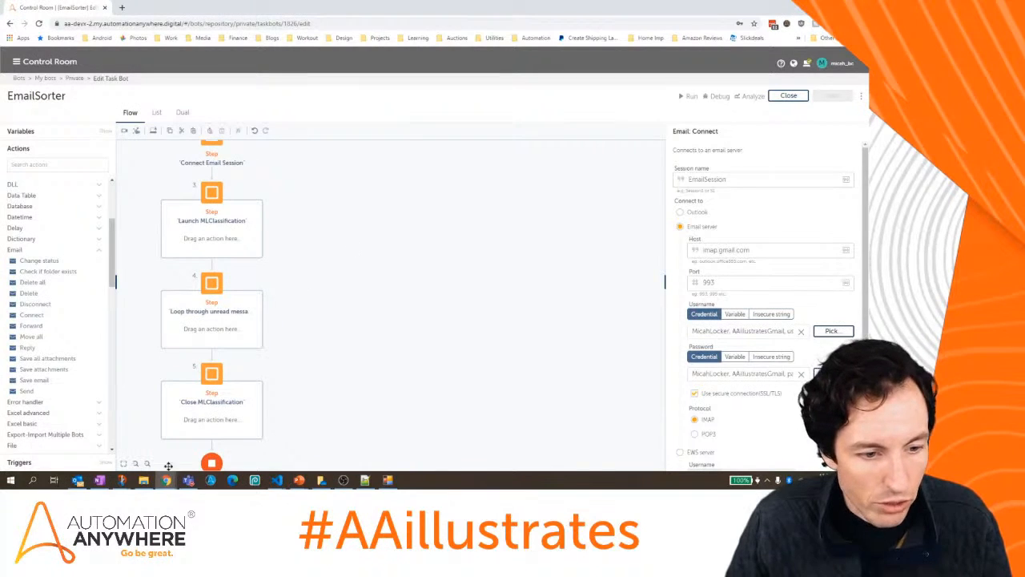
Switch to File Explorer and open CognitiveAutomation > MachineLearningClassify > MachineLearningClassify > bin > Debug.
left_click(143, 481)
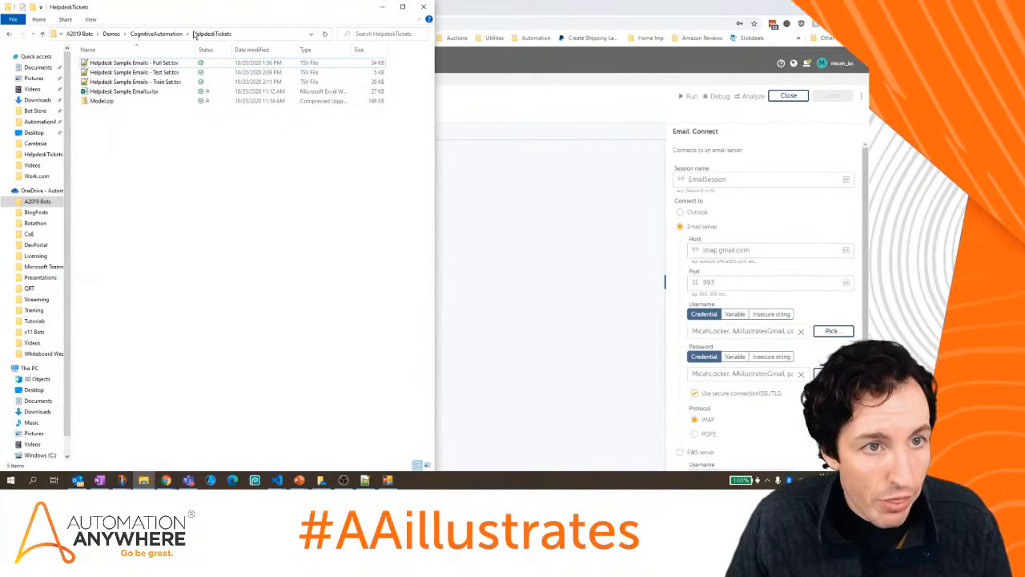
left_click(156, 34)
double_click(128, 82)
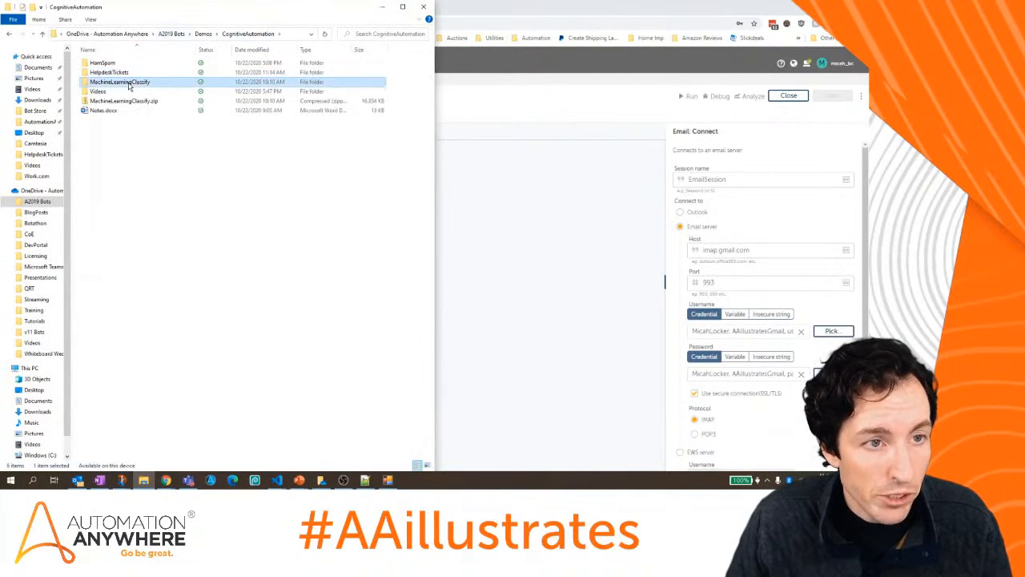
double_click(120, 74)
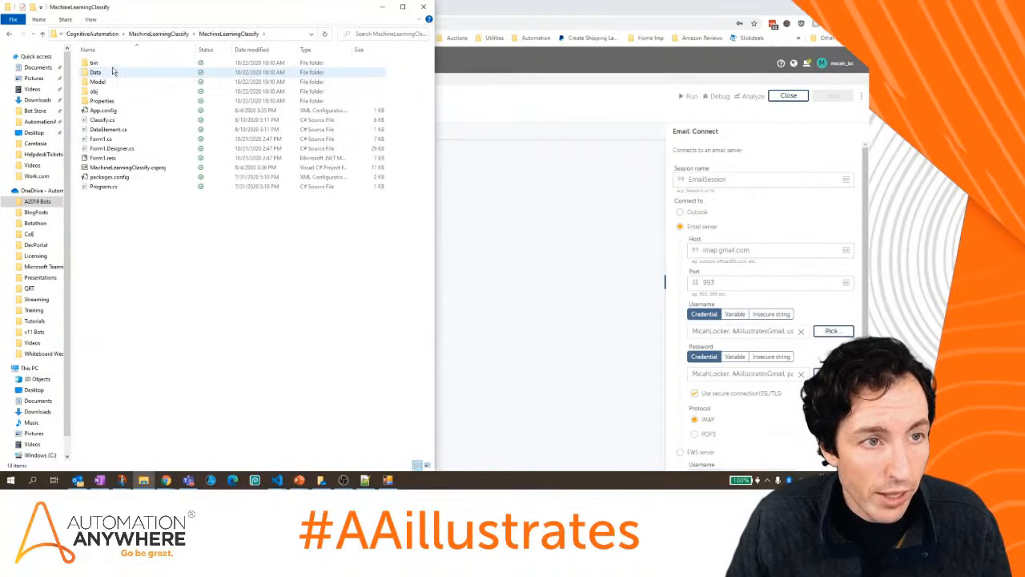
double_click(110, 64)
left_click(109, 66)
double_click(109, 65)
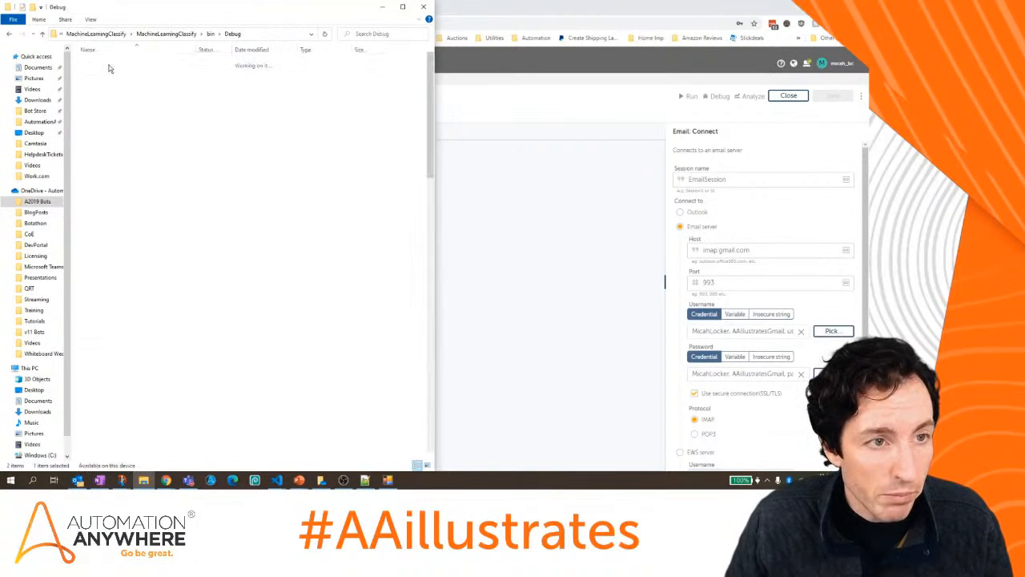
Copy the full path of the Debug folder that contains MachineLearningClassify.exe.
left_click(139, 83)
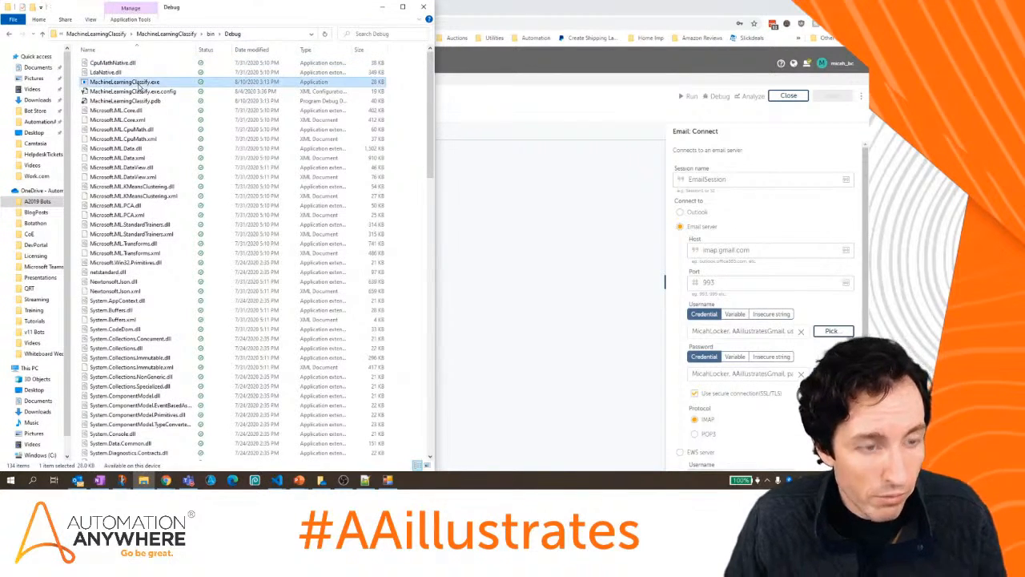
right_click(139, 87)
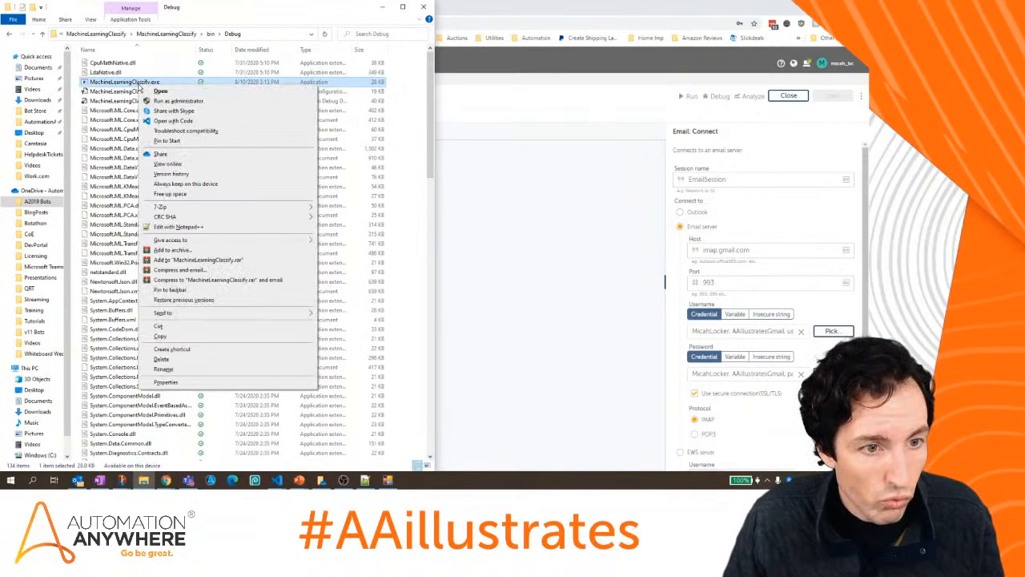
key("Escape")
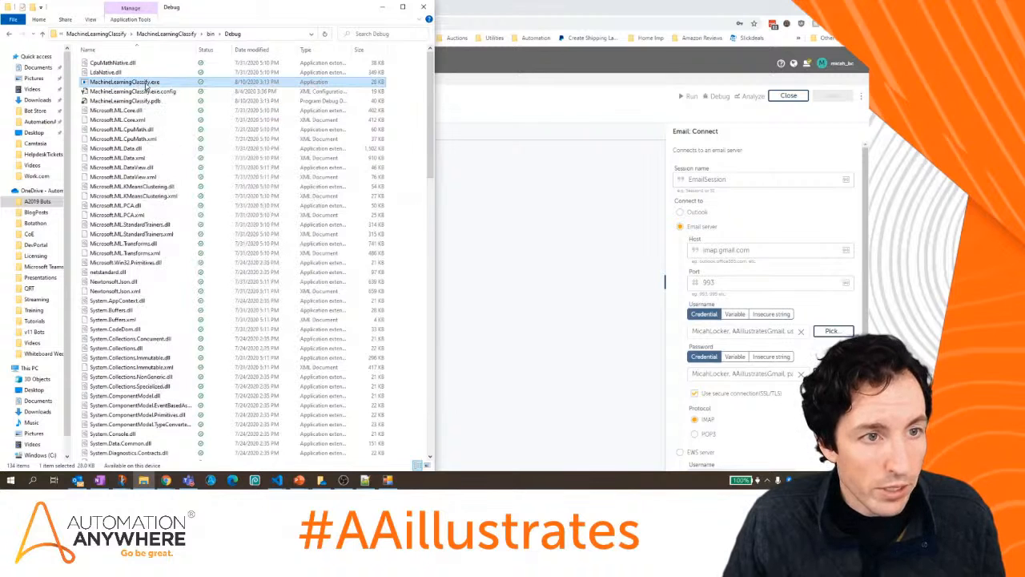
key("F2")
left_click(261, 37)
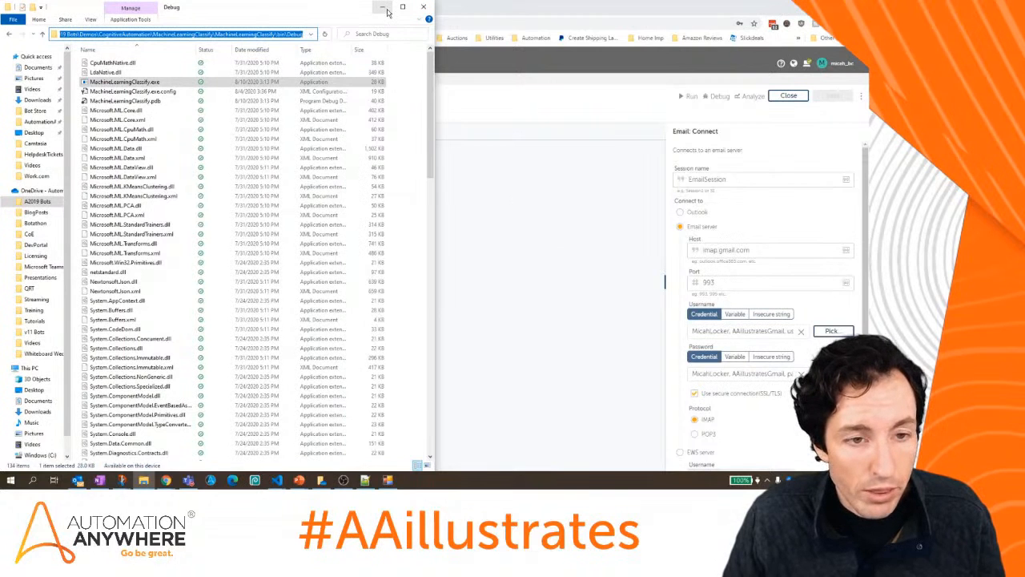
Return to the Control Room in Chrome and add an Application: Open program/file action inside the "Launch MLClassification" step.
left_click(561, 194)
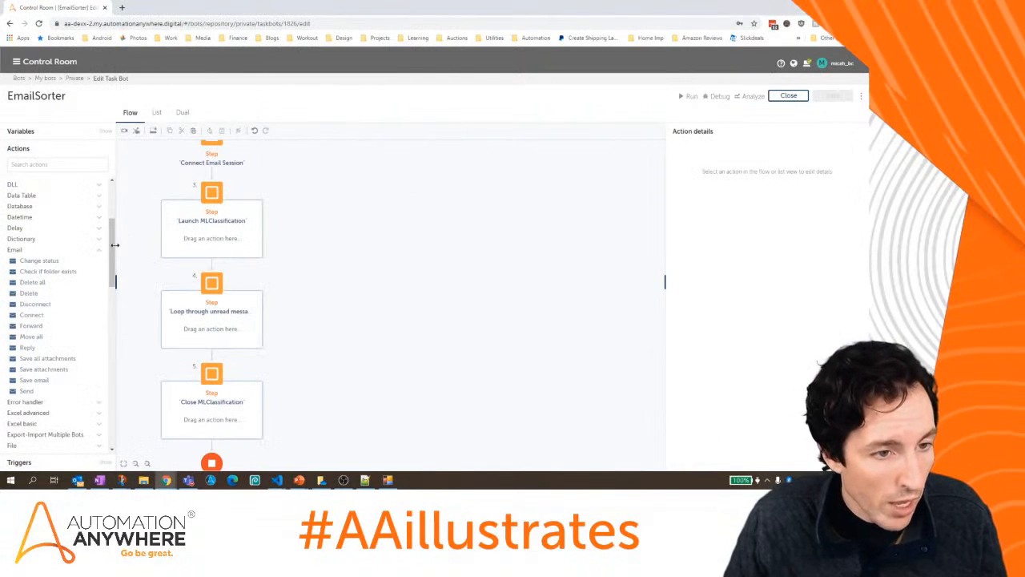
scroll(65, 240, "up", 3)
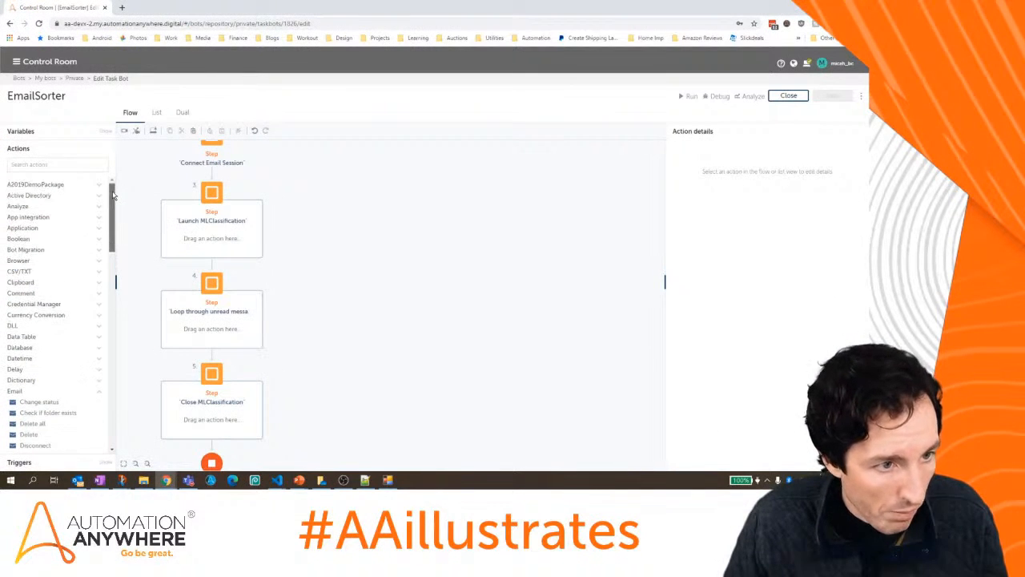
left_click(36, 230)
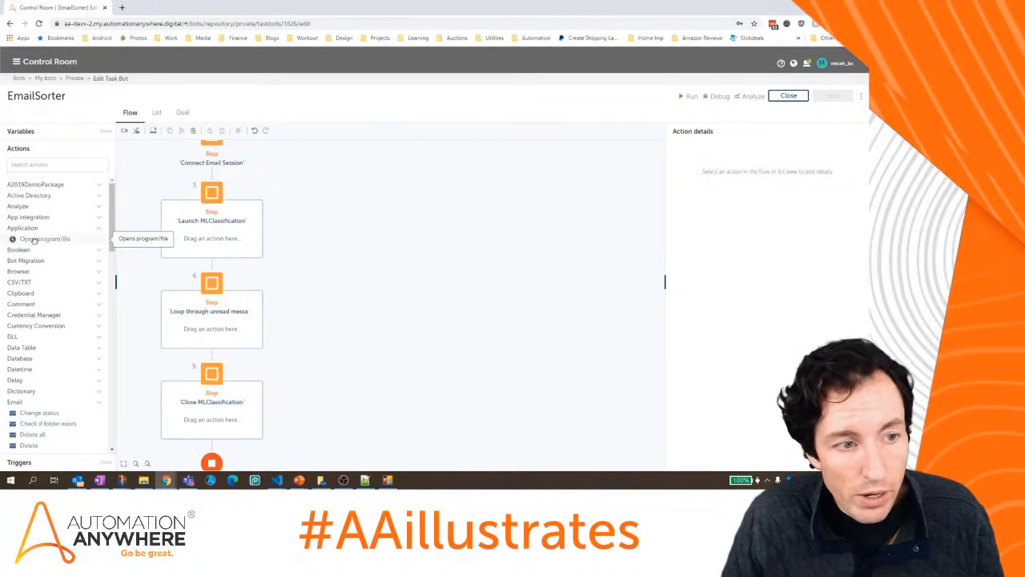
left_click_drag(34, 239, 210, 240)
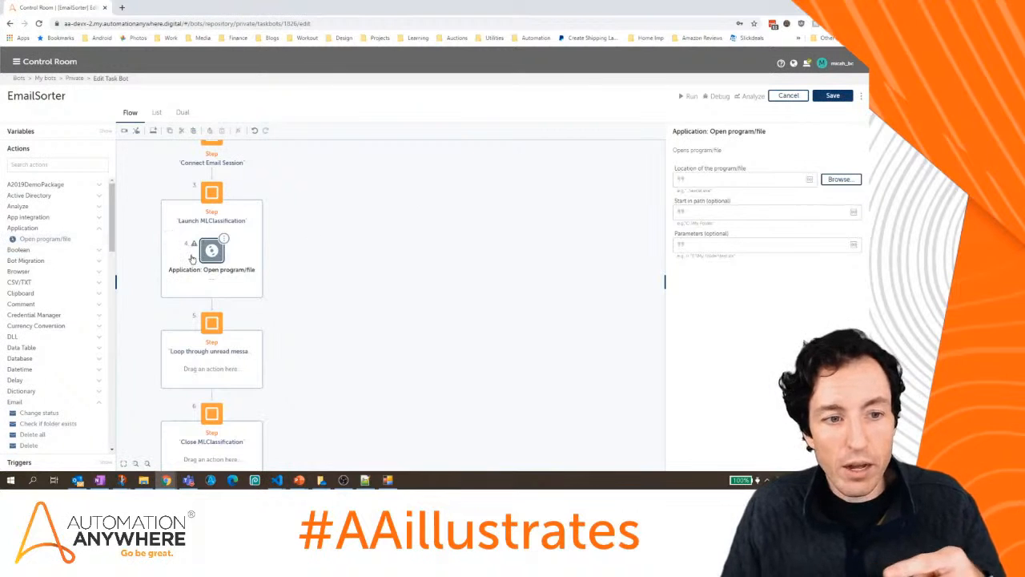
Set the action's program location to MachineLearningClassify.exe in the copied MachineLearningClassify\bin\Debug folder and save the bot.
left_click(714, 180)
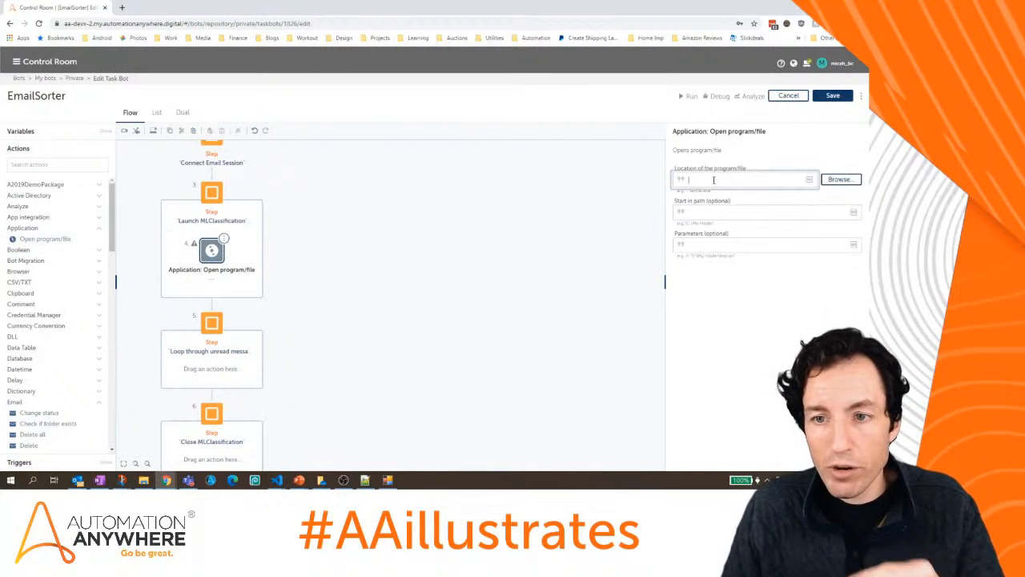
key("ctrl+v")
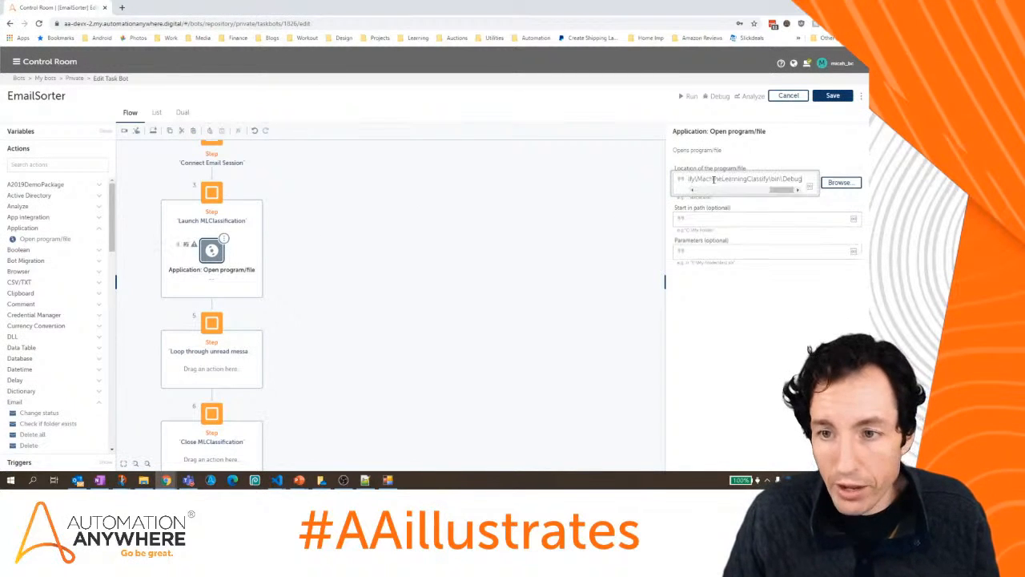
left_click(837, 183)
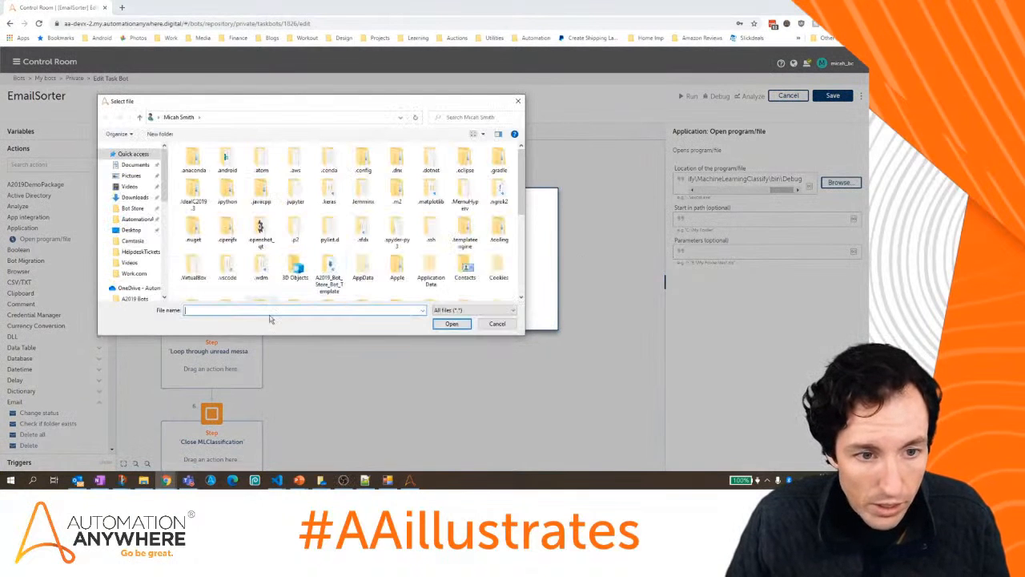
key("ctrl+v")
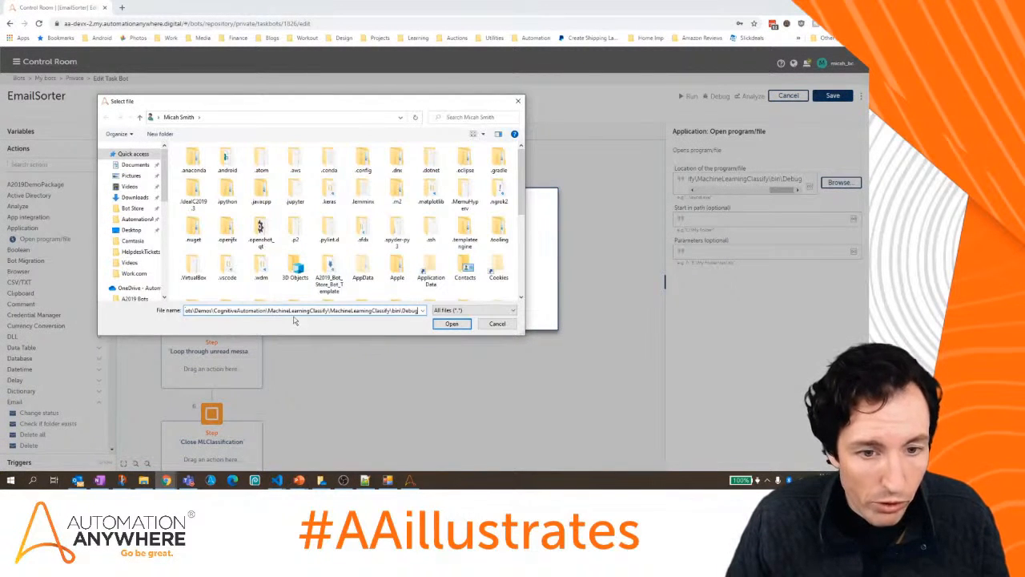
left_click(452, 324)
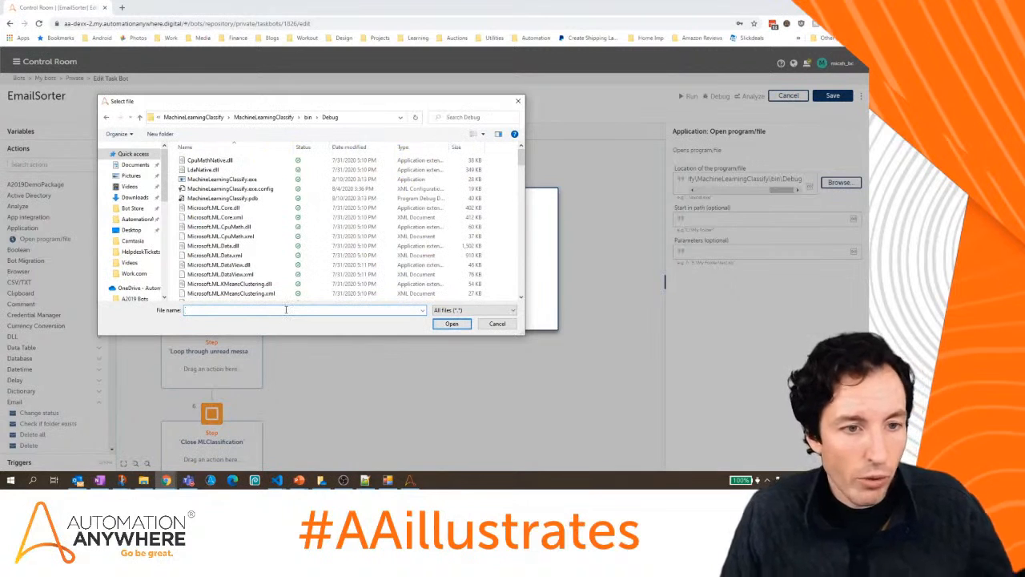
left_click(226, 181)
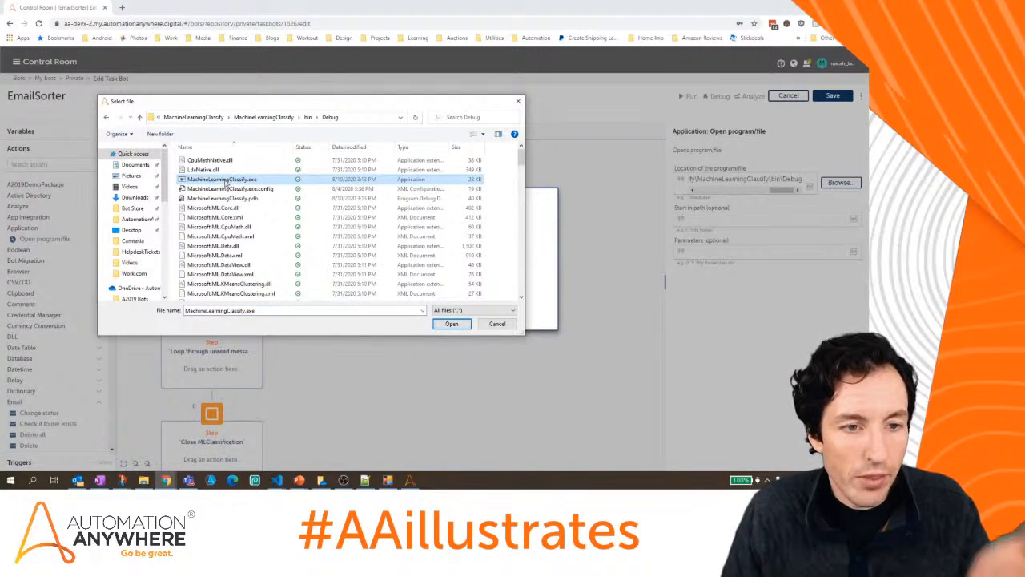
left_click(452, 324)
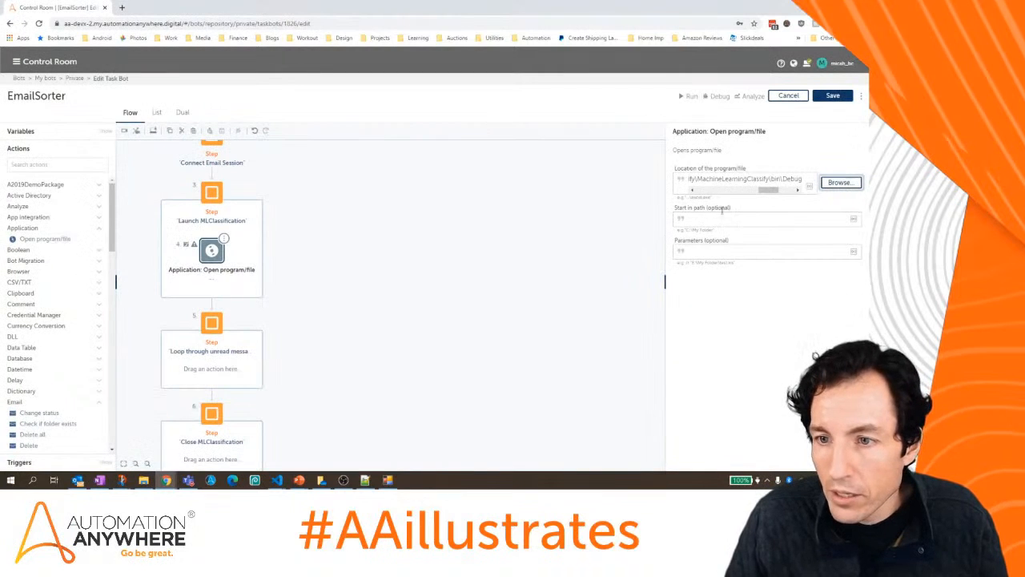
left_click_drag(772, 191, 689, 194)
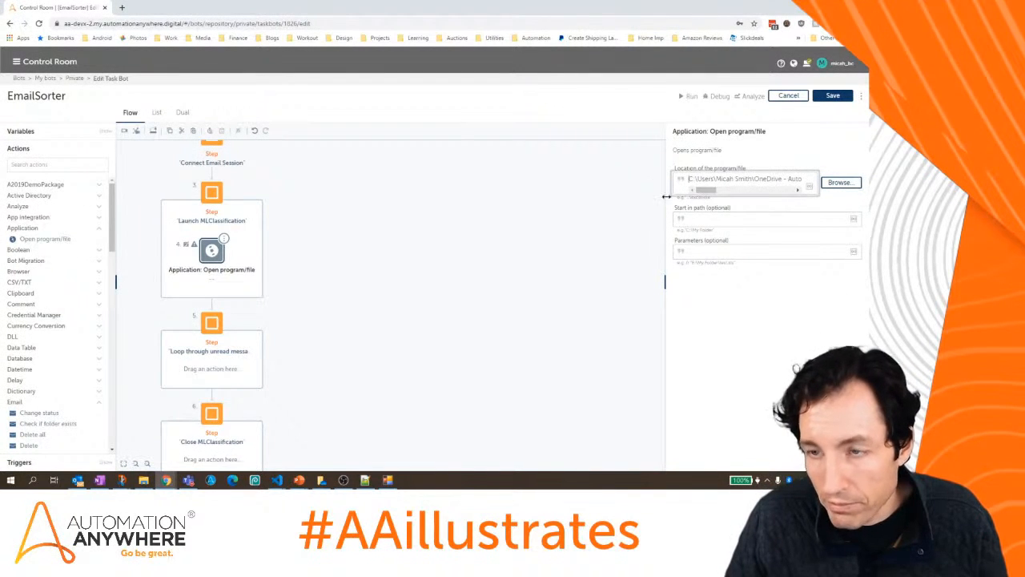
left_click(833, 95)
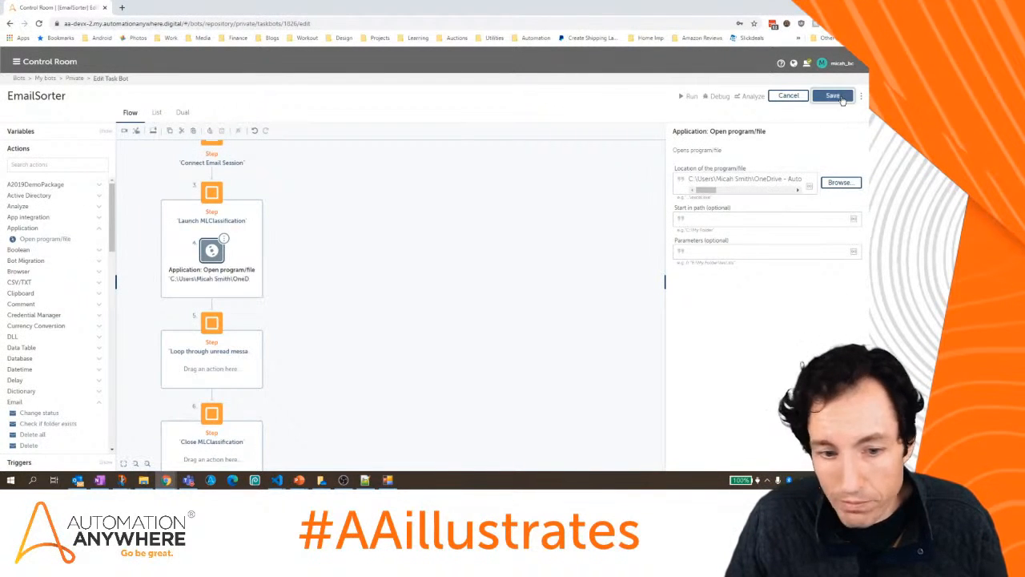
Switch to MLClassification, reset the Consume form, clear the selected model path and reposition the window over the flow.
left_click(388, 480)
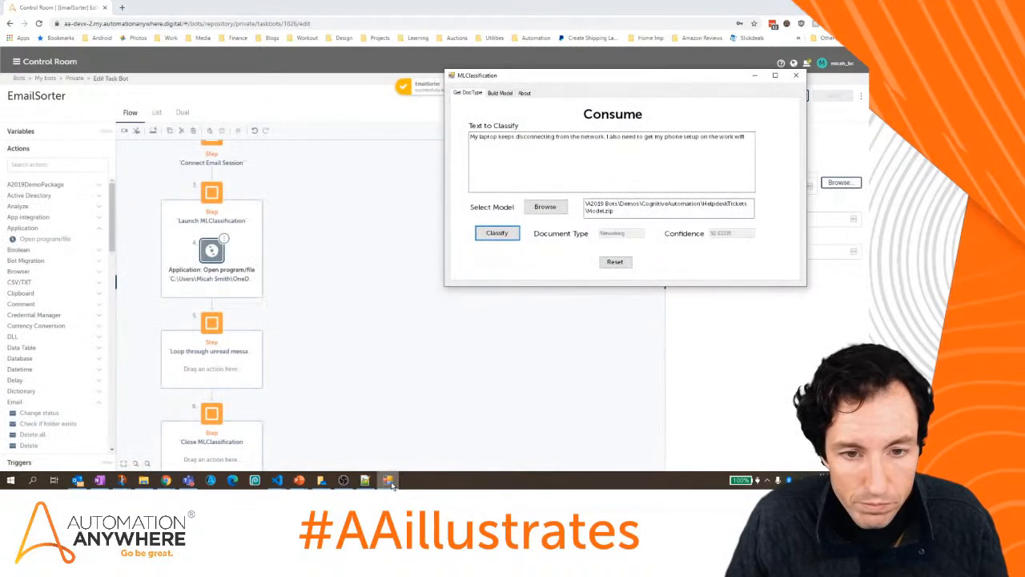
left_click(614, 263)
left_click_drag(749, 208, 574, 200)
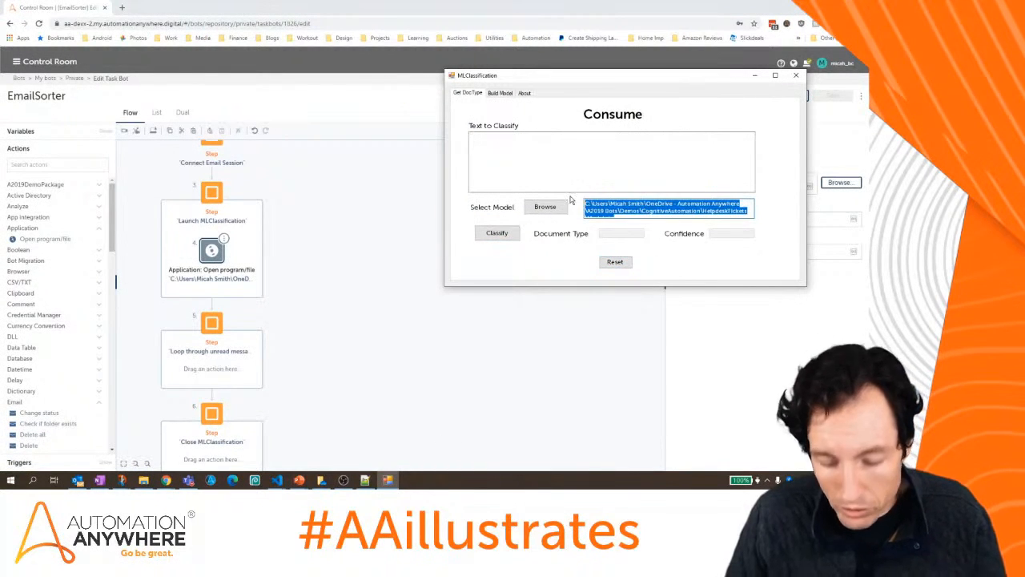
key("BackSpace")
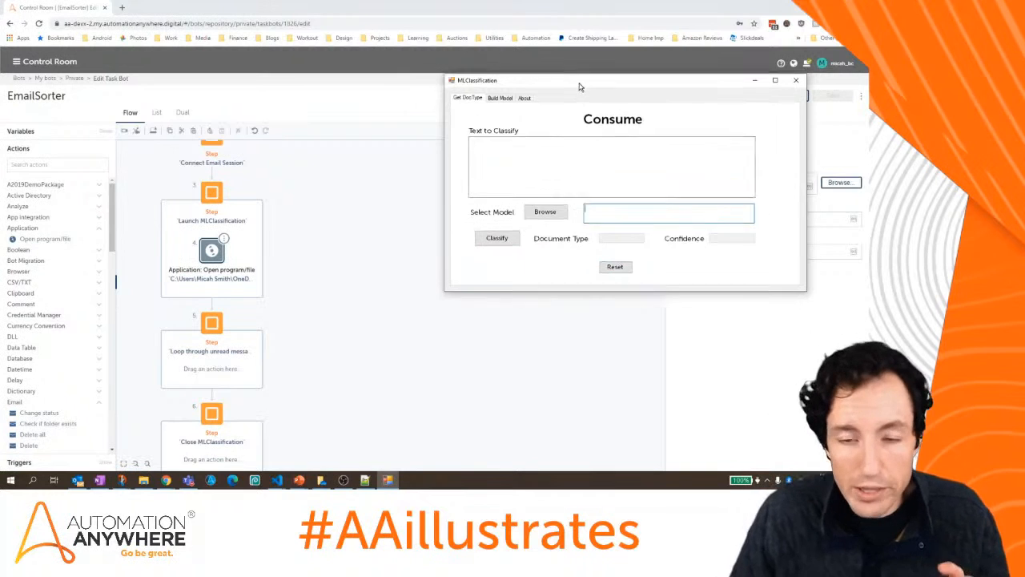
left_click_drag(580, 78, 478, 110)
left_click(457, 183)
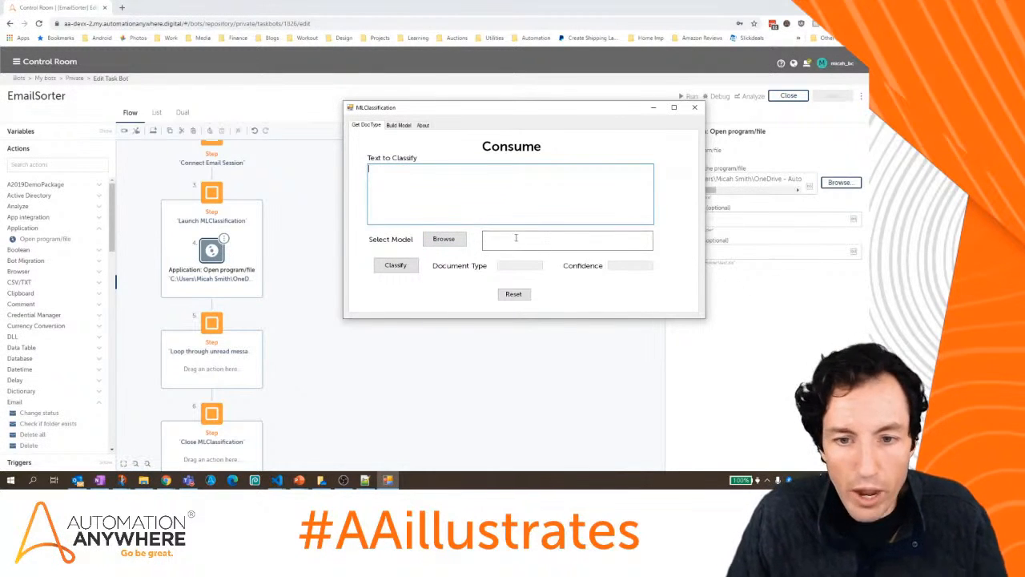
left_click_drag(473, 108, 442, 85)
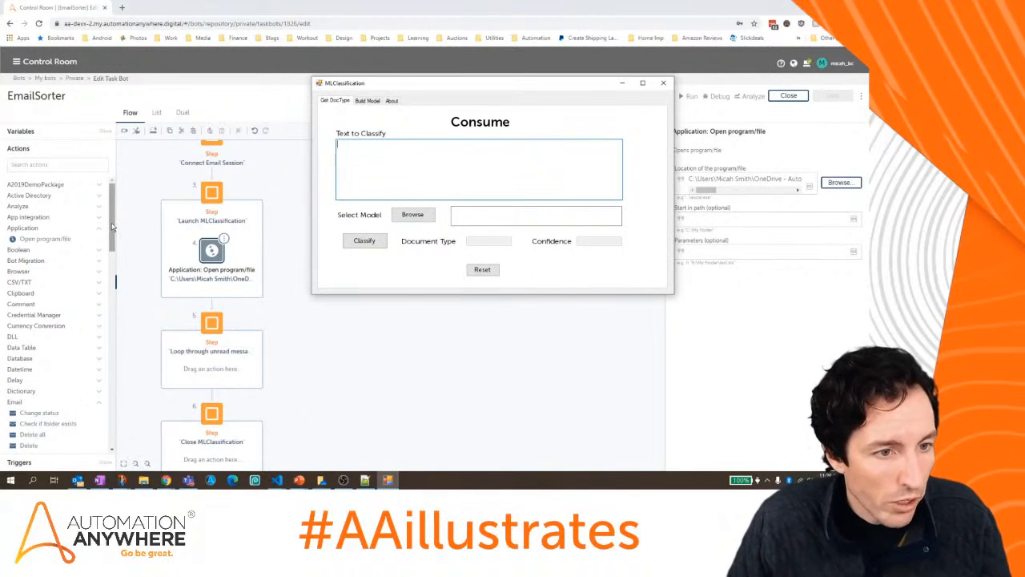
Add a Recorder: Capture action below Open program/file in the "Launch MLClassification" step.
left_click_drag(114, 228, 114, 399)
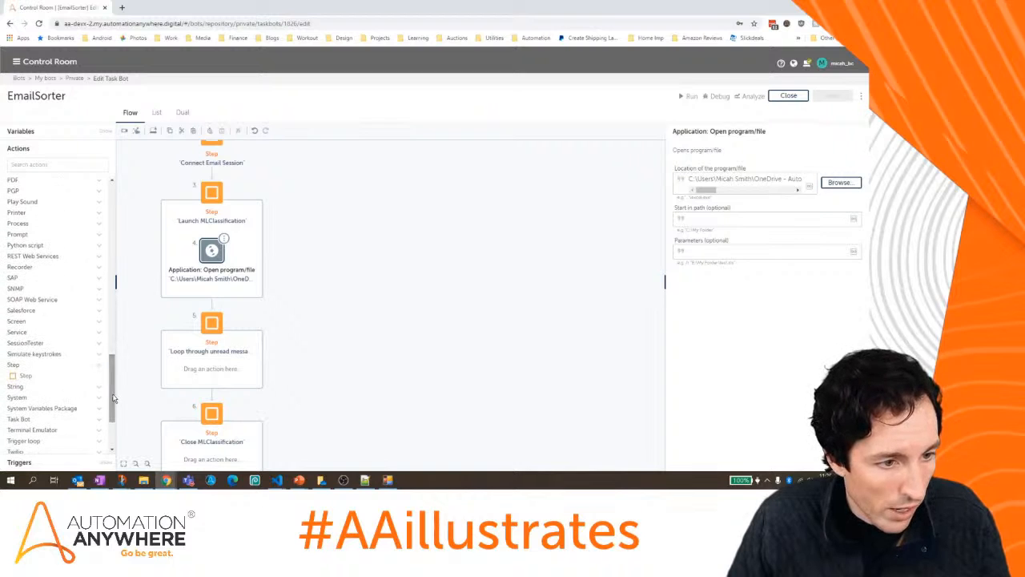
left_click(30, 269)
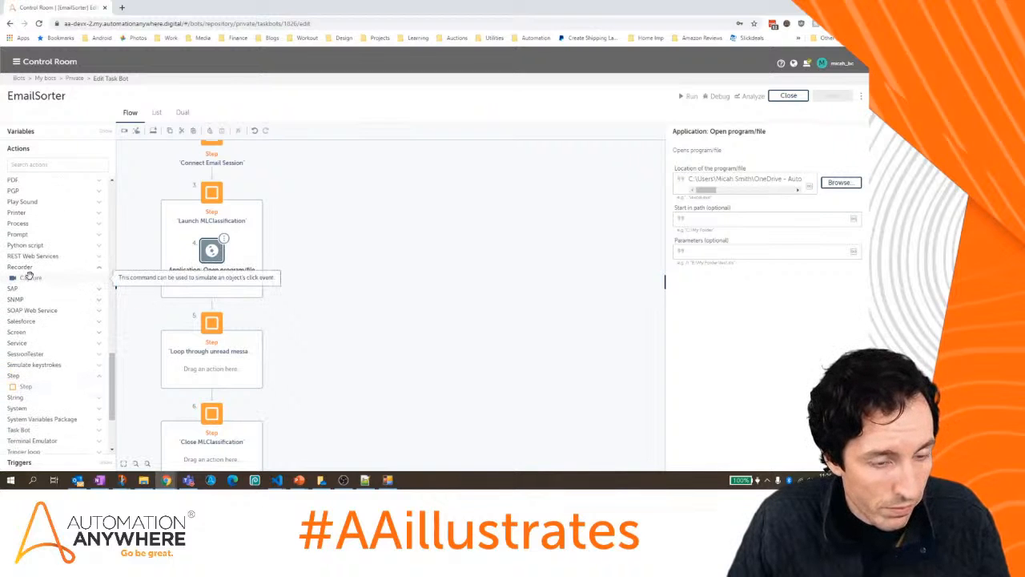
left_click_drag(29, 278, 212, 293)
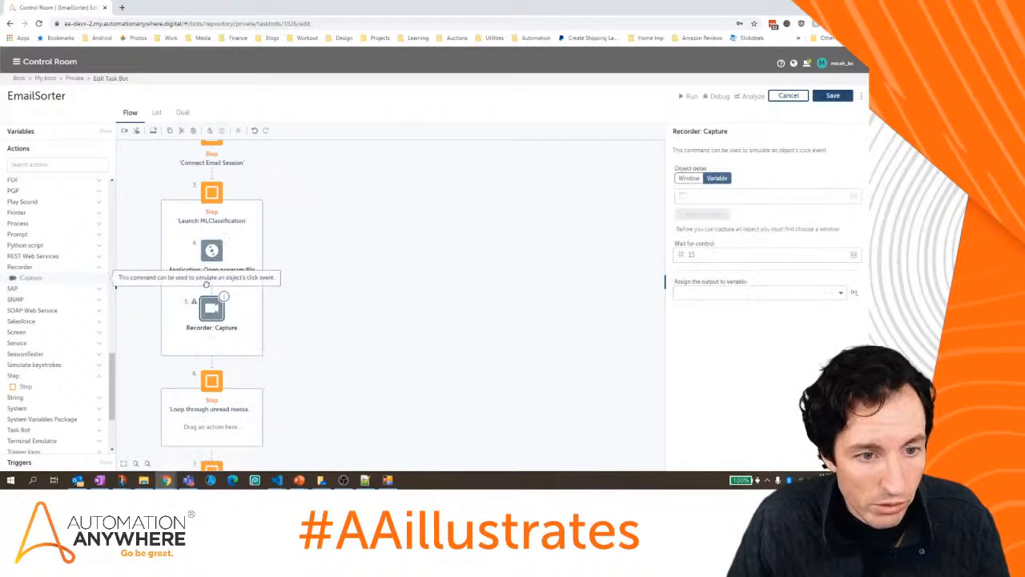
Target the MLClassification window in the Capture action and capture its Select Model text box as the object.
left_click(691, 179)
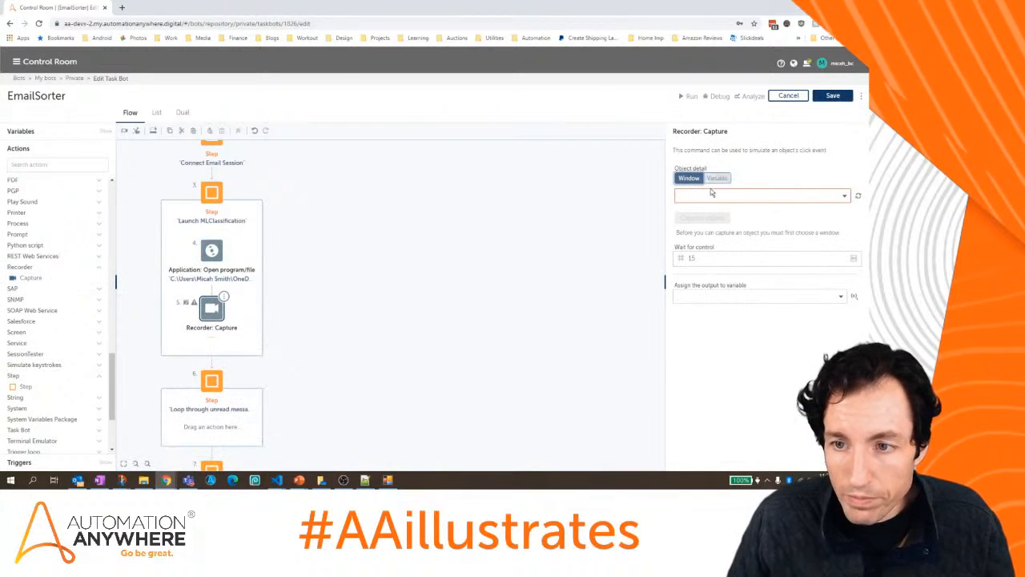
left_click(859, 196)
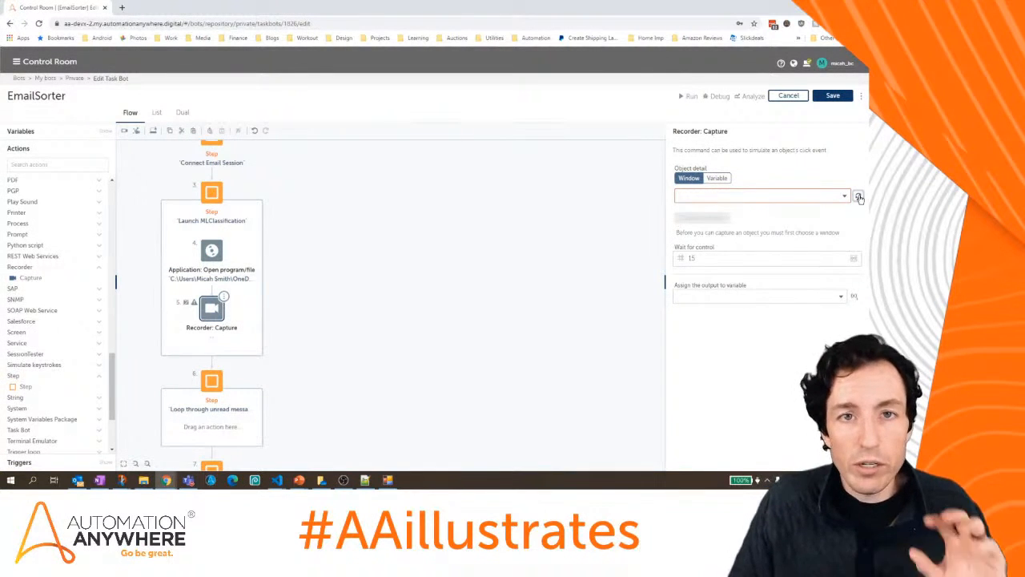
left_click(847, 197)
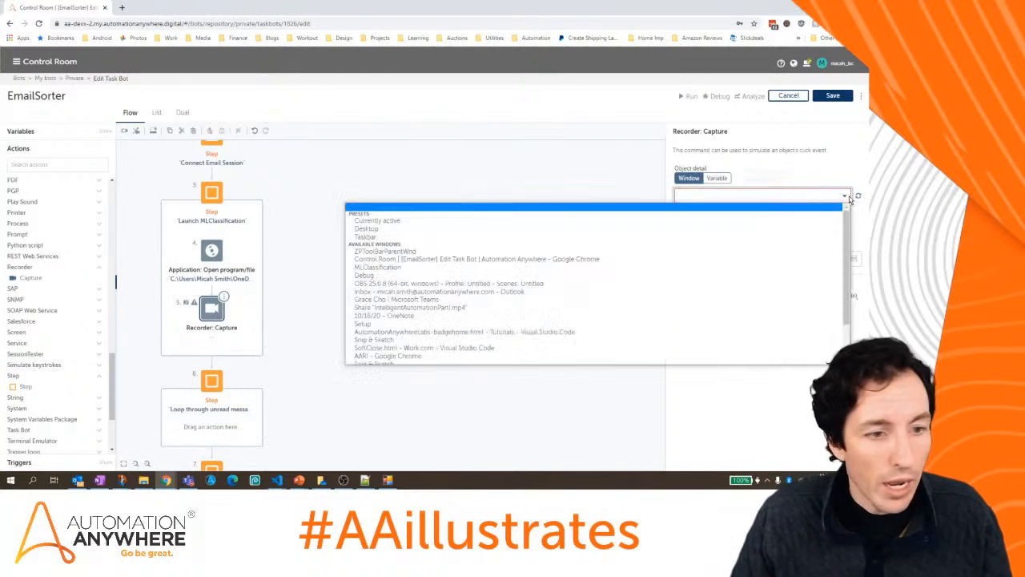
left_click(449, 267)
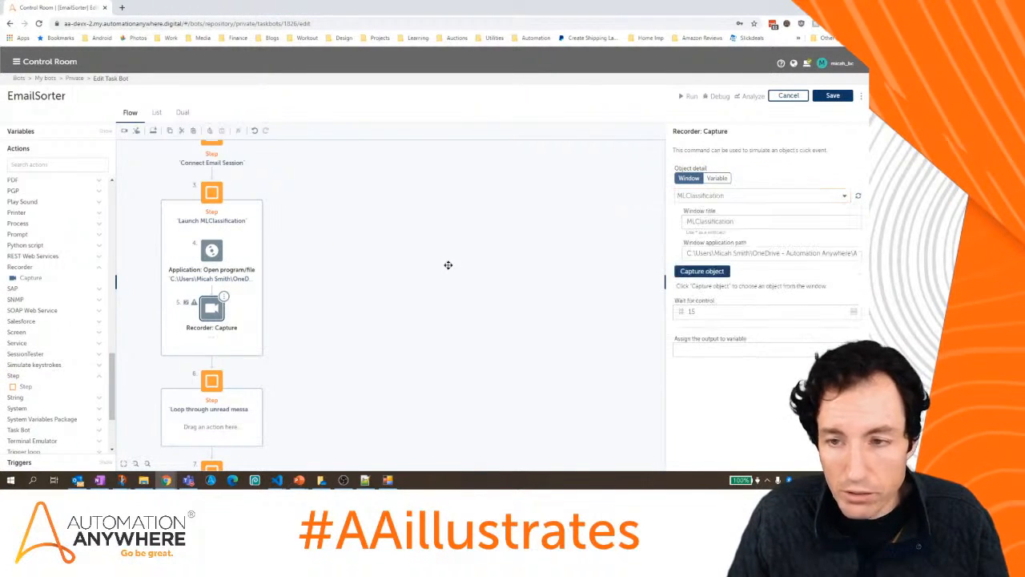
left_click(701, 272)
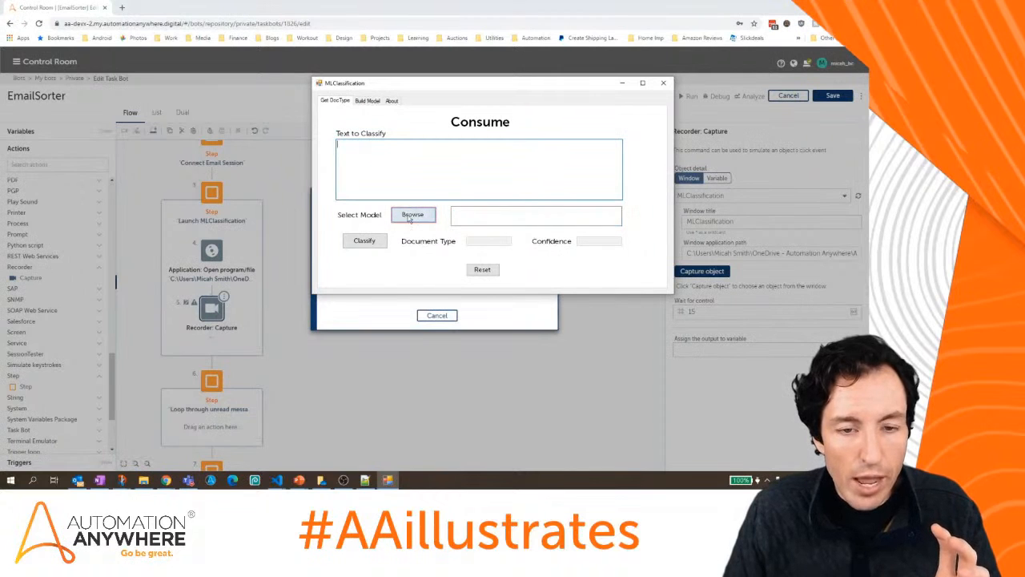
left_click(482, 213)
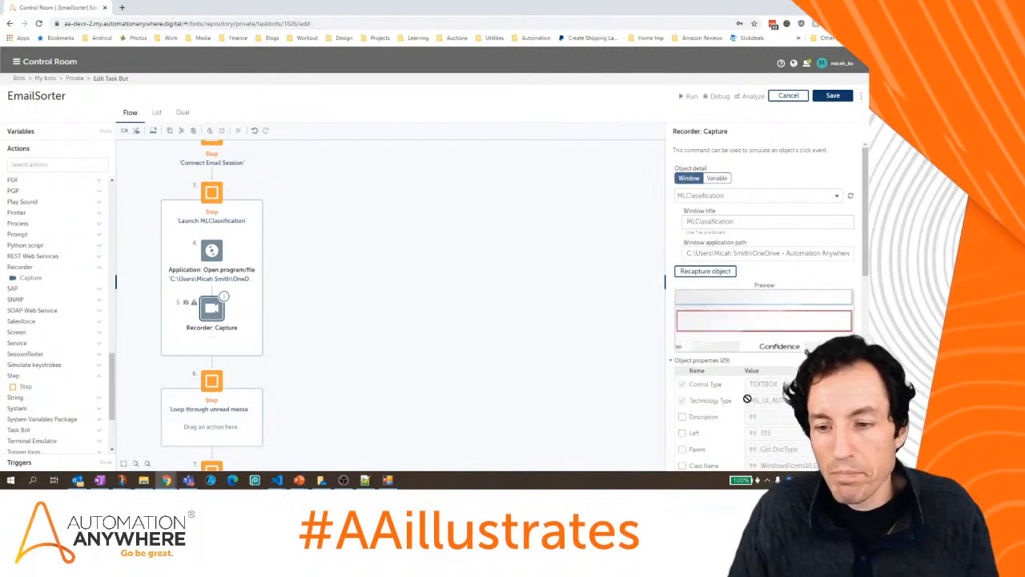
Set the captured text box's action to Left click and bring the MLClassification window forward.
scroll(760, 304, "down", 2)
scroll(760, 304, "down", 3)
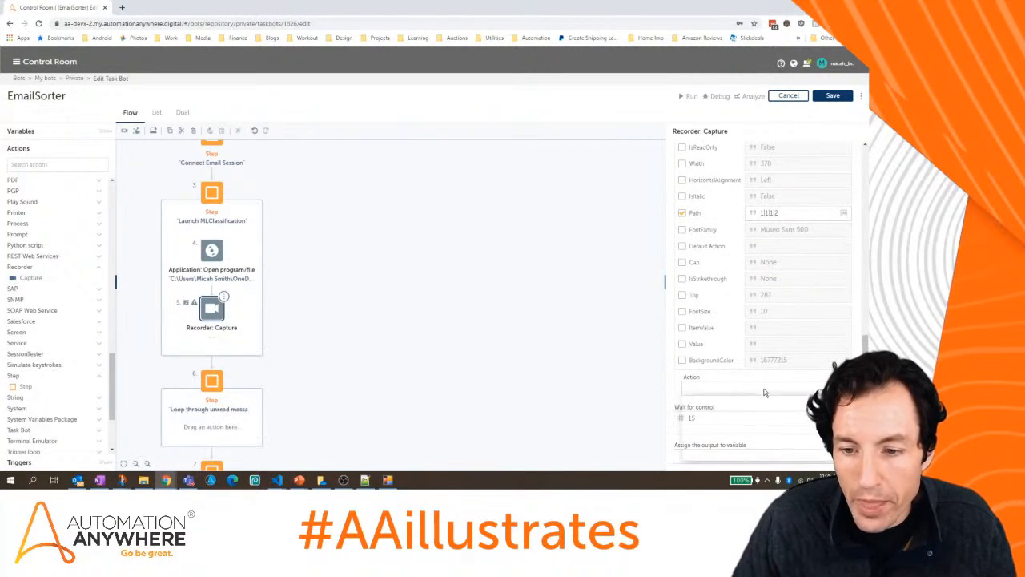
left_click(761, 388)
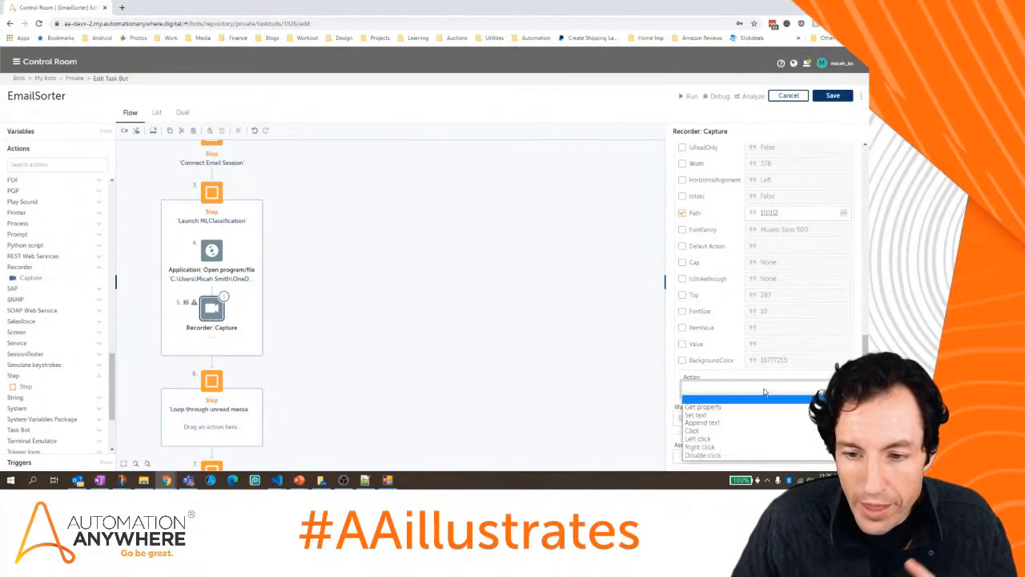
left_click(757, 439)
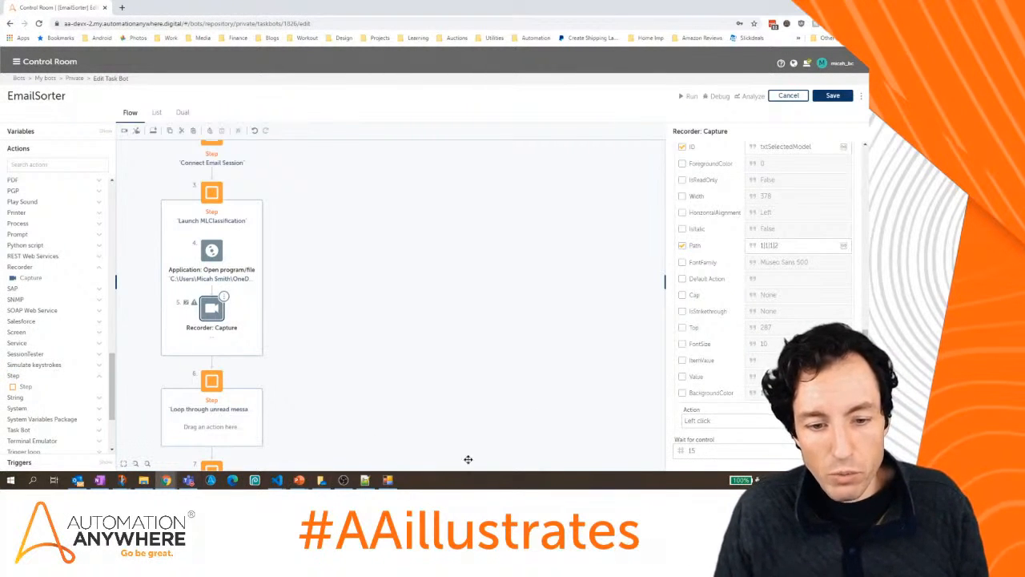
left_click(387, 481)
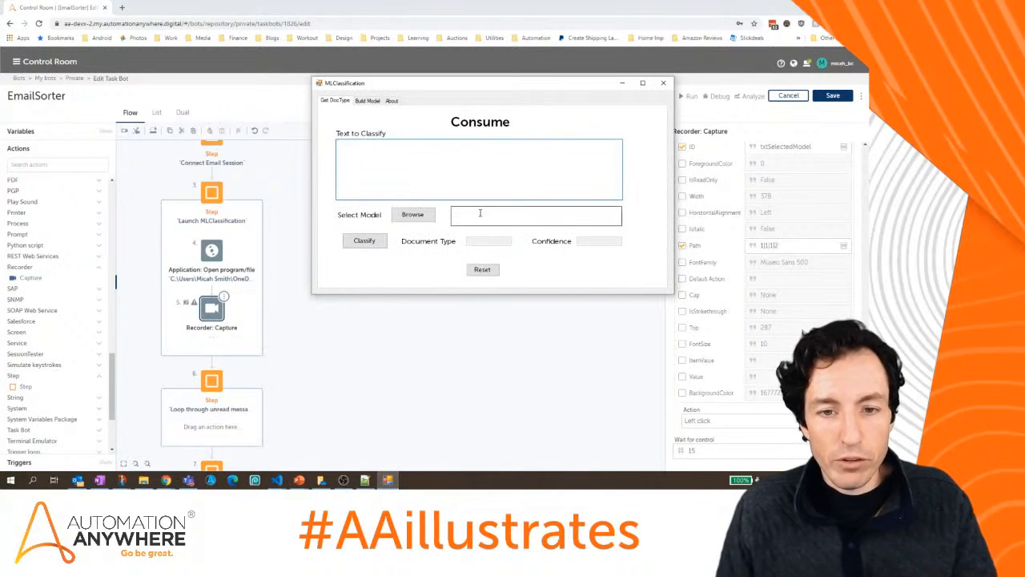
Place the cursor in the Select Model text box, return to EmailSorter, review the Capture action's properties and save the bot.
left_click(481, 213)
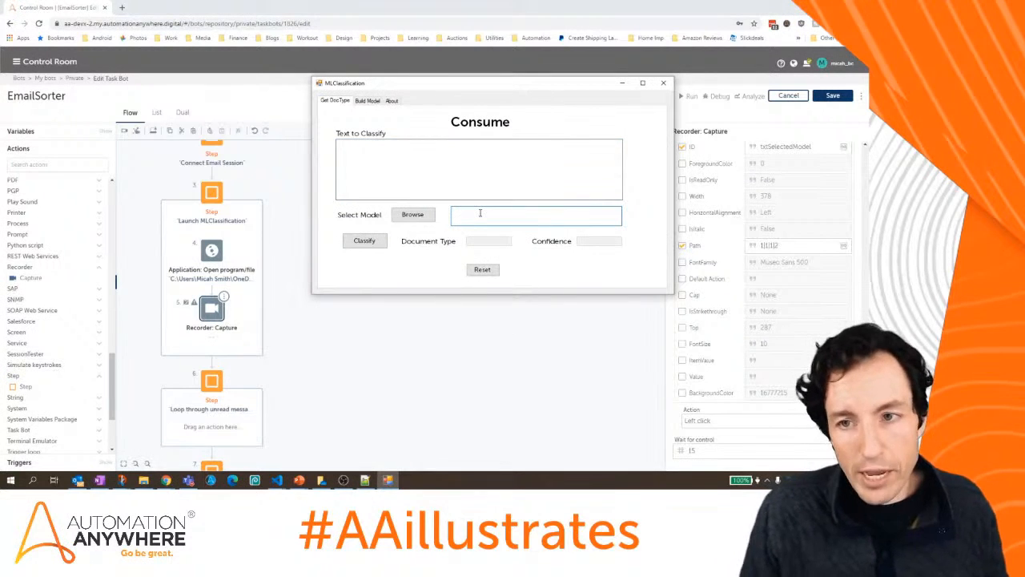
left_click(570, 7)
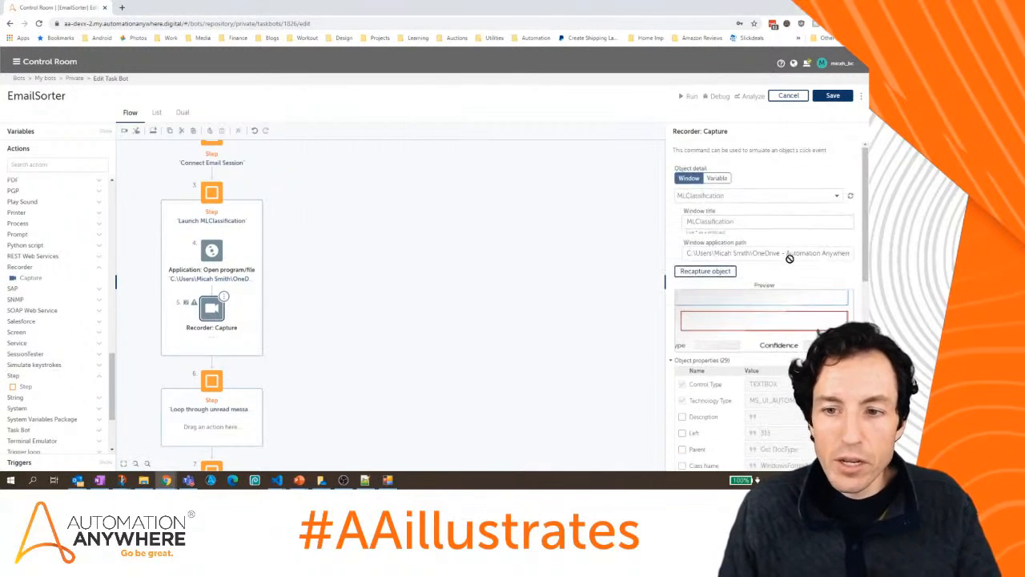
scroll(790, 258, "down", 10)
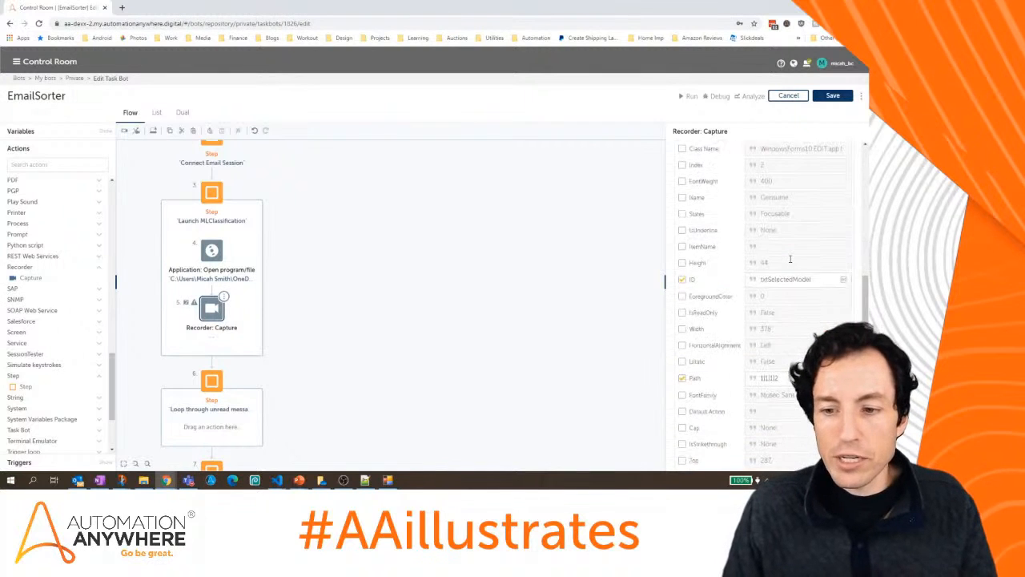
scroll(772, 377, "up", 10)
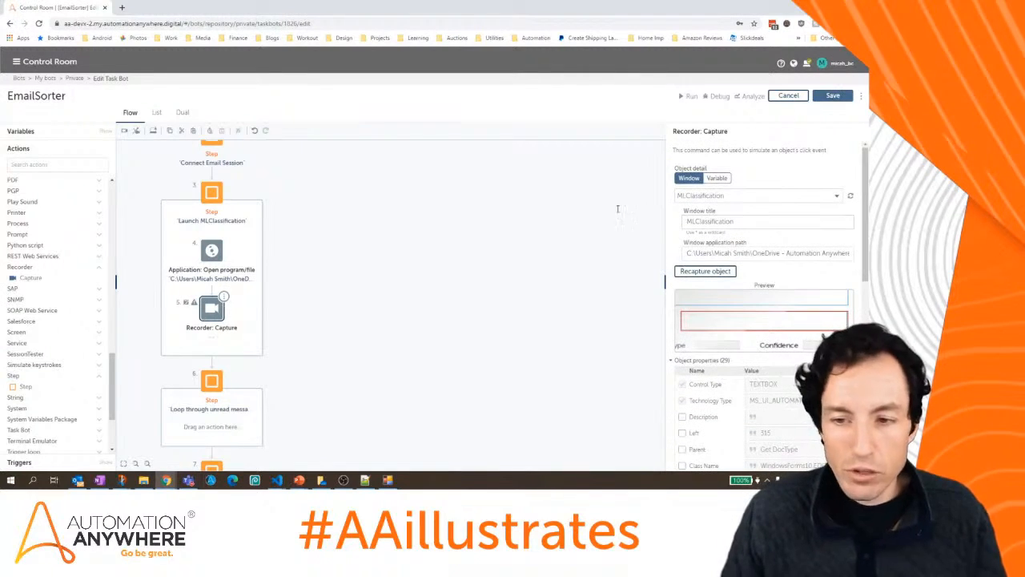
left_click(833, 96)
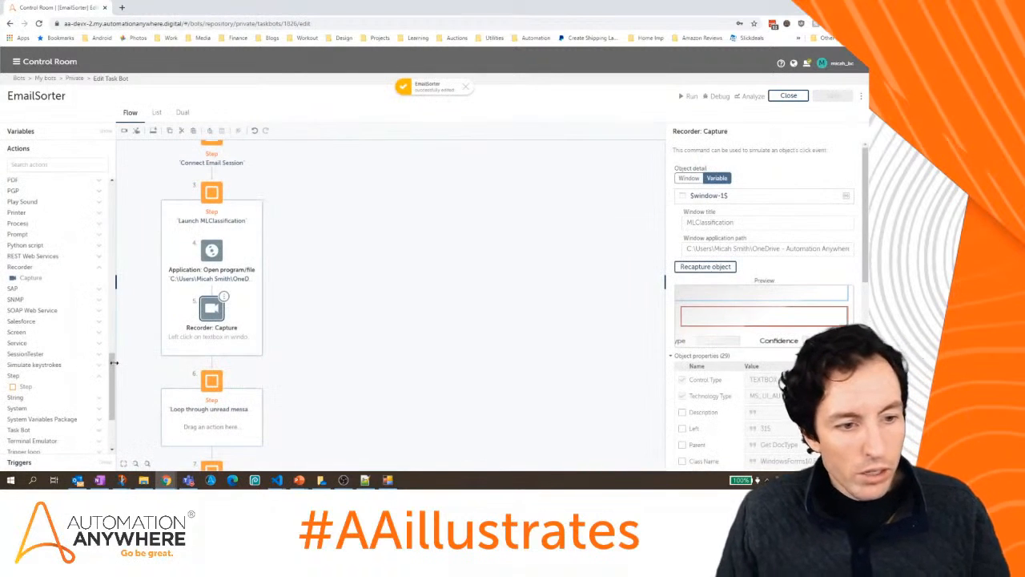
Add a Simulate keystrokes action below Recorder: Capture in the "Launch MLClassification" step.
scroll(114, 362, "down", 2)
left_click(389, 481)
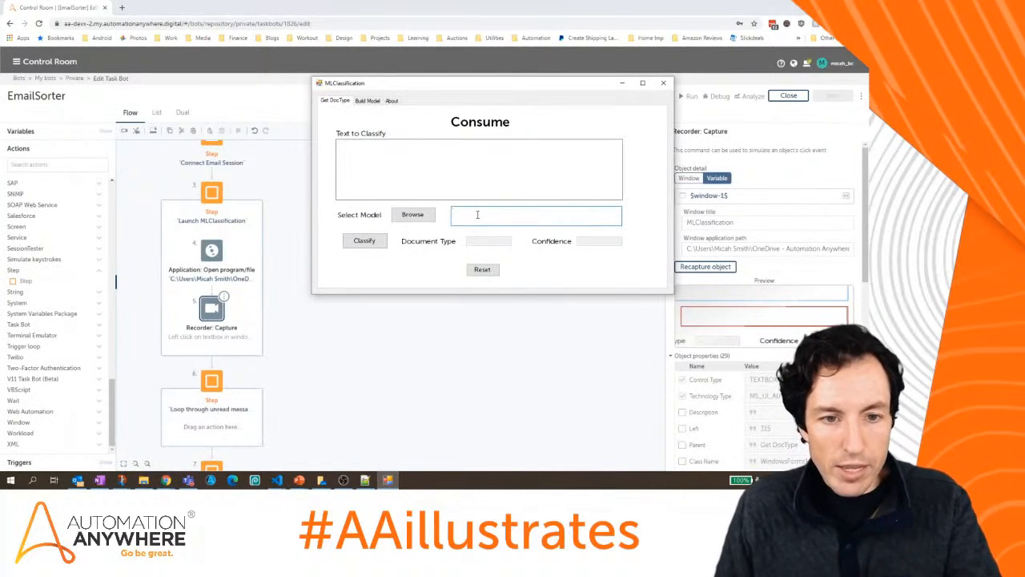
left_click(112, 406)
left_click_drag(112, 407, 112, 393)
left_click(66, 309)
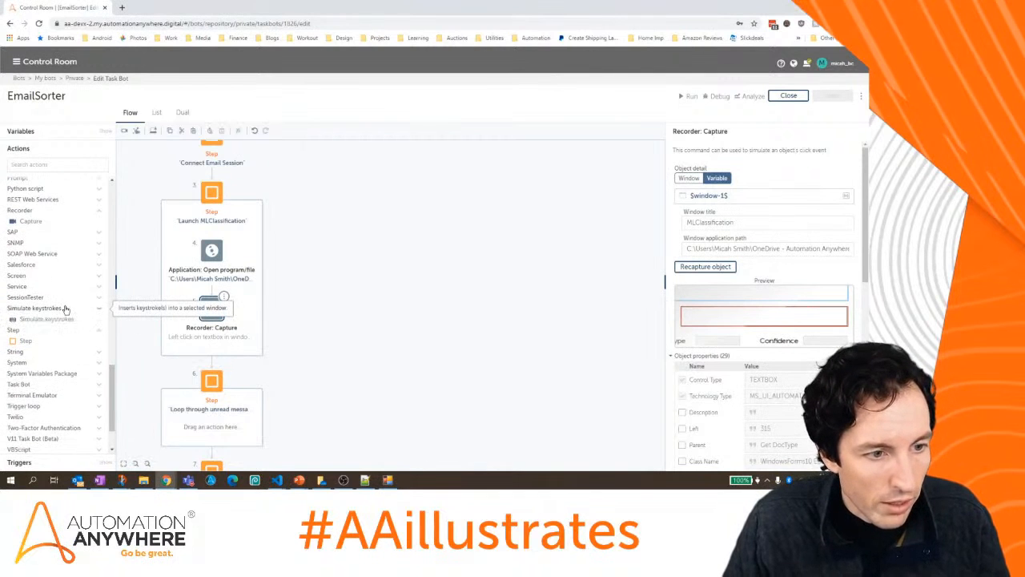
left_click_drag(40, 318, 217, 353)
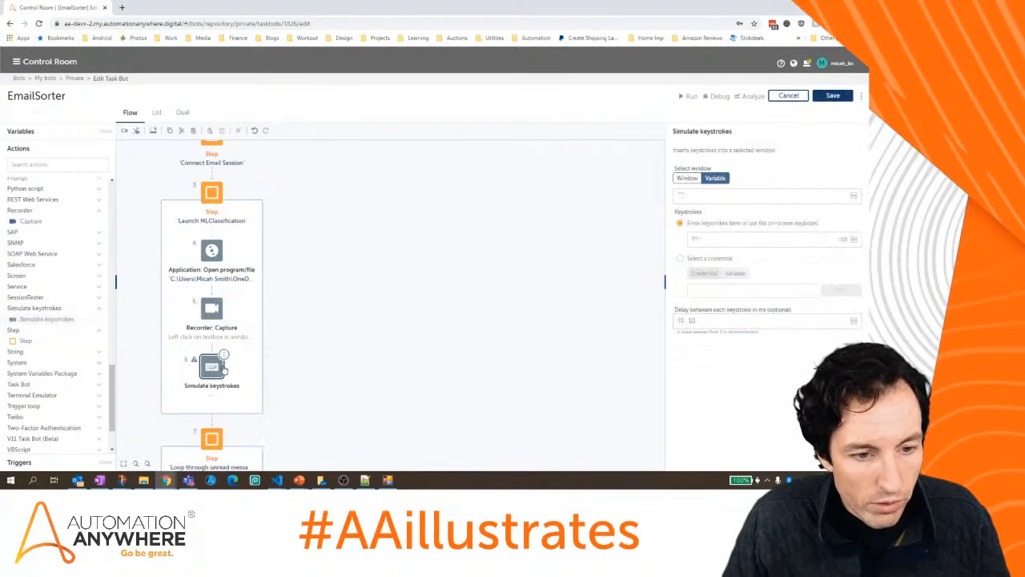
Target the MLClassification window in the Simulate keystrokes action and make its keystrokes entry ready for input.
left_click(688, 180)
left_click(745, 198)
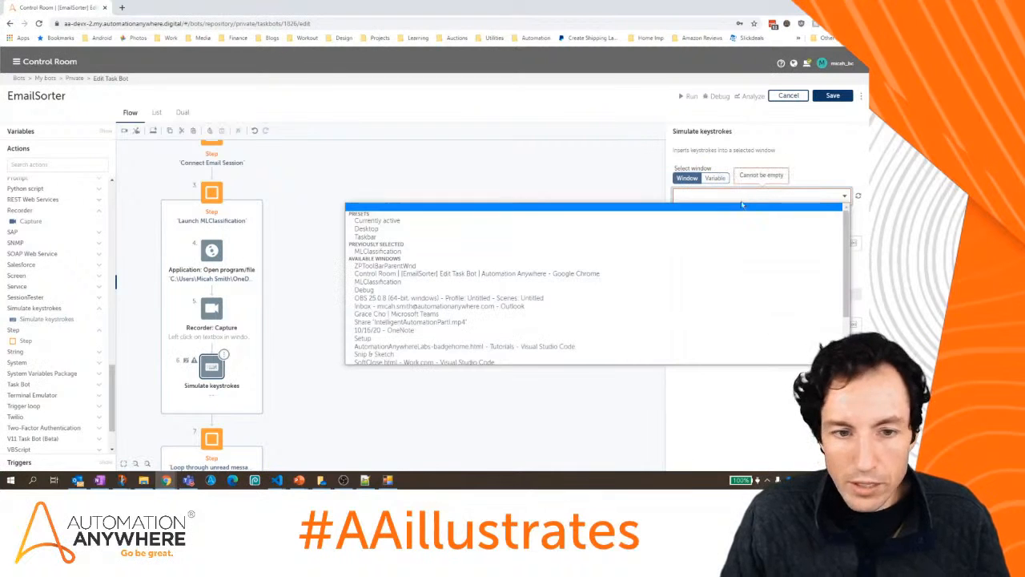
left_click(609, 251)
left_click(746, 297)
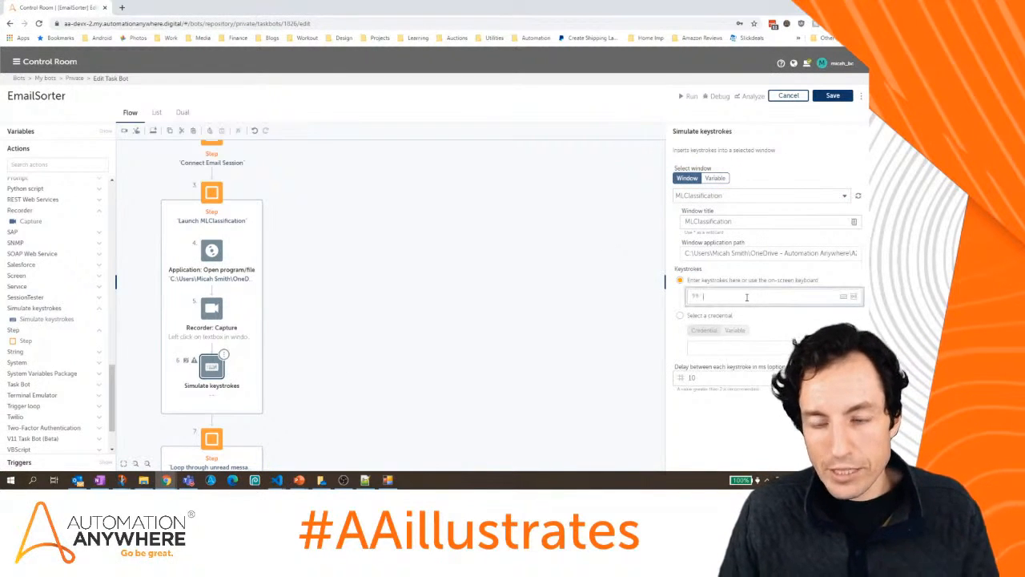
Switch to File Explorer, open the HelpdeskTickets folder inside CognitiveAutomation and copy its full path.
left_click(144, 480)
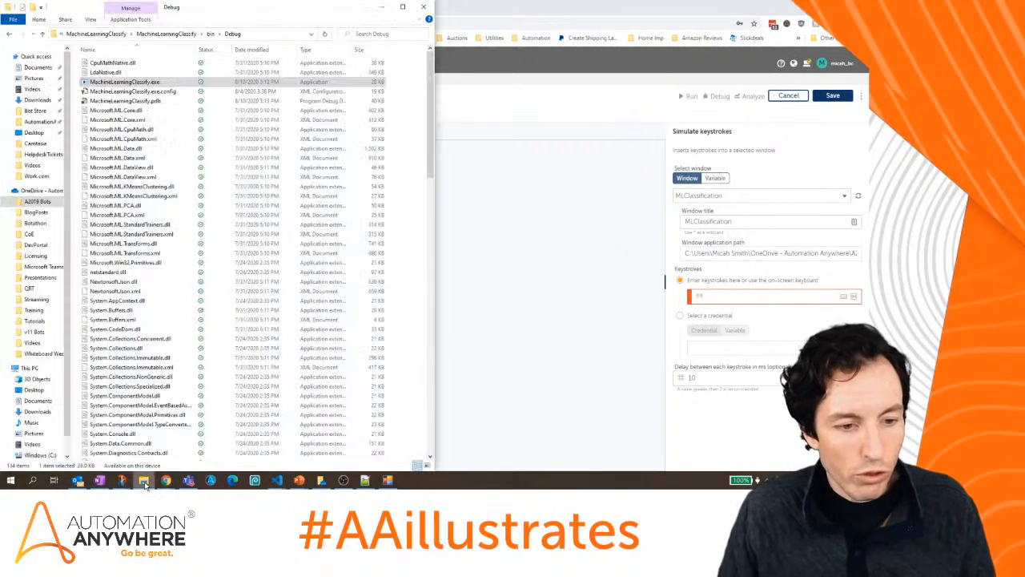
left_click(104, 34)
left_click(172, 34)
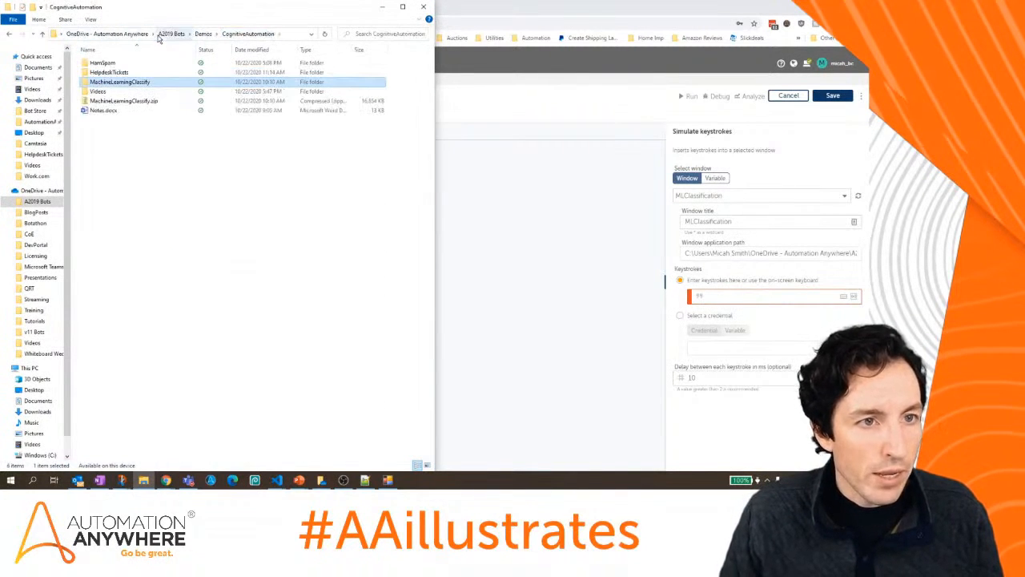
double_click(120, 72)
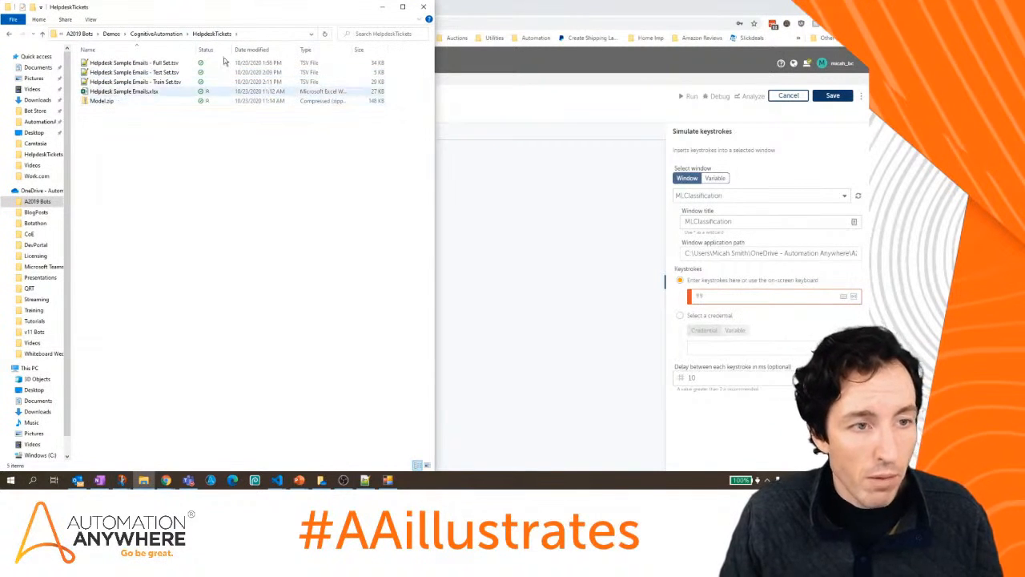
left_click(259, 33)
key("ctrl+c")
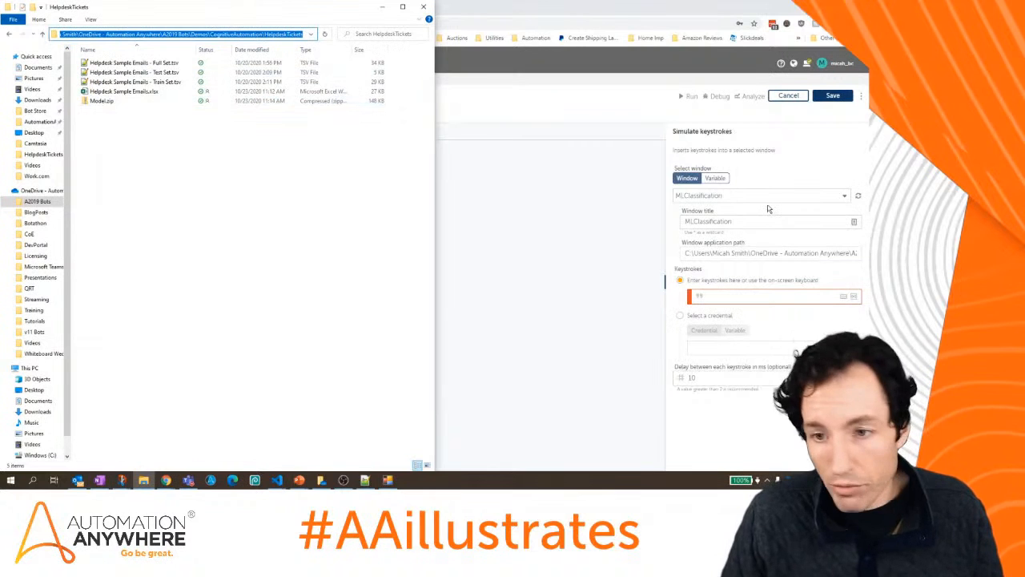
Enter the copied HelpdeskTickets path followed by \Model.zip as the keystrokes, and check the empty model box in MLClassification.
left_click(732, 296)
key("ctrl+v")
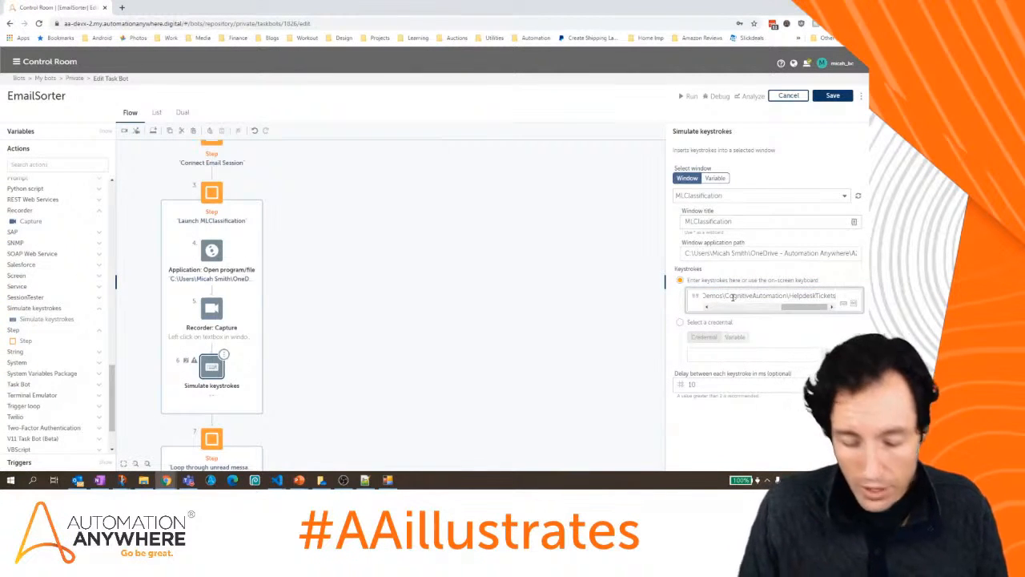
type("\\Model.zip")
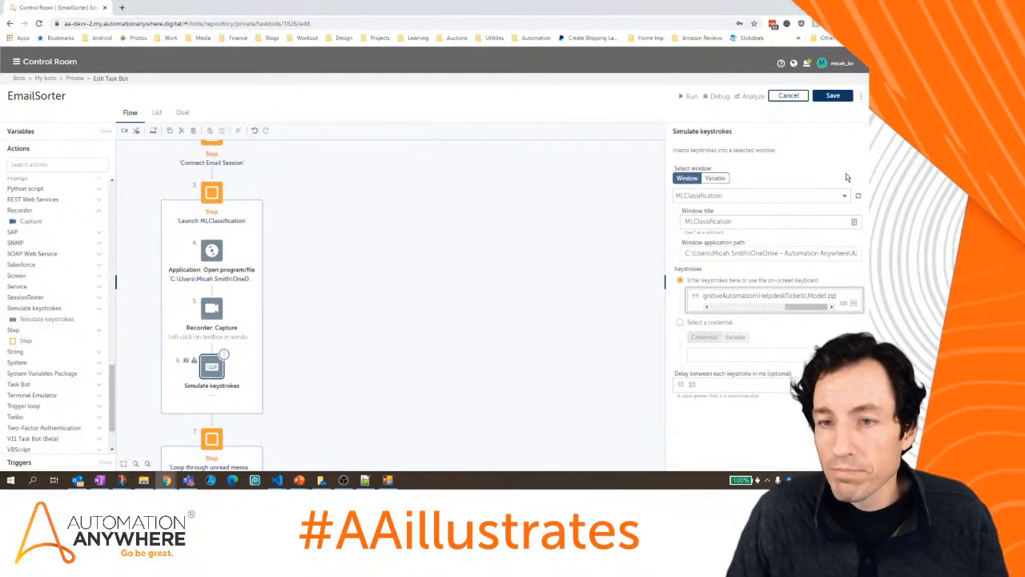
left_click(388, 481)
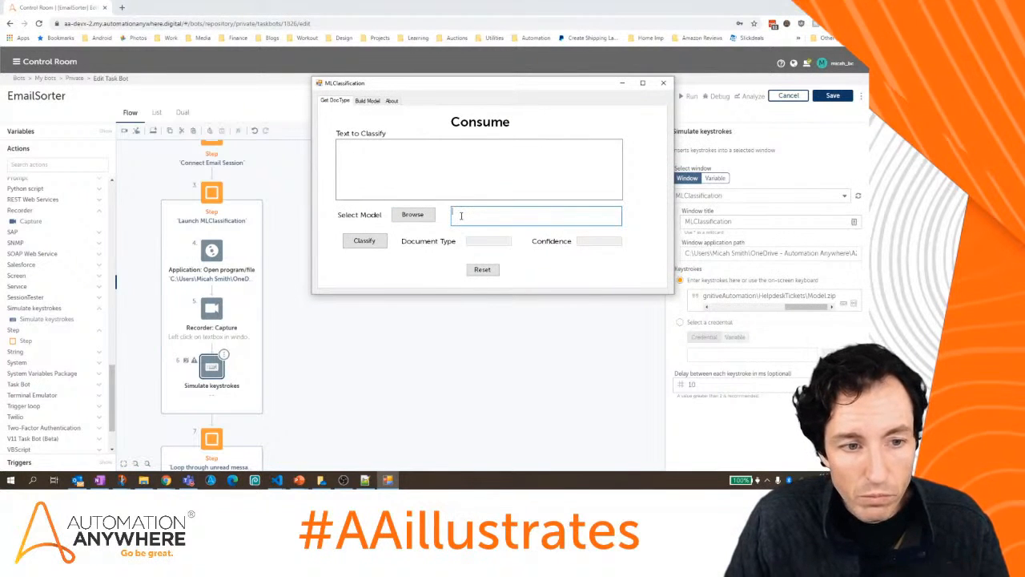
left_click(417, 359)
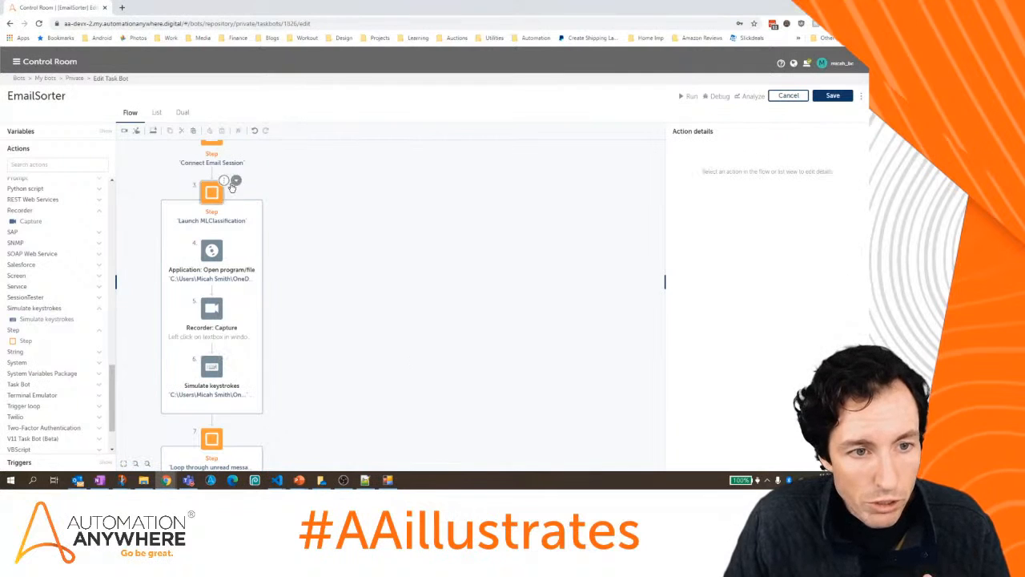
Collapse the "Launch MLClassification" step and add a Loop using the "For each mail in mail box" iterator to the unread messages step.
left_click(236, 181)
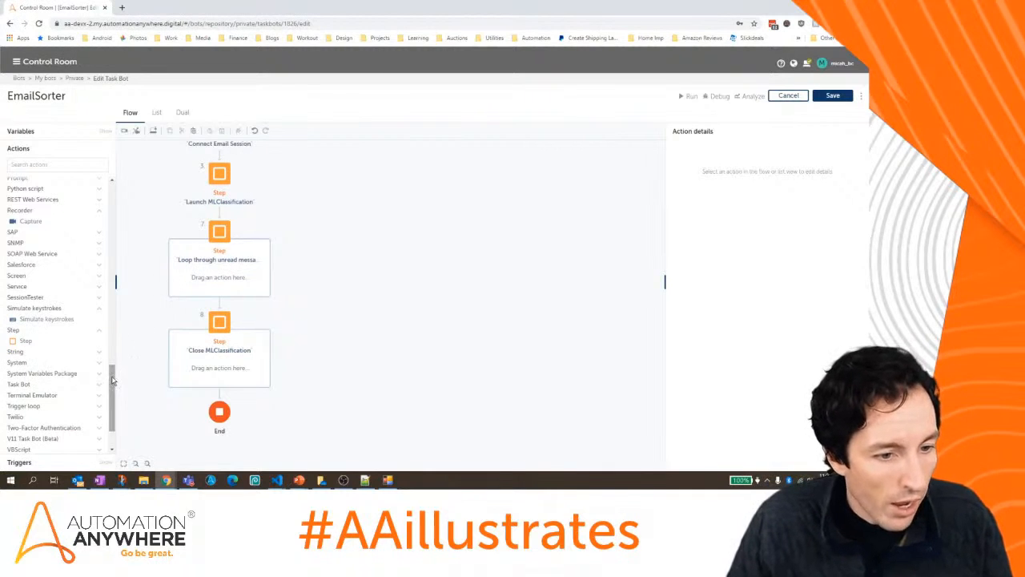
left_click_drag(115, 373, 114, 315)
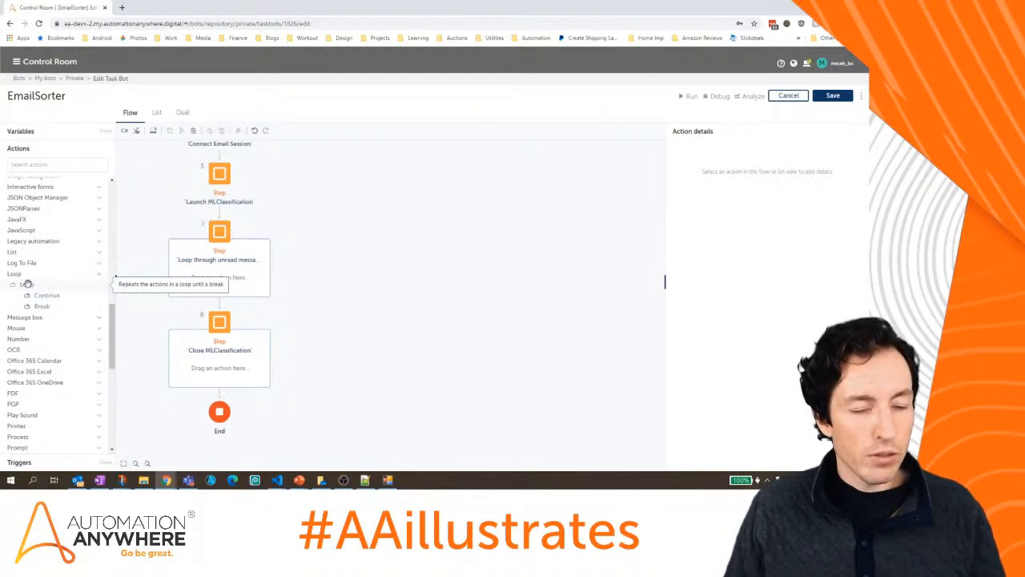
left_click_drag(26, 284, 193, 281)
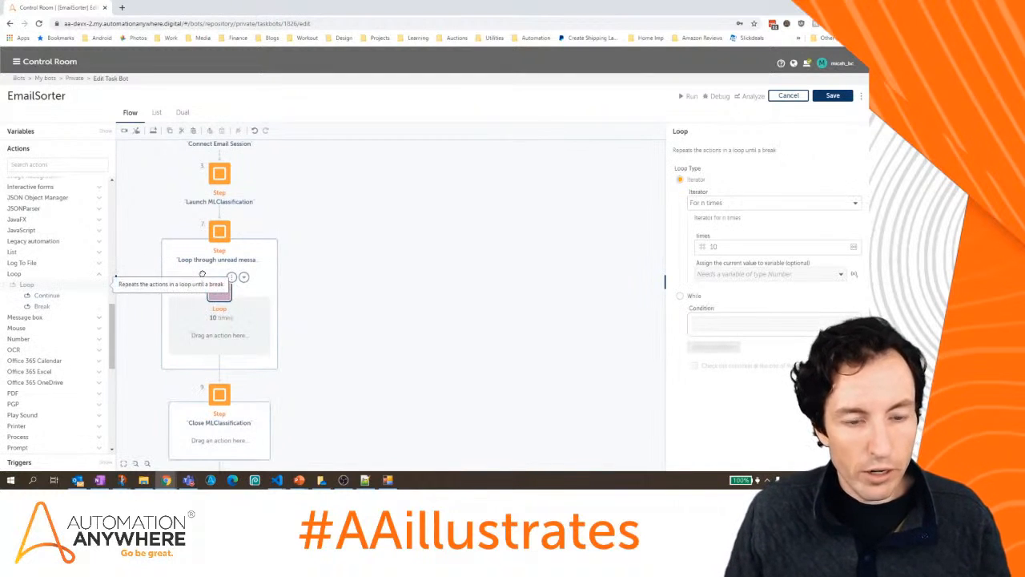
left_click(775, 207)
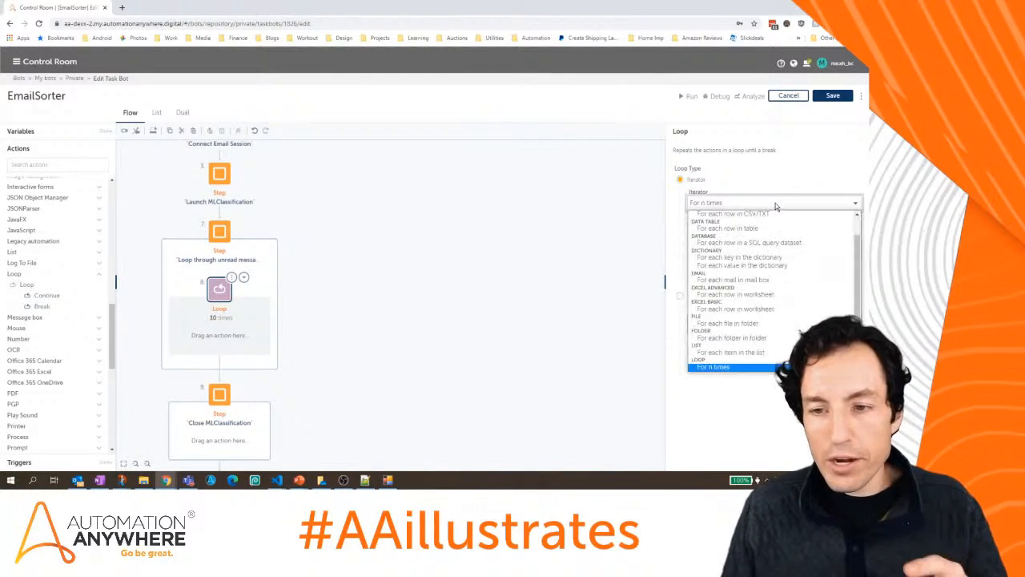
left_click(783, 281)
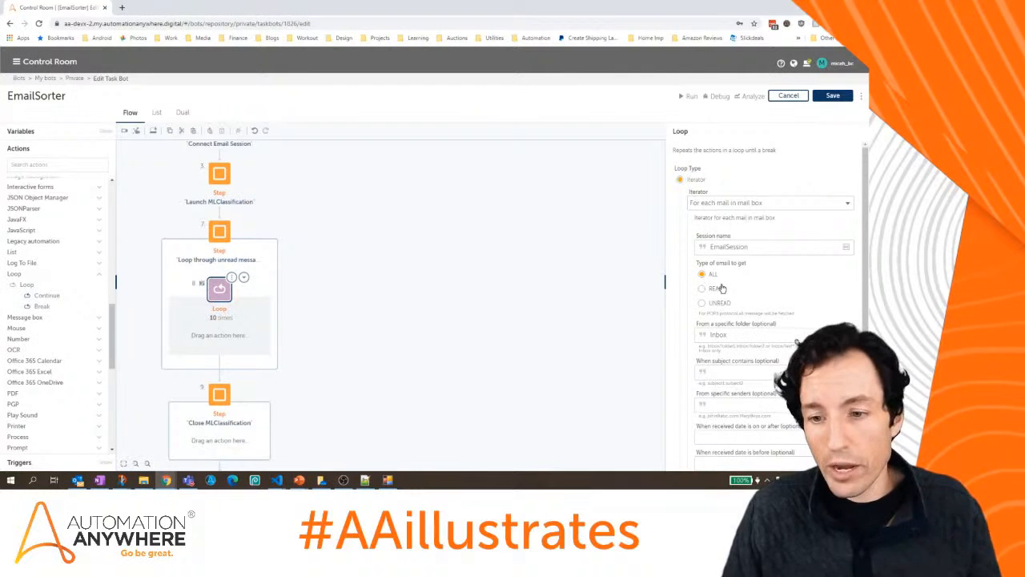
Set the mail loop's message format to PLAINTEXT.
scroll(806, 282, "down", 1)
scroll(806, 282, "down", 2)
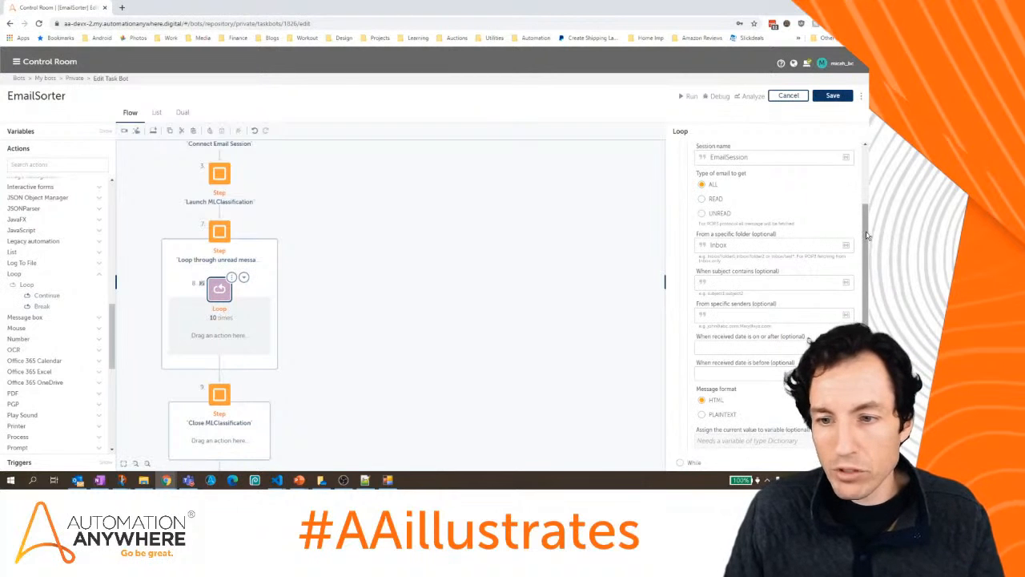
scroll(866, 234, "down", 2)
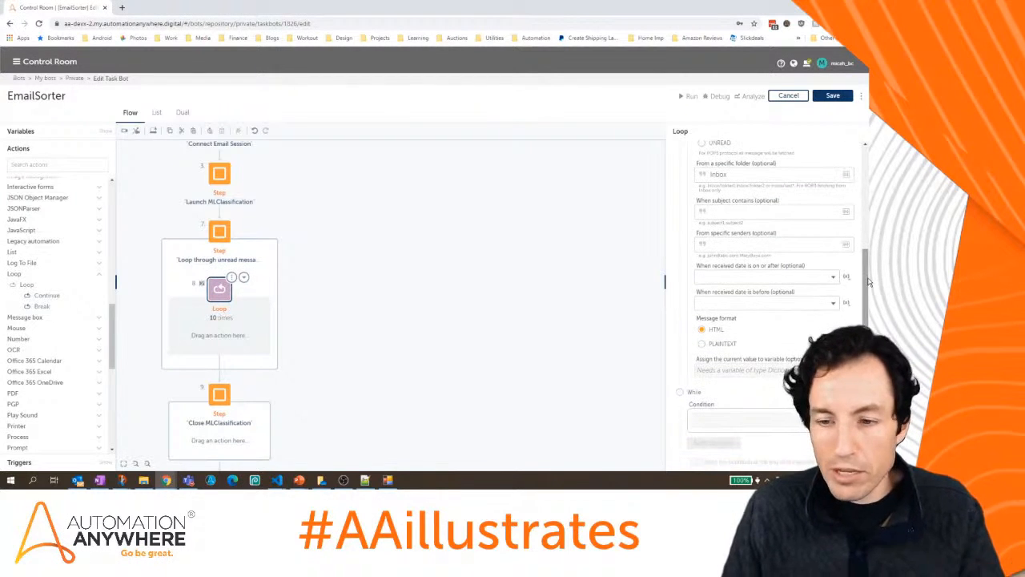
left_click(702, 345)
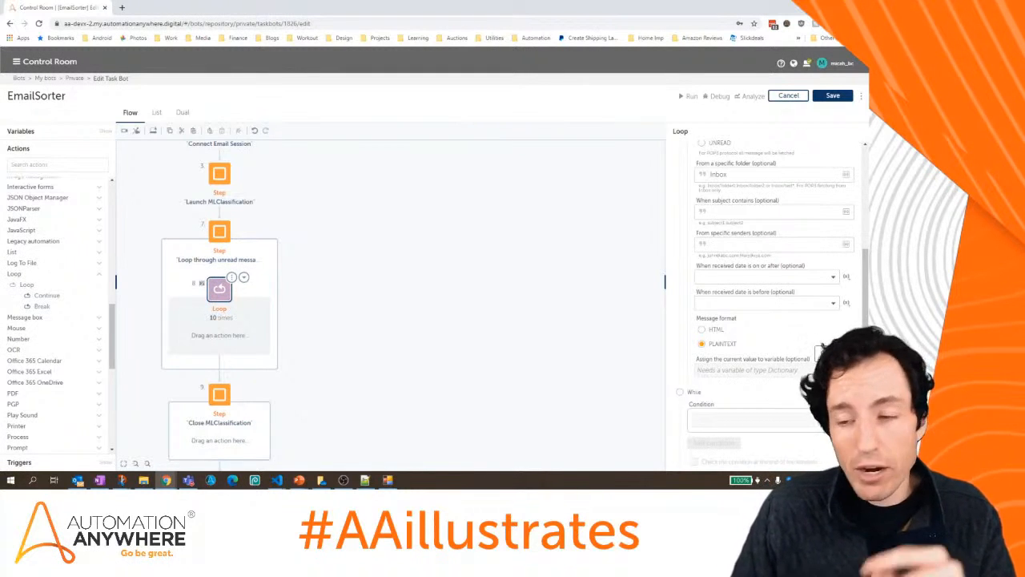
Create a dictionary variable named dCurrentEmail and assign the loop's current value to it.
left_click(846, 369)
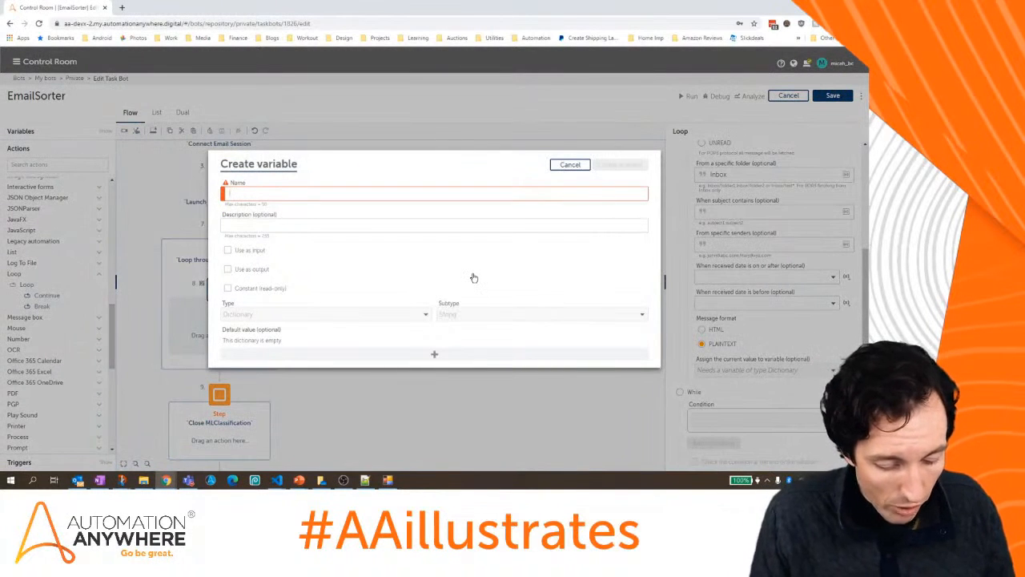
type("d")
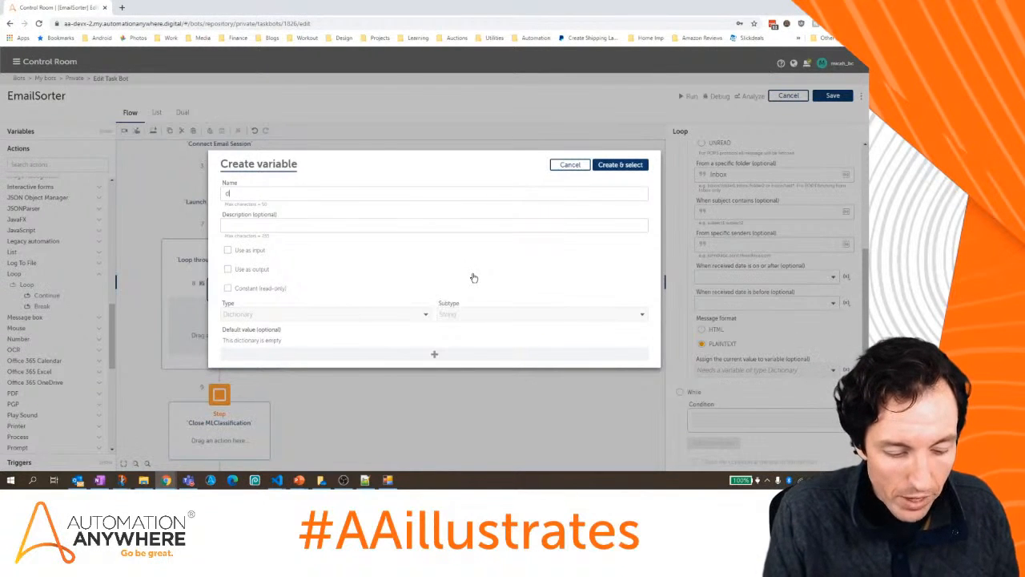
type("Curre")
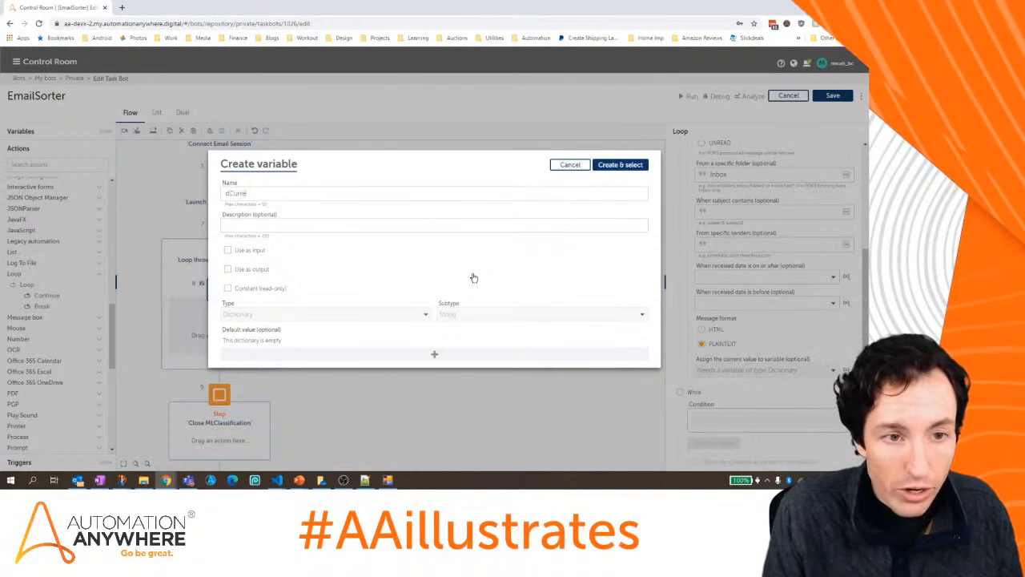
type("ntEmail")
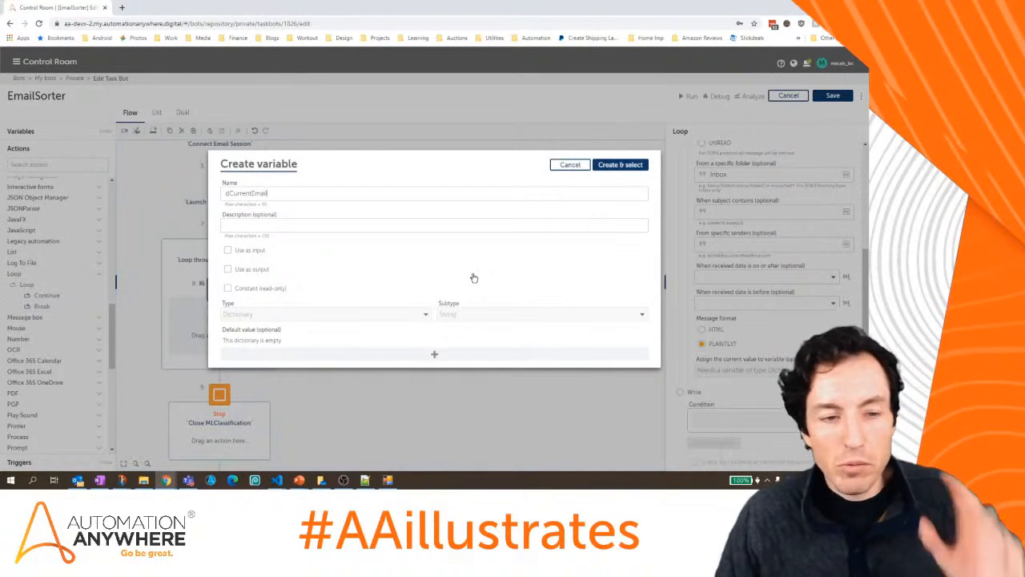
left_click(618, 166)
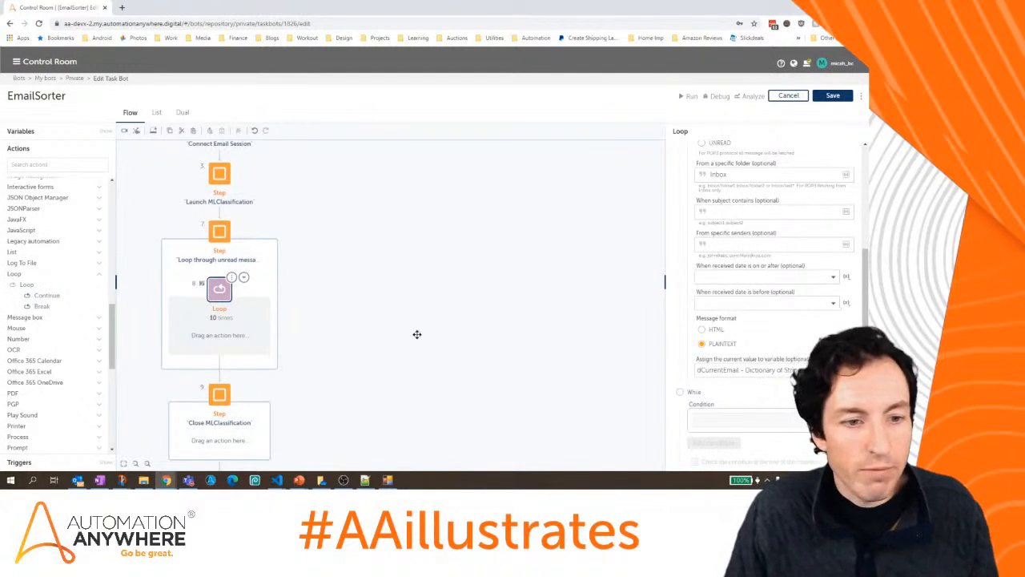
Add a JavaFX Show Dictionary action inside the mail loop of the unread messages step.
scroll(449, 306, "down", 2)
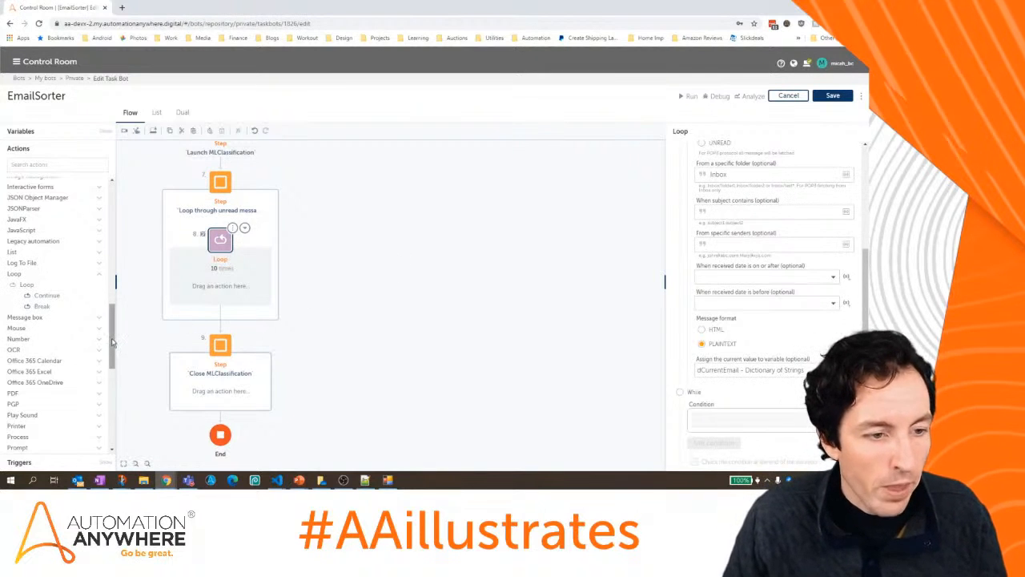
mouse_move(112, 343)
left_mouse_down()
mouse_move(113, 305)
mouse_move(113, 322)
left_mouse_up()
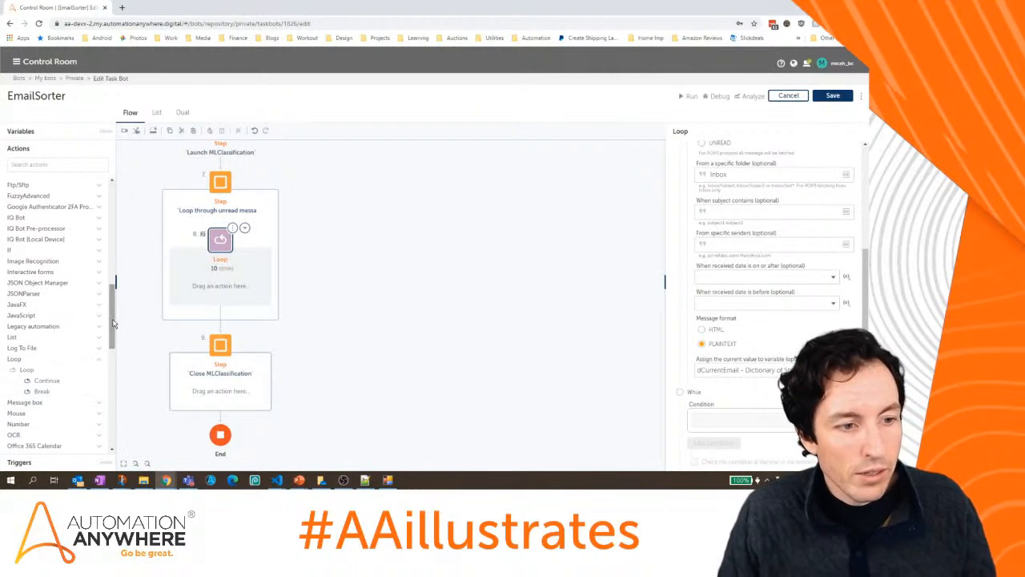
left_click(30, 307)
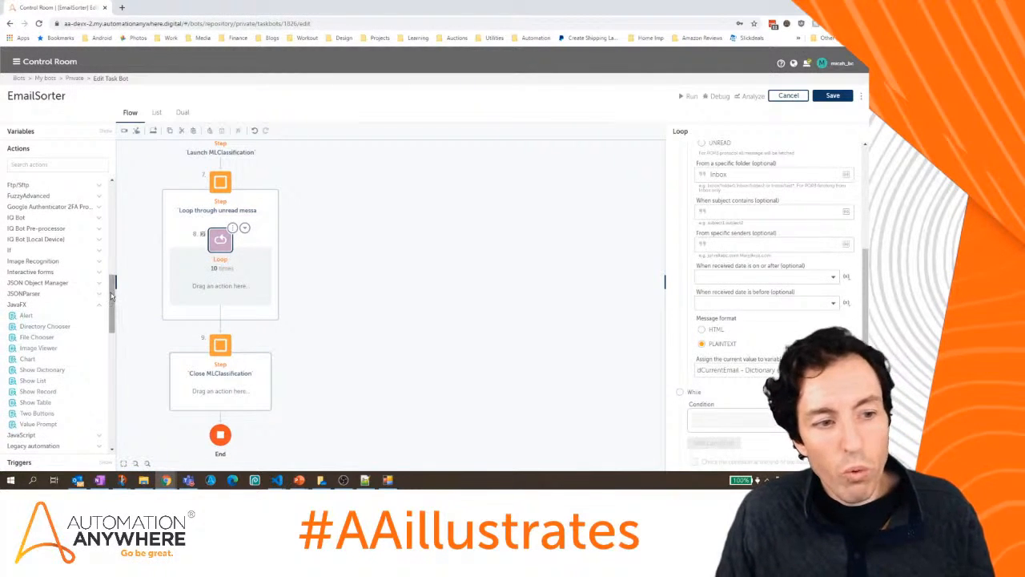
left_click_drag(112, 295, 112, 306)
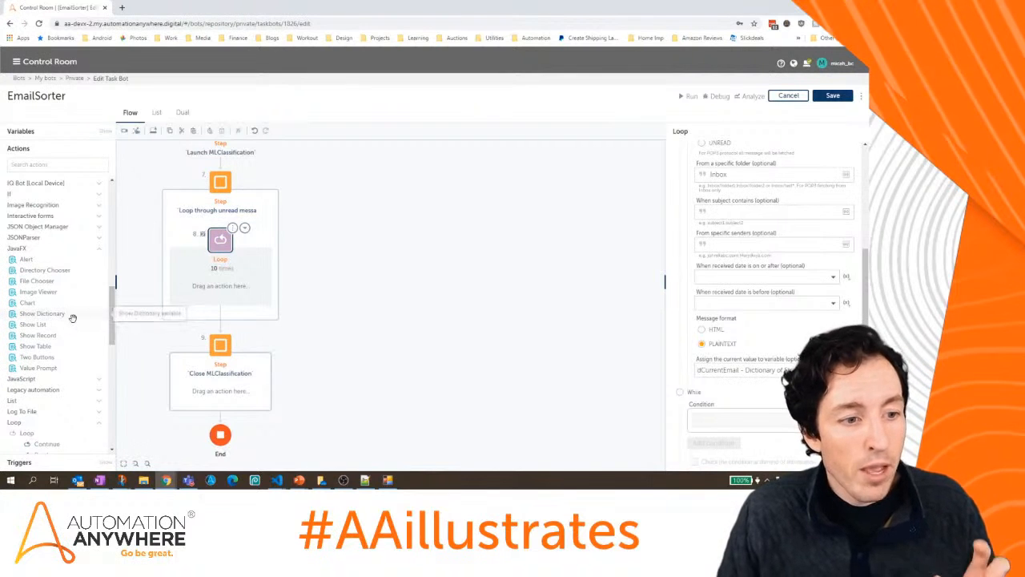
left_click_drag(52, 313, 230, 293)
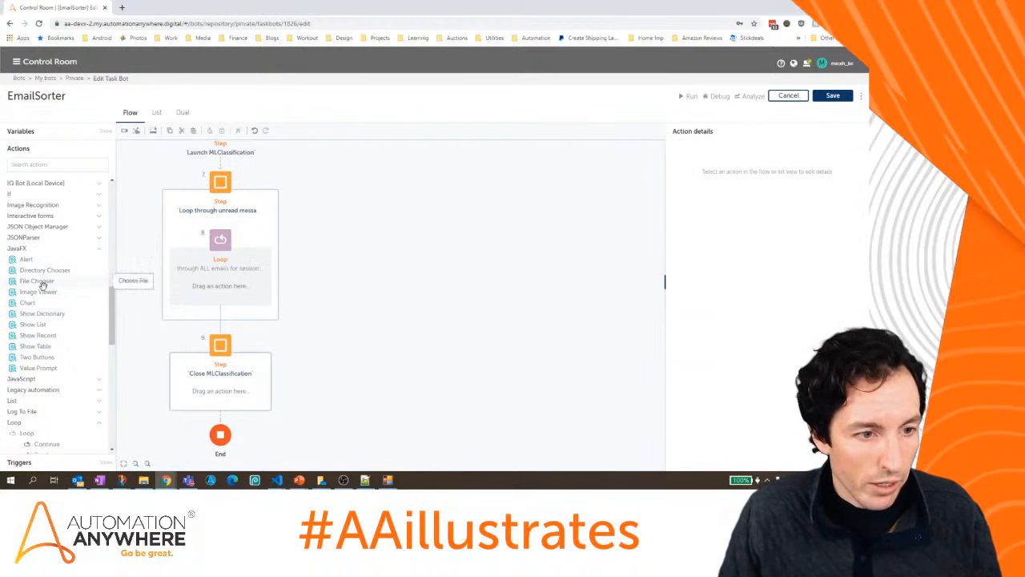
left_click_drag(43, 318, 233, 290)
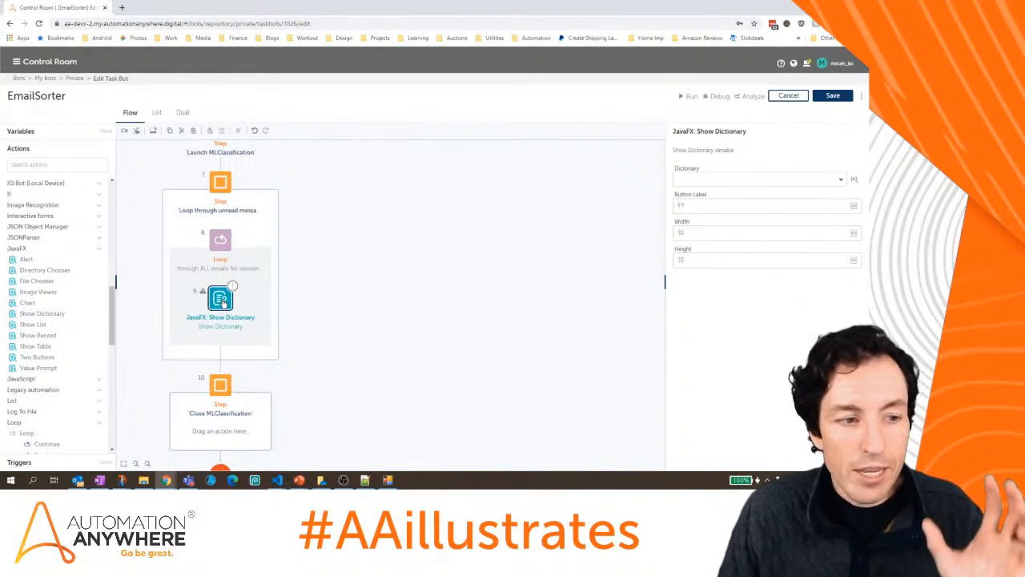
Configure Show Dictionary to display dCurrentEmail with the button label Close, width 500 and height 500.
left_click(695, 183)
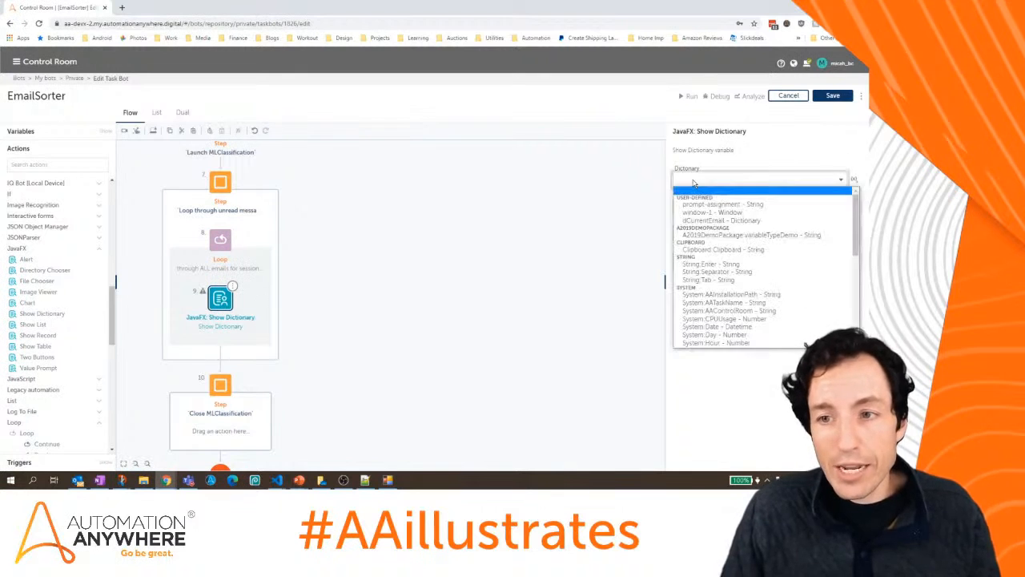
left_click(698, 221)
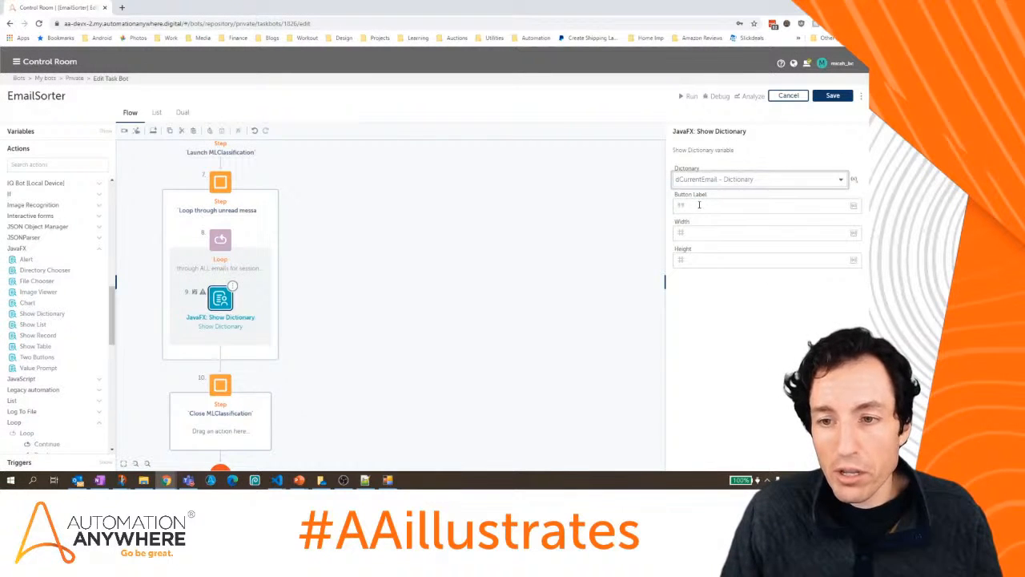
left_click(700, 205)
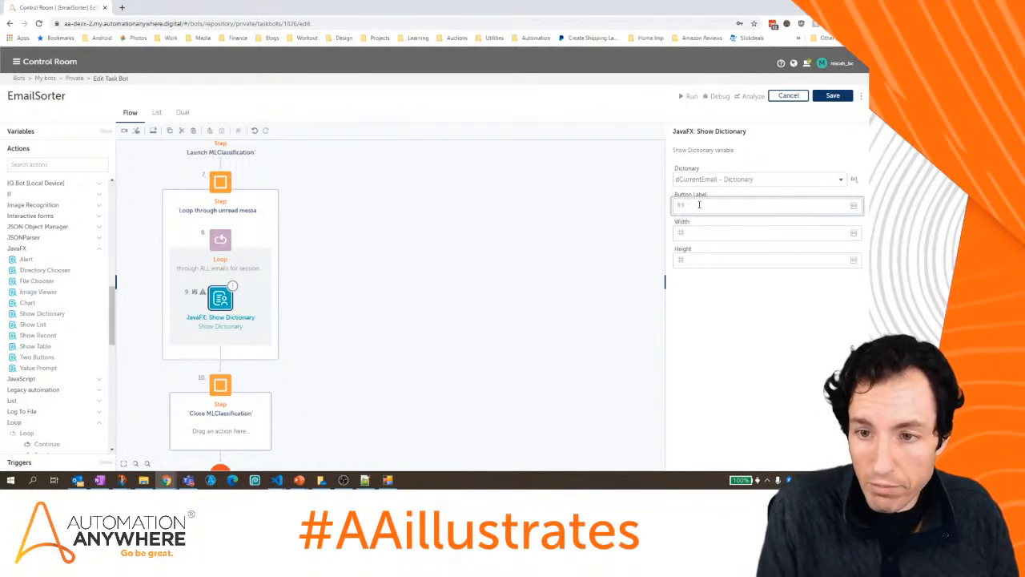
type("Close")
key("Tab")
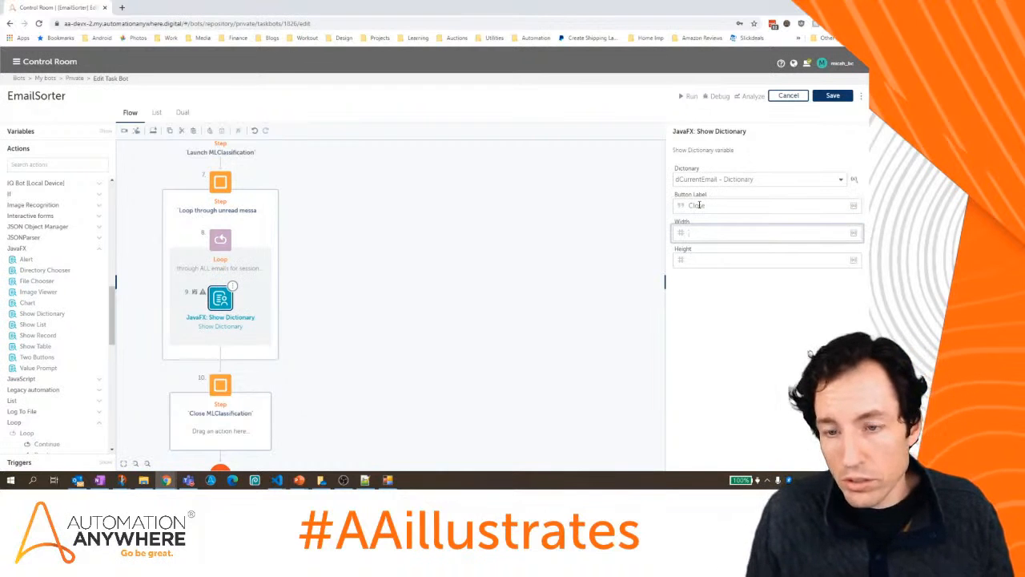
type("500")
key("Tab")
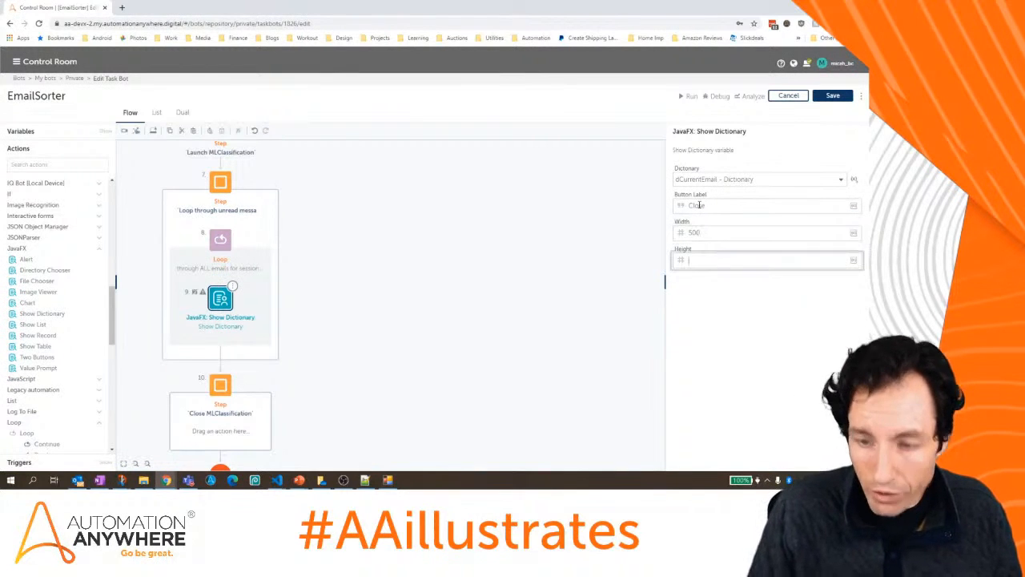
type("500")
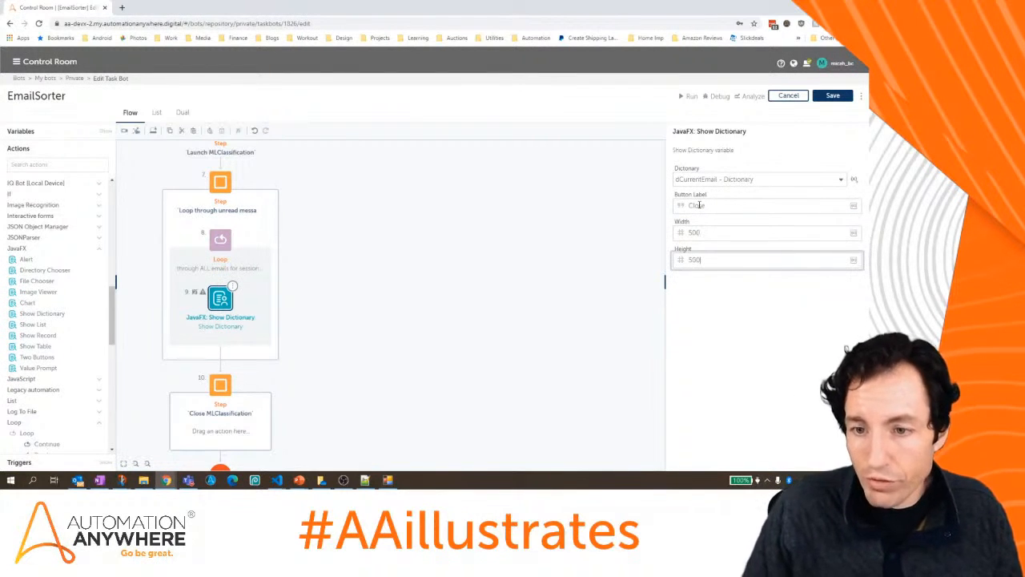
Save and run the EmailSorter bot, and bring the Gmail inbox window to the front.
left_click(833, 97)
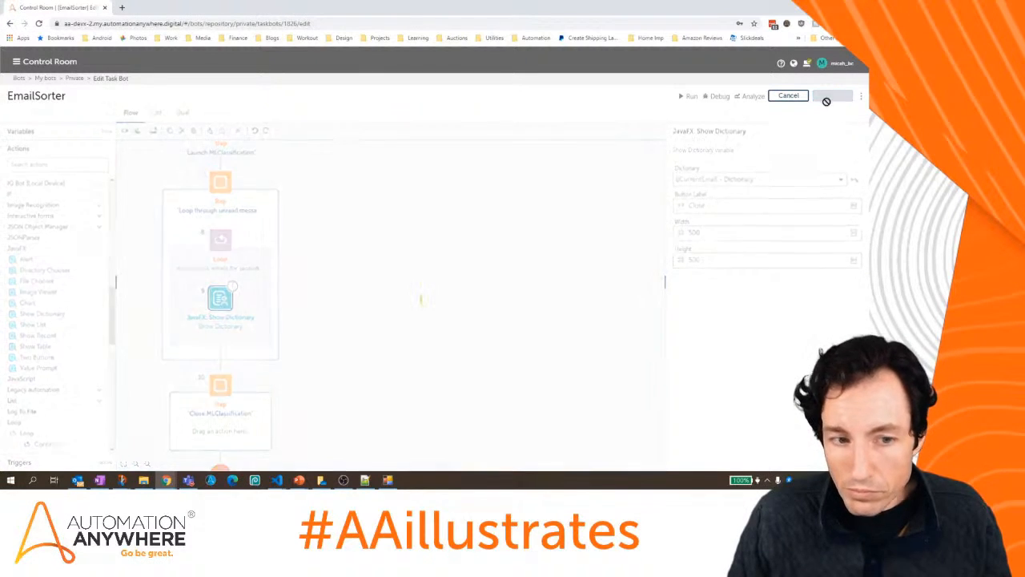
left_click(689, 97)
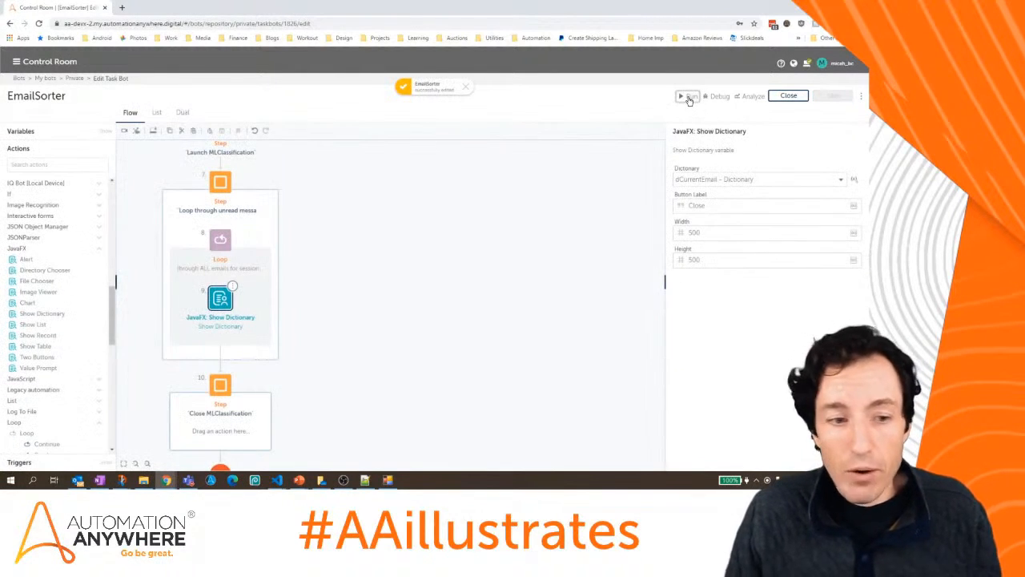
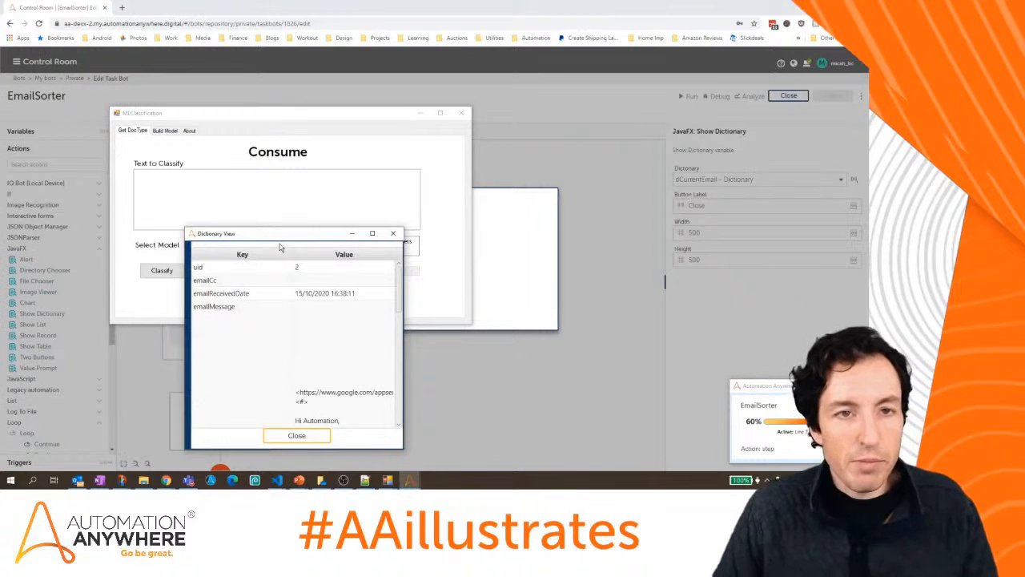
mouse_move(167, 481)
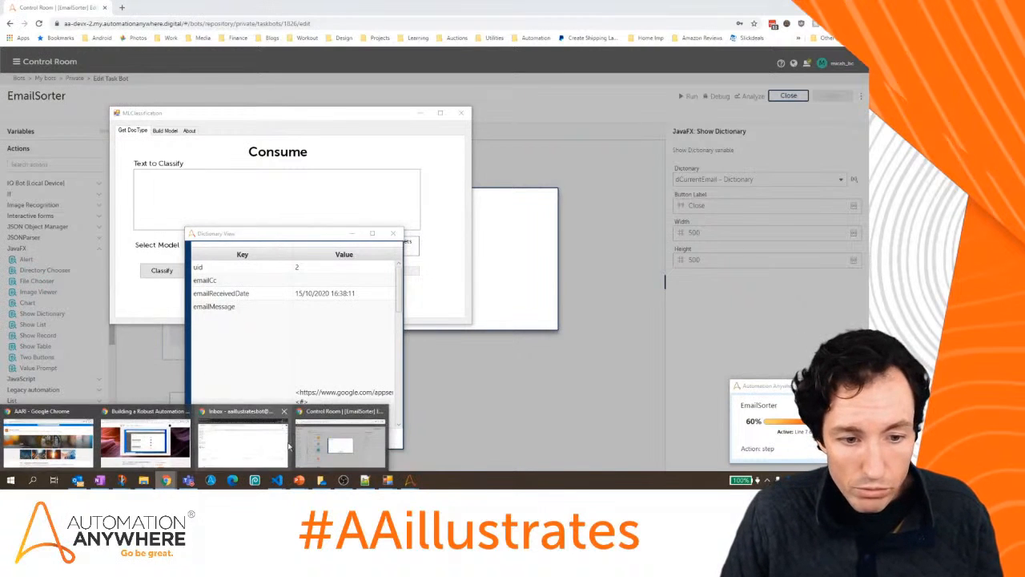
left_click(213, 441)
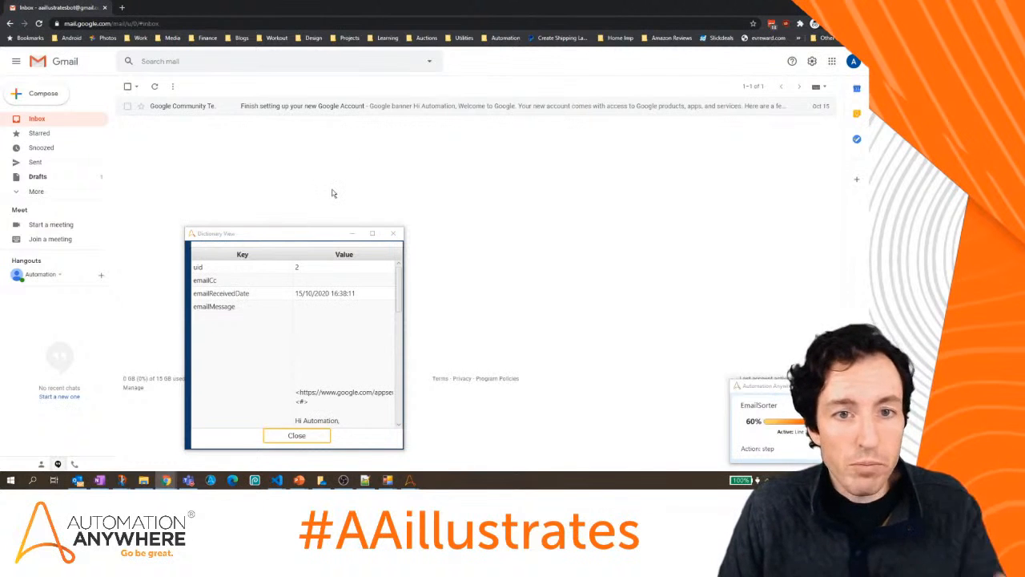
Examine the keys and values in the Dictionary View to find the key that holds the email body.
left_click(399, 275)
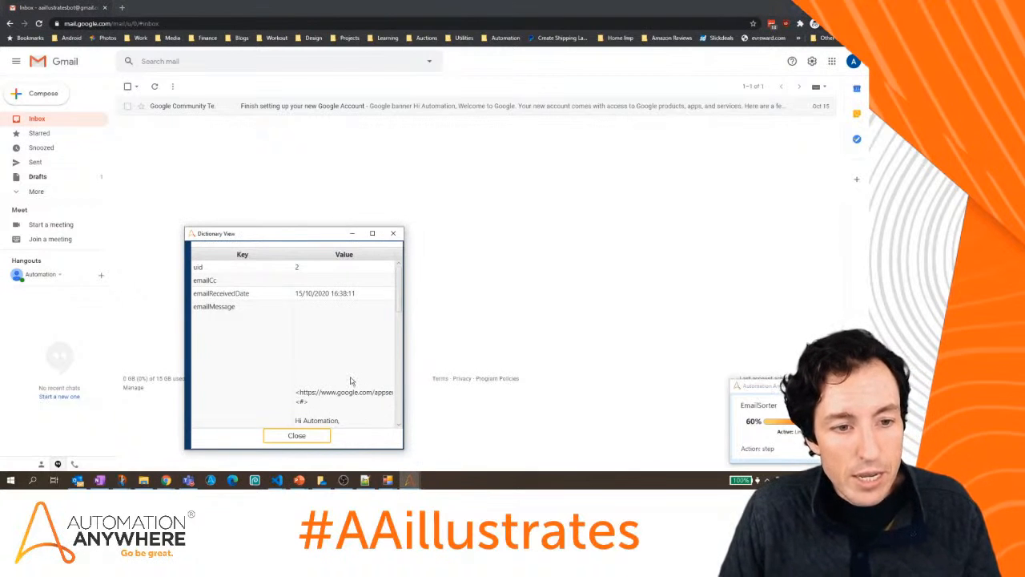
left_click(245, 315)
left_click(329, 320)
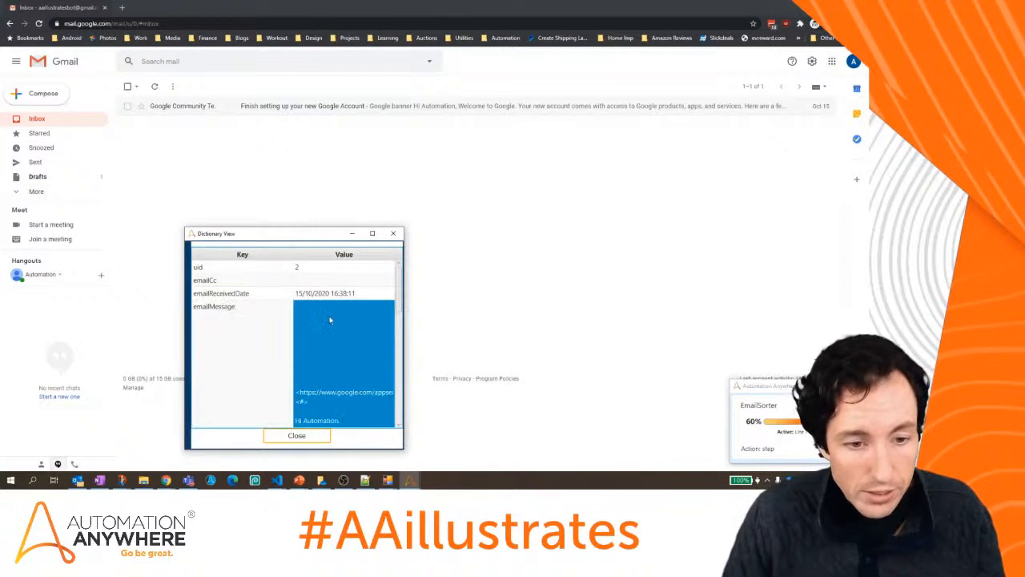
key("Down")
key("Down")
key("Down")
key("Down")
key("Down")
key("Down")
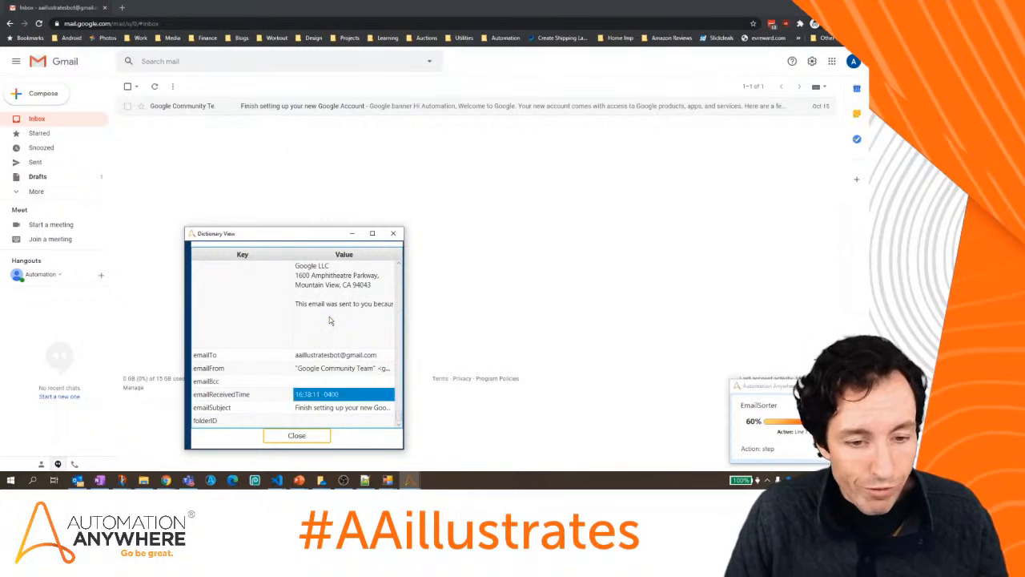
key("Up")
key("Up")
key("Up")
key("Up")
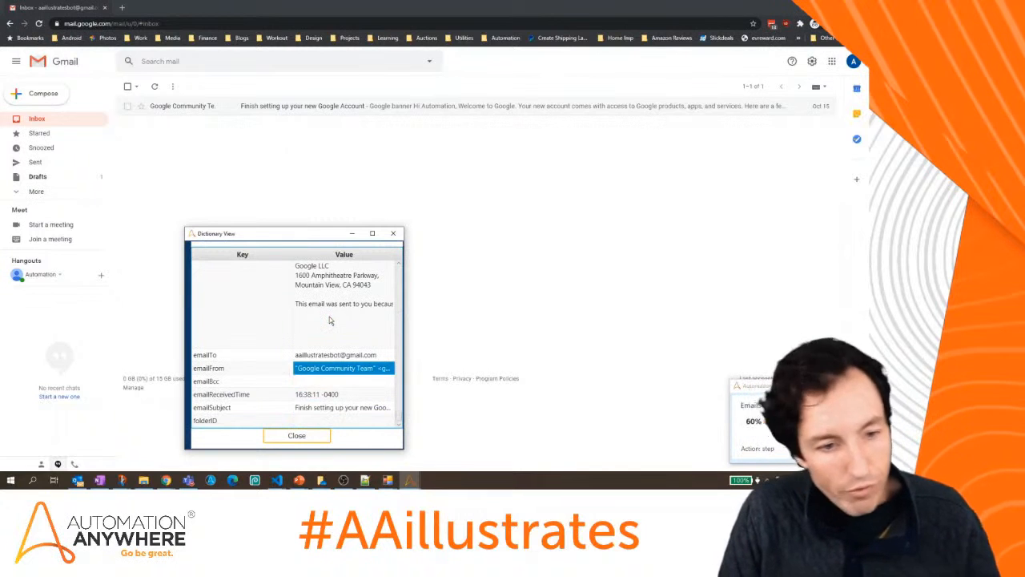
key("Down")
key("Down")
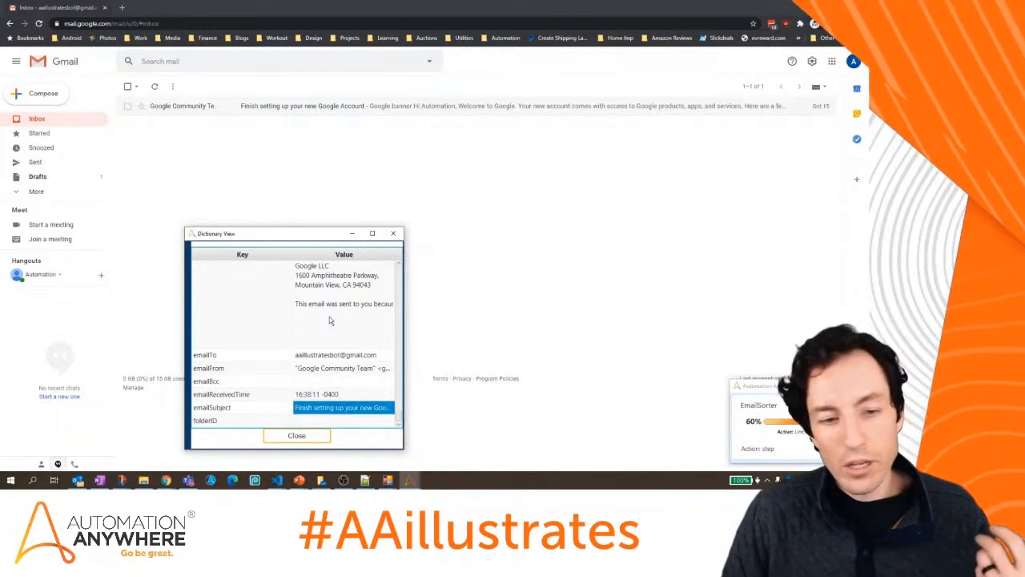
key("Up")
key("Up")
key("Up")
key("Up")
key("Up")
key("Up")
key("Up")
key("Down")
key("Down")
key("Down")
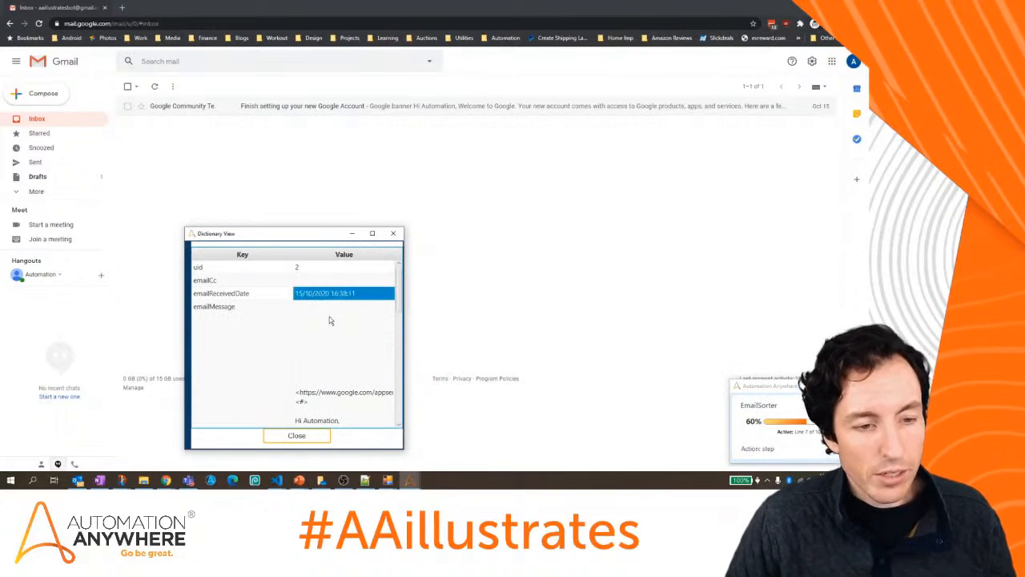
key("Up")
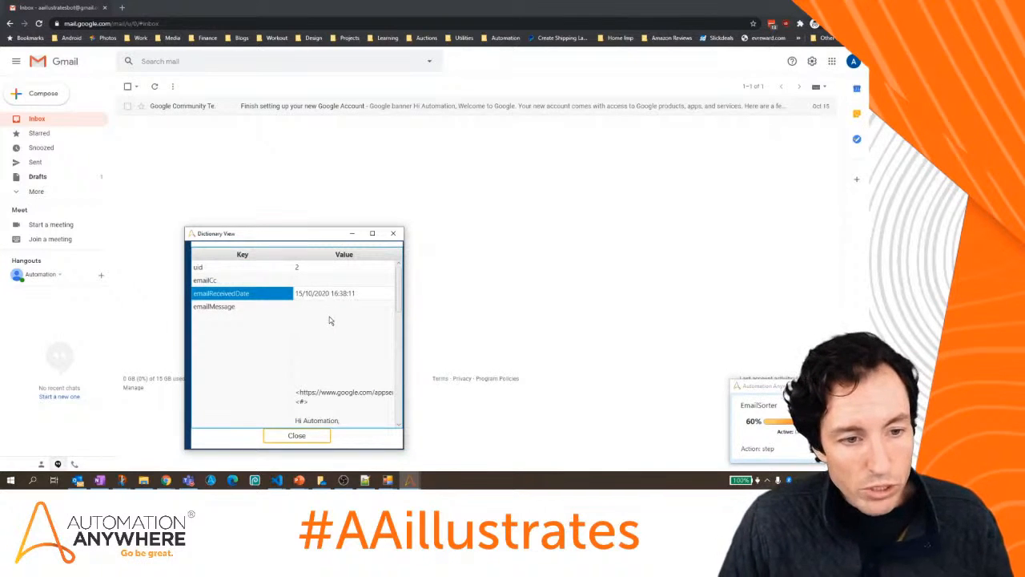
left_click(238, 312)
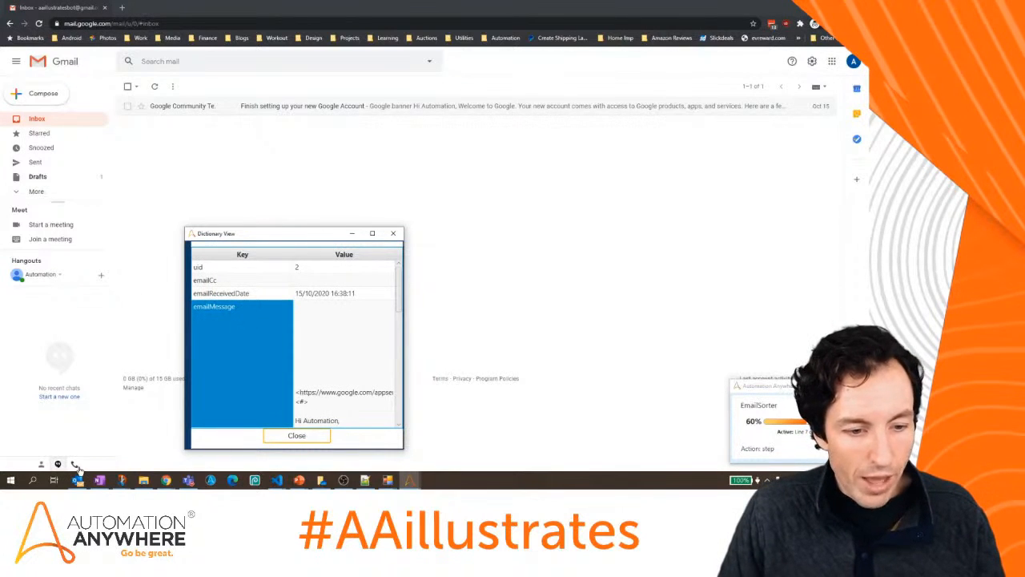
Open Notepad, note down the dictionary key emailMessage, and move the note out of the way.
left_click(11, 481)
type("notepad")
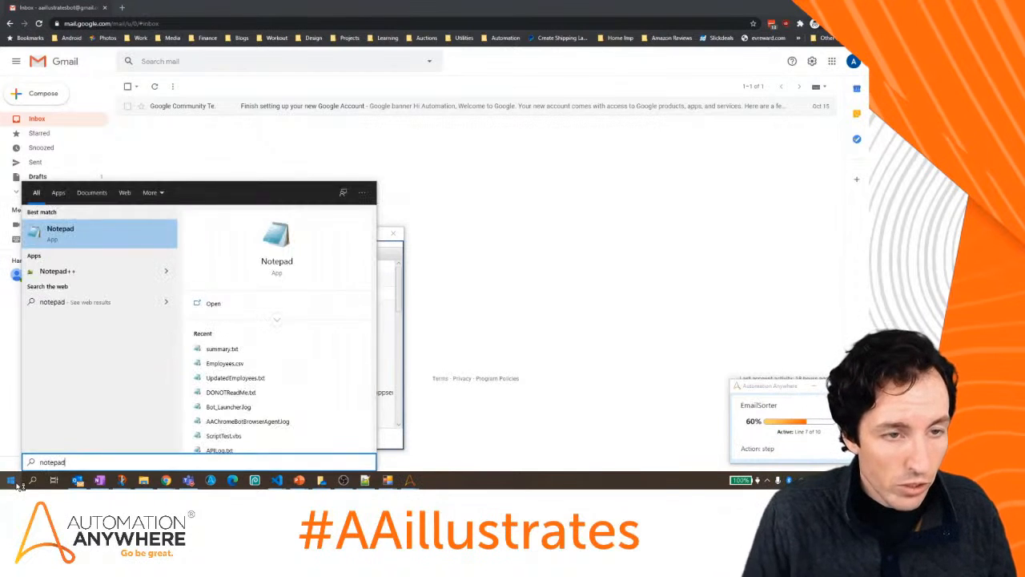
key("Return")
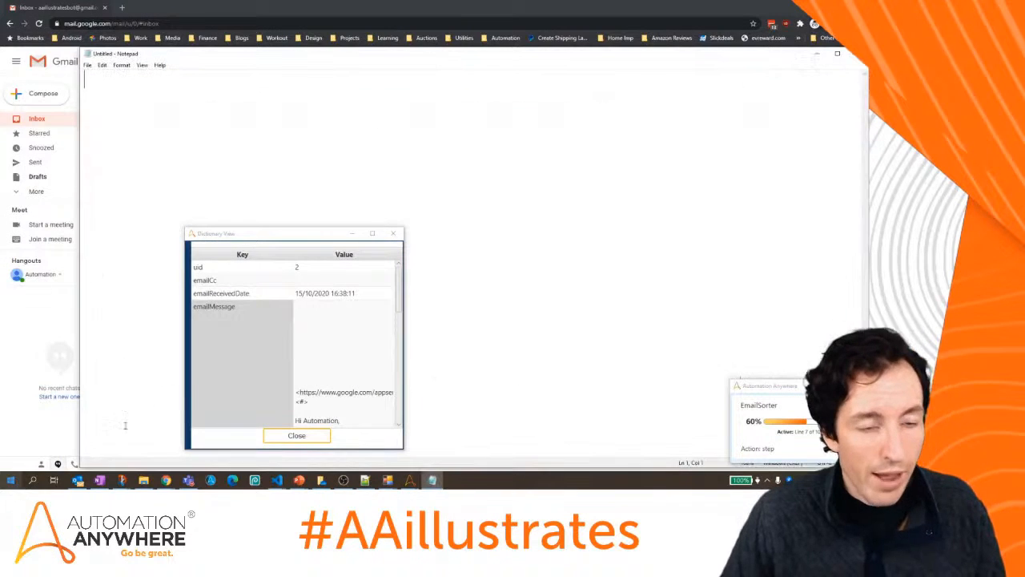
type("emailMes")
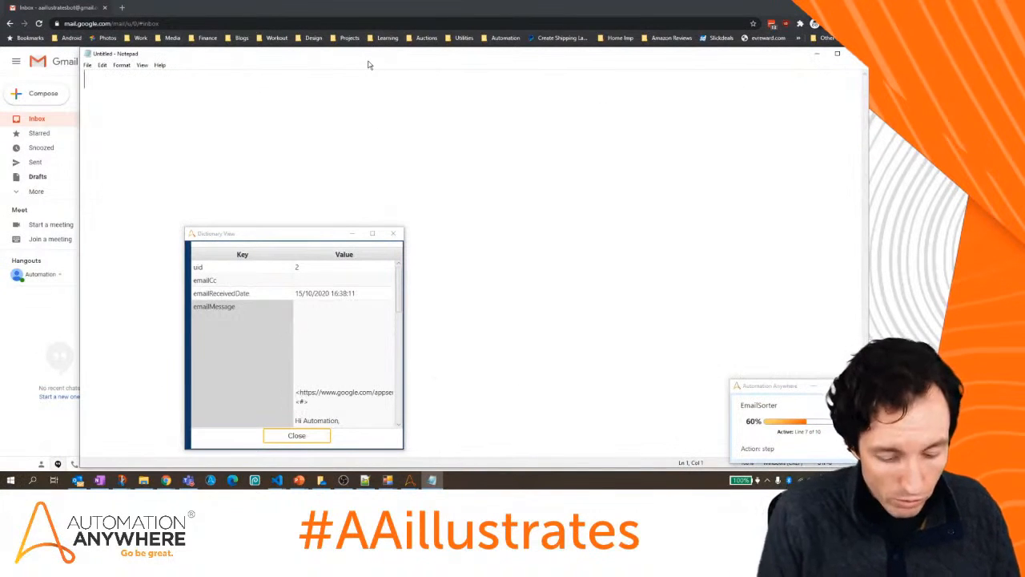
type("sage")
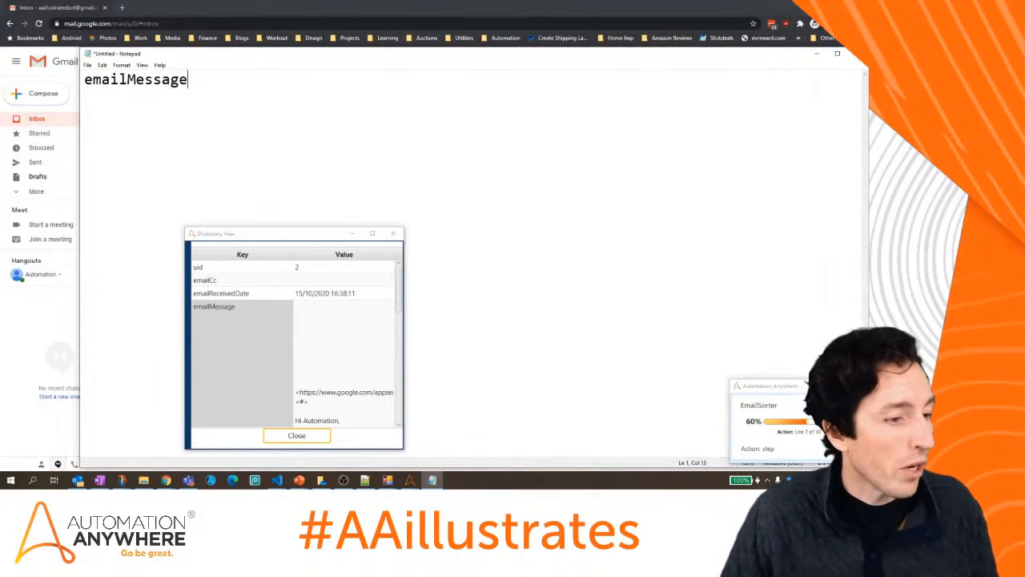
left_click_drag(311, 53, 0, 58)
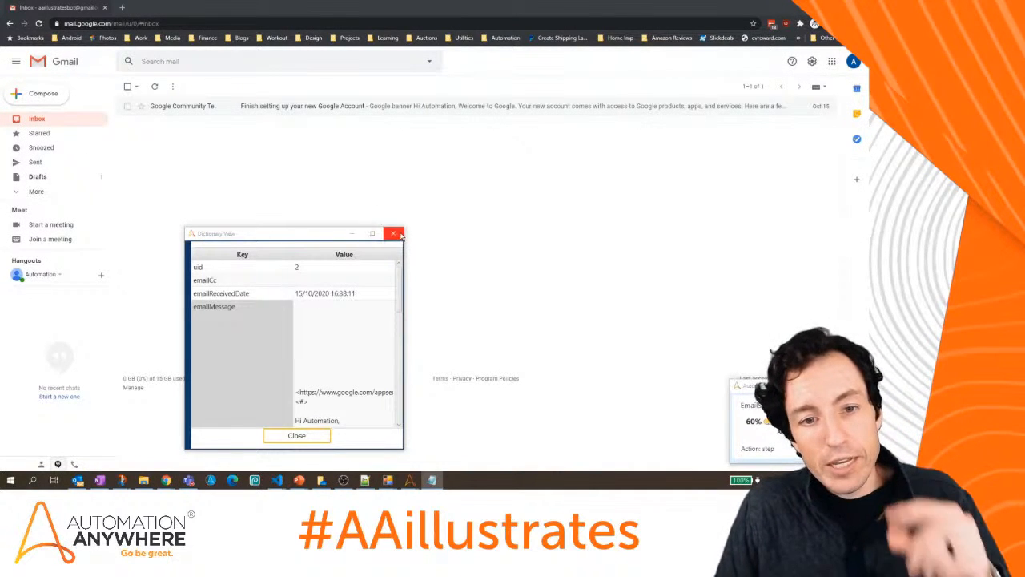
Close the Dictionary View and the MLClassification window launched by the bot, clearing the inbox away to return to the EmailSorter flow.
left_click(321, 436)
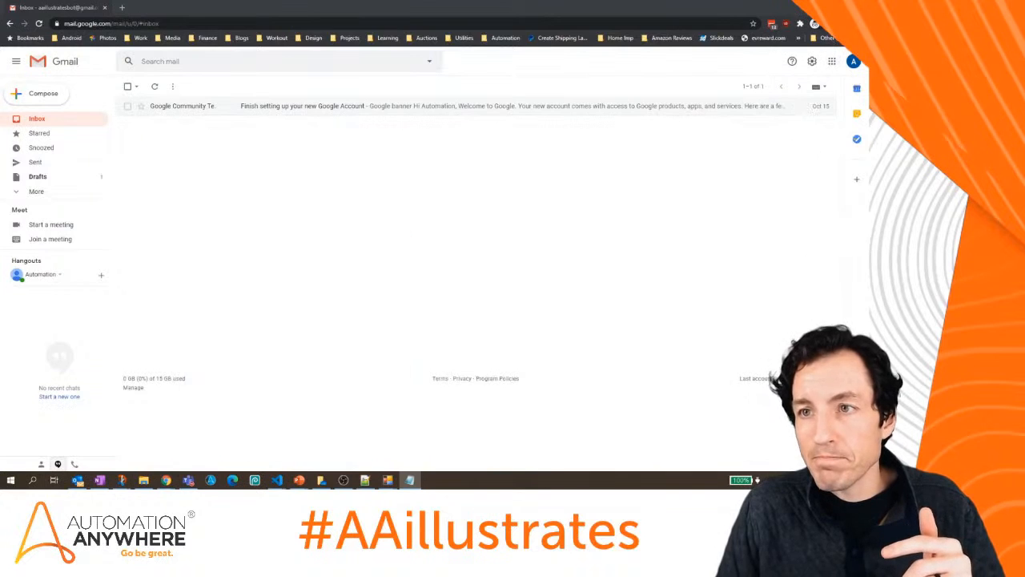
left_click(817, 6)
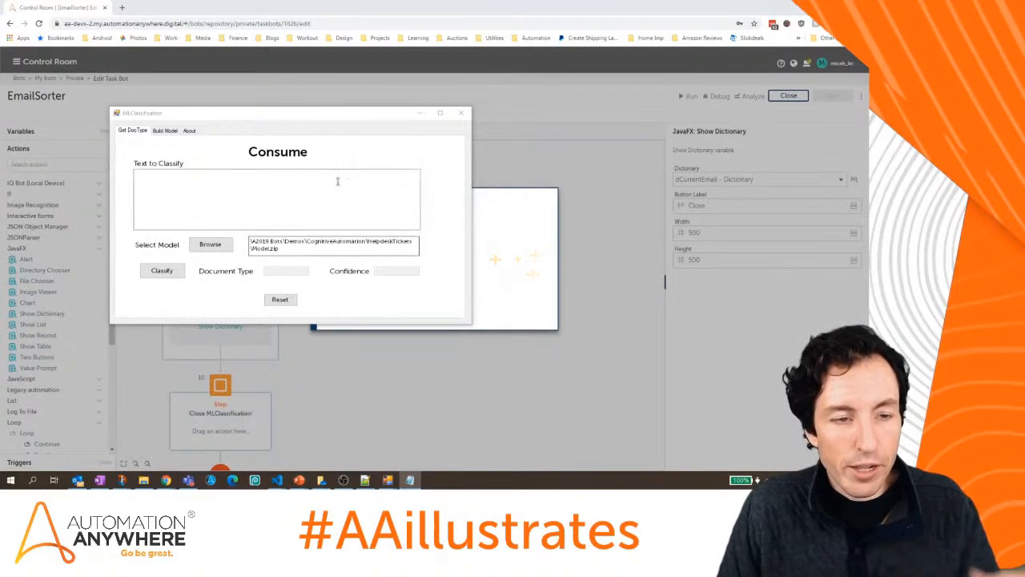
left_click(193, 182)
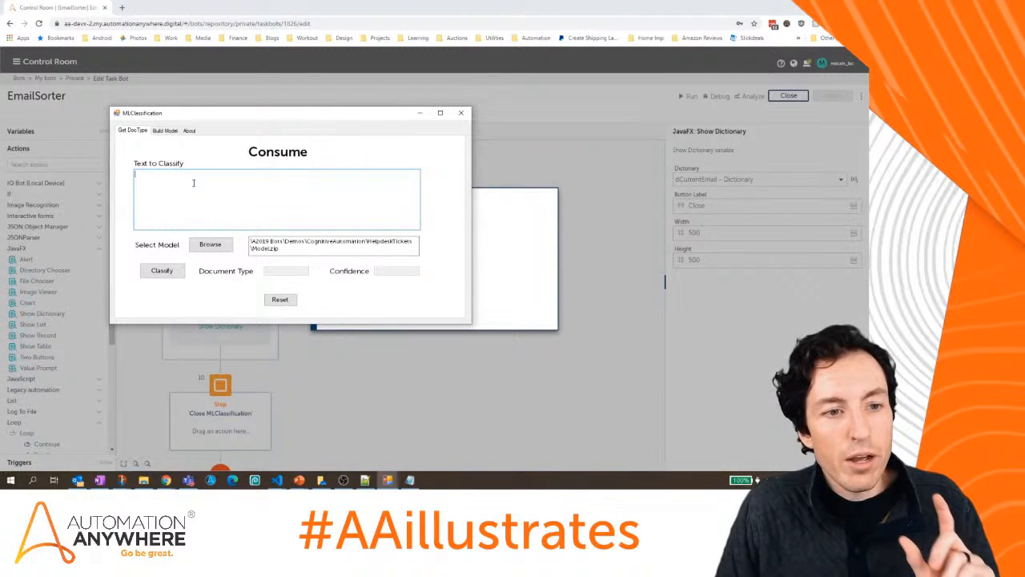
left_click(463, 114)
left_click(437, 316)
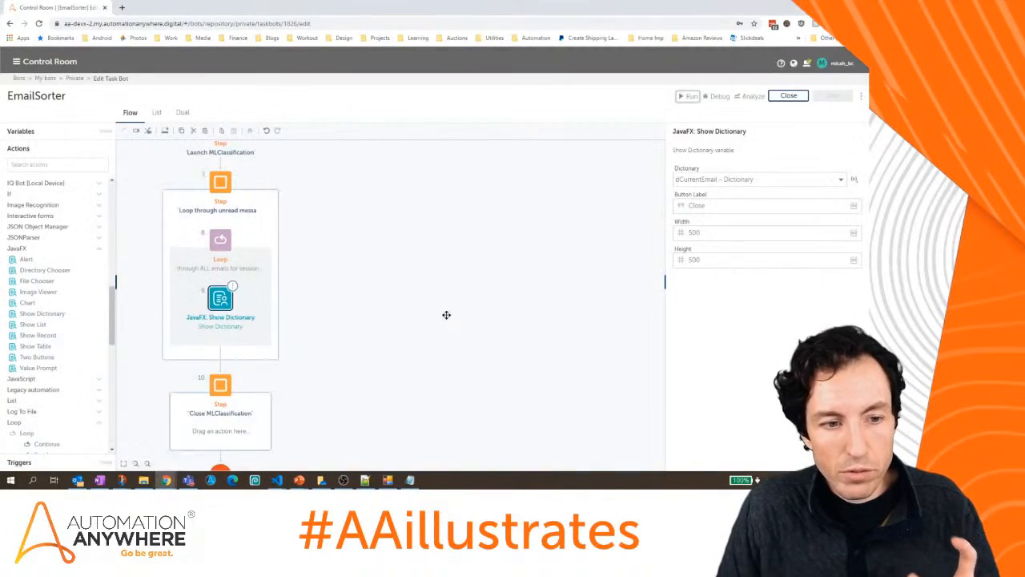
left_click(388, 480)
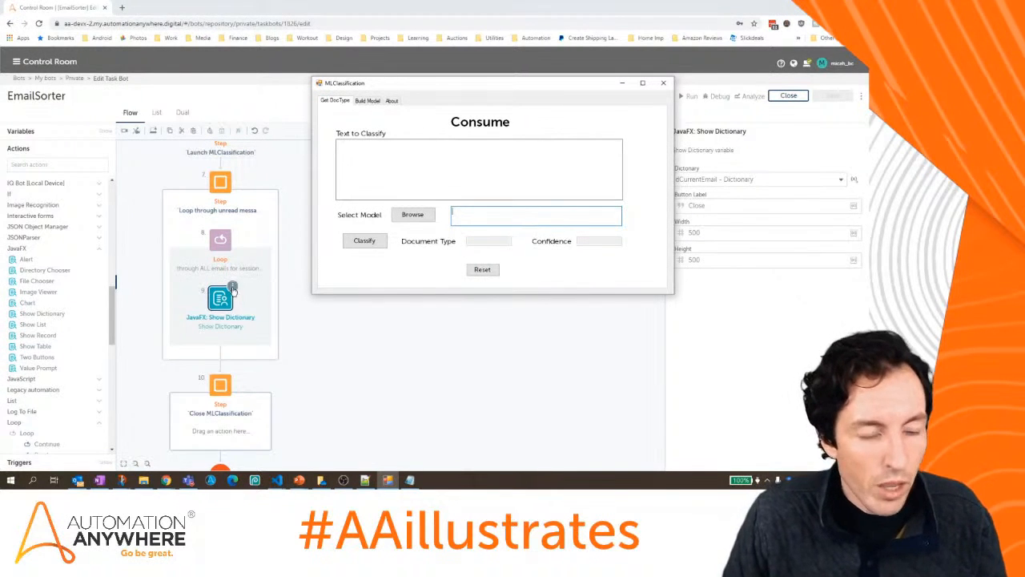
Delete the JavaFX Show Dictionary action from the mail loop.
right_click(235, 293)
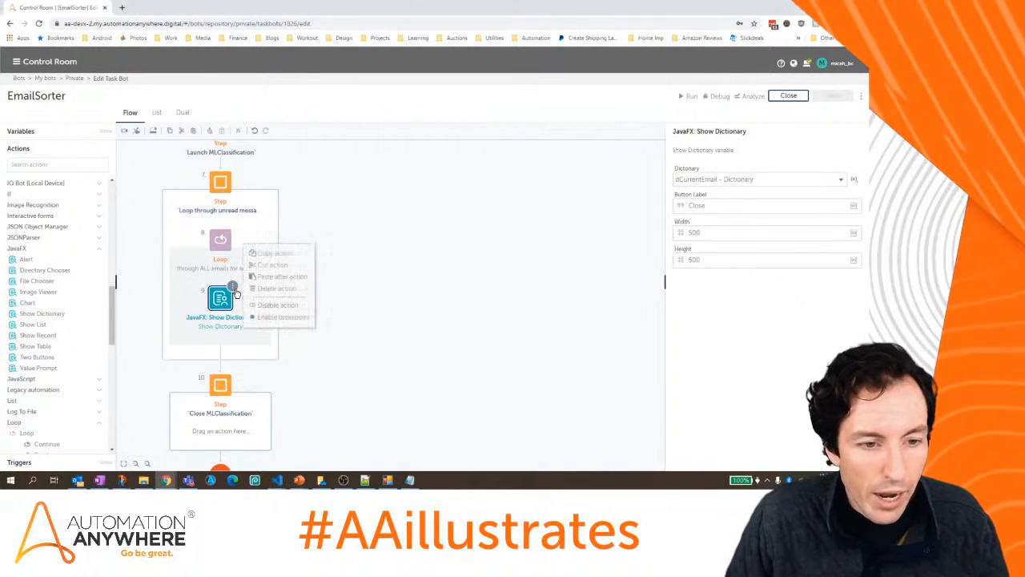
left_click(288, 292)
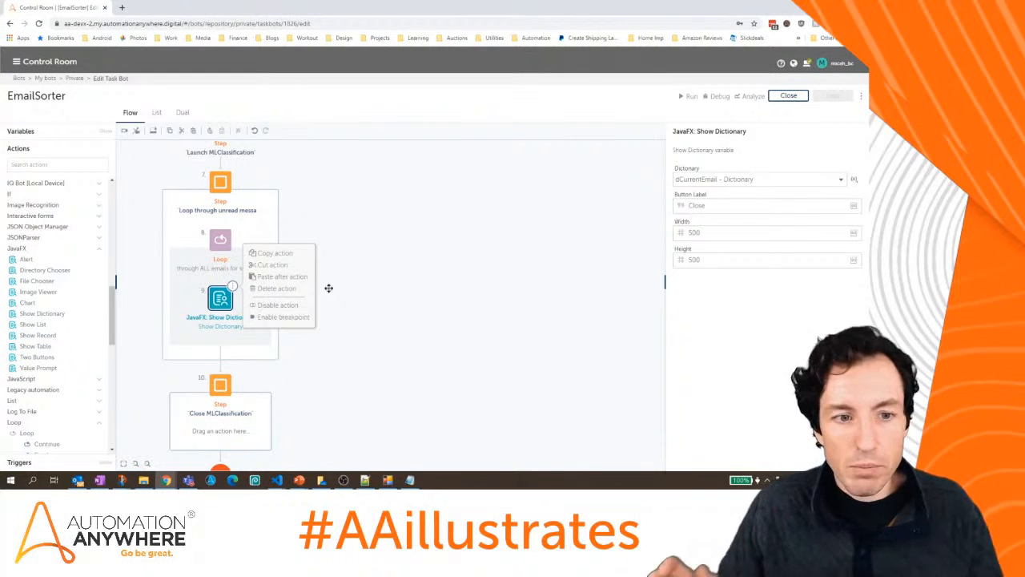
left_click(288, 290)
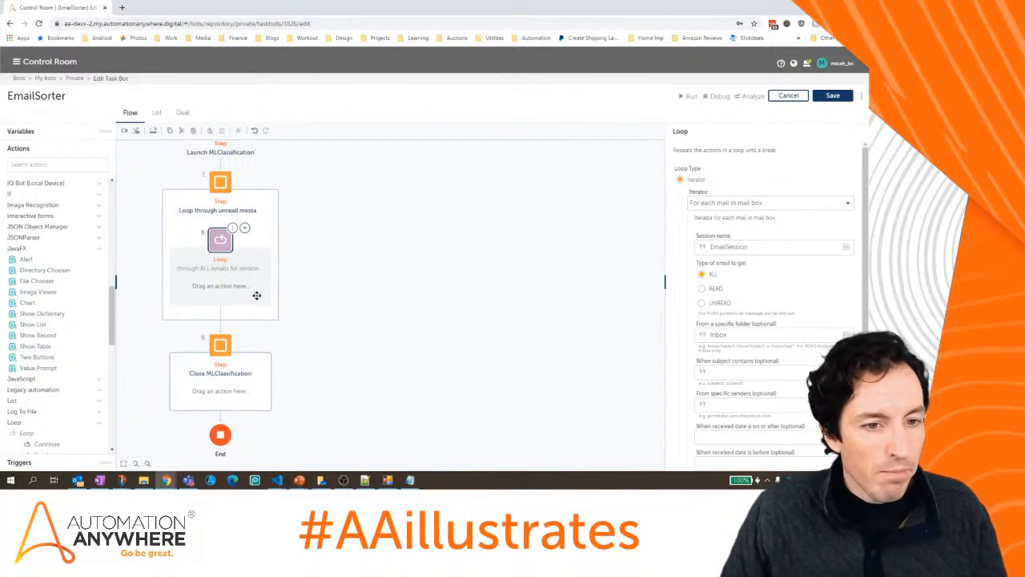
Set the mail loop's type of email to get to UNREAD.
scroll(755, 283, "down", 2)
scroll(755, 282, "up", 2)
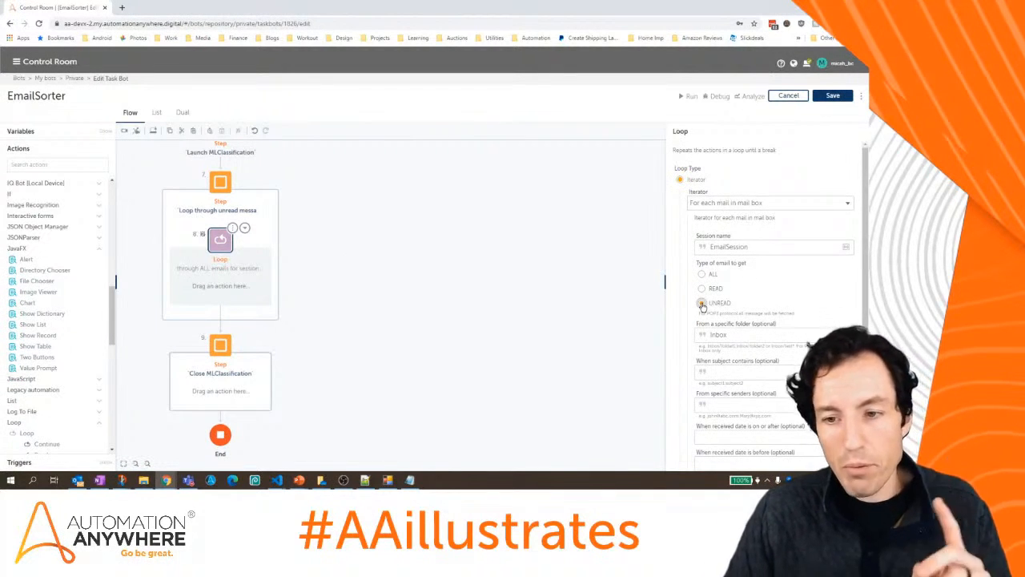
left_click(702, 305)
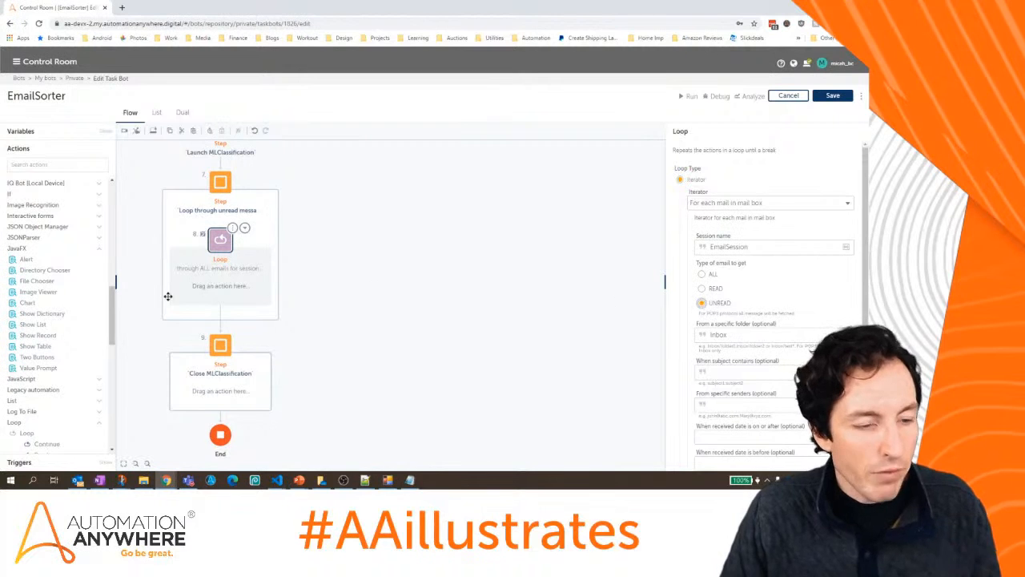
Add a String Assign action inside the loop over unread emails.
left_click_drag(113, 309, 109, 403)
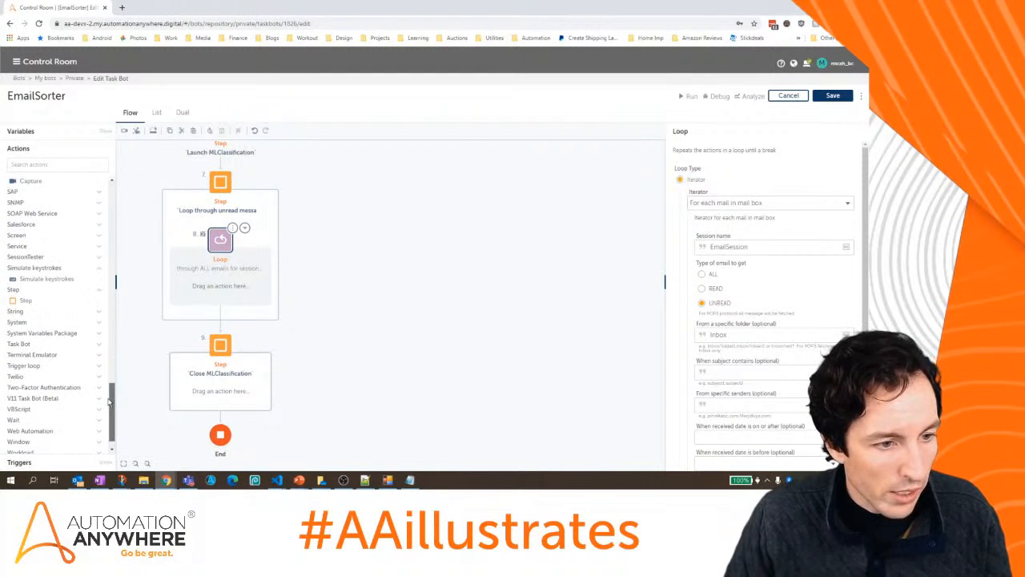
left_click(26, 314)
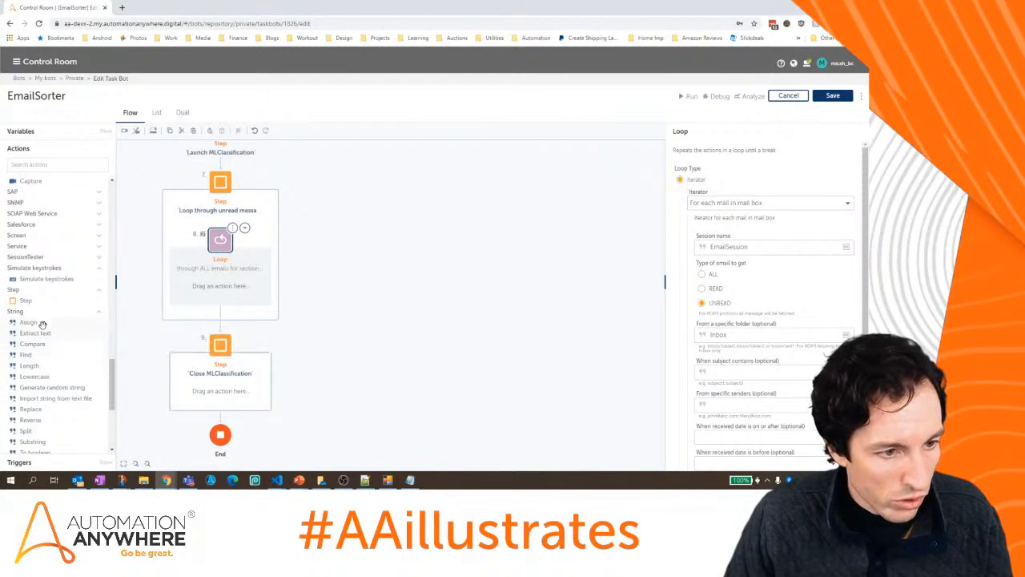
left_click_drag(39, 323, 242, 283)
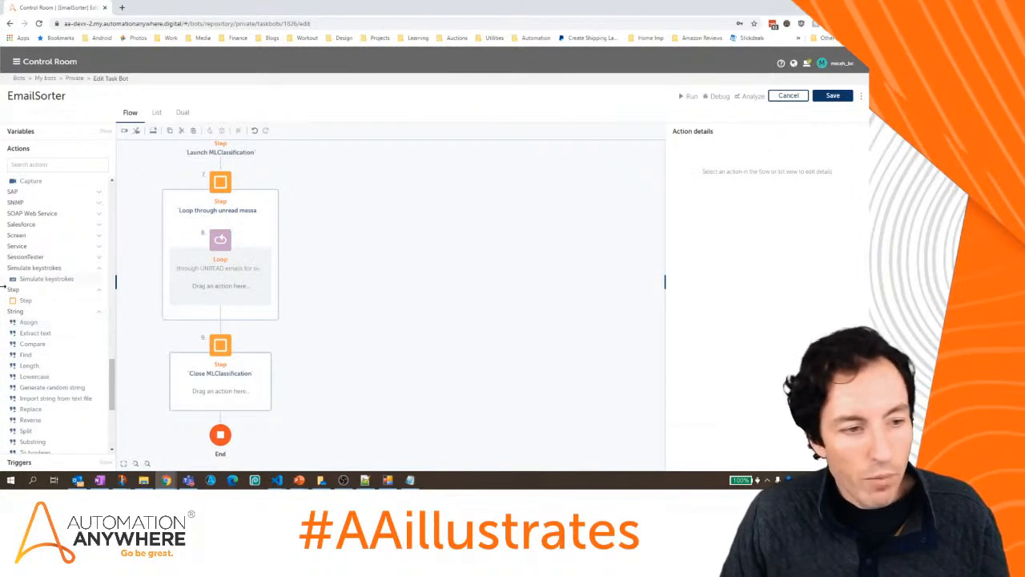
left_click_drag(32, 323, 254, 290)
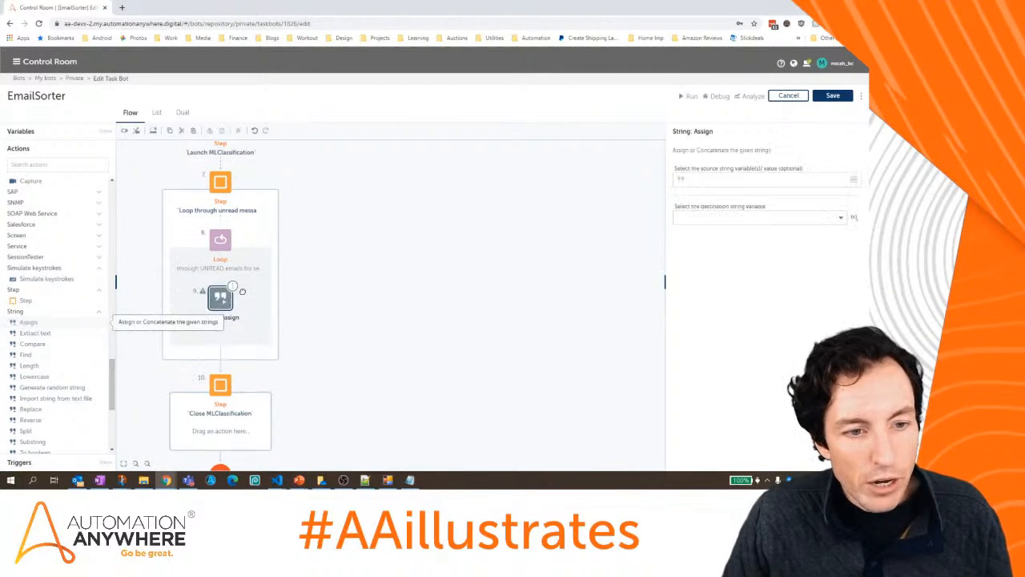
Set the String Assign source to the emailMessage key of the dCurrentEmail dictionary variable.
left_click(736, 177)
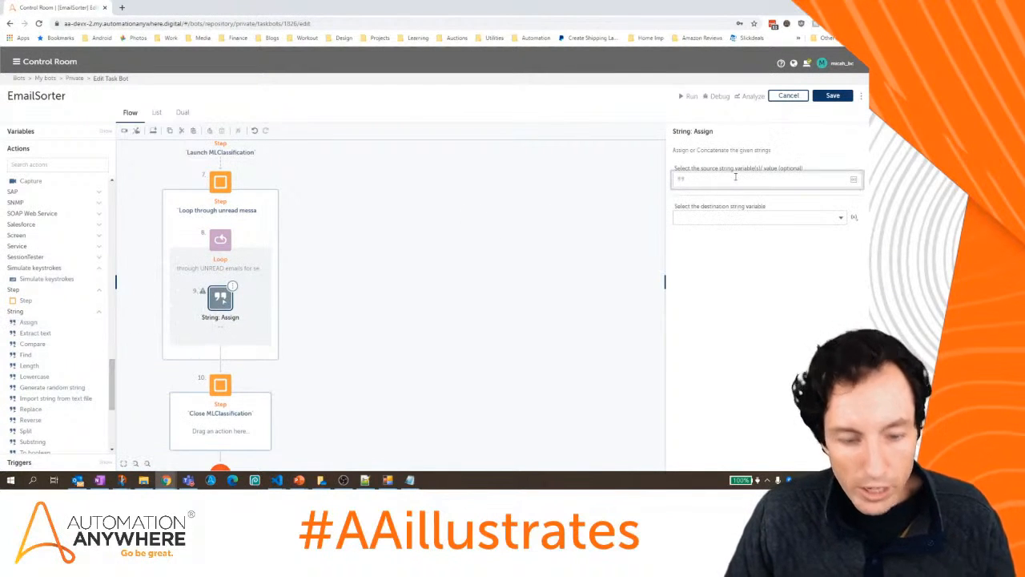
key("F2")
left_click(496, 267)
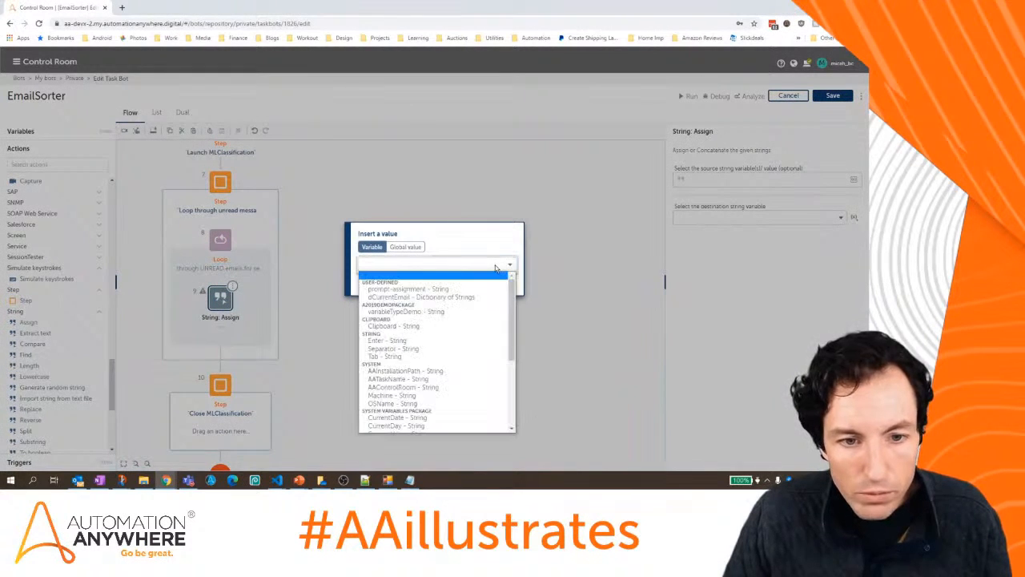
left_click(468, 298)
left_click(415, 278)
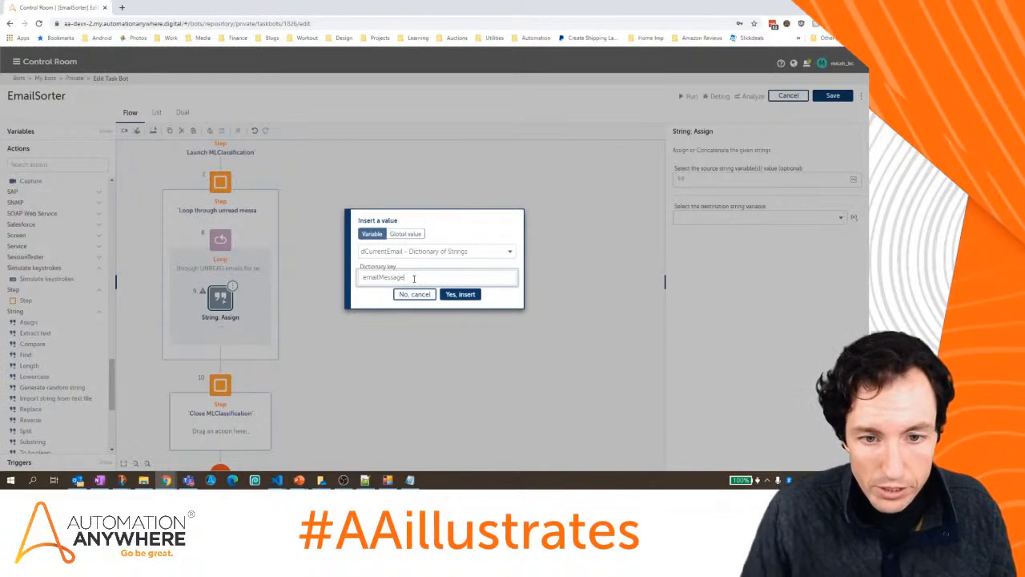
left_click(461, 294)
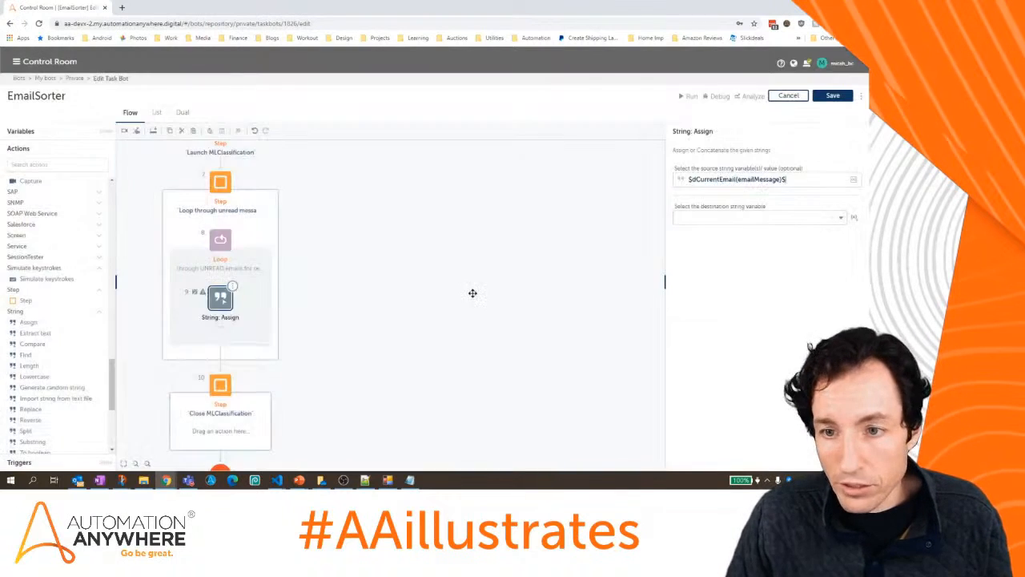
Create a string variable named sEmailBody as the String Assign destination and save the bot.
left_click(854, 218)
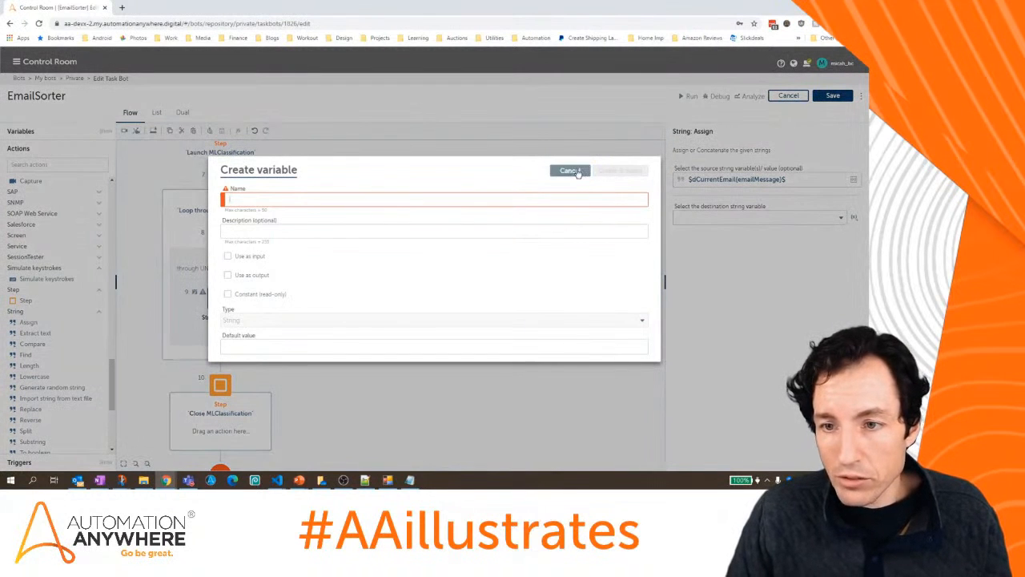
left_click(355, 198)
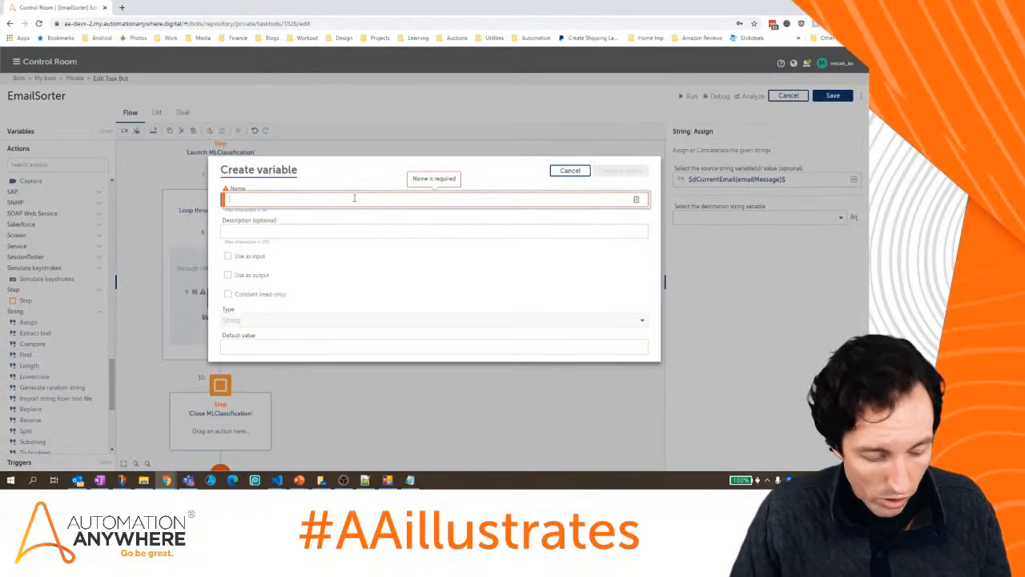
type("sT")
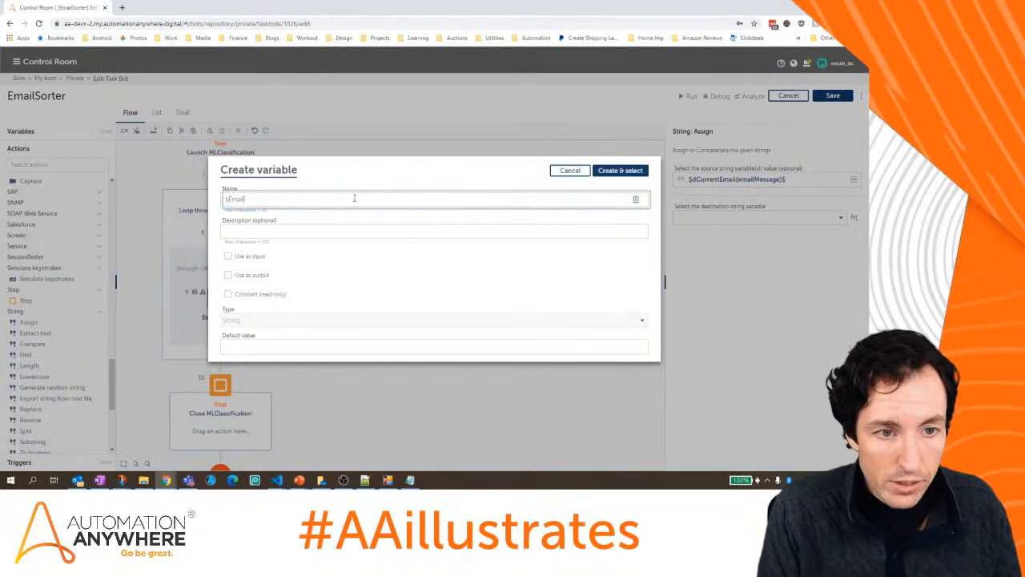
left_click(620, 170)
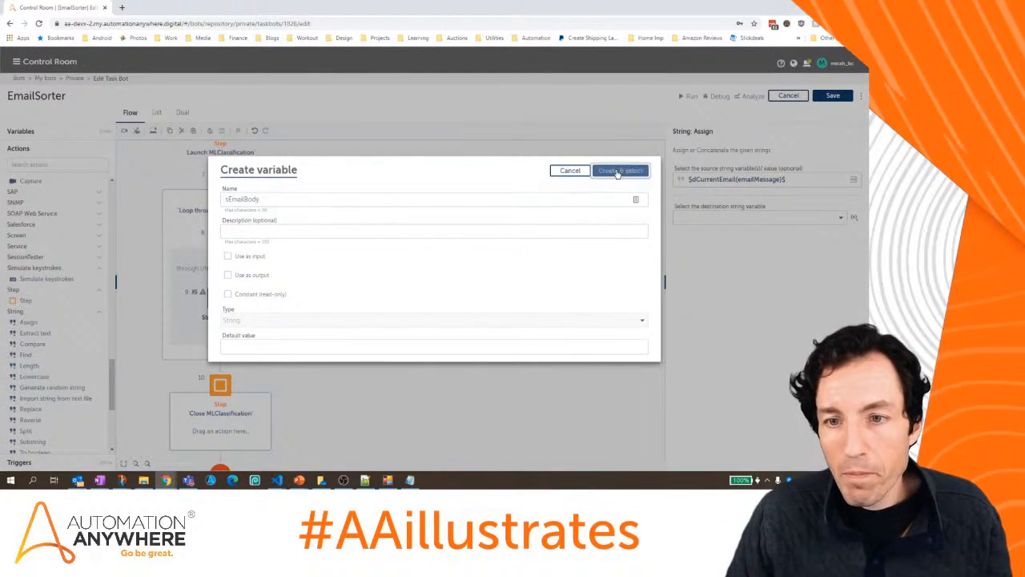
left_click(833, 96)
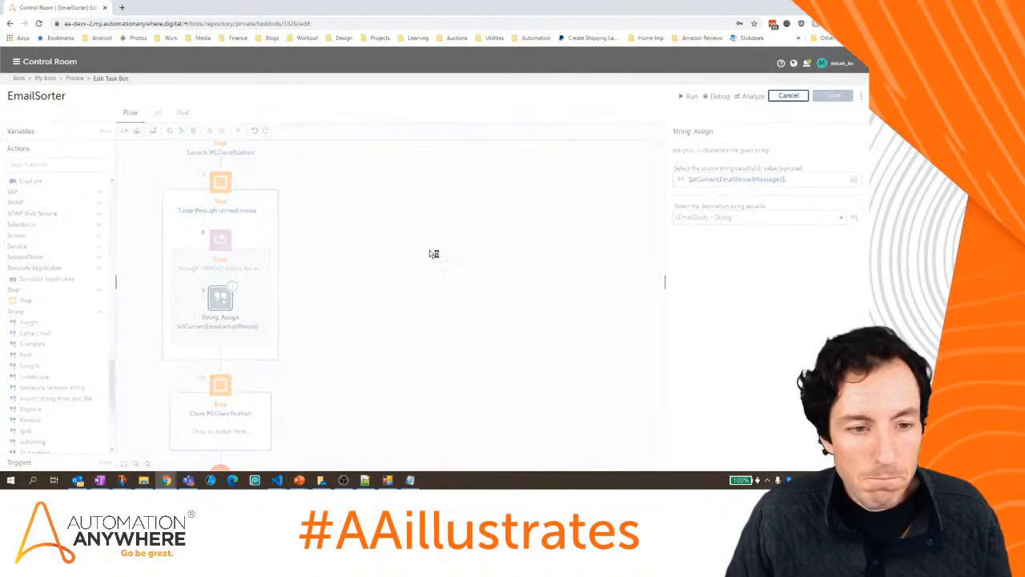
Check the Text to Classify box in MLClassification and add a Recorder Capture action after String Assign inside the mail loop.
scroll(376, 317, "down", 1)
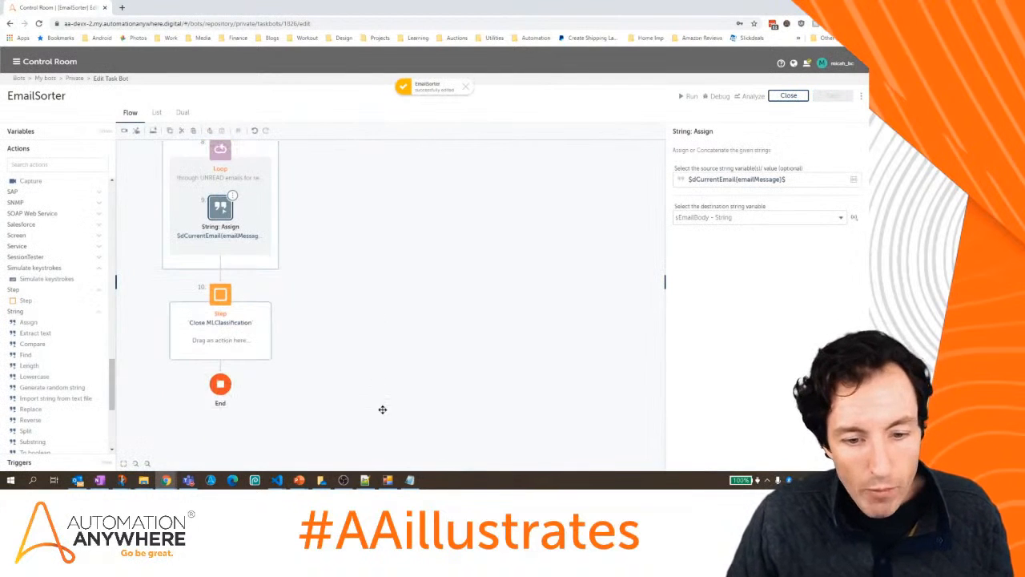
left_click(388, 480)
left_click(477, 174)
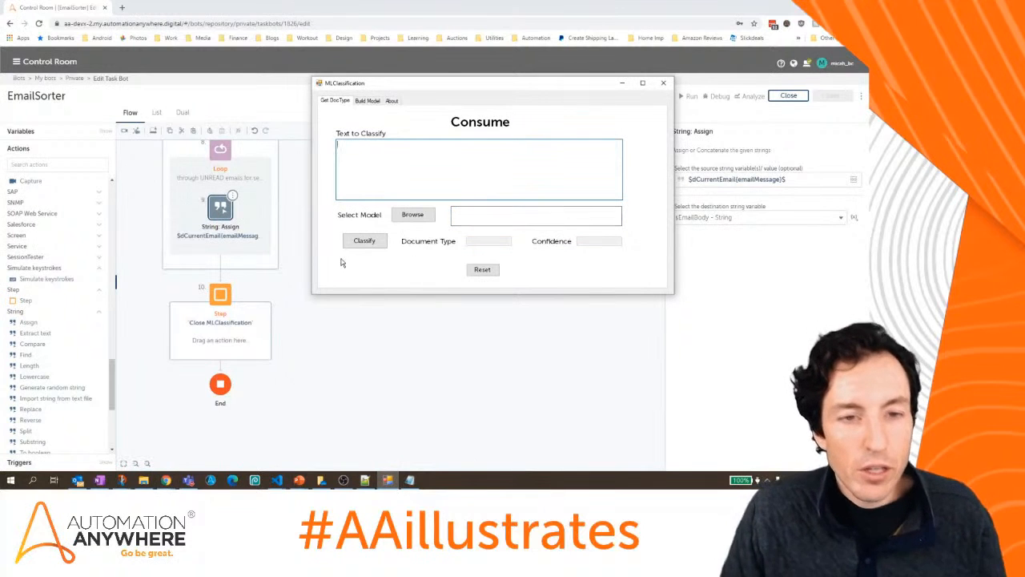
left_click(319, 329)
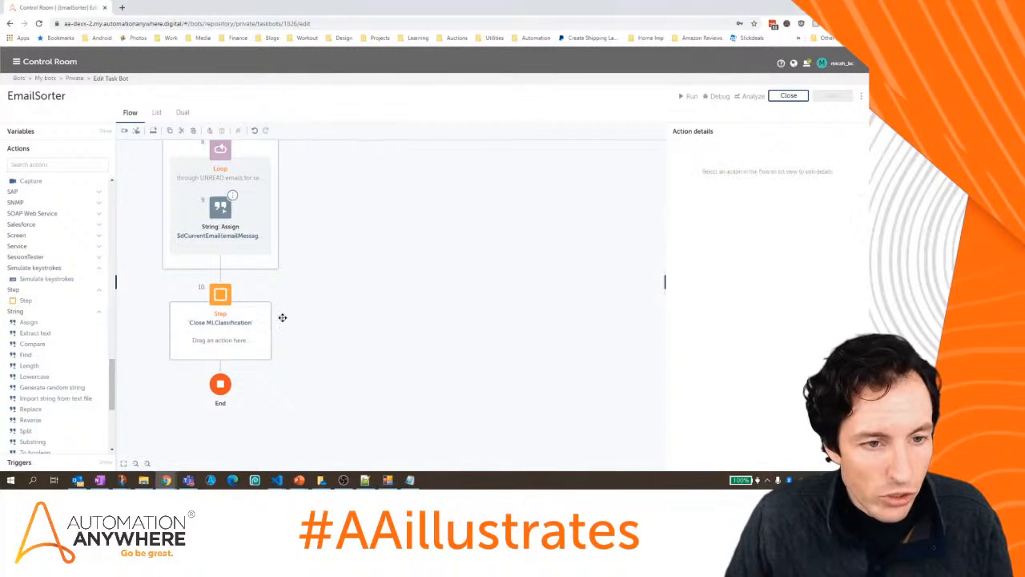
left_click_drag(113, 381, 114, 349)
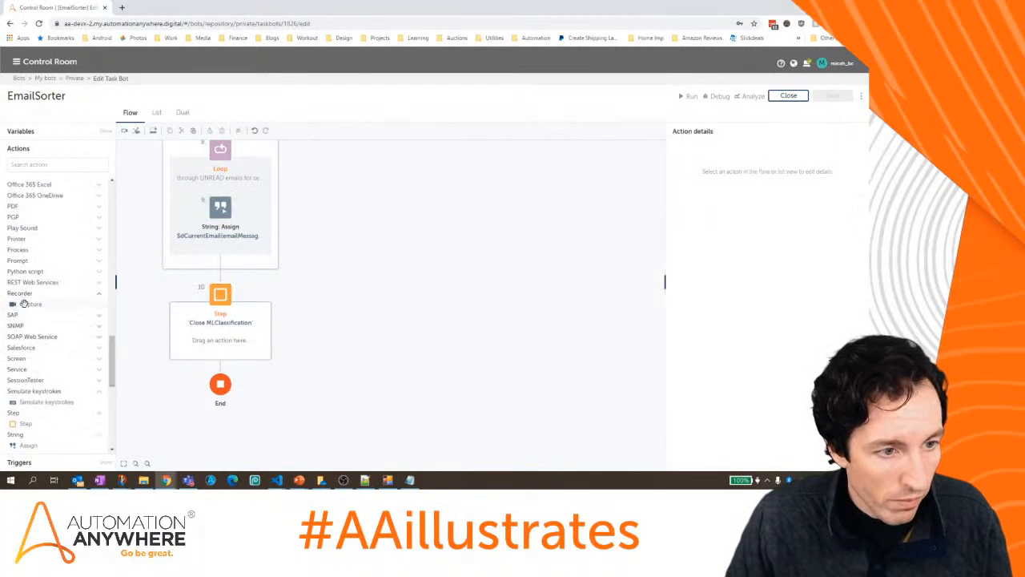
left_click_drag(27, 304, 247, 247)
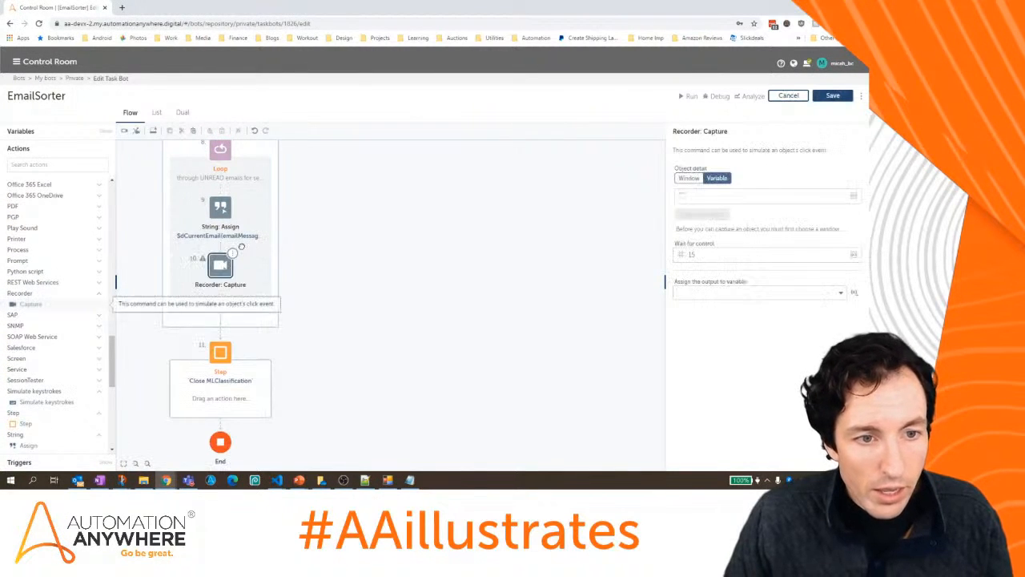
Target the MLClassification window in the Recorder Capture action and capture its Text to Classify text box.
left_click(688, 178)
left_click(703, 196)
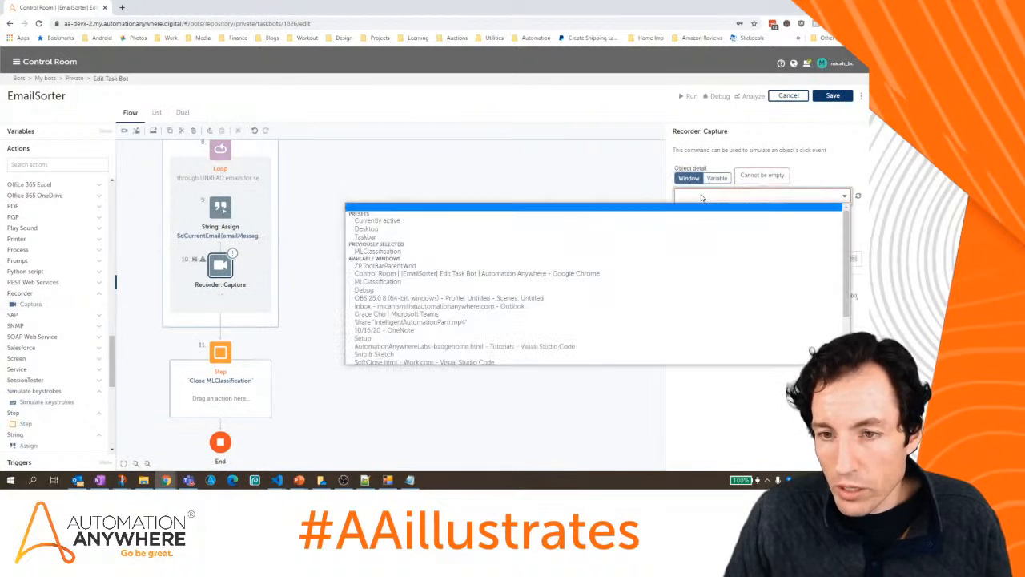
left_click(609, 253)
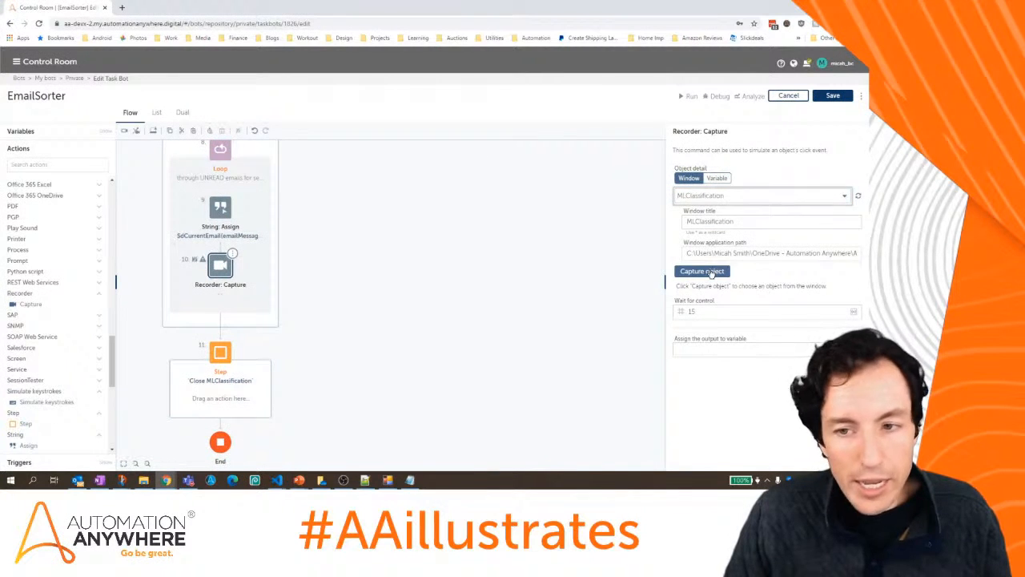
left_click(702, 271)
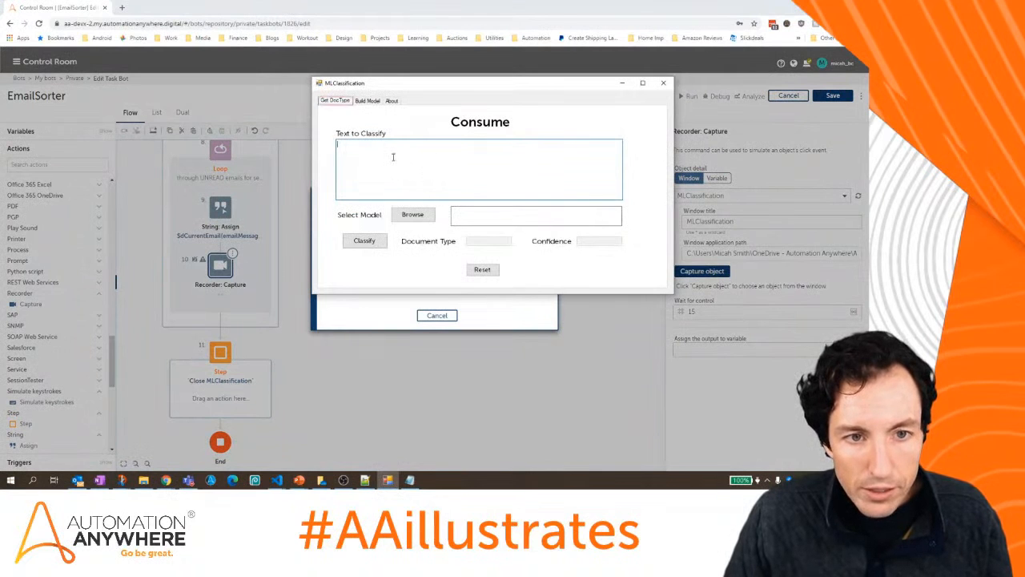
left_click(392, 158)
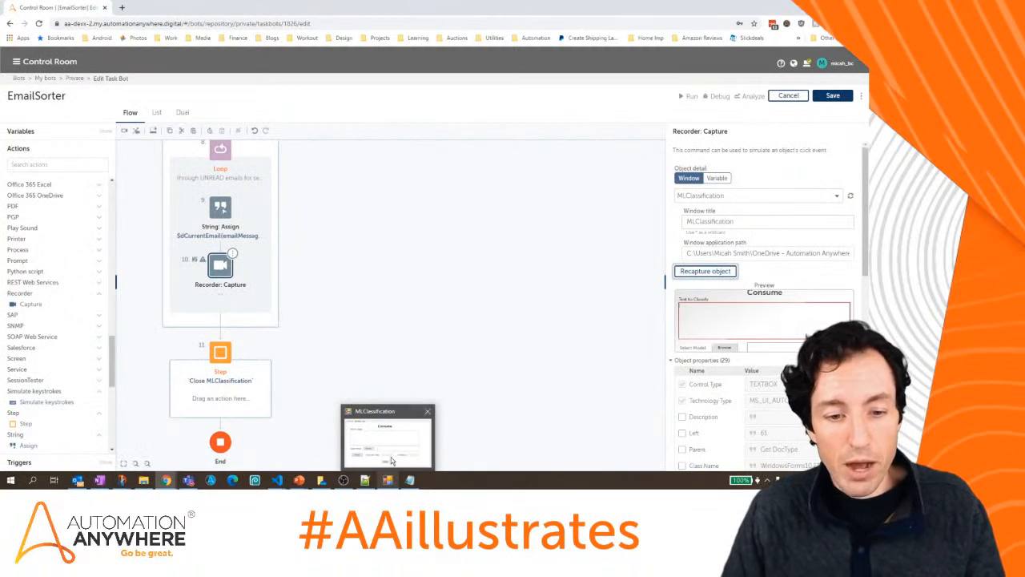
Set the captured text box's action to Left click and save the bot.
scroll(755, 398, "down", 10)
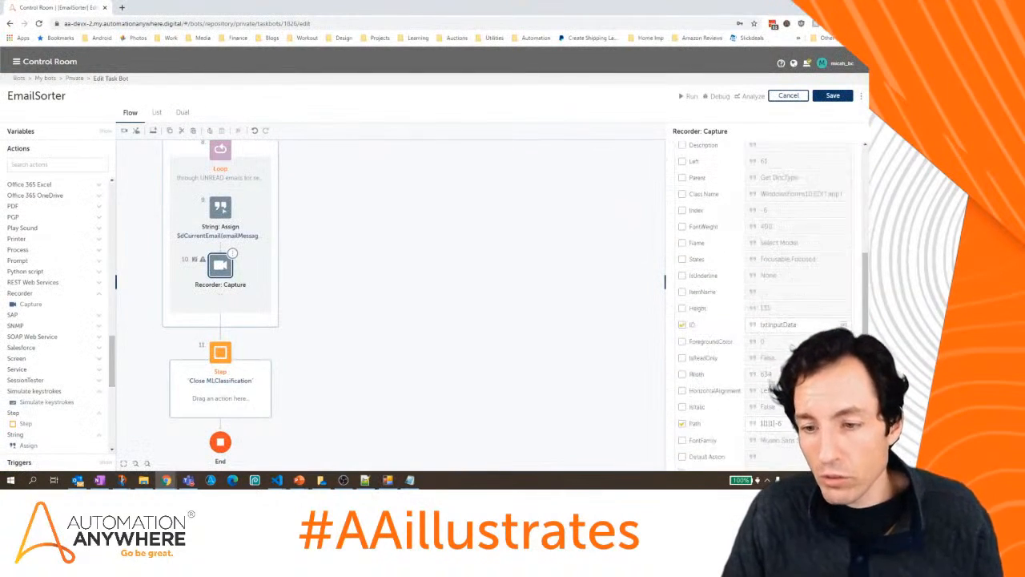
left_click(749, 420)
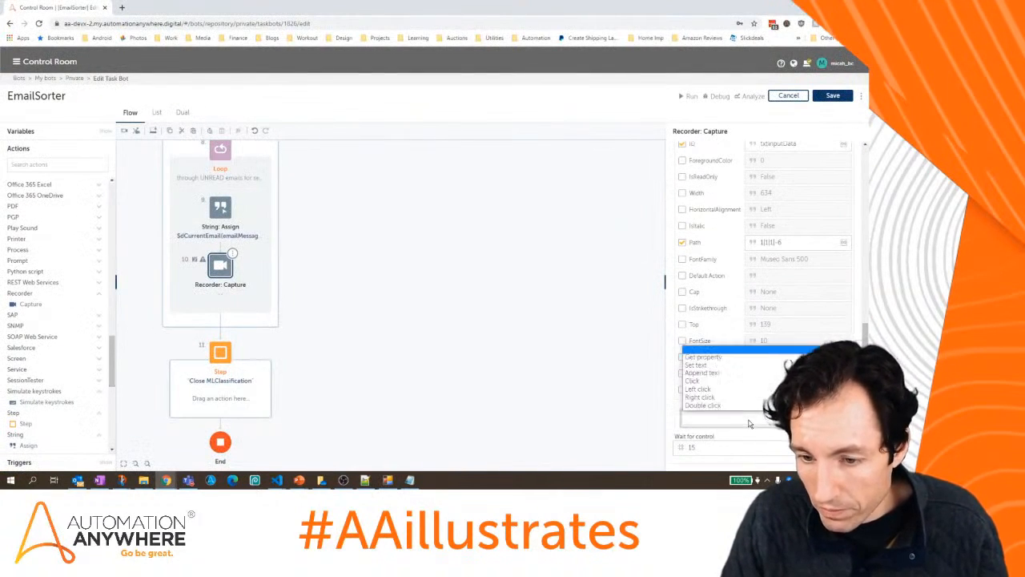
left_click(721, 391)
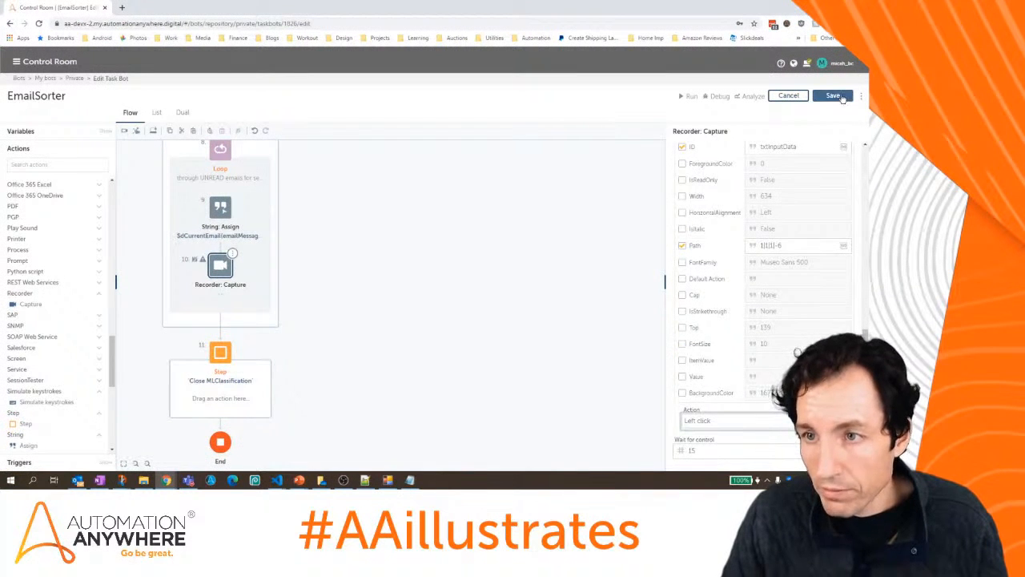
left_click(833, 96)
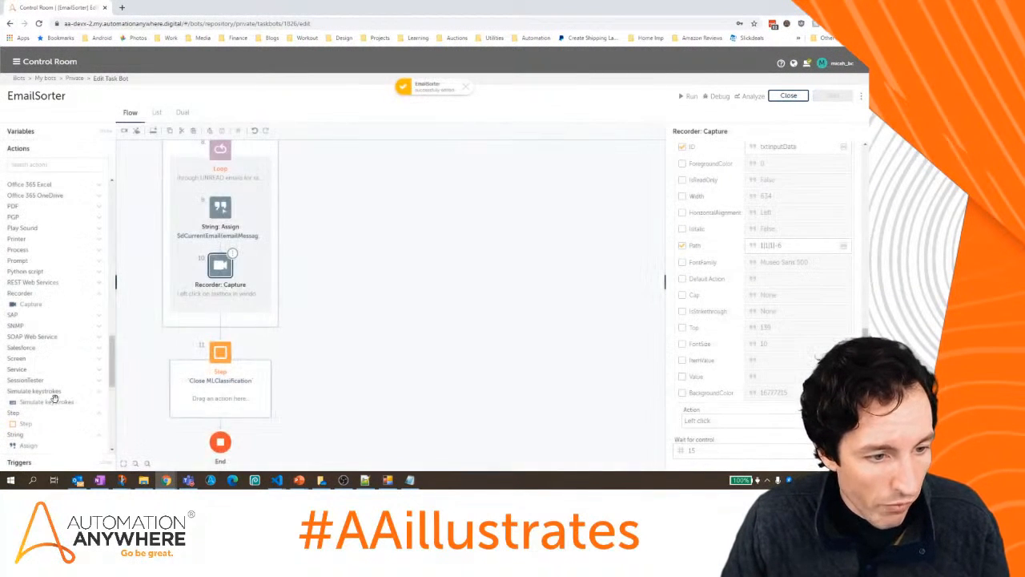
Add a Simulate keystrokes action after Recorder Capture that enters $sEmailBody$ into the MLClassification window.
left_click_drag(52, 401, 229, 315)
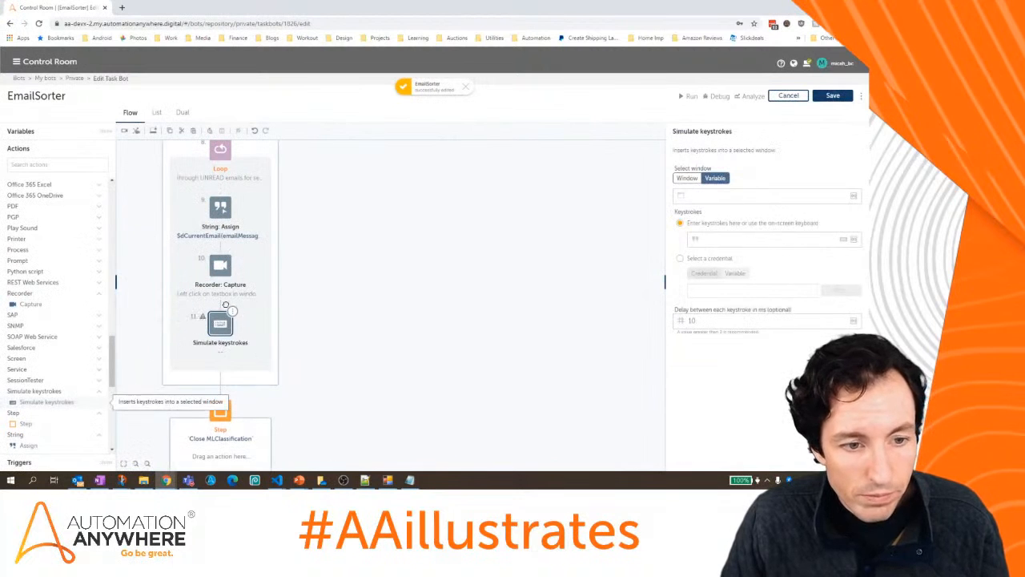
left_click(720, 199)
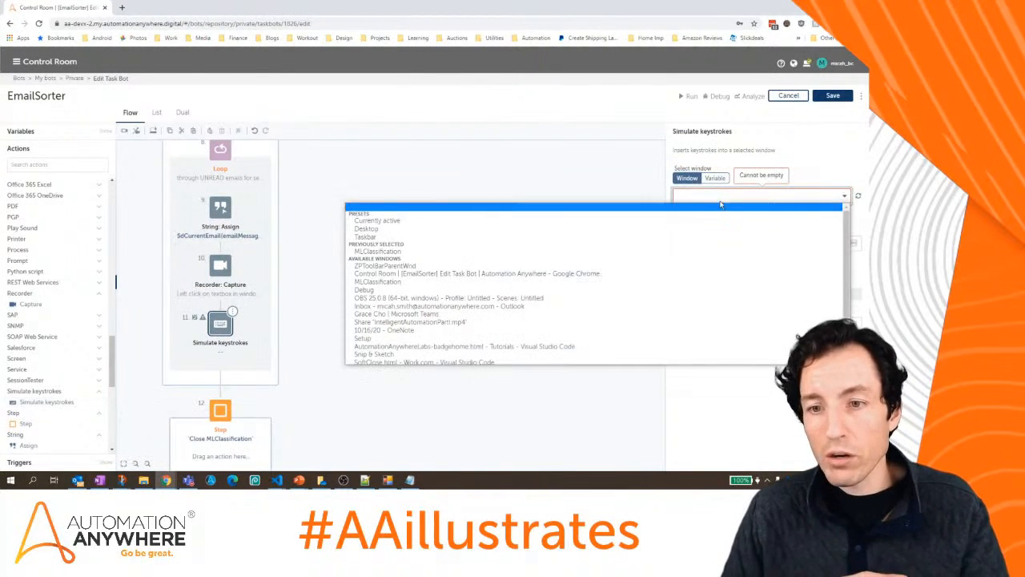
left_click(680, 251)
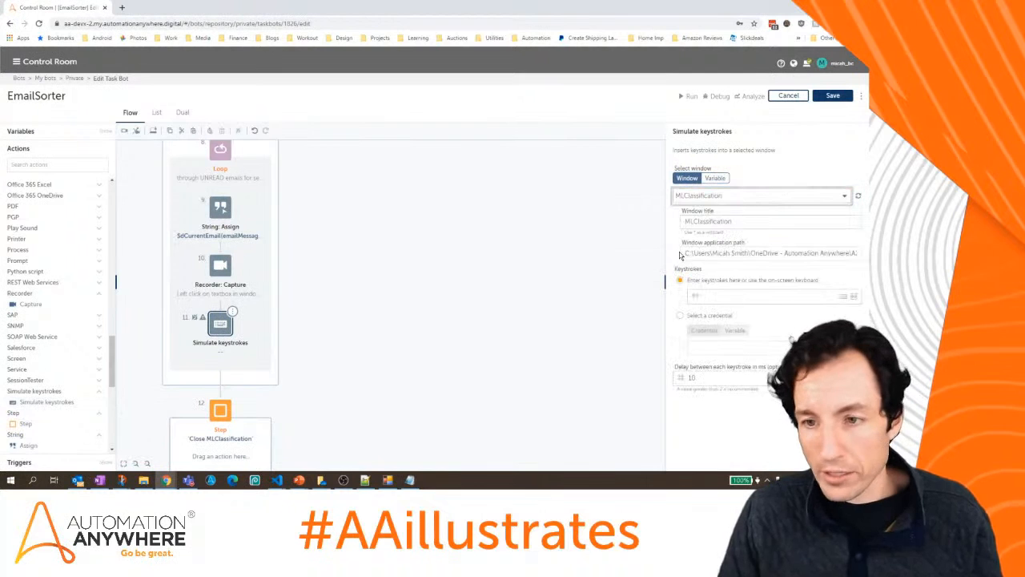
left_click(734, 296)
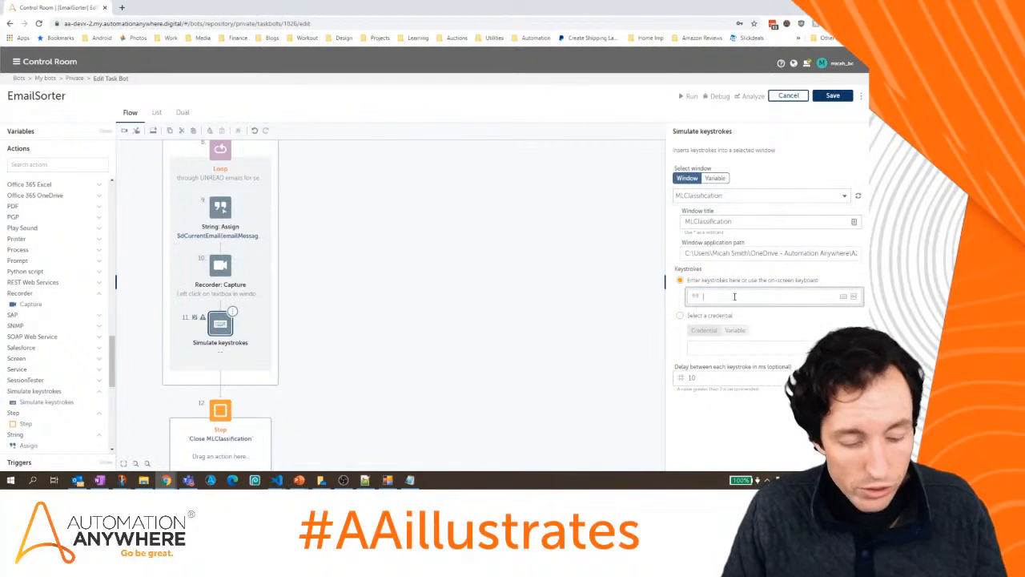
key("F2")
left_click(499, 267)
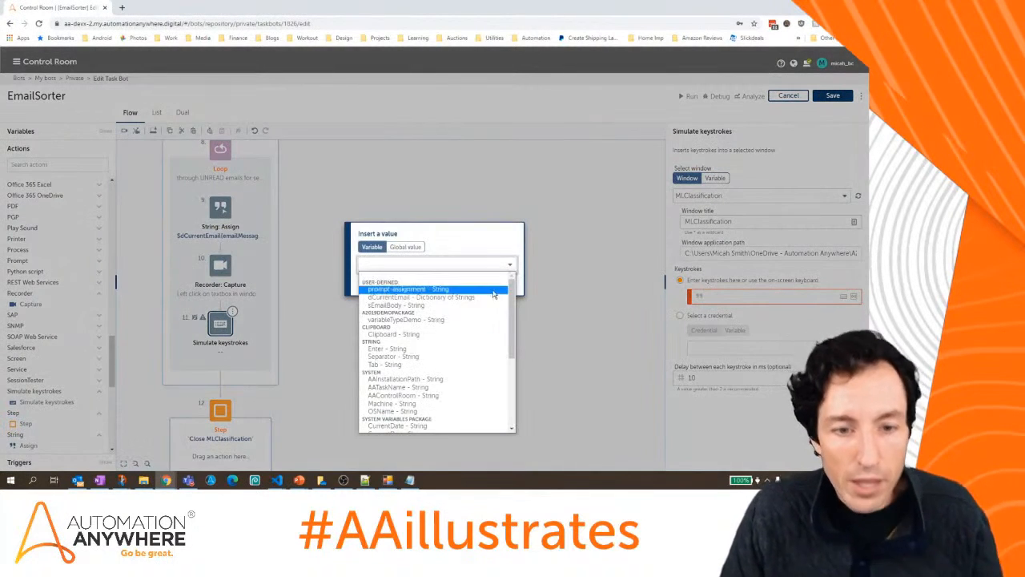
left_click(491, 306)
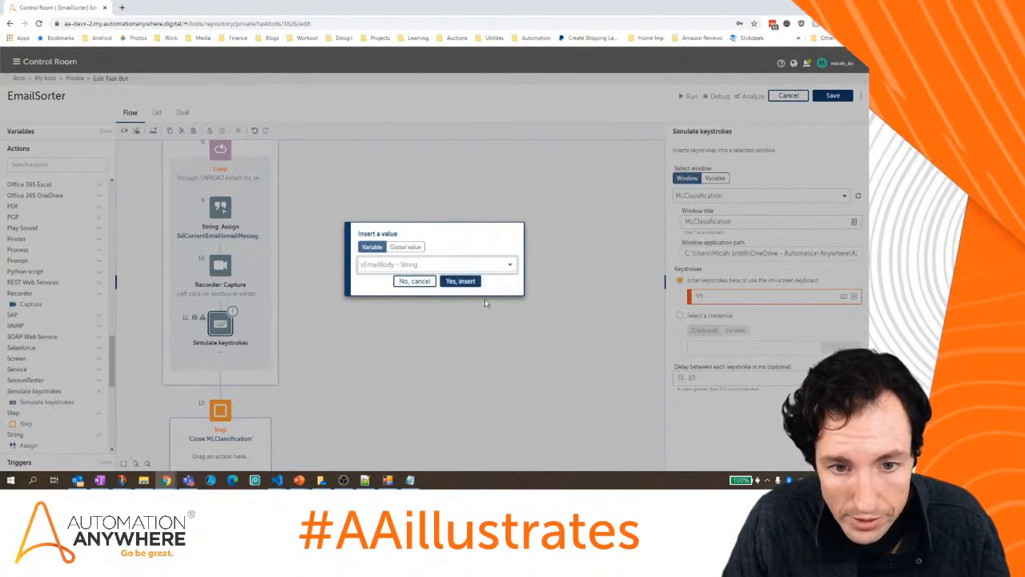
left_click(465, 282)
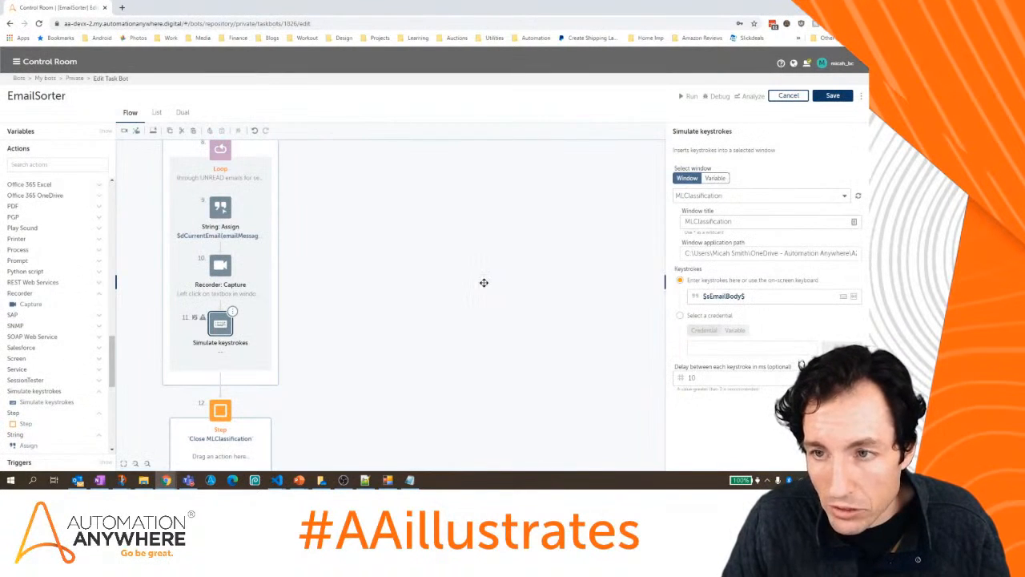
Add a Message box action between String Assign and Recorder Capture that displays $sEmailBody$.
scroll(457, 257, "up", 2)
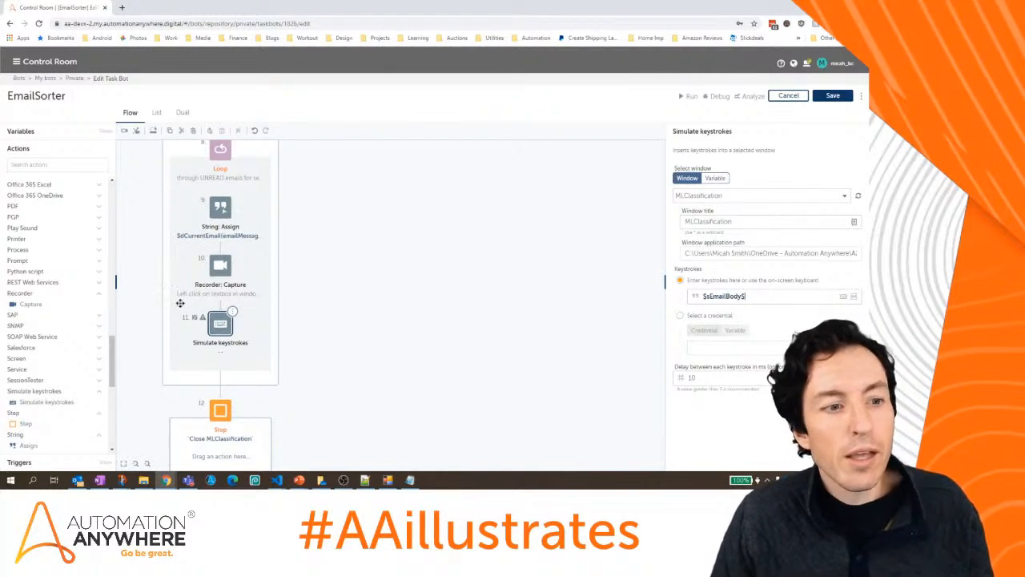
scroll(113, 363, "up", 3)
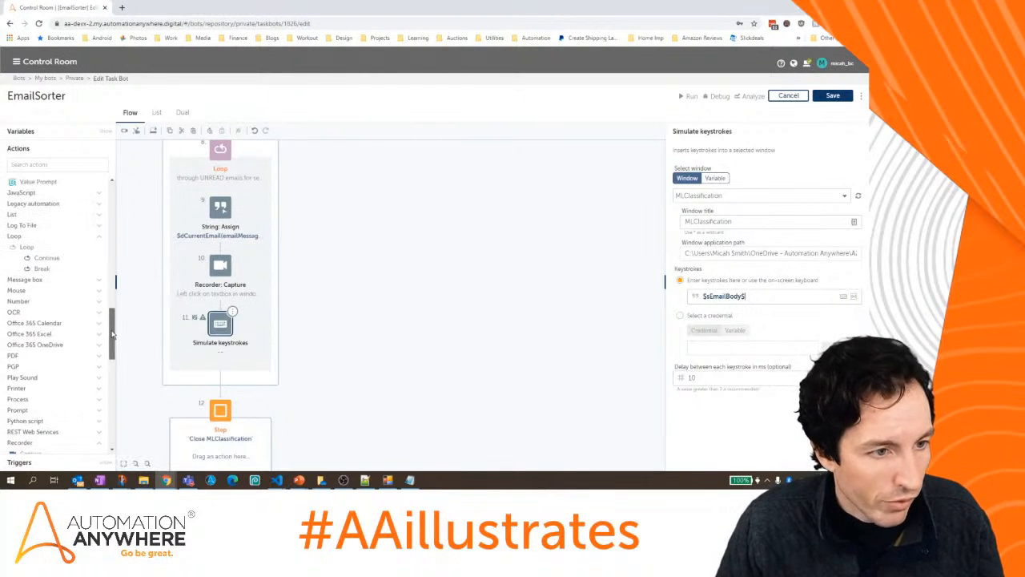
left_click_drag(32, 290, 233, 256)
left_click(740, 206)
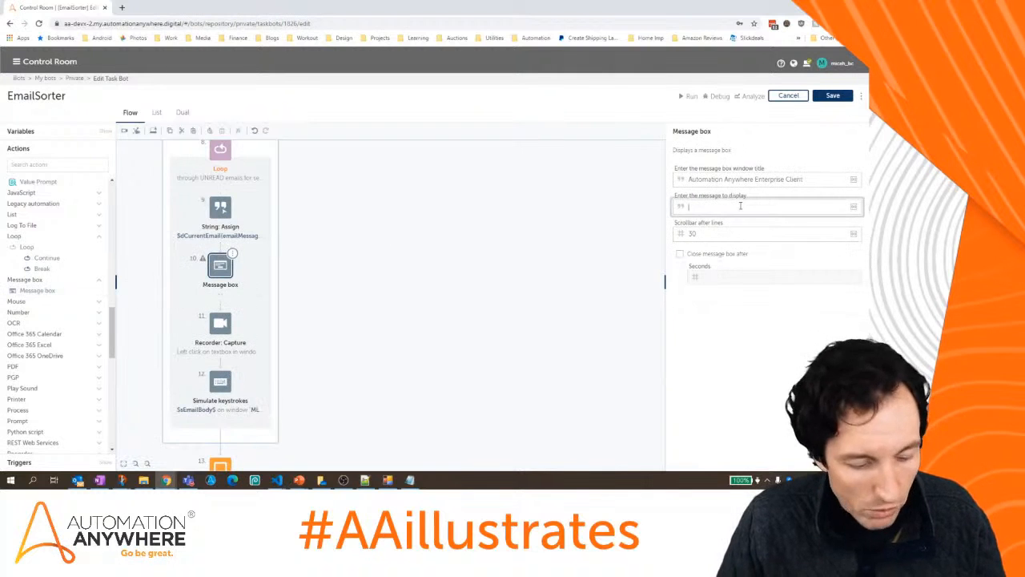
key("F2")
left_click(417, 265)
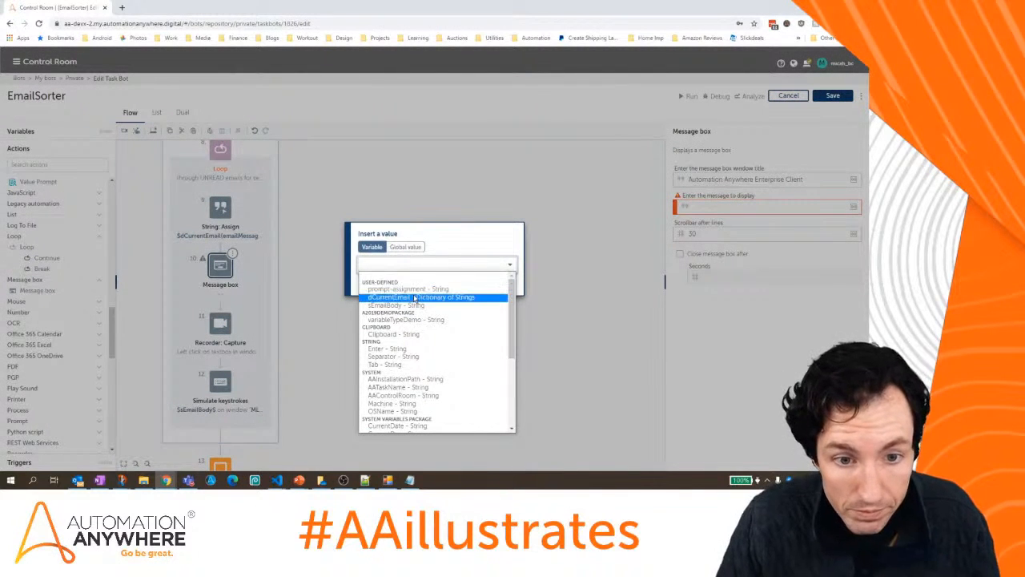
left_click(417, 305)
left_click(460, 281)
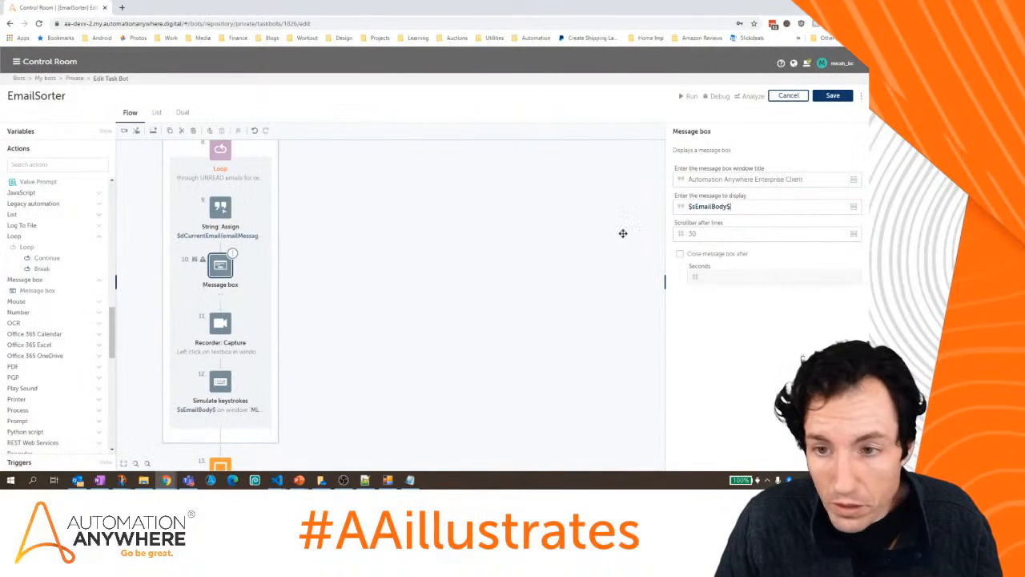
left_click(227, 381)
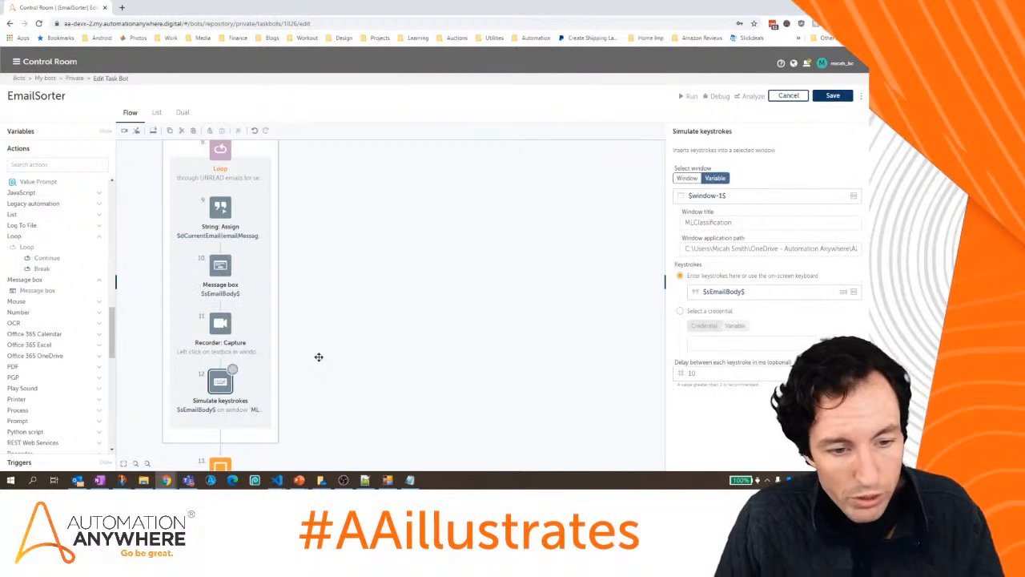
Add a Recorder Capture action after Simulate keystrokes inside the unread-emails loop.
left_click_drag(375, 335, 380, 272)
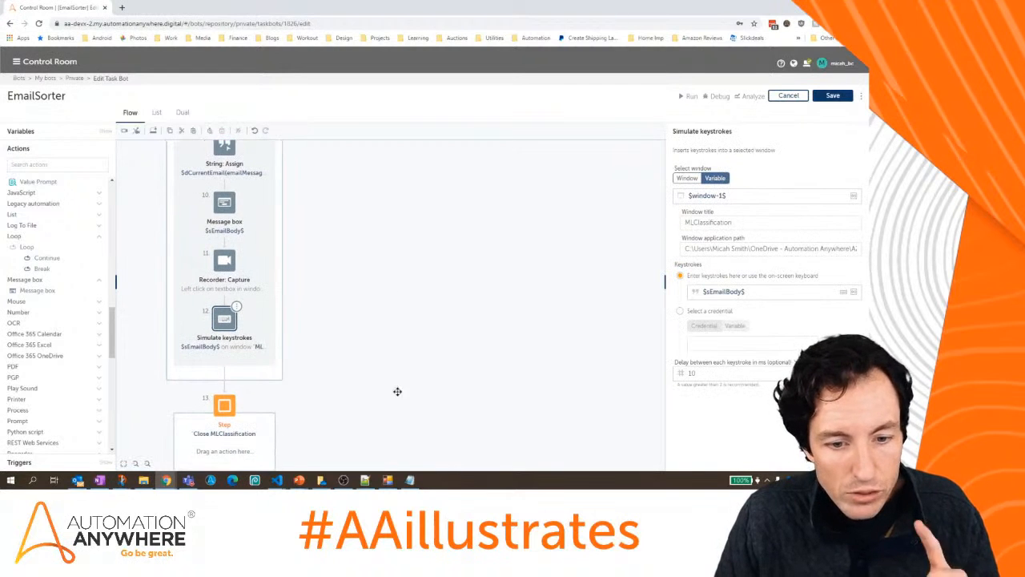
left_click(388, 479)
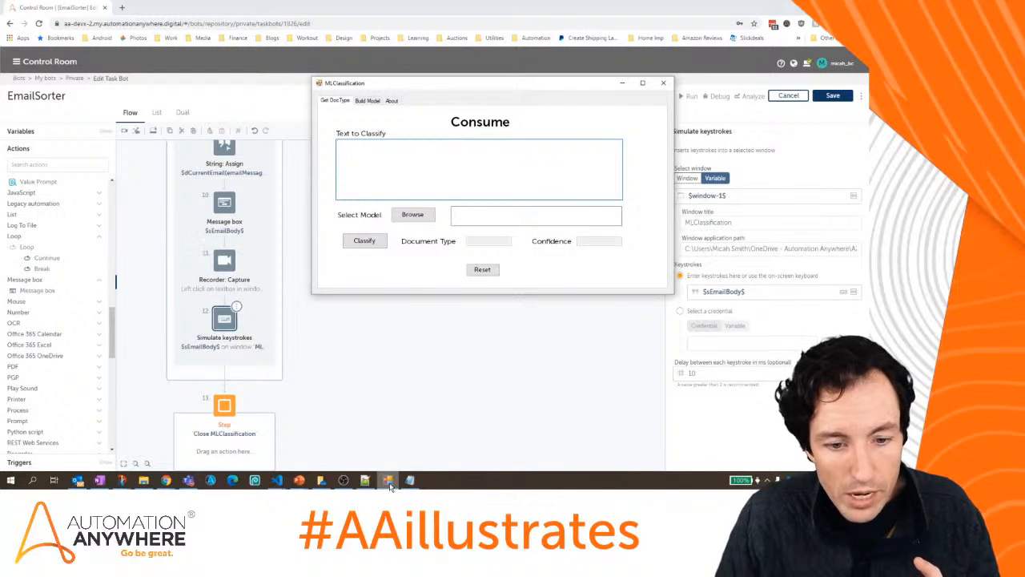
left_click(388, 480)
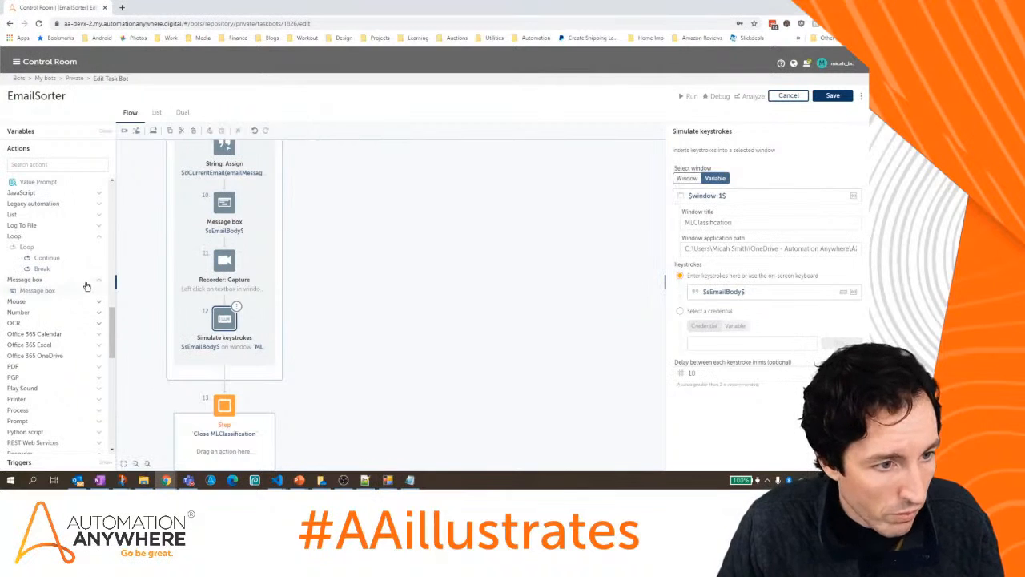
scroll(112, 321, "up", 4)
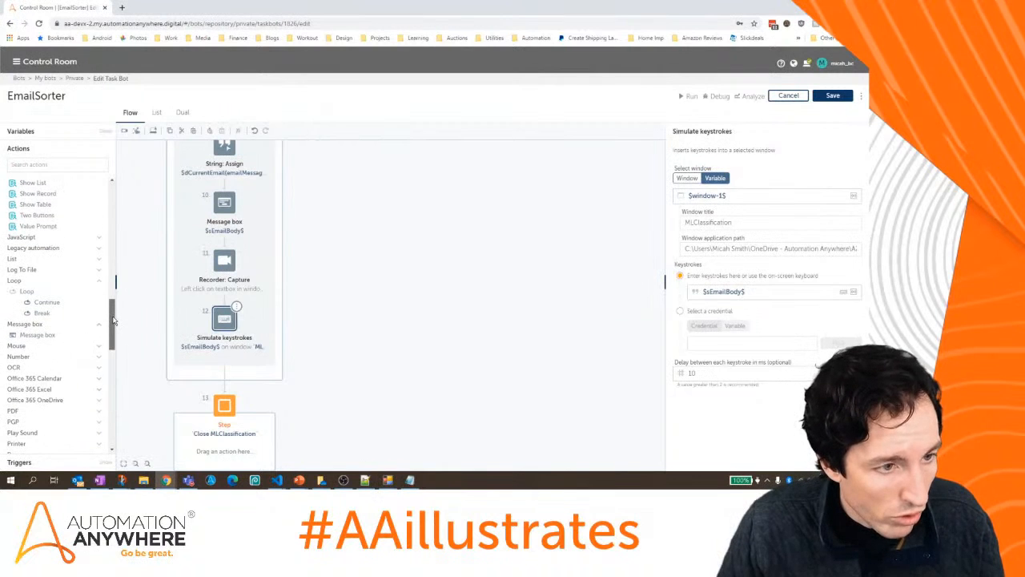
scroll(114, 311, "down", 8)
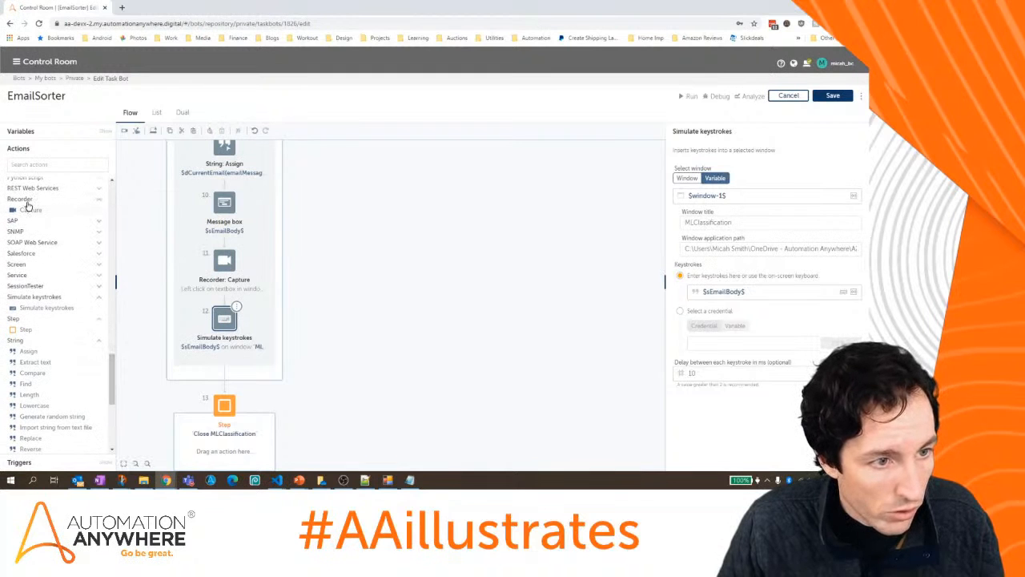
left_click_drag(26, 210, 224, 357)
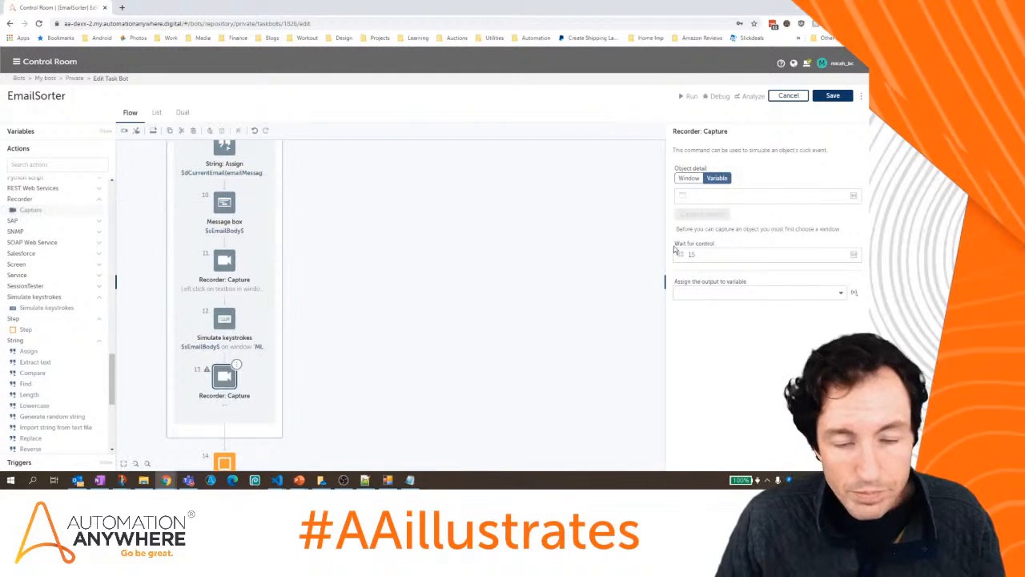
Target the MLClassification window in the new Recorder Capture action and capture its Classify button.
left_click(687, 178)
left_click(700, 197)
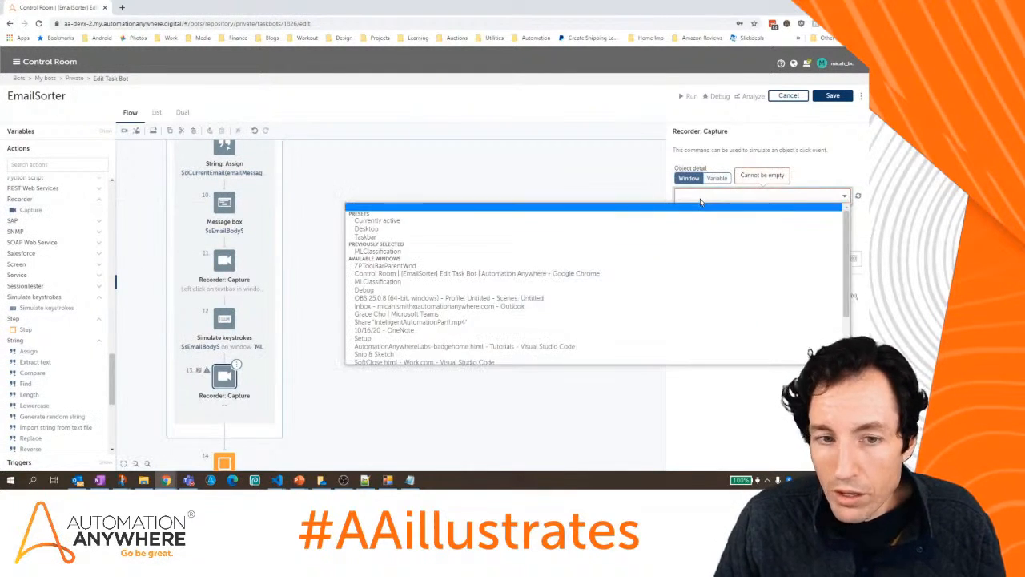
left_click(573, 252)
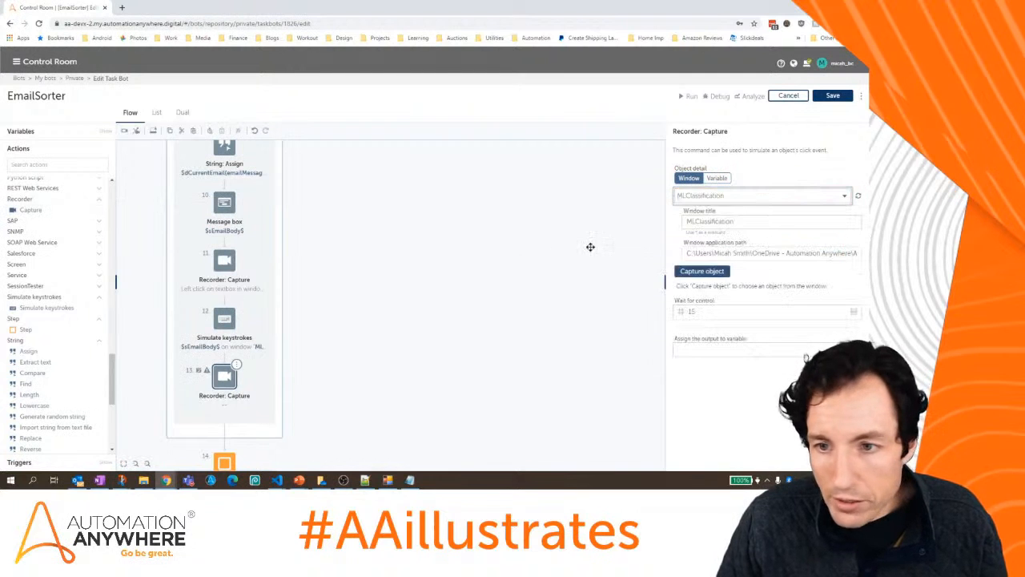
left_click(712, 272)
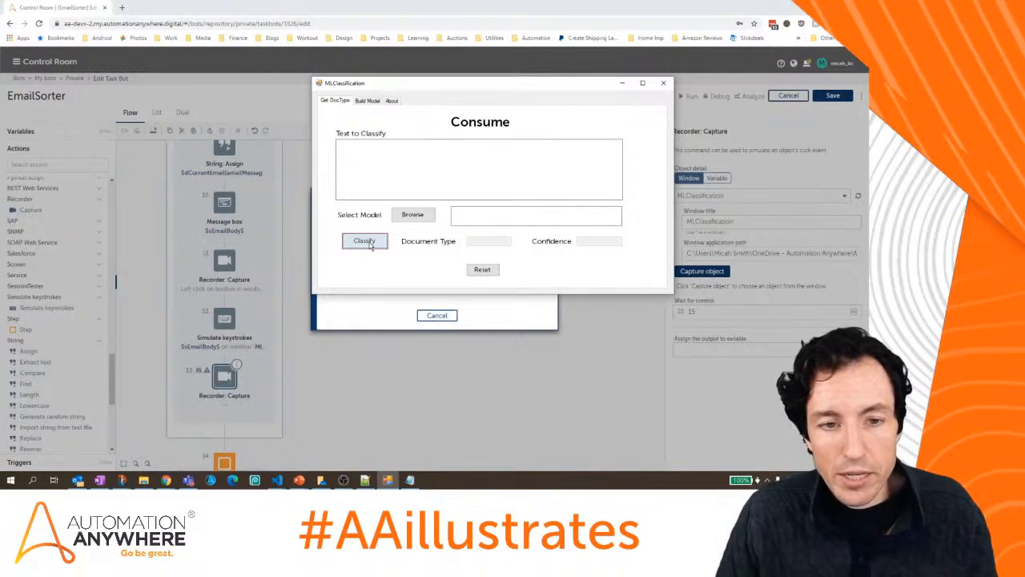
left_click(371, 245)
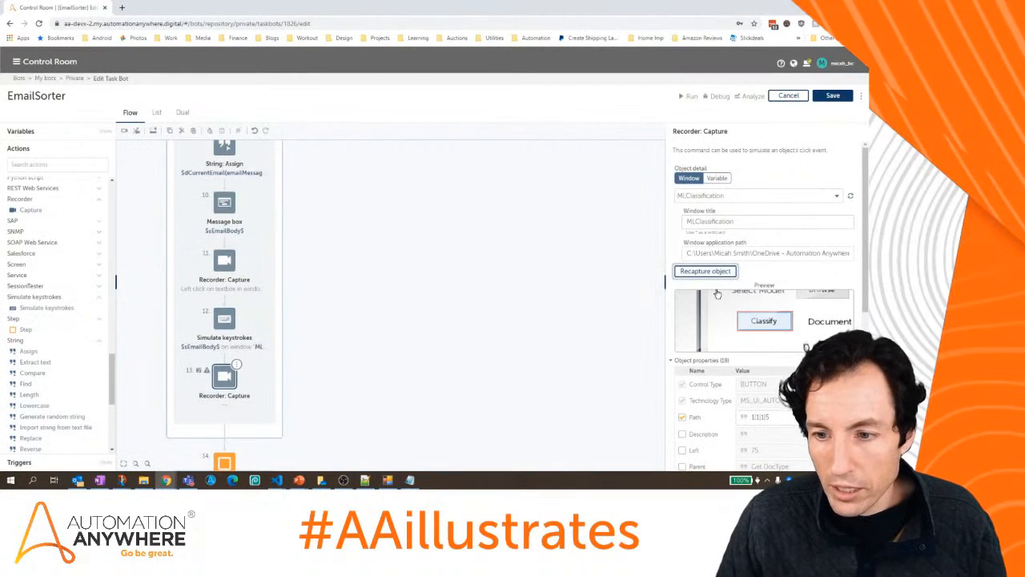
Set the captured Classify button's action to Left click and save the bot.
scroll(829, 251, "down", 4)
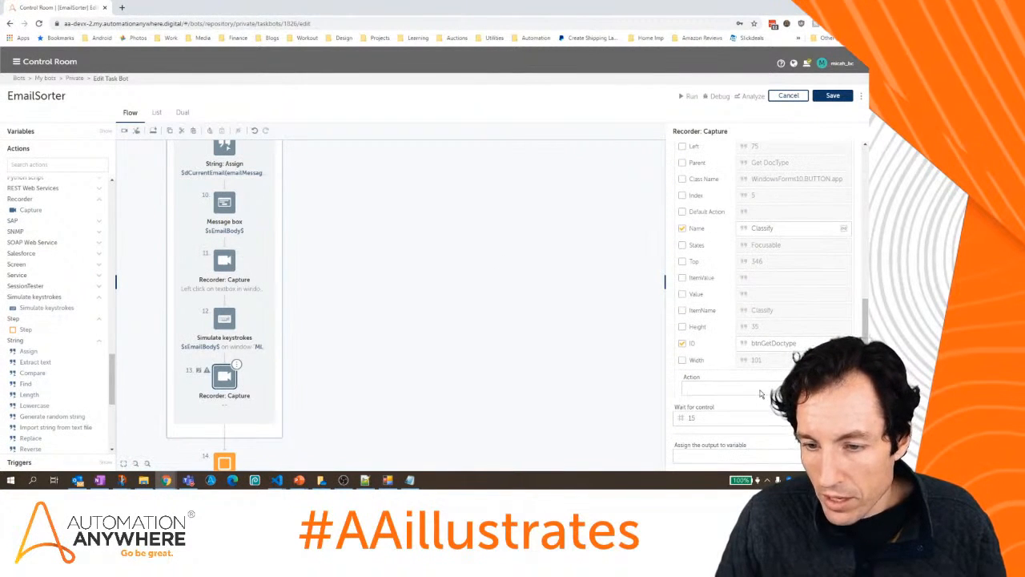
left_click(761, 394)
left_click(755, 421)
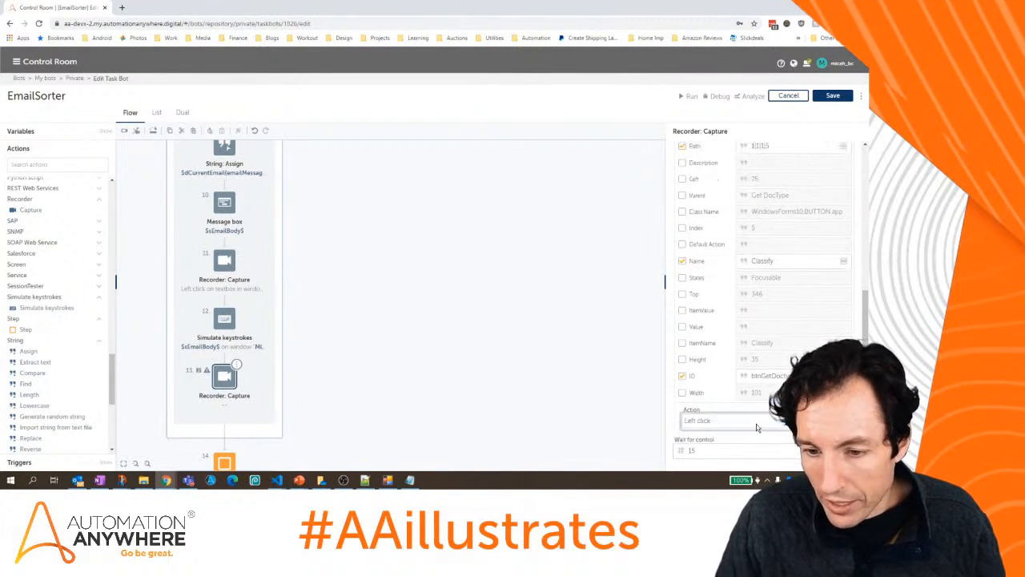
left_click(833, 97)
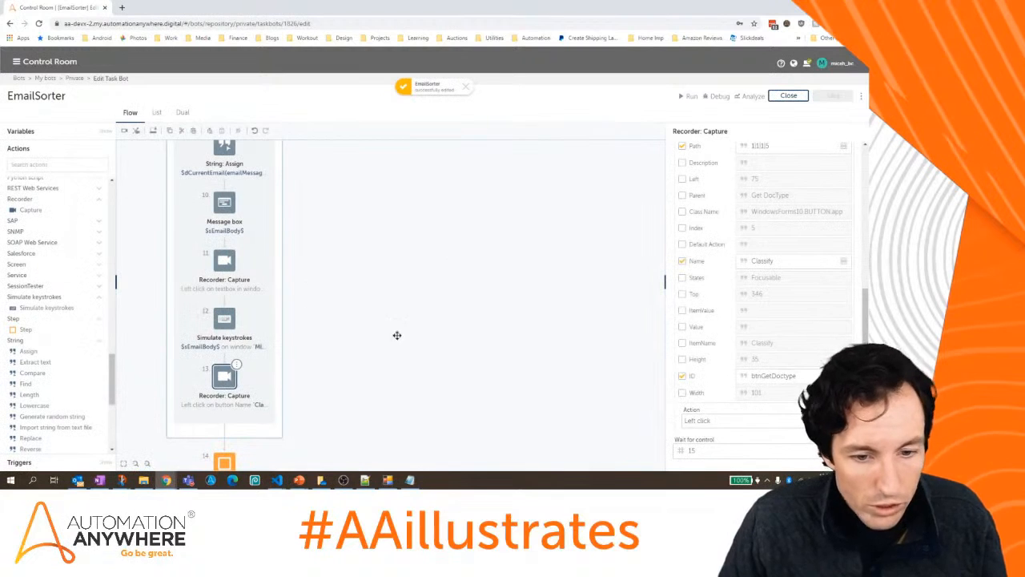
Switch to MLClassification and set the model path to Model.zip in the CognitiveAutomation\HelpdeskTickets folder.
left_click(388, 480)
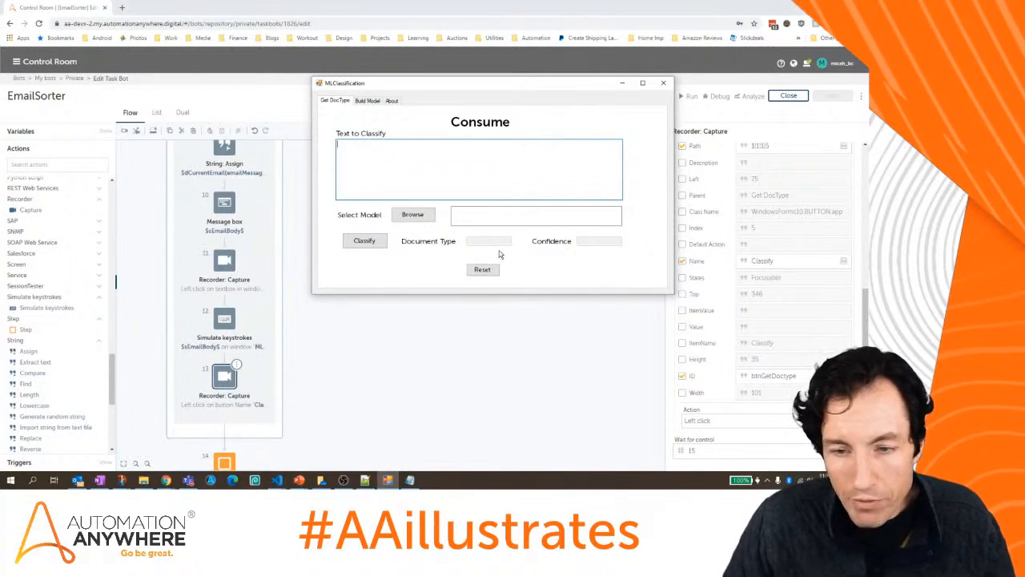
left_click(481, 218)
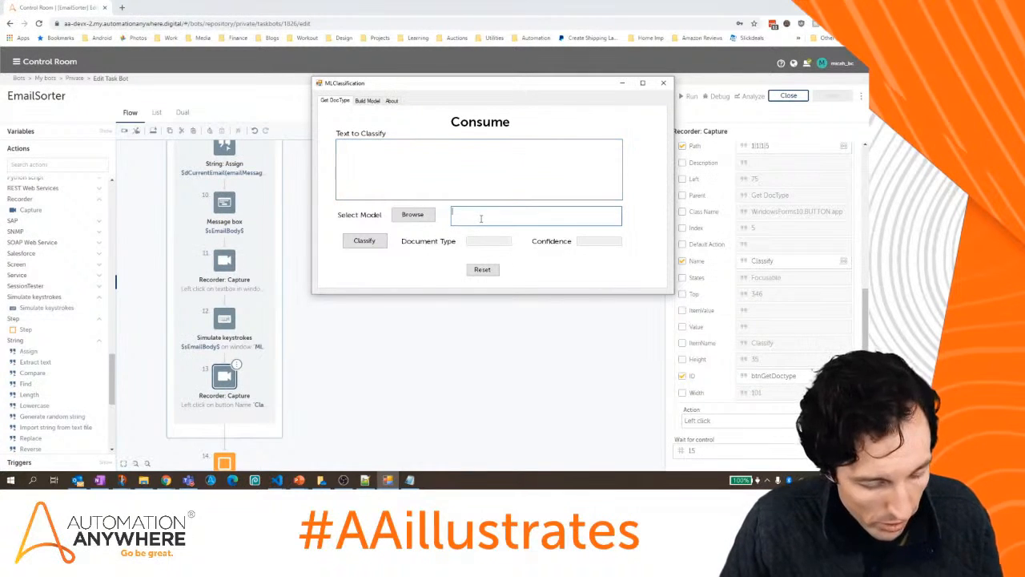
key("super+v")
left_click(503, 251)
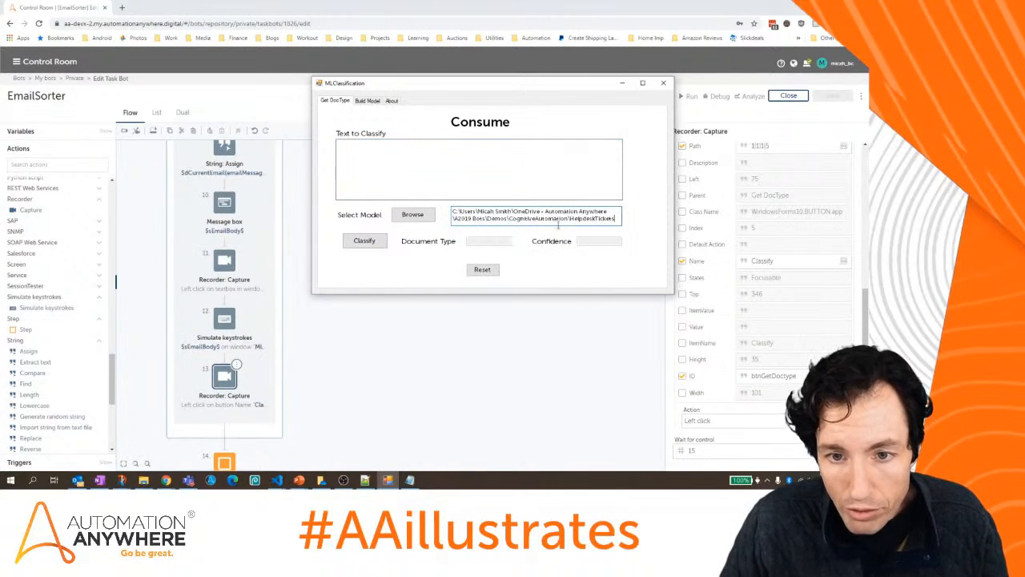
type(".Model.zip")
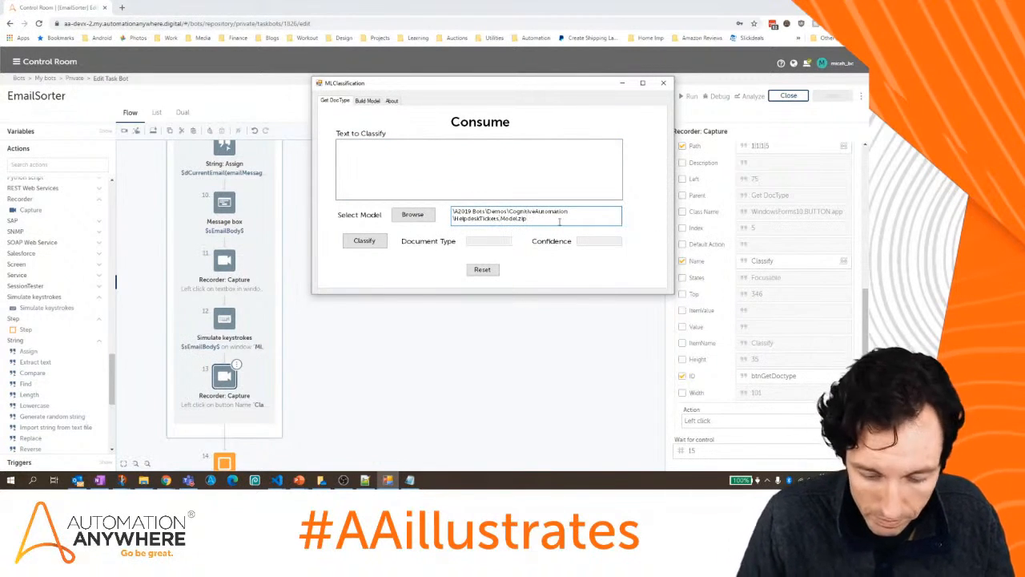
key("BackSpace")
Classify the text "My laptop screen has a big crack on it and I cant see anything on the display." and return to the EmailSorter bot.
left_click(475, 153)
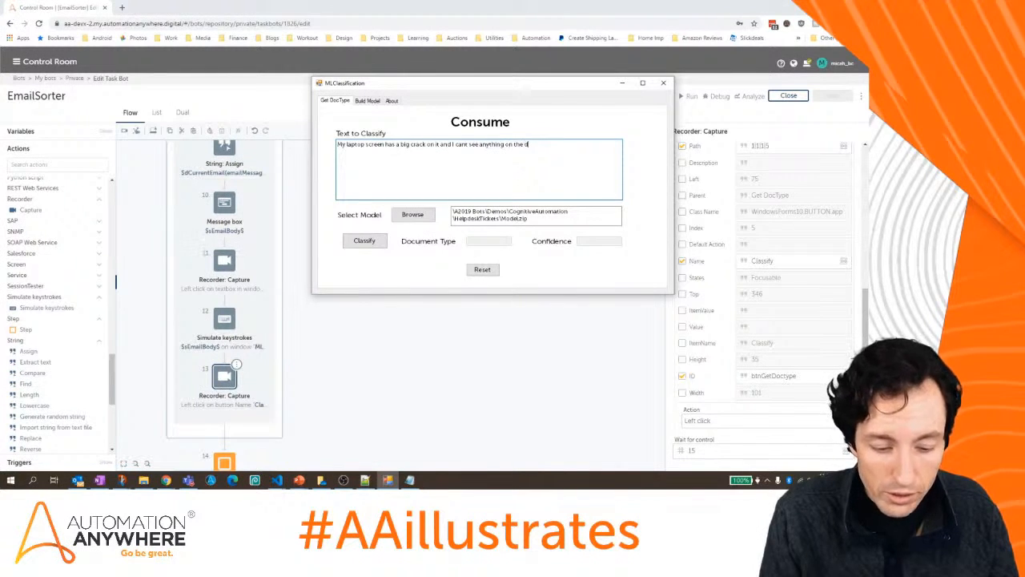
left_click(365, 241)
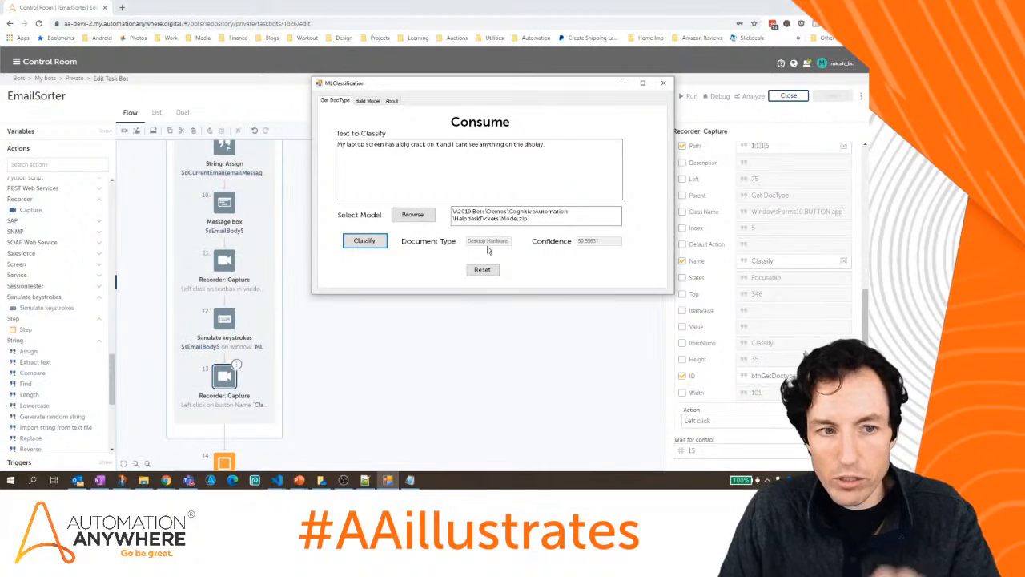
left_click(485, 359)
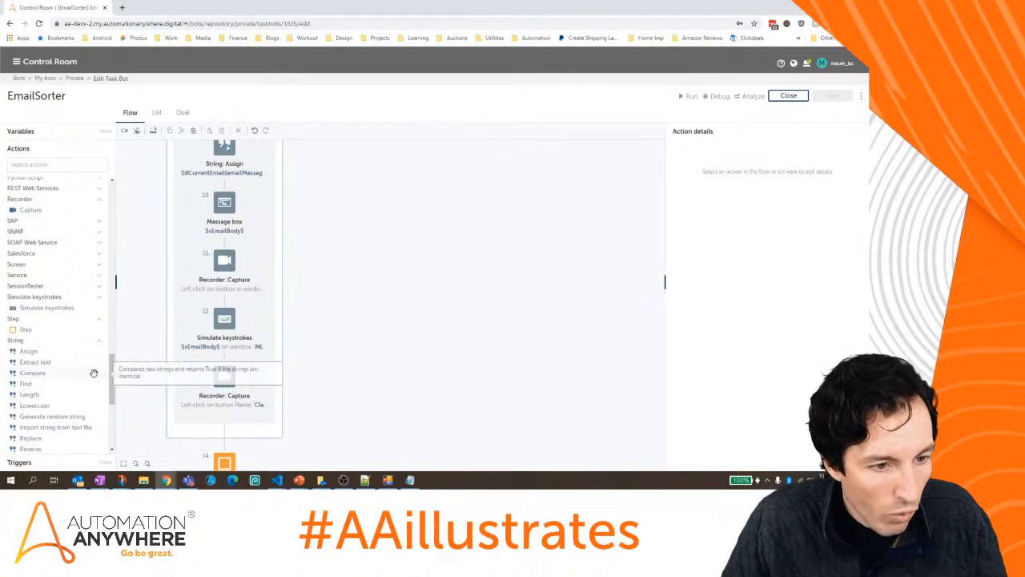
Add another Recorder Capture after the Classify capture, targeting the MLClassification window and capturing its Document Type text box.
left_click_drag(34, 209, 224, 428)
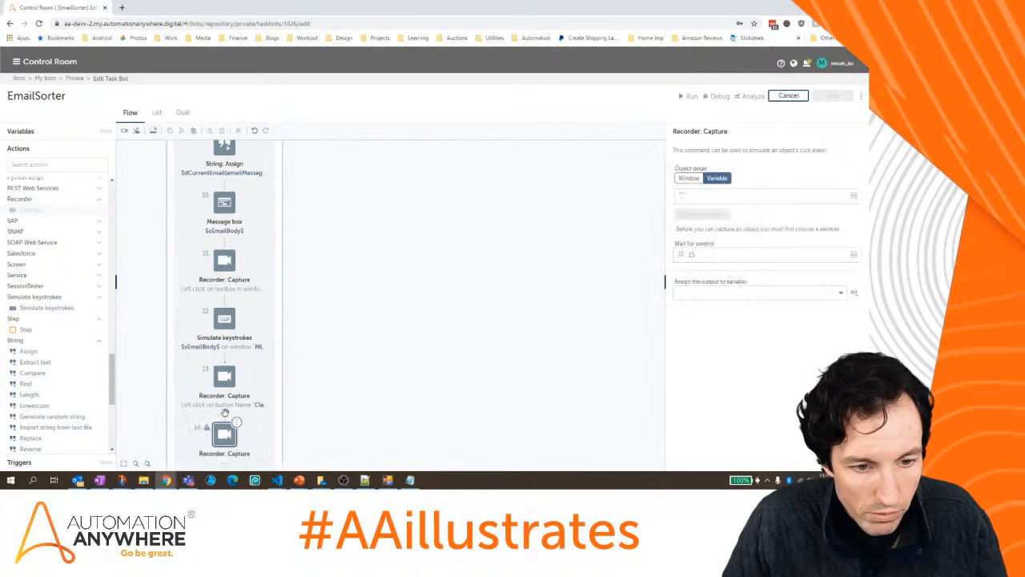
left_click(688, 178)
left_click(713, 197)
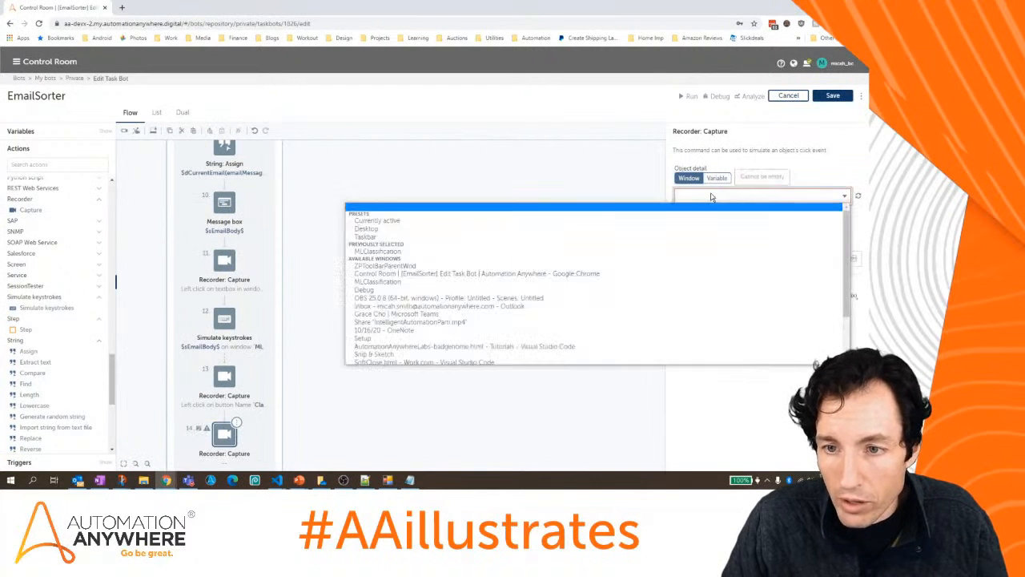
left_click(590, 254)
left_click(697, 273)
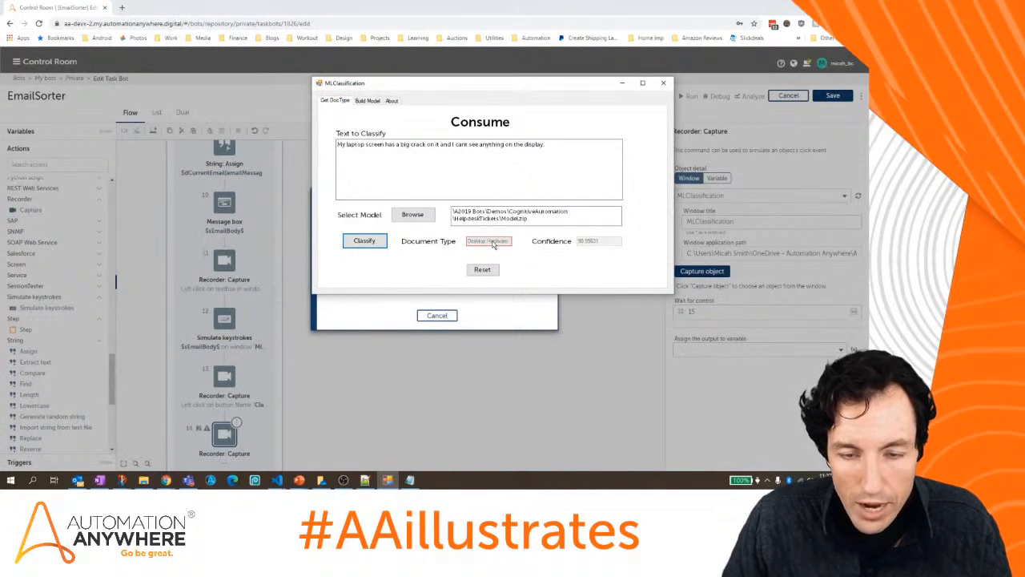
left_click(492, 244)
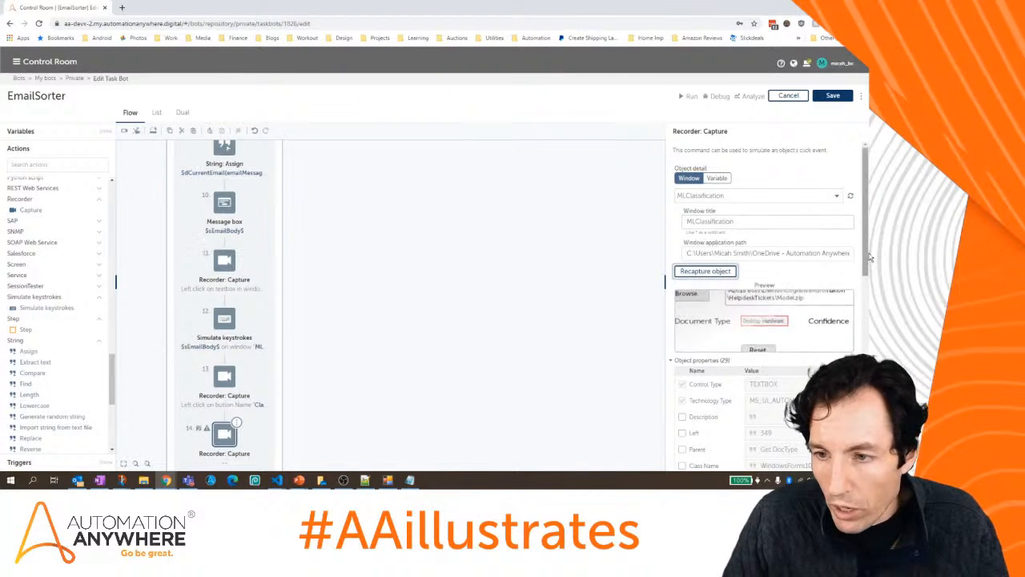
Set the captured Document Type text box's action to Get property with the property name Value.
scroll(799, 262, "down", 3)
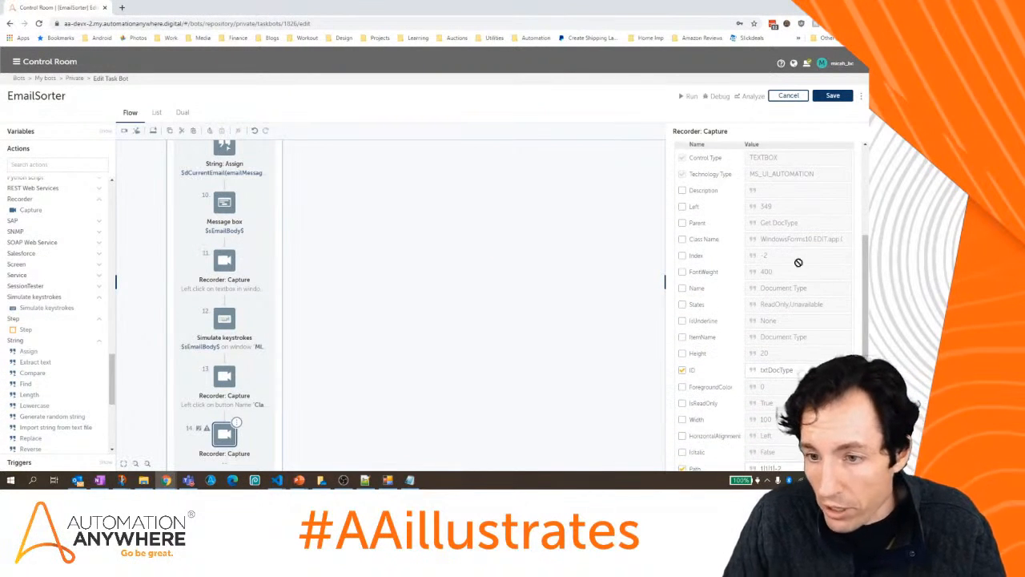
scroll(799, 262, "up", 3)
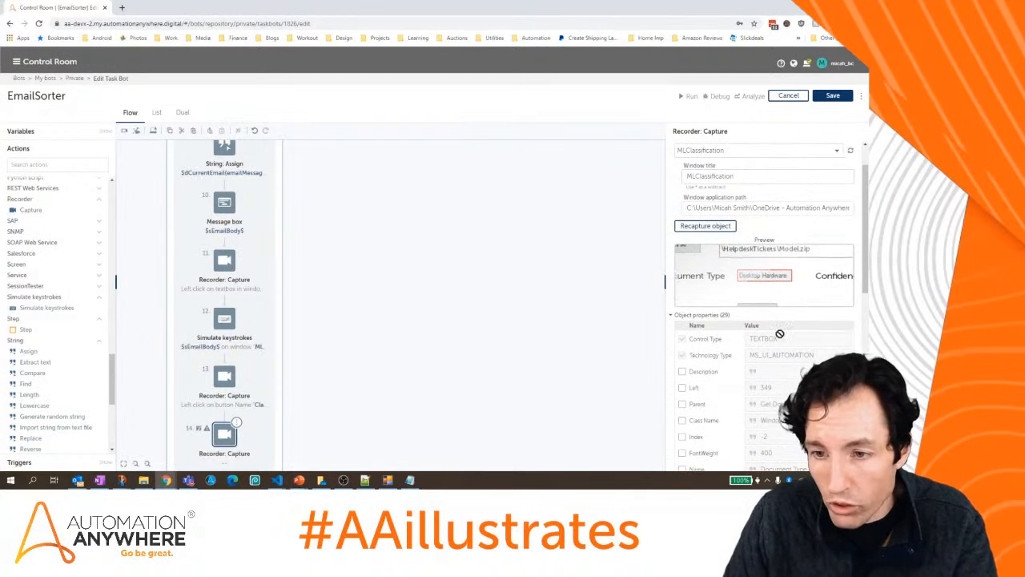
scroll(781, 336, "down", 6)
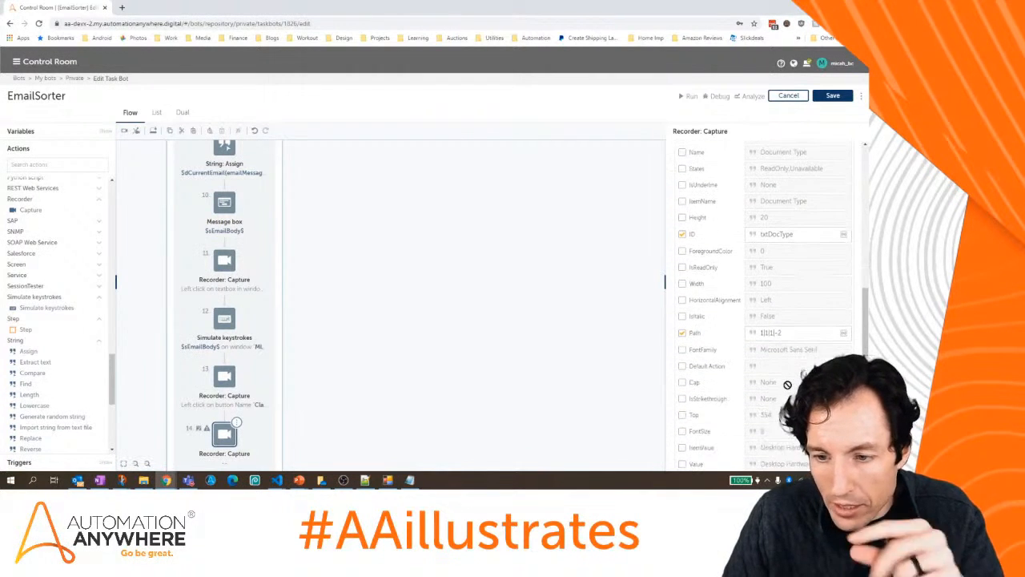
scroll(787, 384, "down", 2)
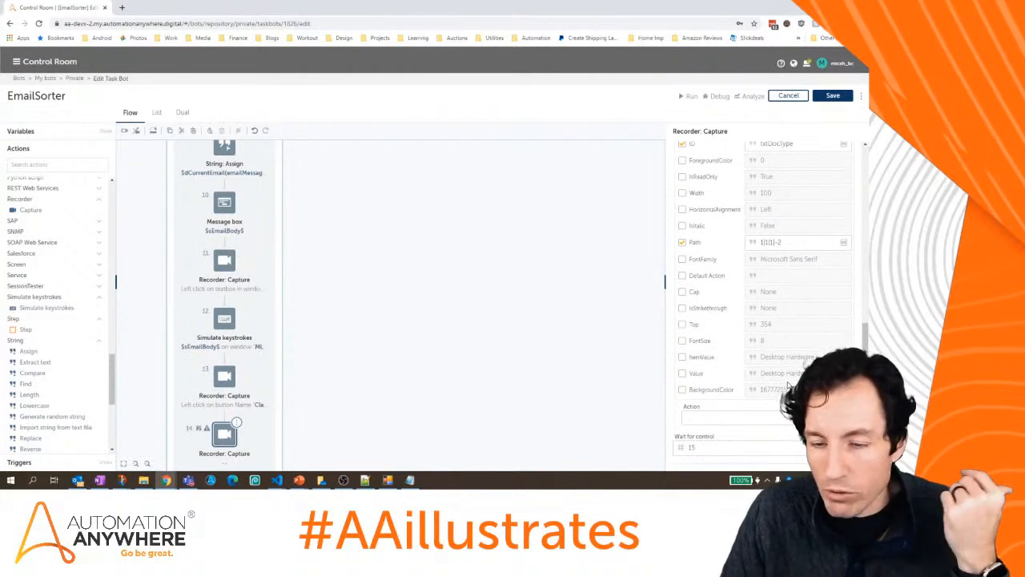
double_click(696, 373)
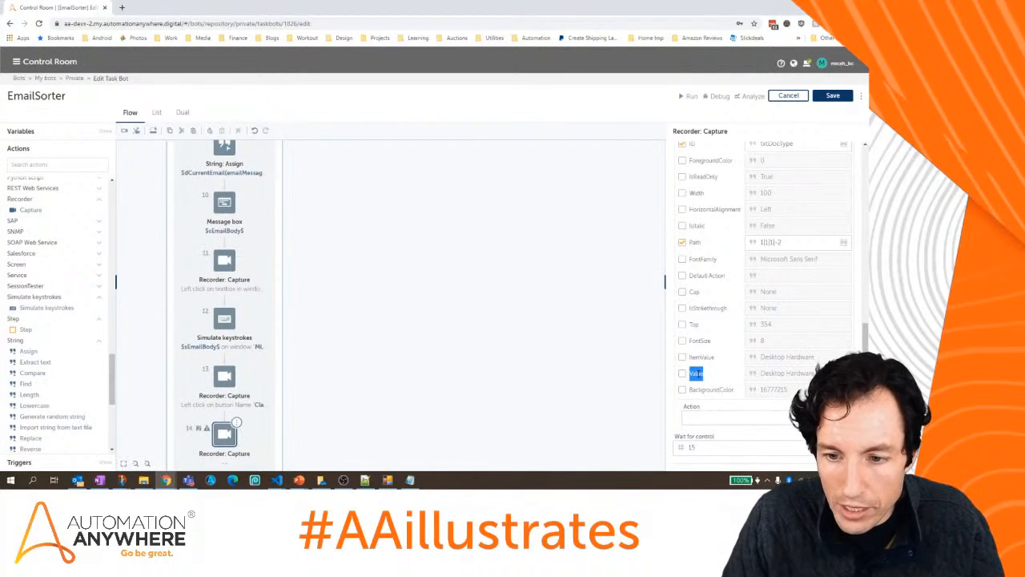
left_click(728, 415)
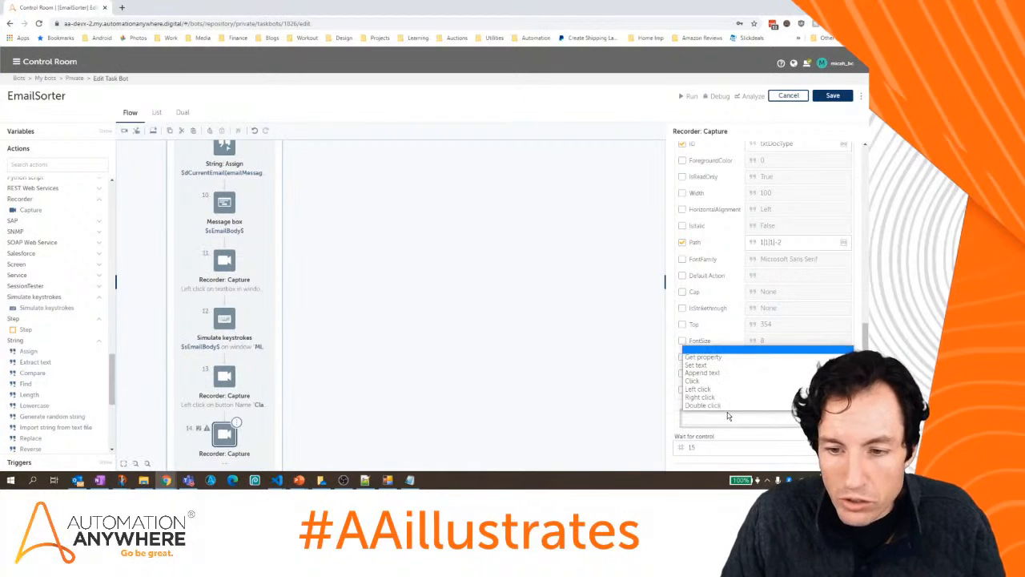
left_click(721, 362)
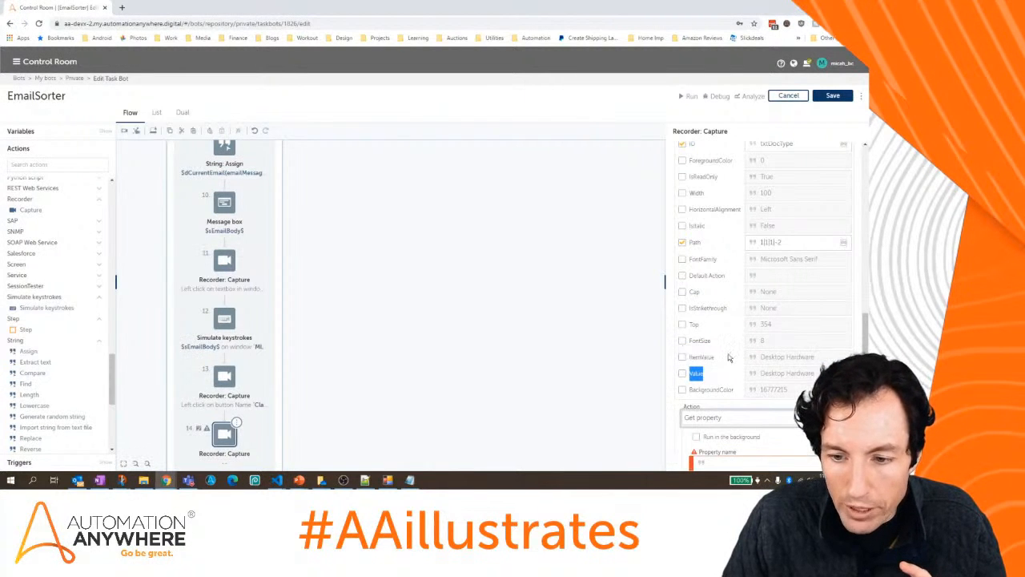
scroll(729, 357, "down", 2)
left_click(730, 382)
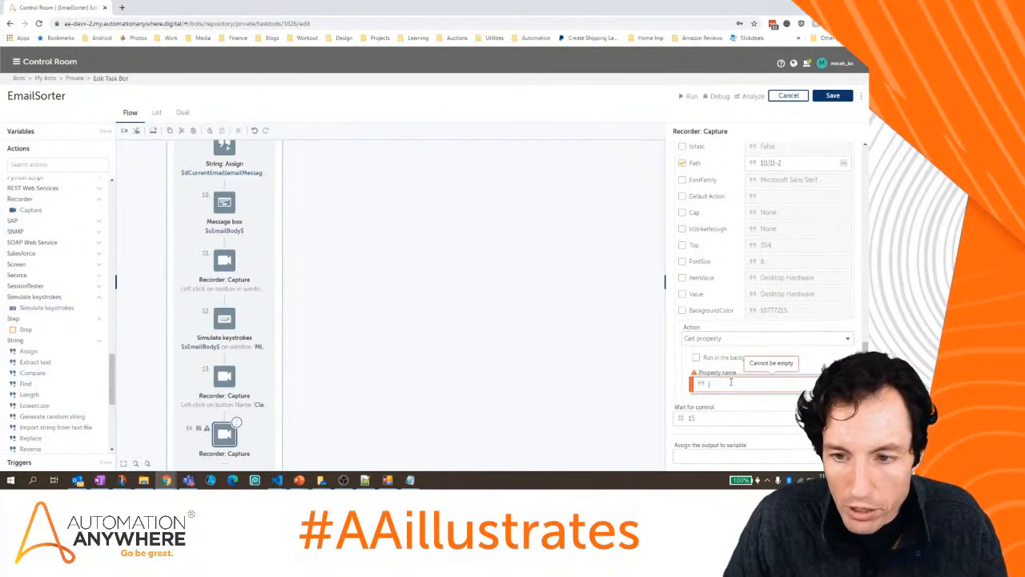
type("Value")
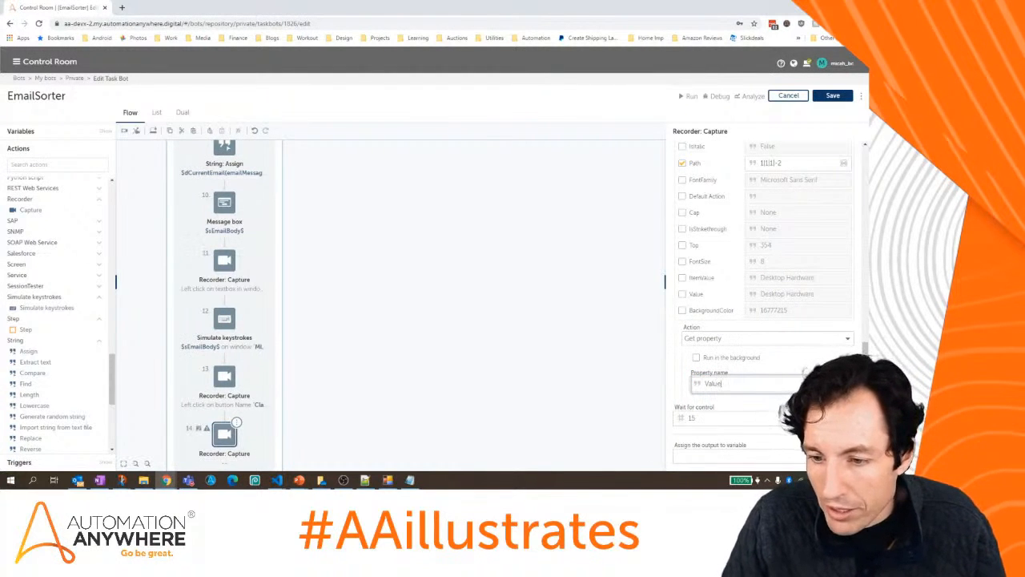
Create the string variable sCurrentEmailClassification and assign the Document Type capture's output to it.
left_click(846, 456)
left_click(290, 195)
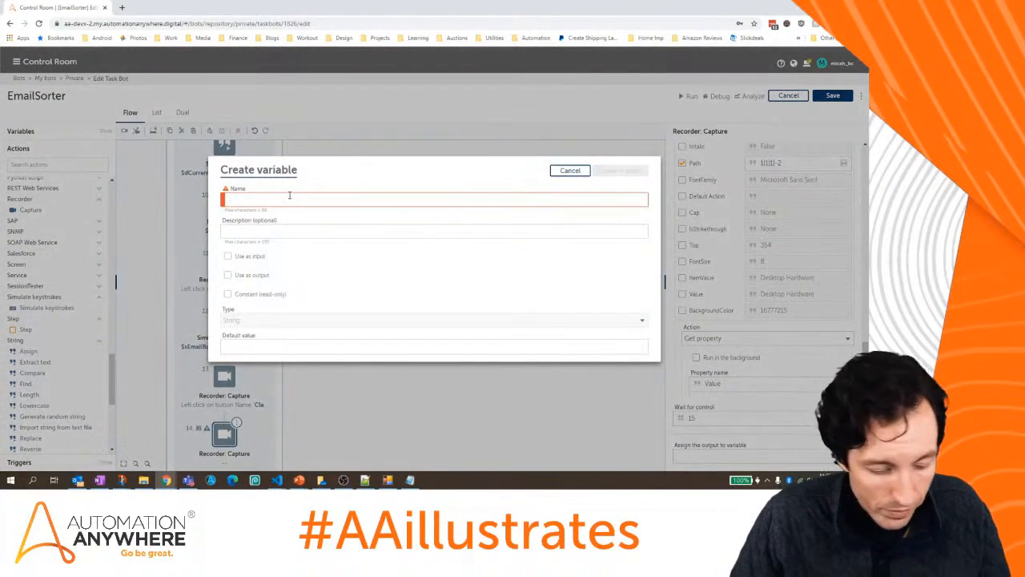
type("sCurrentEmailClassification")
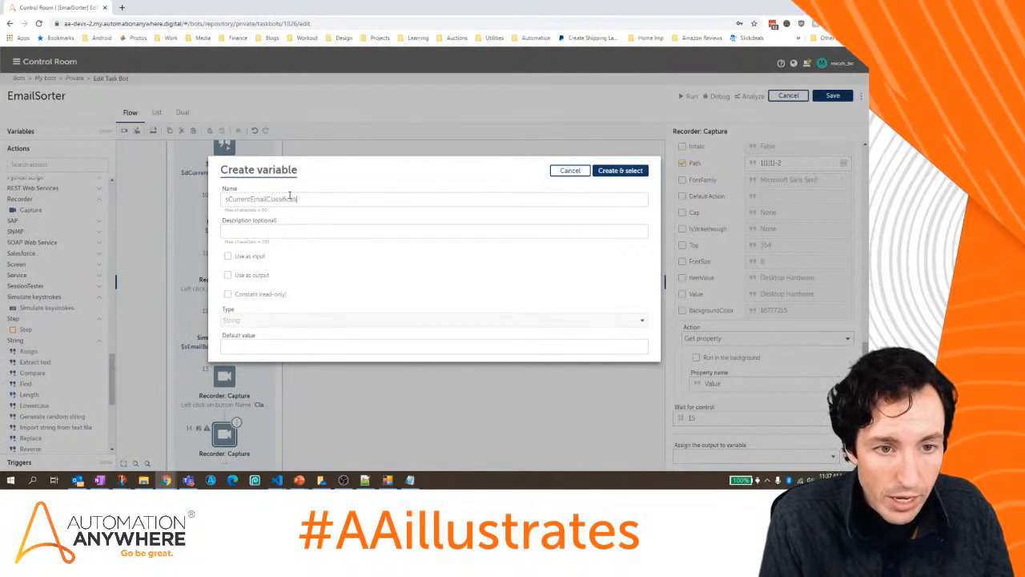
left_click(621, 171)
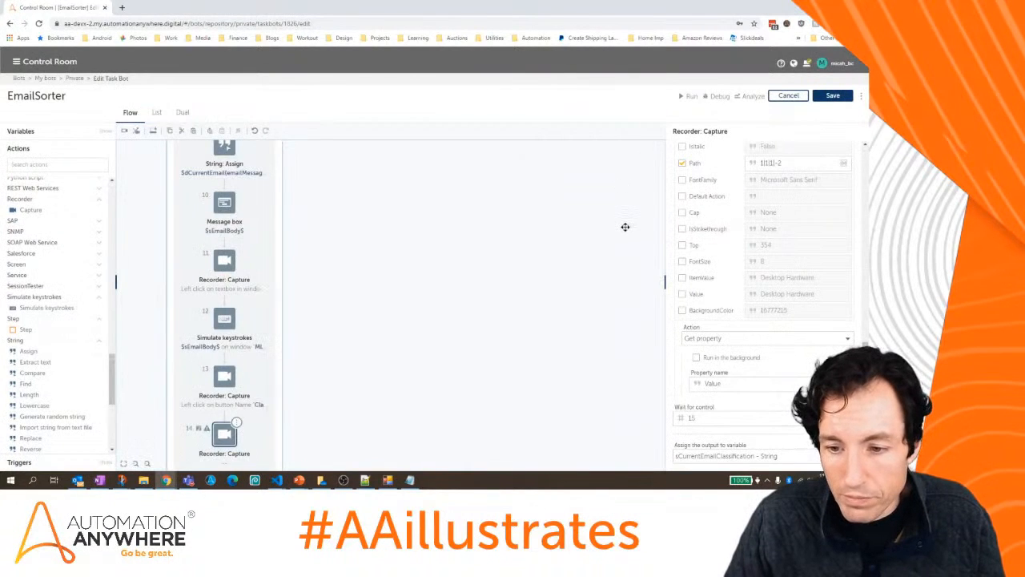
Add another Recorder Capture after the Document Type capture, targeting the MLClassification window and capturing its Confidence text box.
scroll(625, 227, "up", 3)
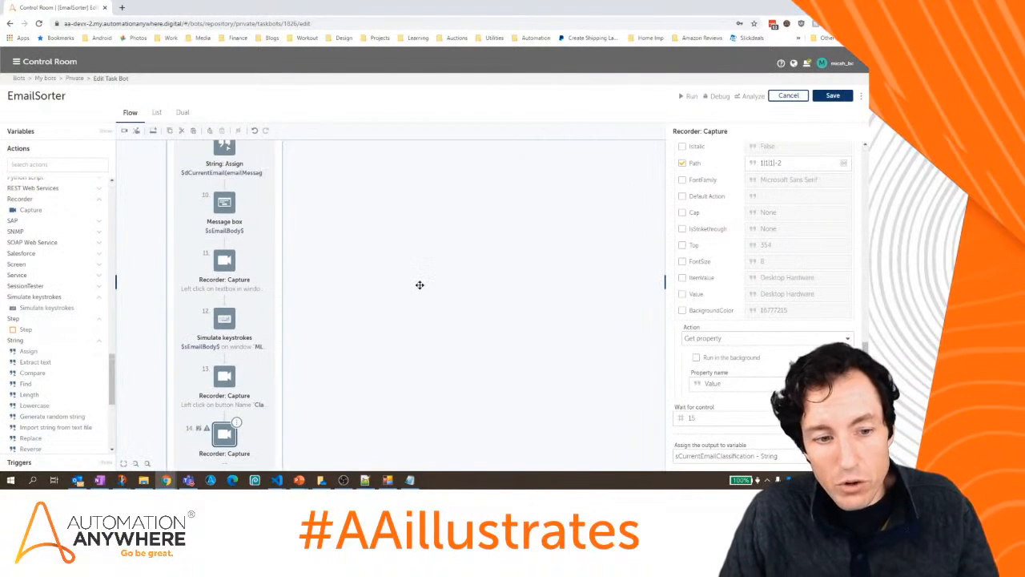
scroll(419, 285, "down", 4)
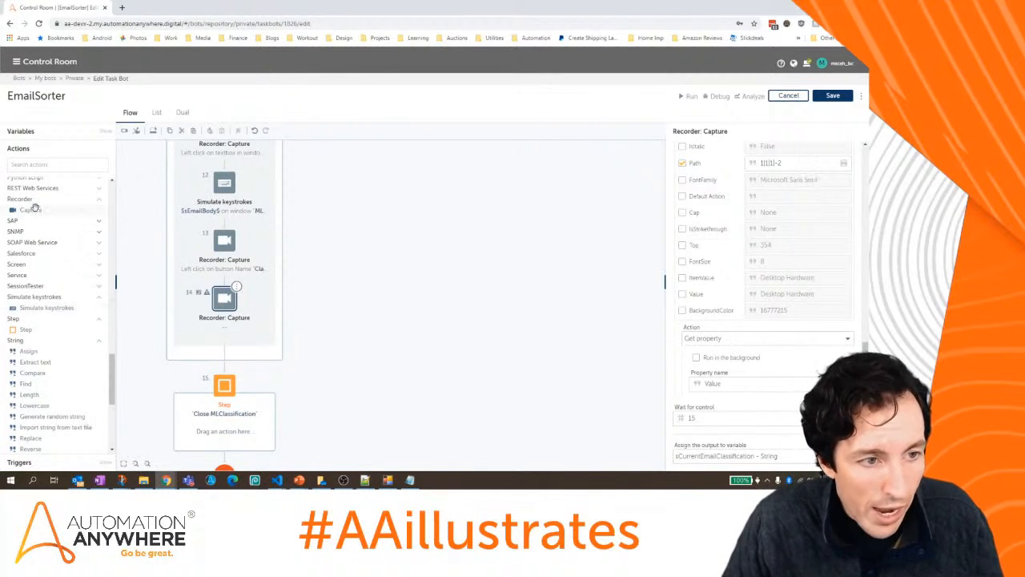
left_click_drag(34, 208, 218, 336)
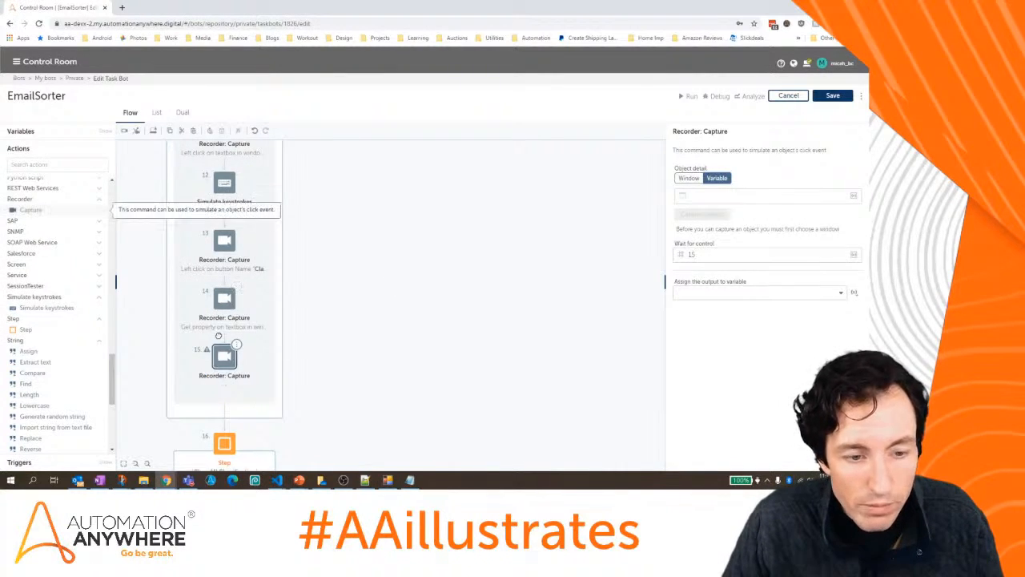
left_click(690, 177)
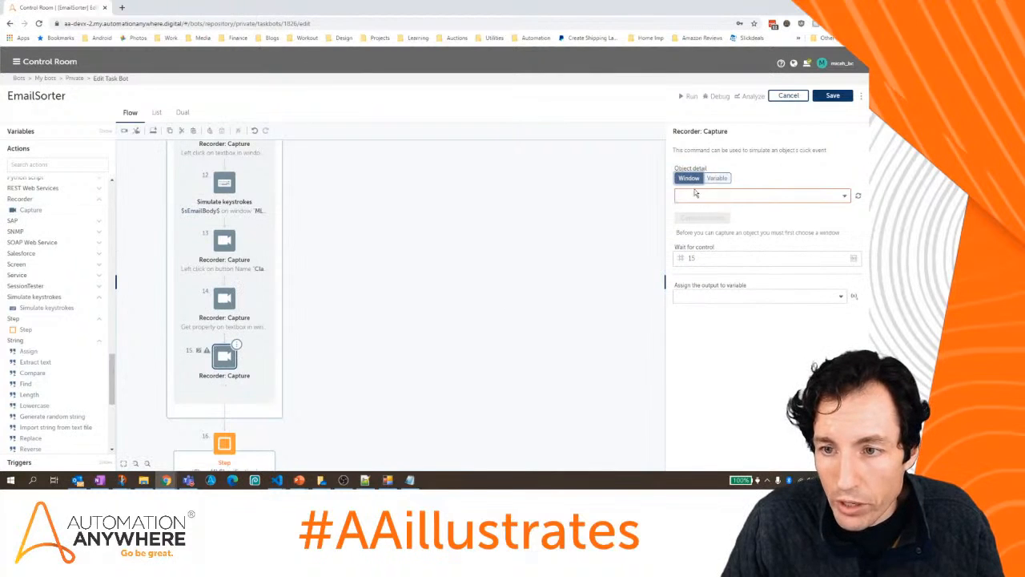
left_click(697, 194)
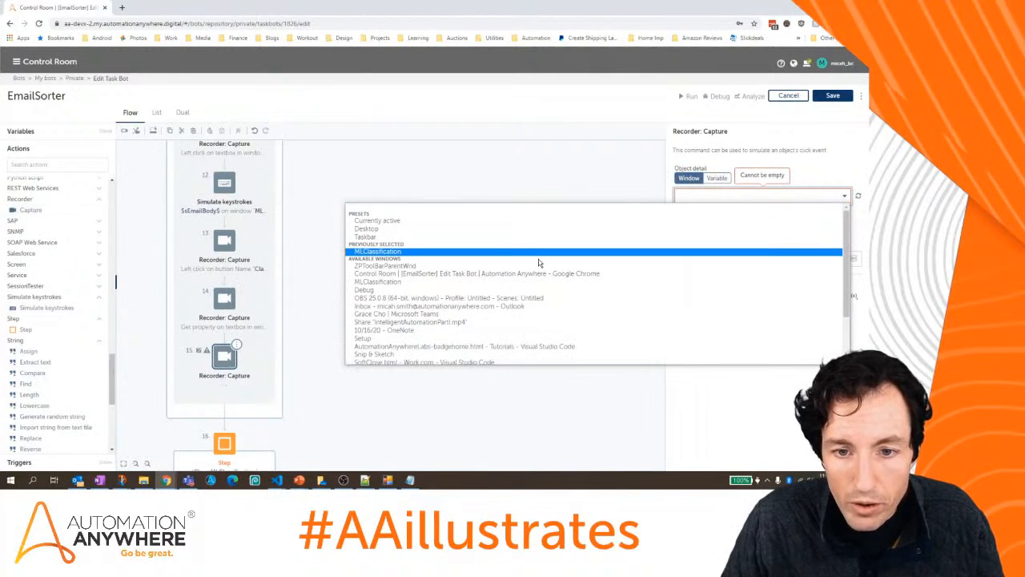
left_click(540, 252)
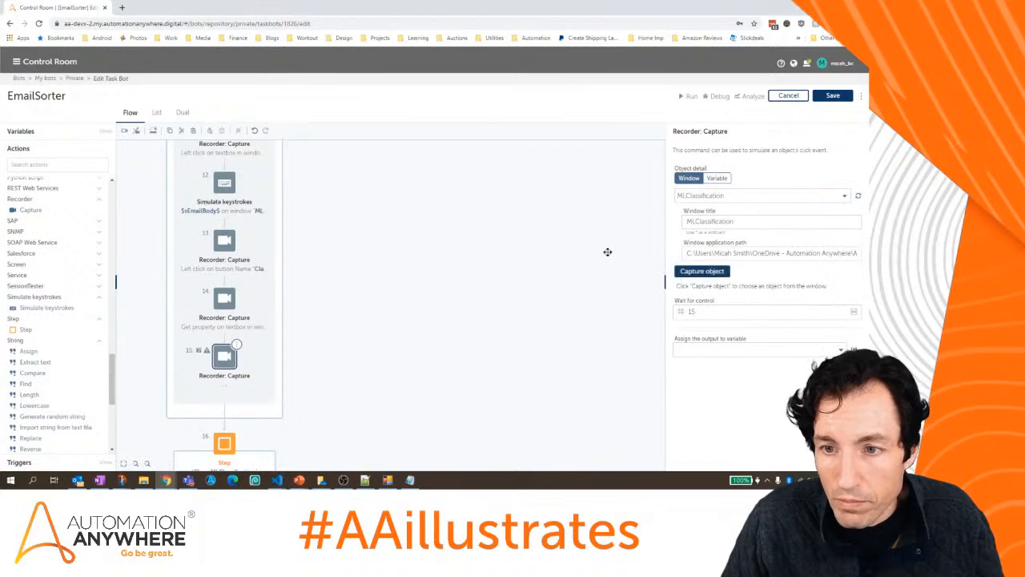
left_click(699, 272)
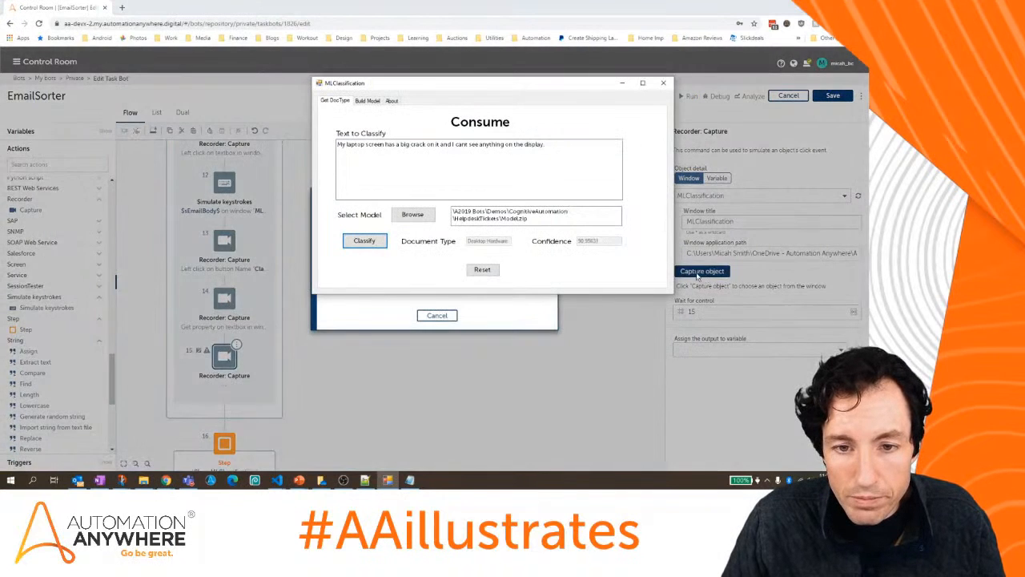
left_click(597, 245)
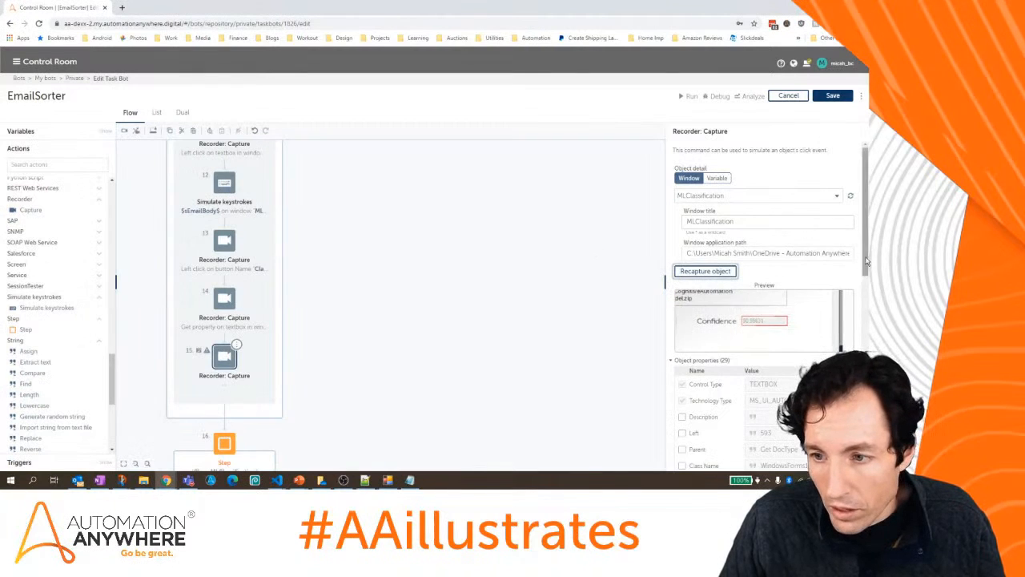
Set the captured Confidence text box's action to Get property with the property name Value.
left_click_drag(866, 260, 866, 450)
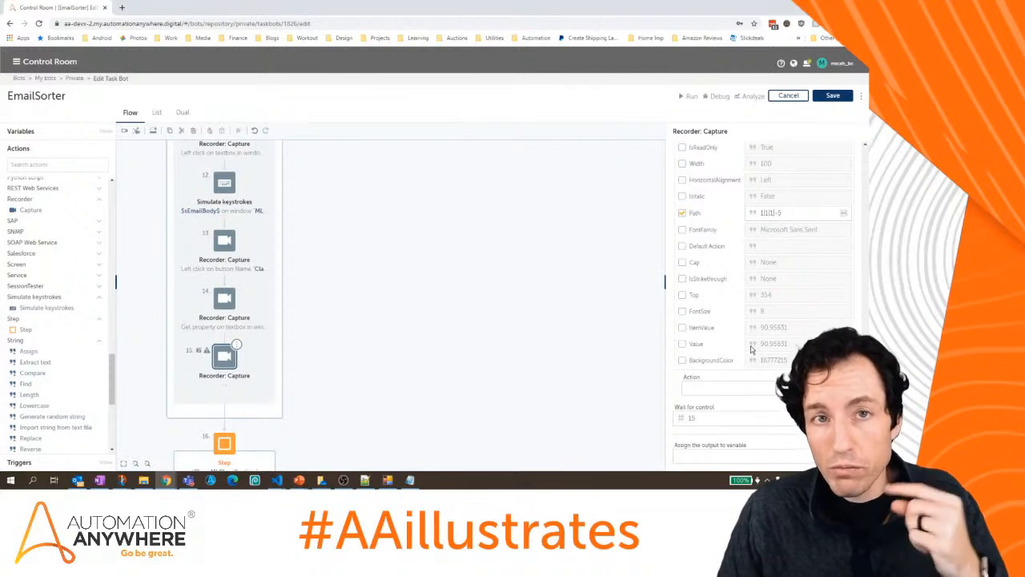
left_click(757, 390)
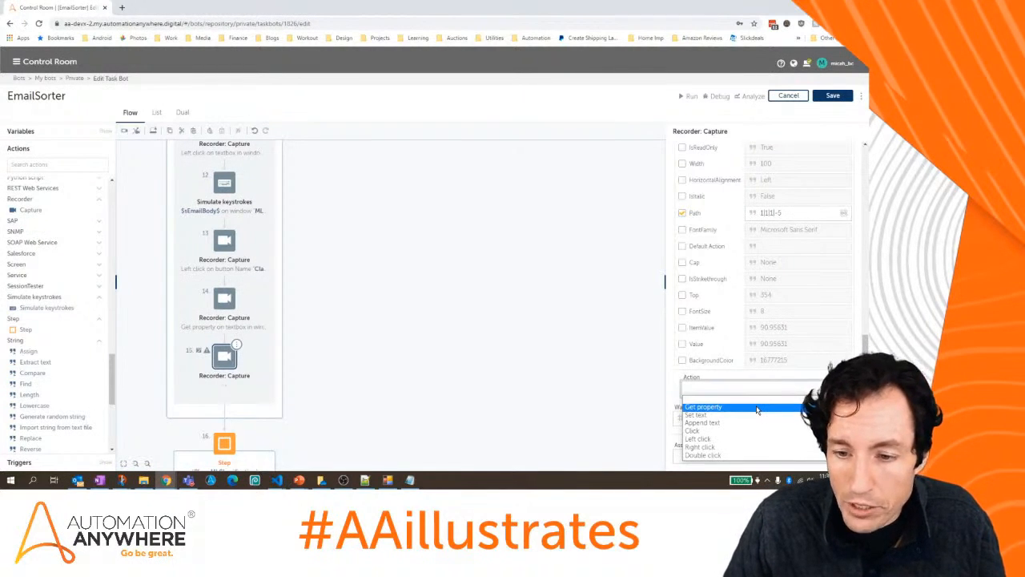
left_click(757, 408)
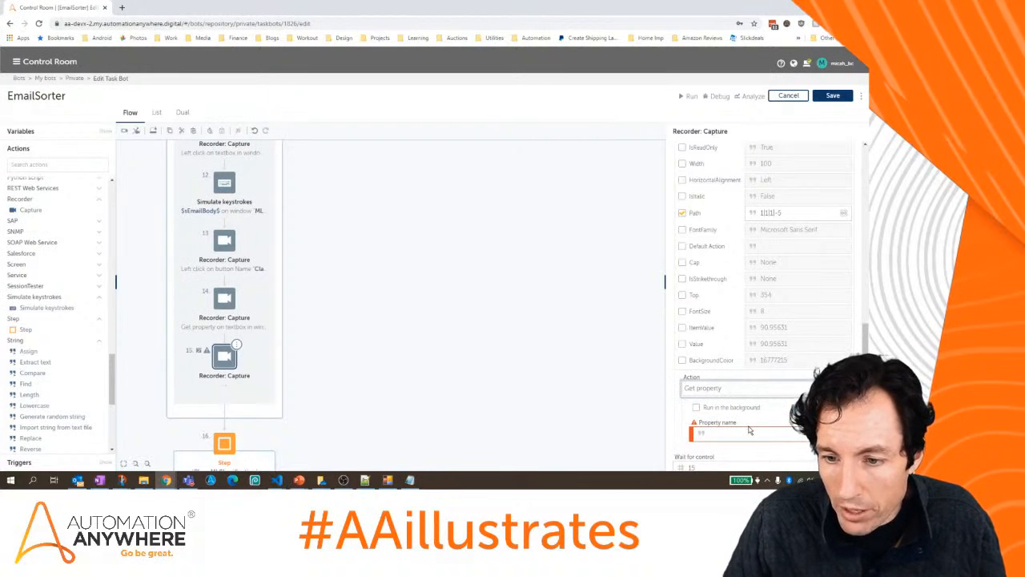
left_click(749, 431)
type("Value")
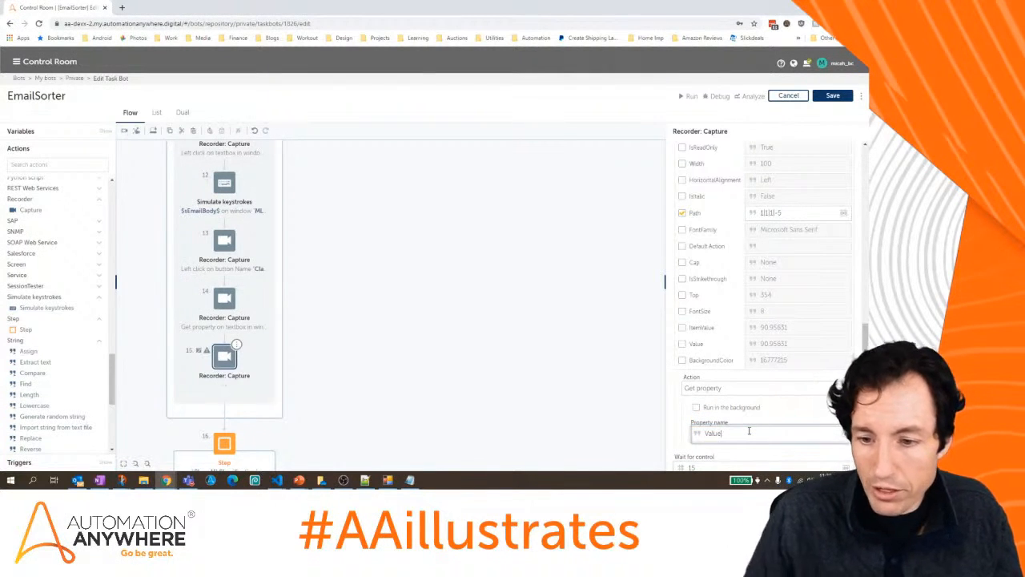
Assign the Confidence capture's output to a new string variable sCurrentEmailClassificationConfidence and save the bot.
scroll(759, 342, "down", 1)
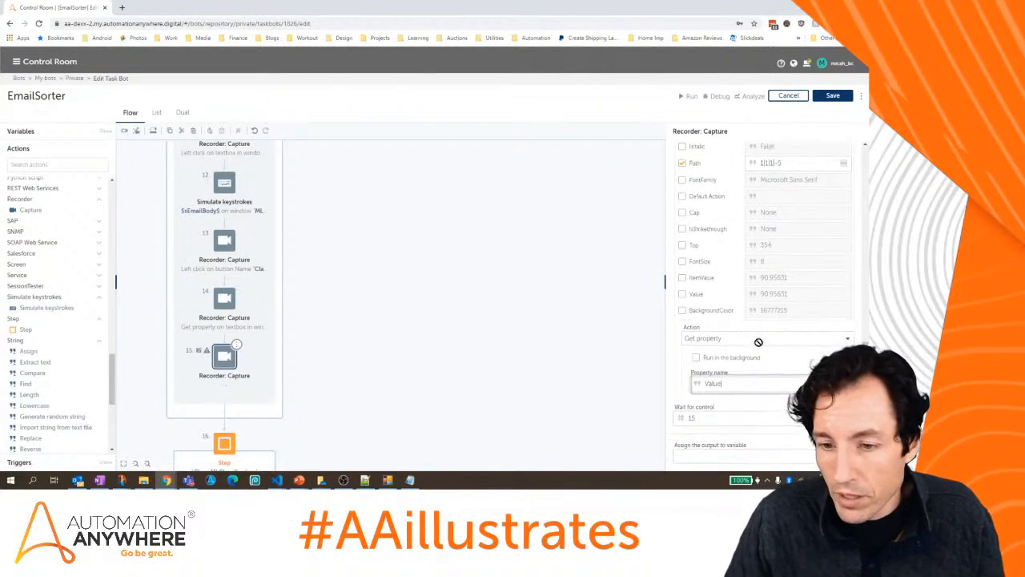
left_click(753, 460)
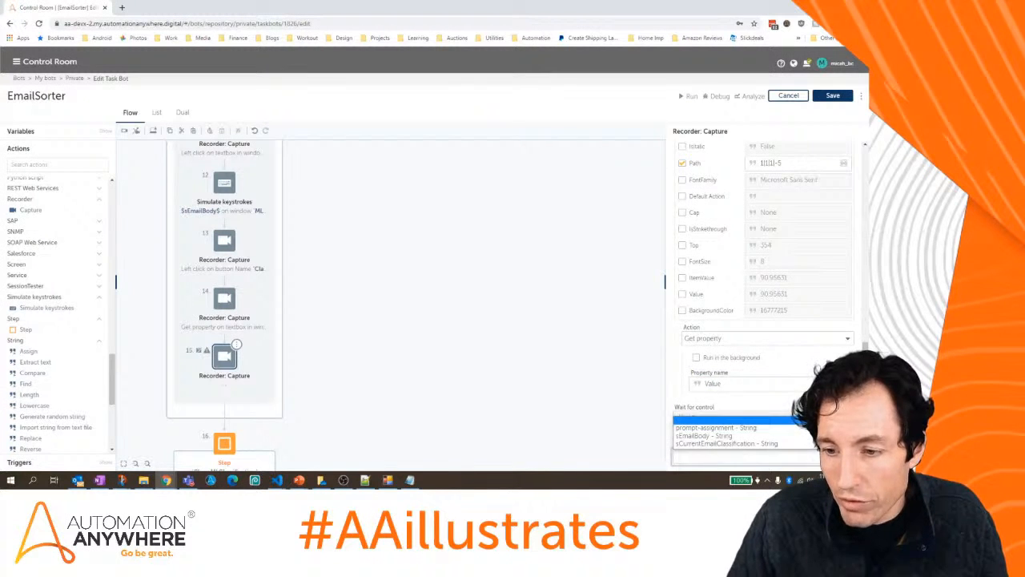
left_click(721, 420)
type("s")
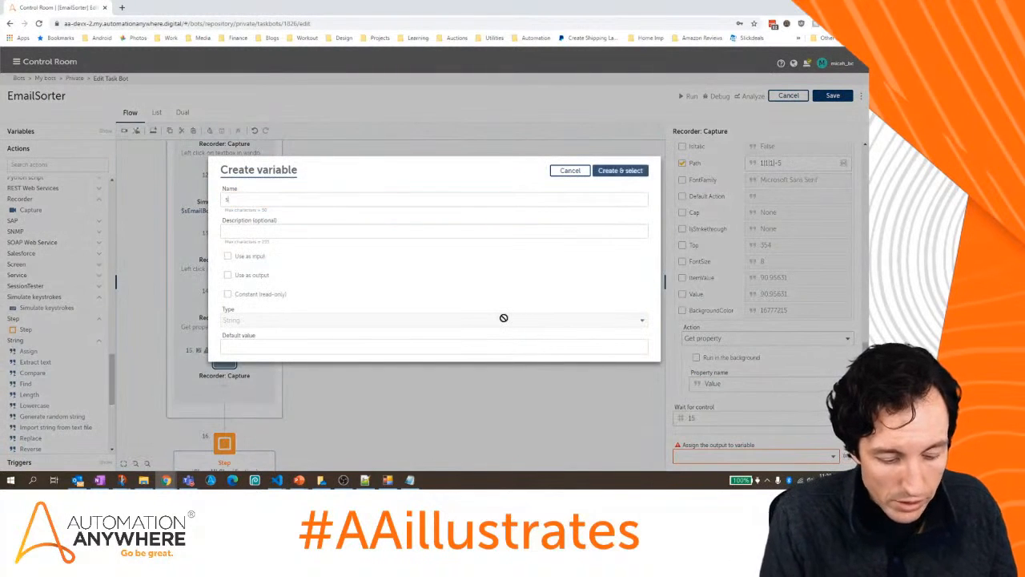
type("CurrentEmail")
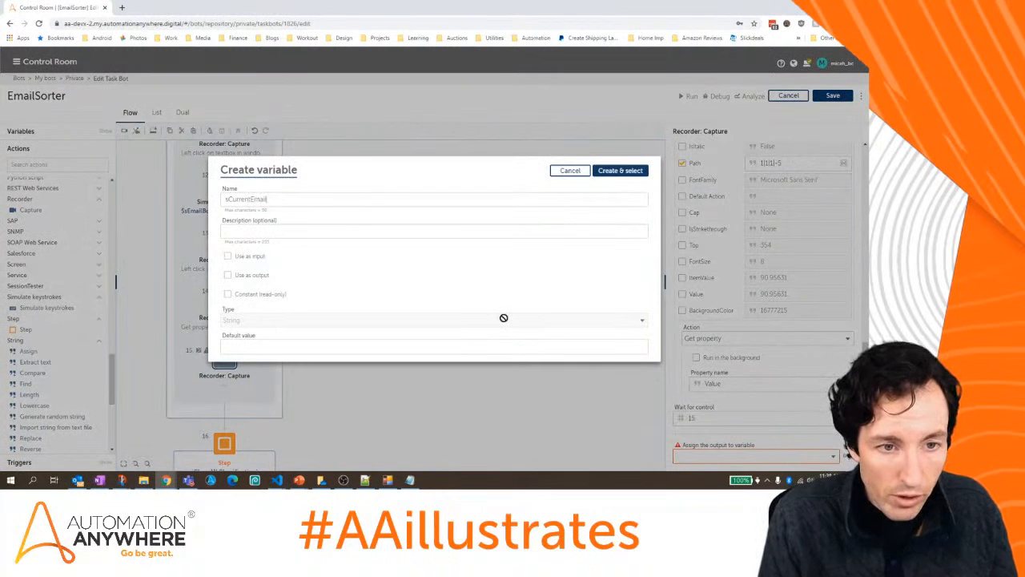
type("ClassificationConfidence")
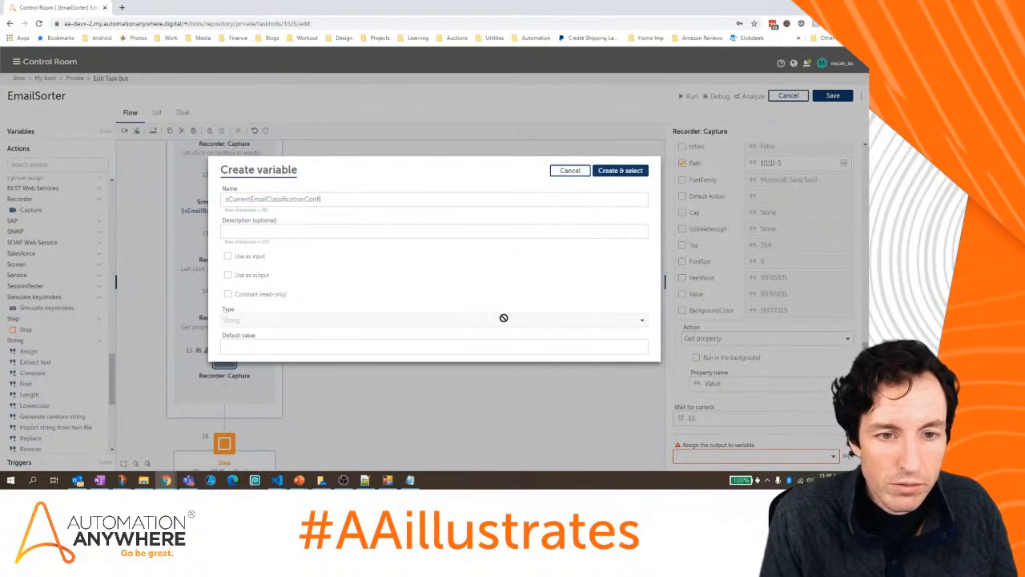
left_click(631, 173)
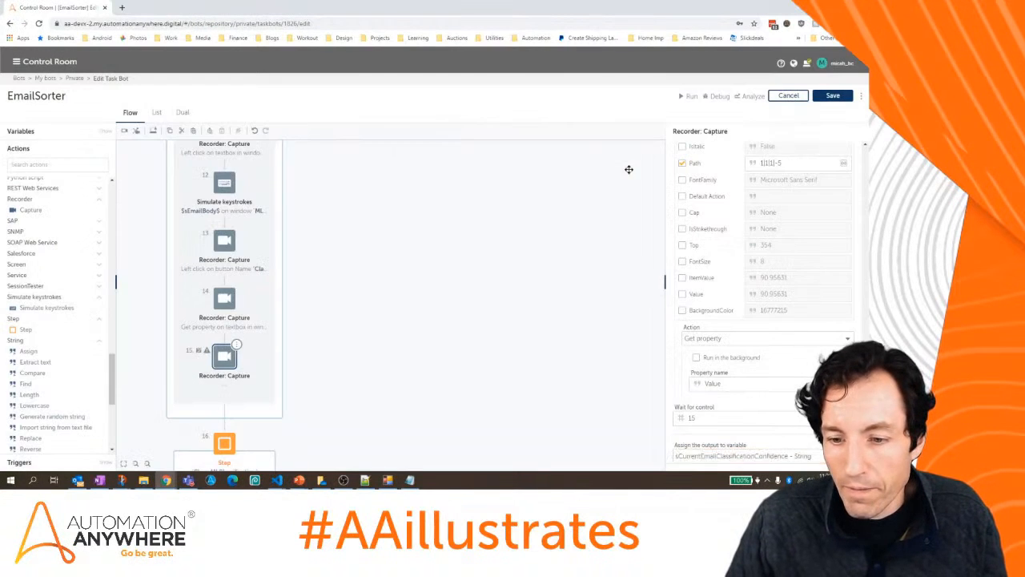
left_click(839, 101)
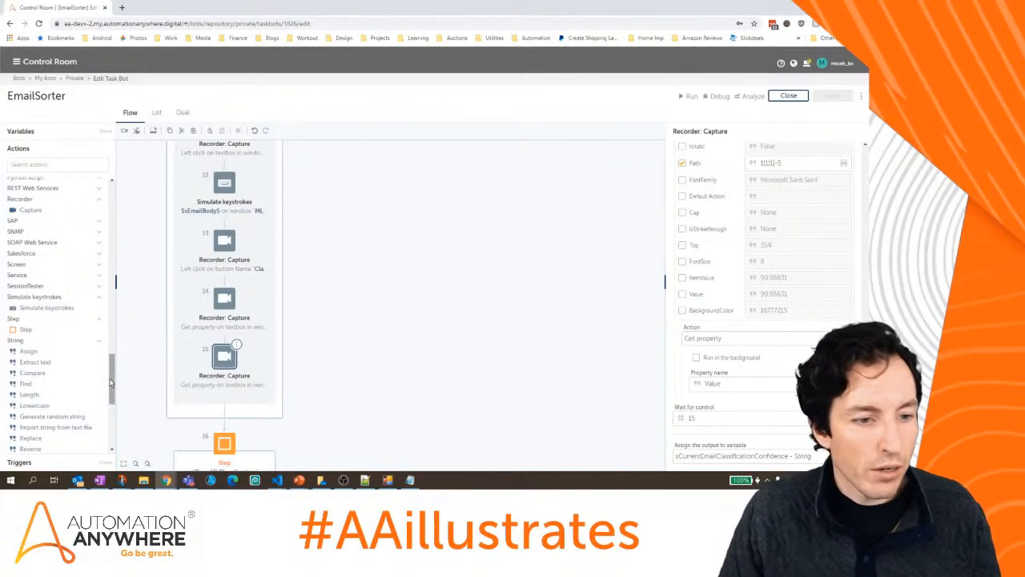
Add an If action after the Confidence capture inside the loop and give it a Number condition.
left_click_drag(113, 381, 111, 284)
left_click(60, 280)
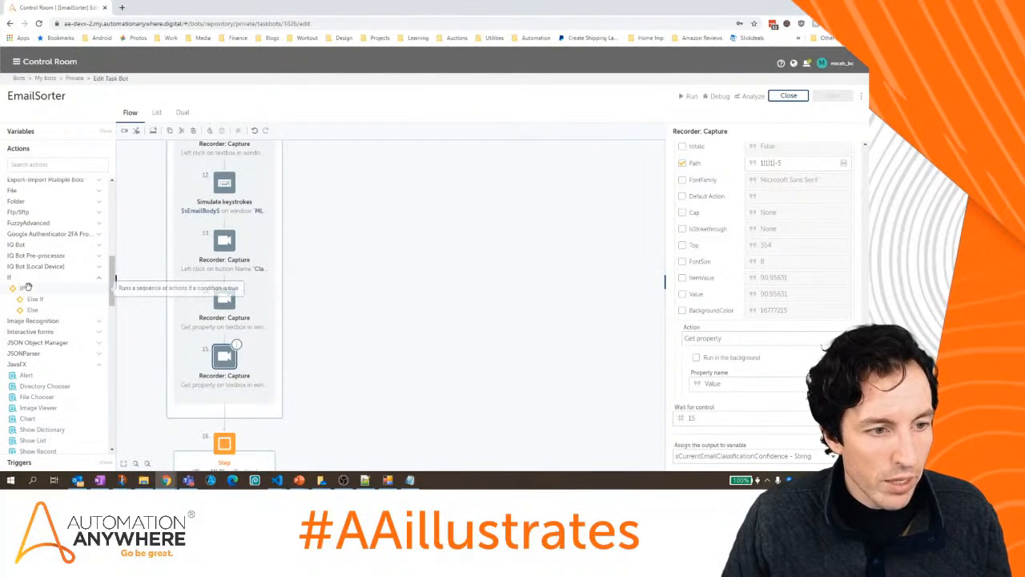
left_click_drag(42, 291, 224, 409)
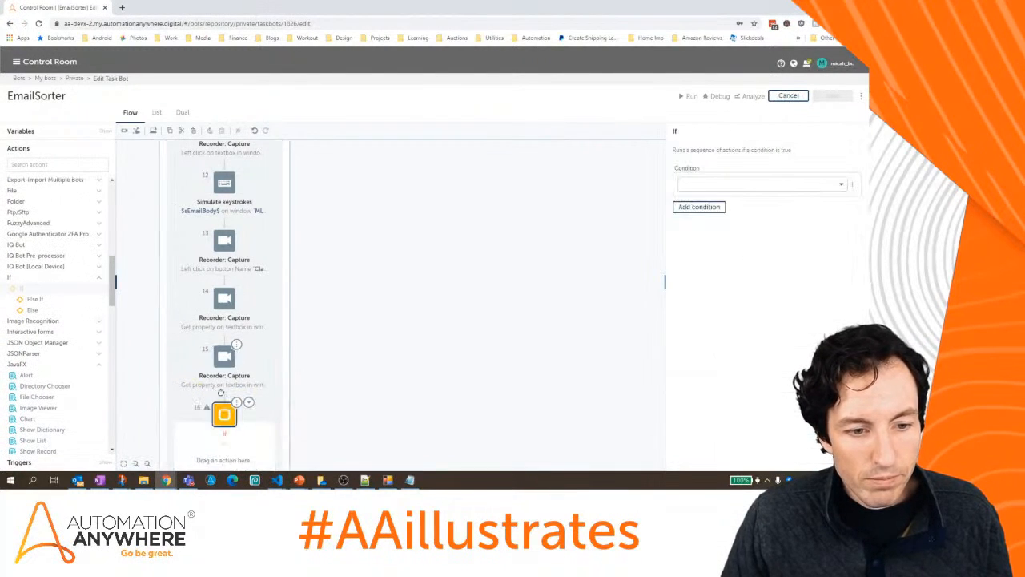
left_click(700, 188)
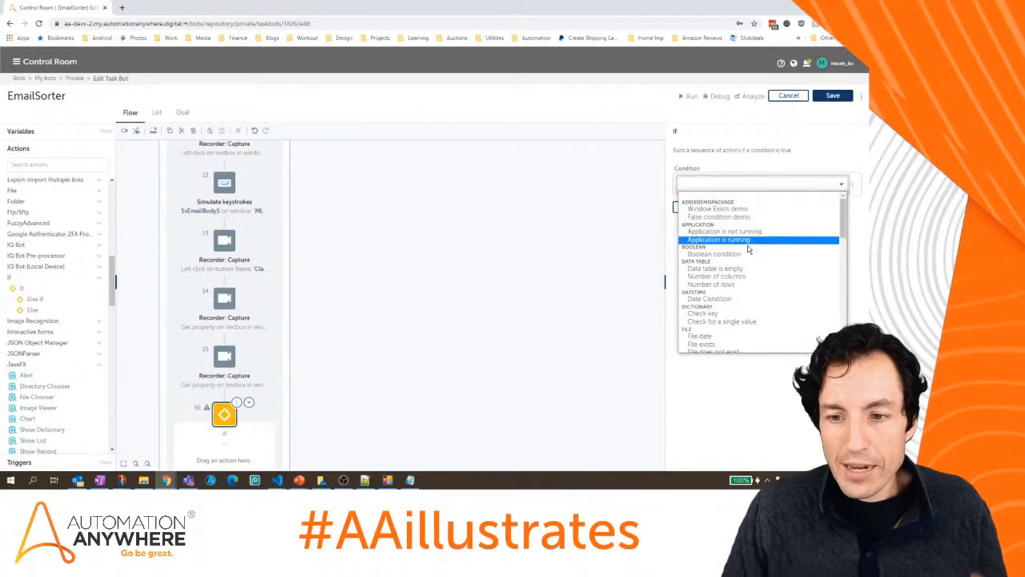
left_click_drag(842, 218, 842, 296)
left_click(709, 317)
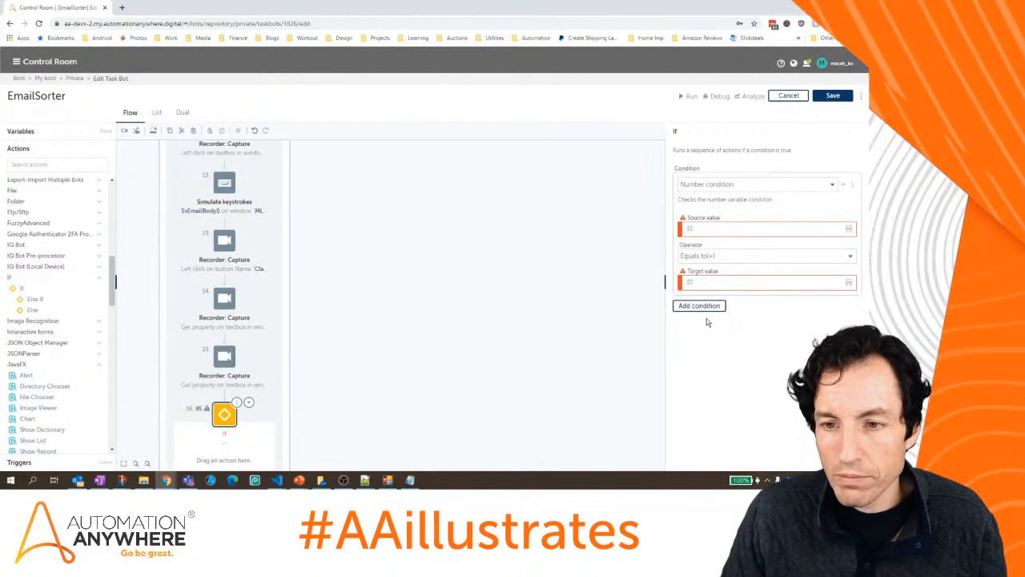
Set the Number condition's source value to $sCurrentEmailClassificationConfidence$, keeping the operator at Equals to(=).
left_click(708, 228)
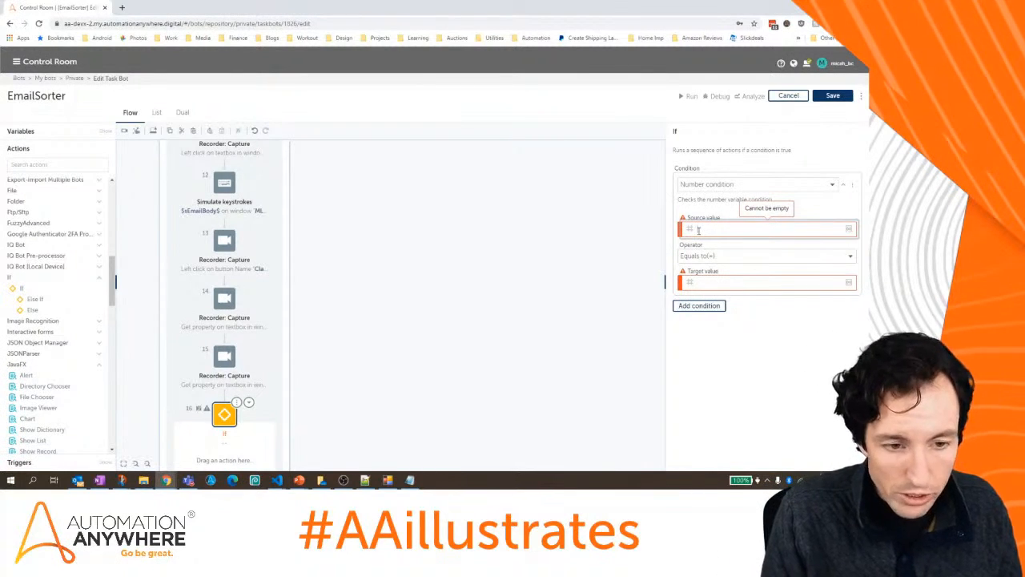
type("$s")
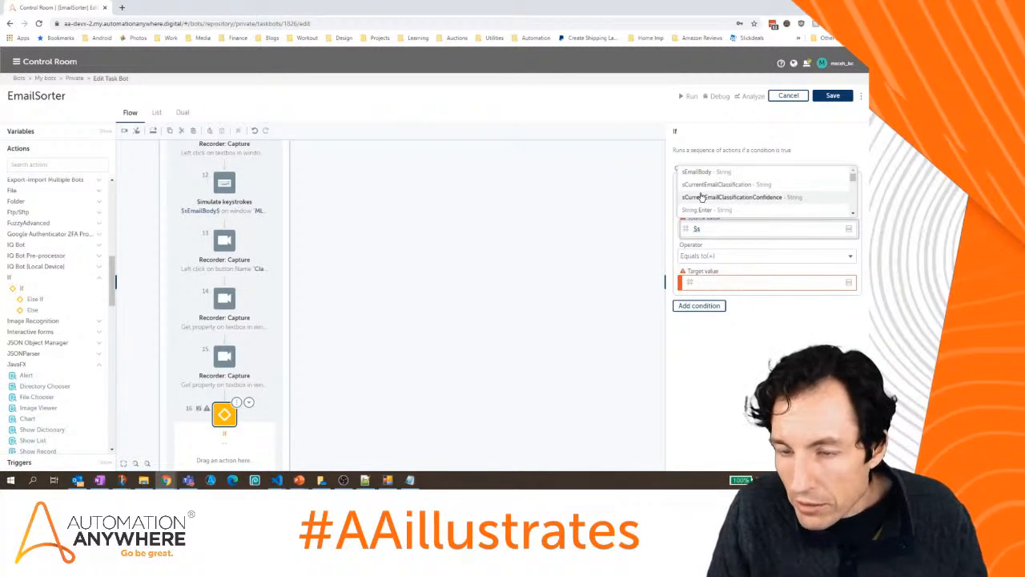
left_click(701, 197)
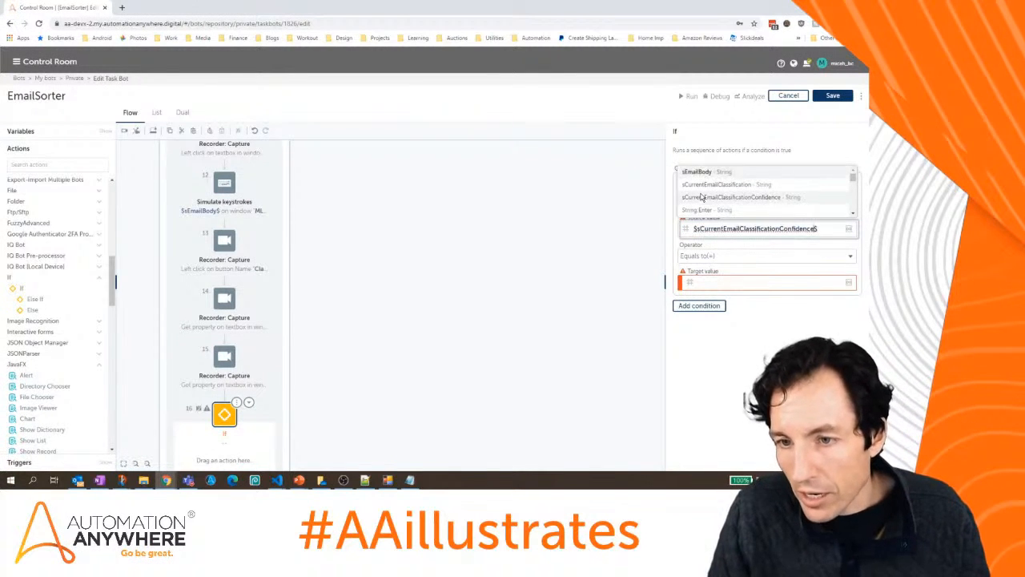
left_click(813, 261)
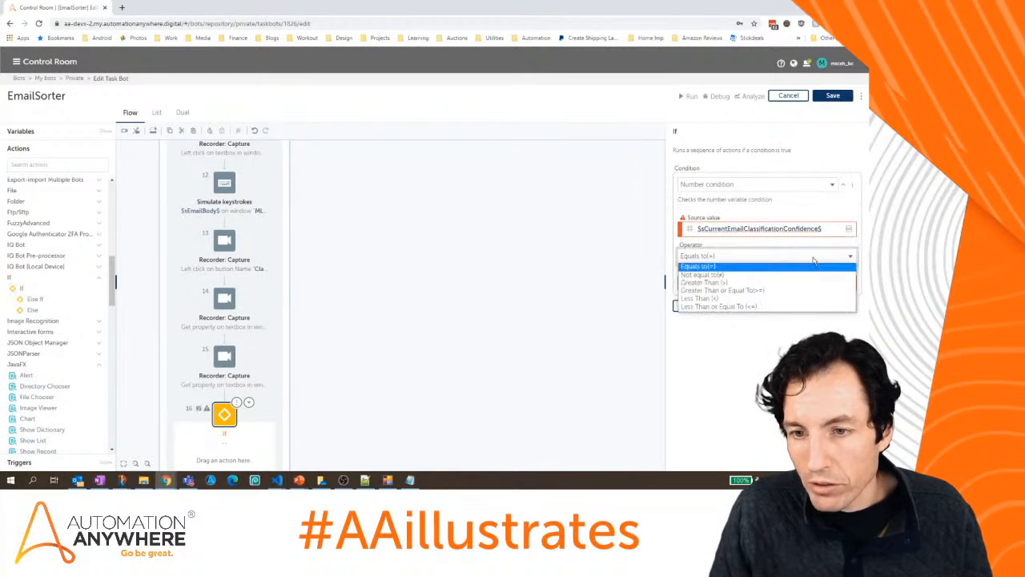
left_click(811, 266)
left_click(784, 228)
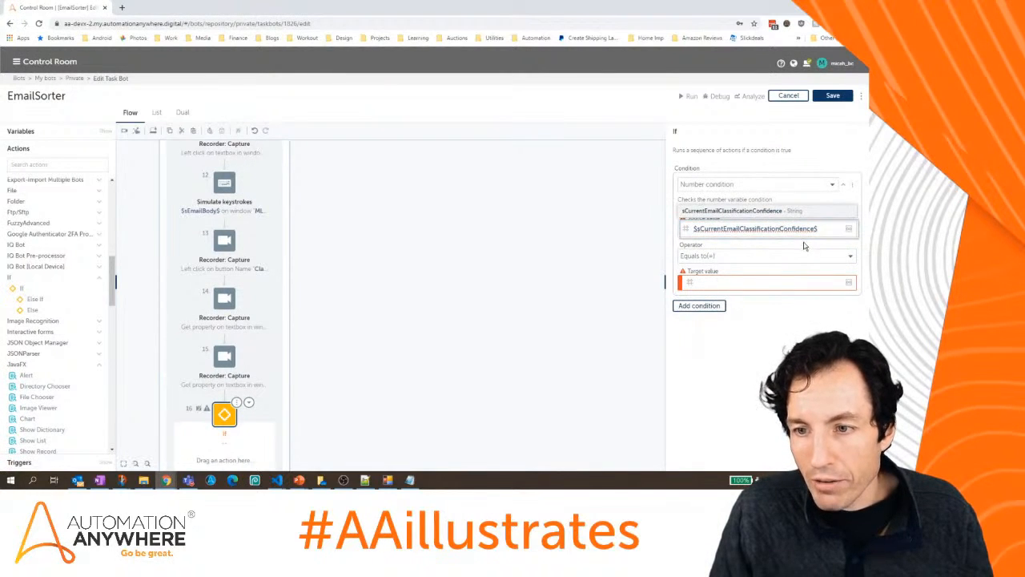
left_click(805, 254)
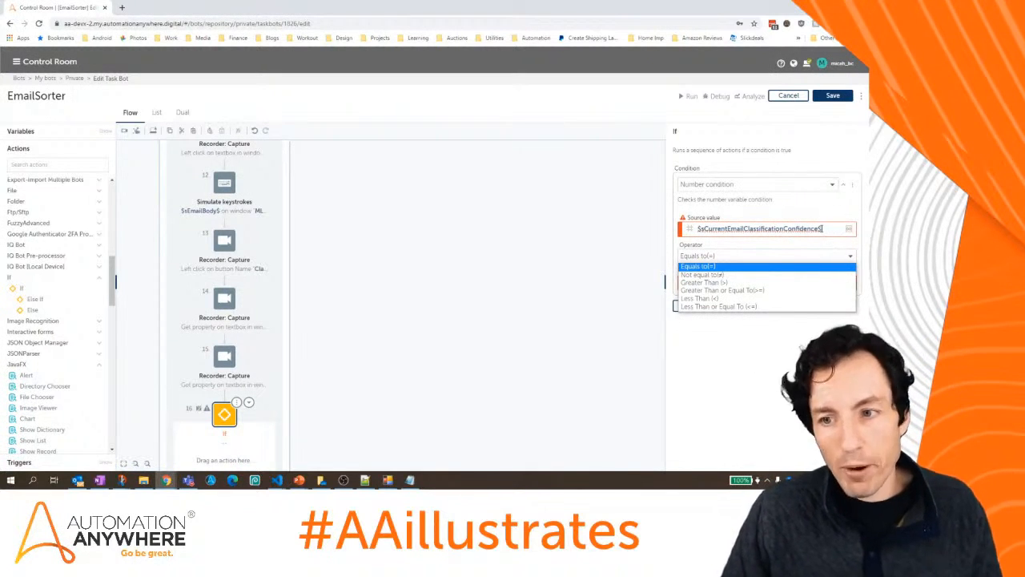
Convert the Number condition's source value to a number by changing it to $sCurrentEmailClassificationConfidence.String:toNumber$.
left_click(818, 228)
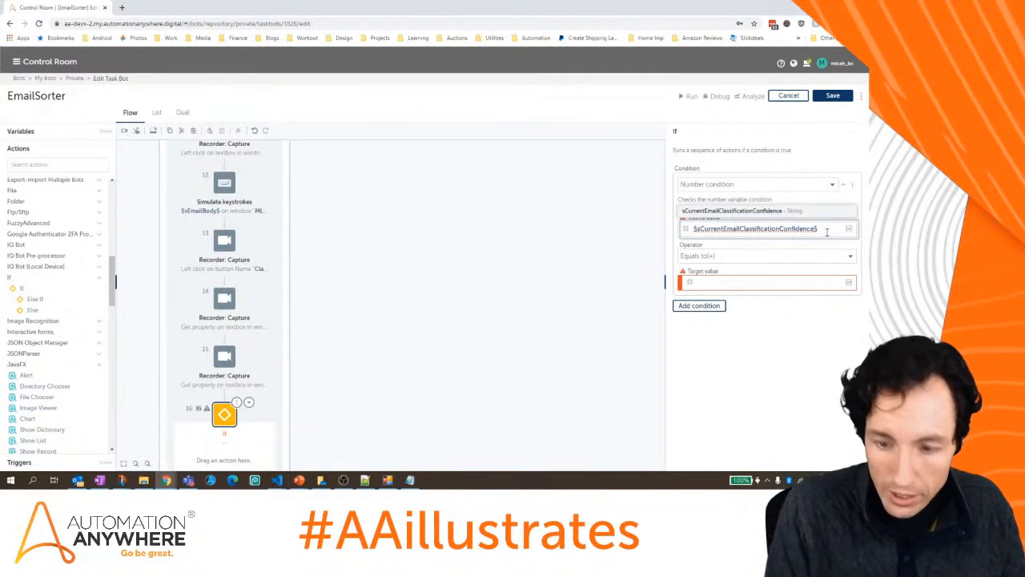
type(".Str")
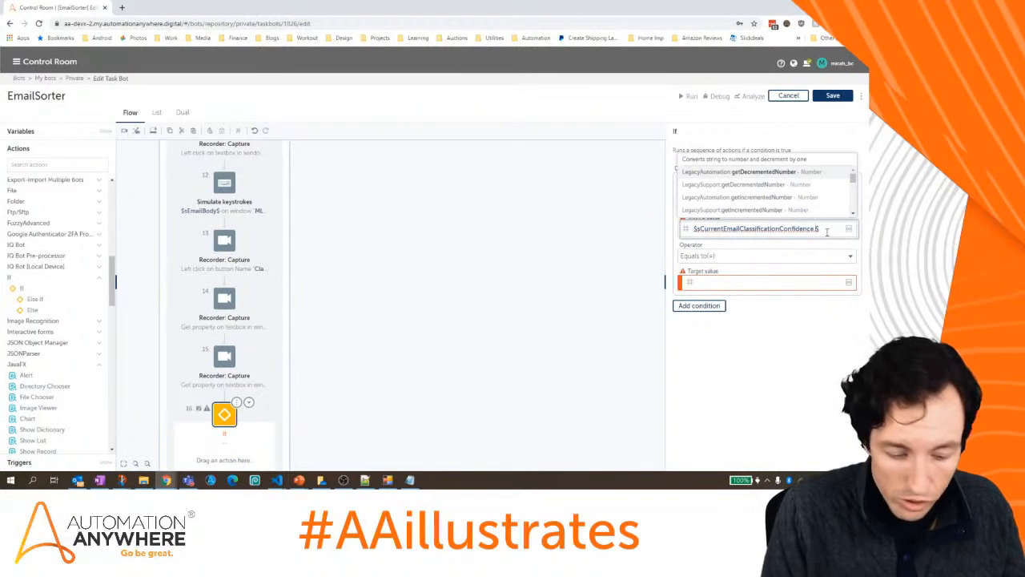
type("ing$")
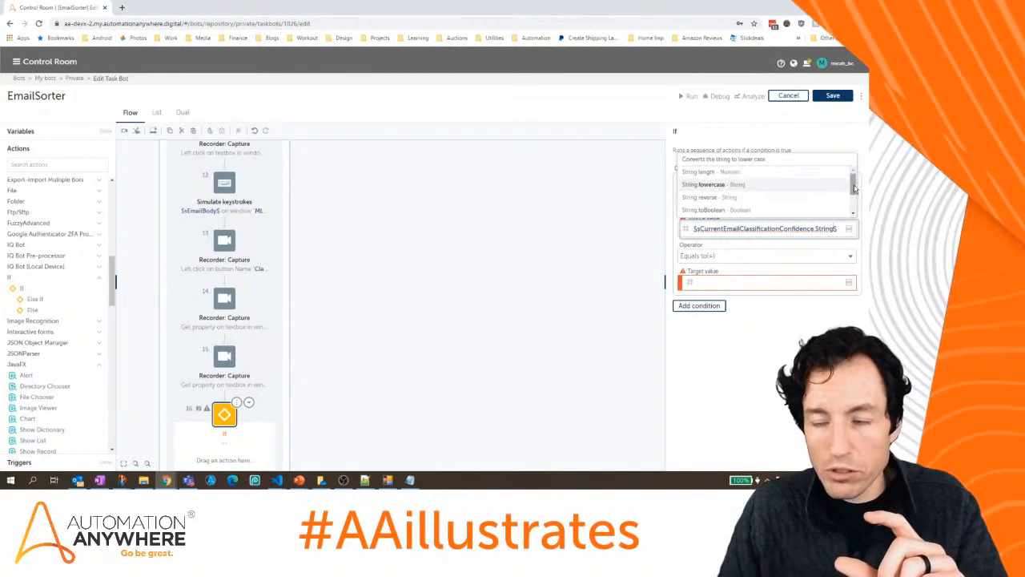
left_click_drag(854, 186, 854, 198)
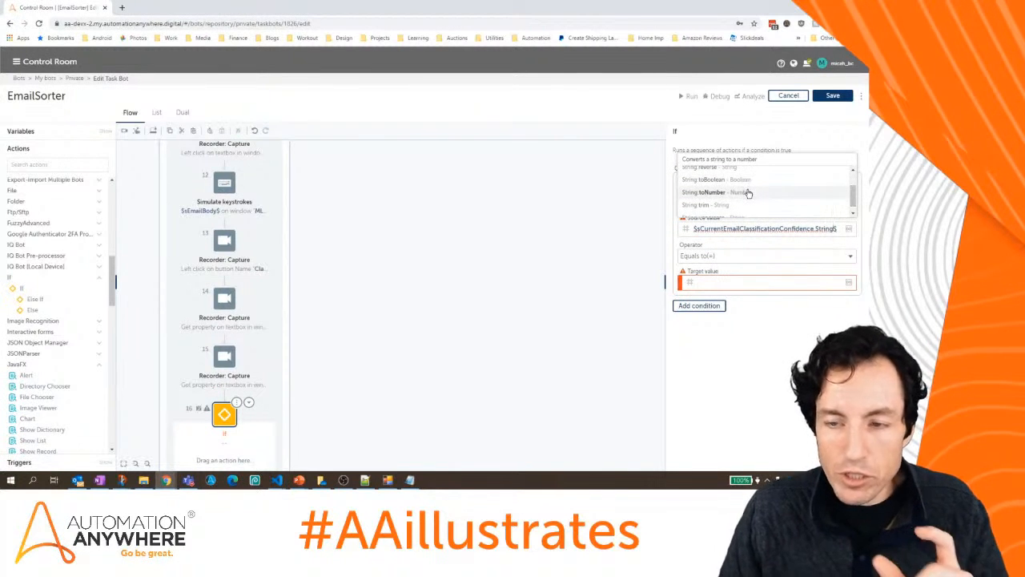
left_click(747, 193)
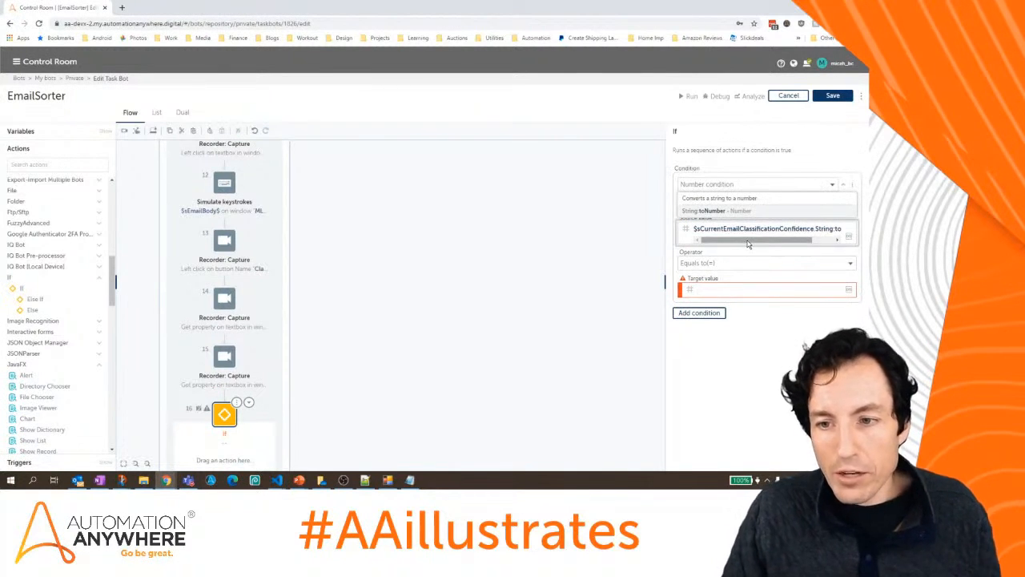
left_click_drag(749, 246, 798, 246)
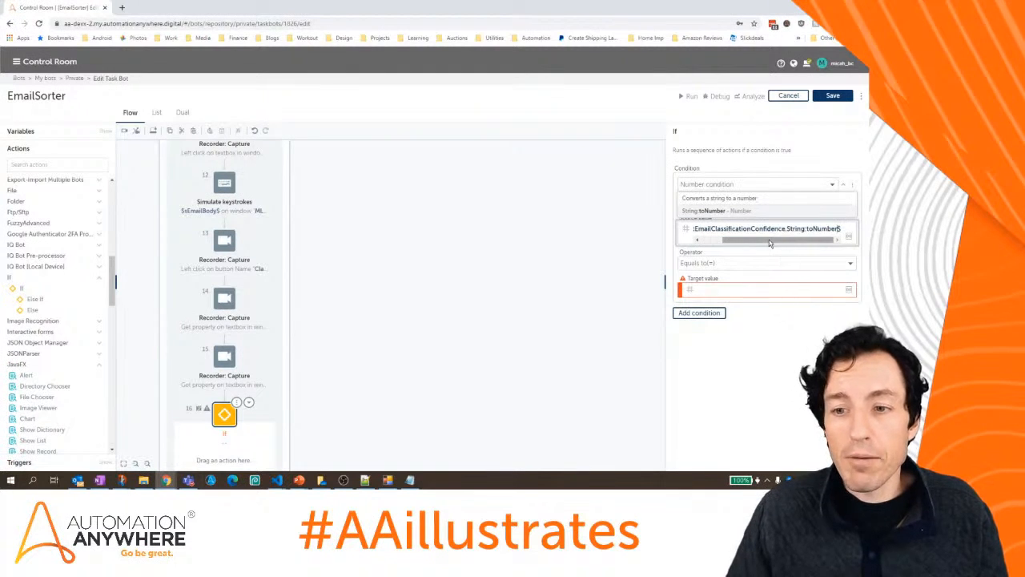
left_click_drag(770, 242, 721, 248)
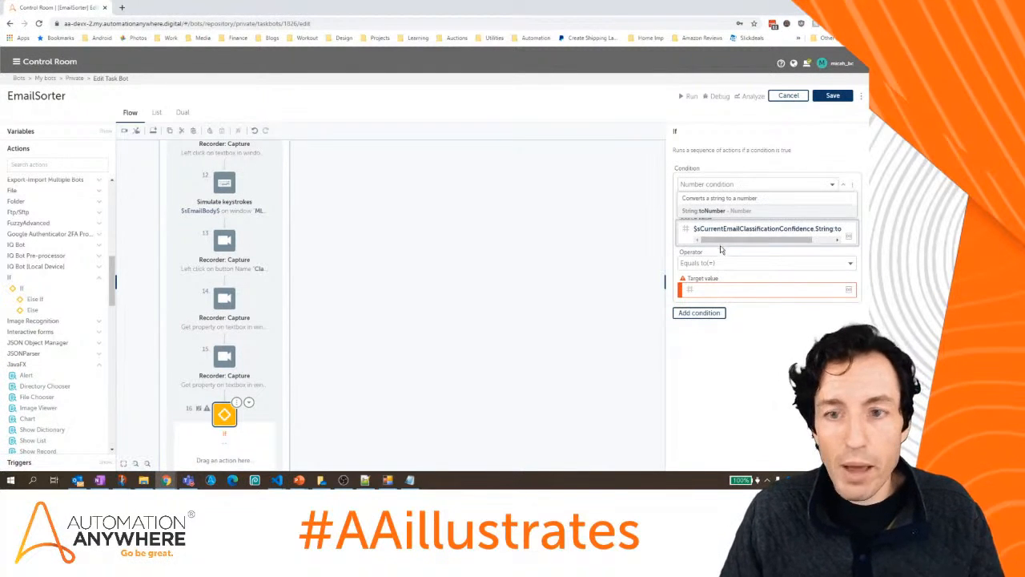
Set the Number condition's operator to Greater Than (>) and its target value to 49.
left_click(727, 264)
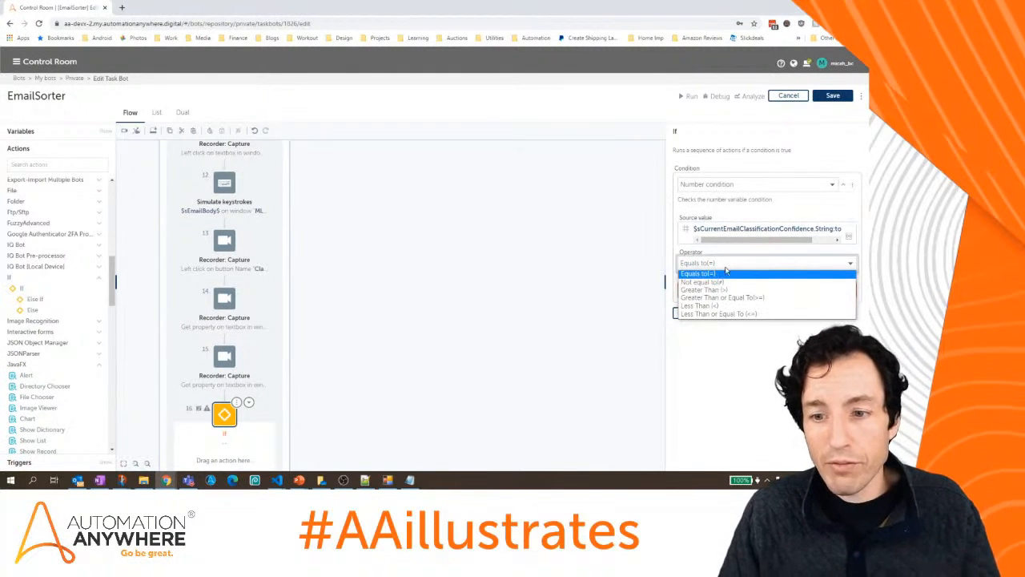
left_click(727, 290)
left_click(733, 290)
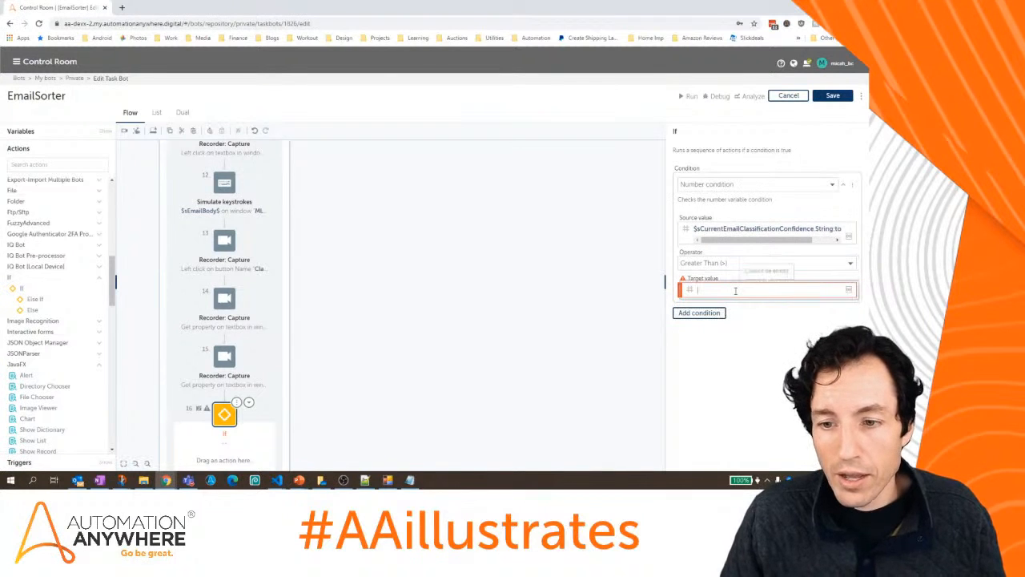
type("49")
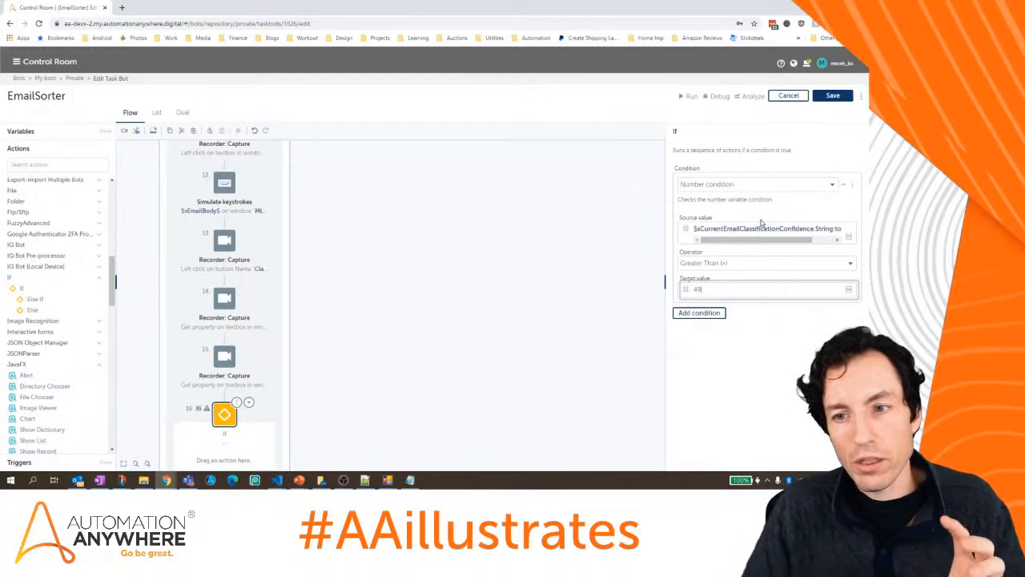
mouse_move(761, 241)
left_mouse_down()
mouse_move(834, 242)
mouse_move(750, 244)
left_mouse_up()
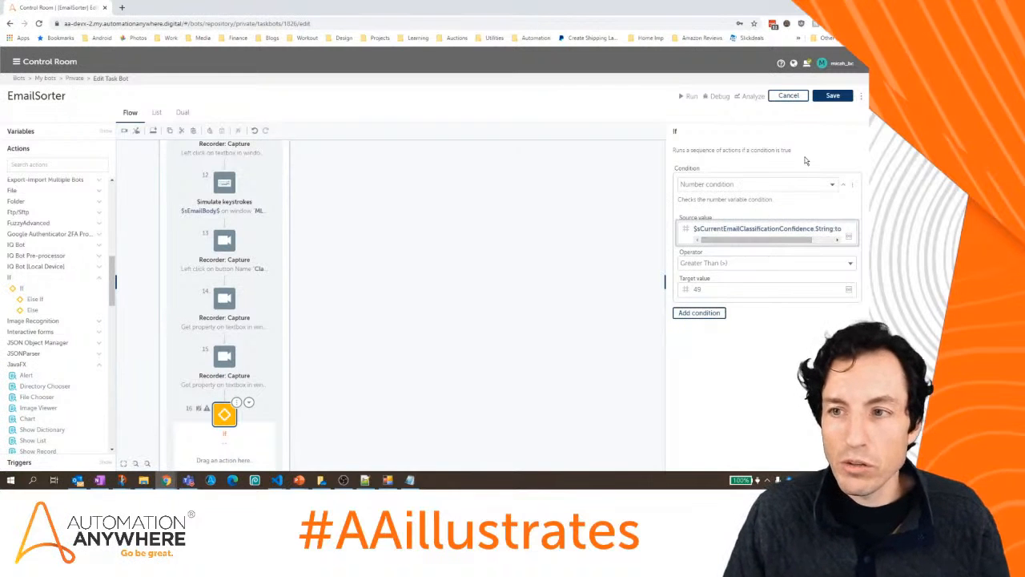
Add an Email: Reply action inside the If block that checks the classification confidence.
scroll(460, 245, "down", 2)
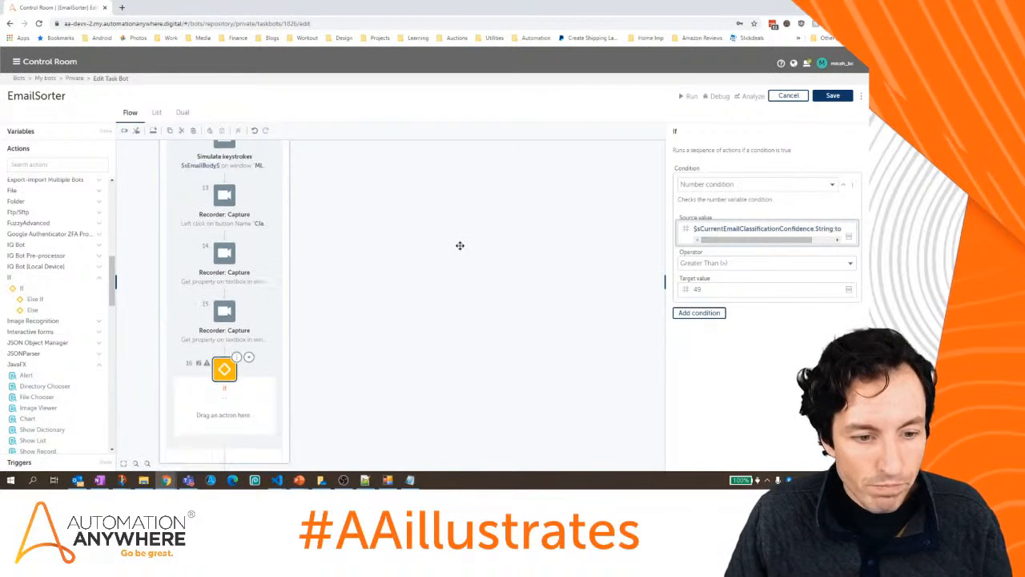
left_click(433, 282)
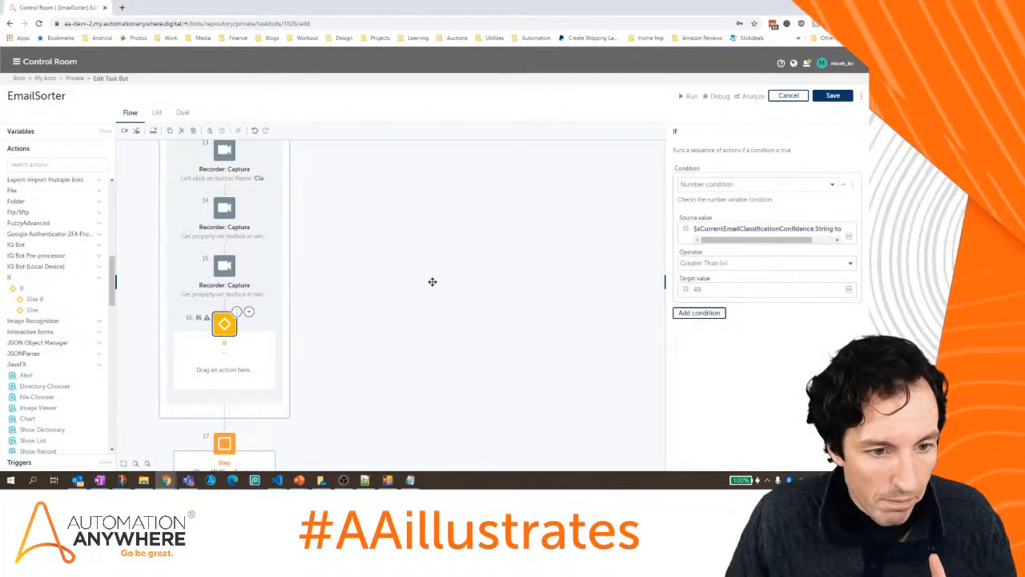
scroll(401, 291, "down", 1)
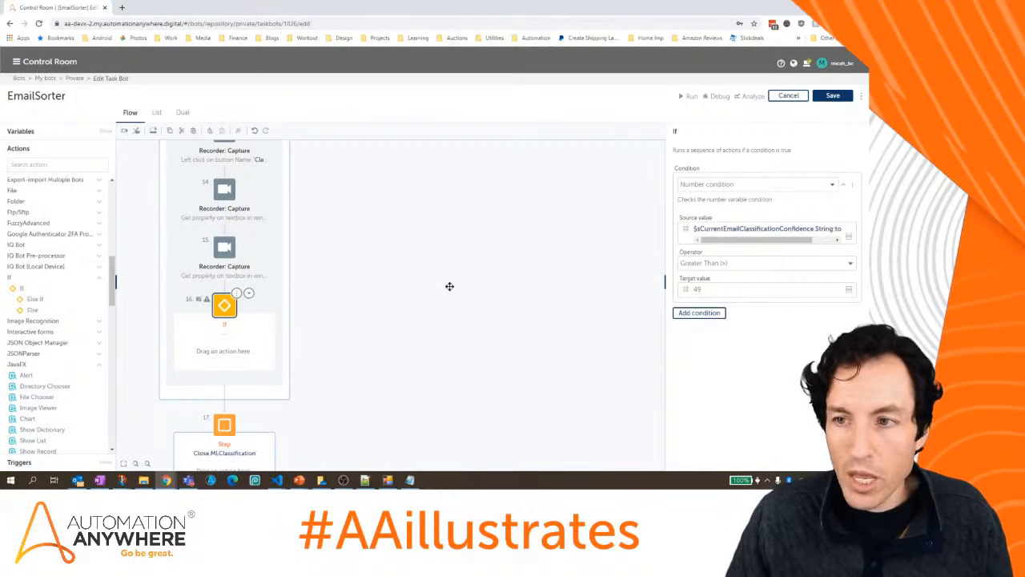
scroll(432, 298, "down", 1)
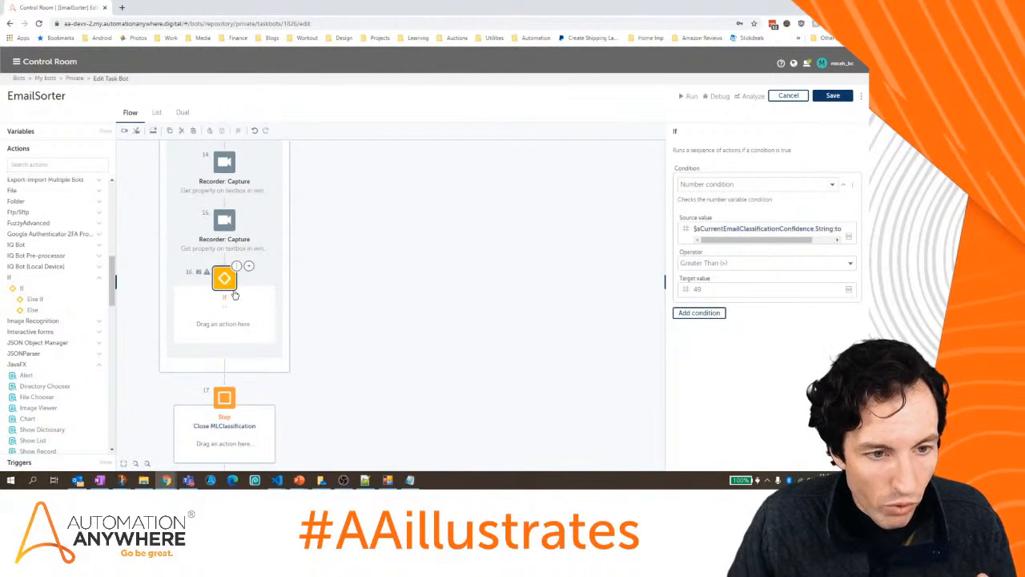
left_click_drag(387, 303, 387, 248)
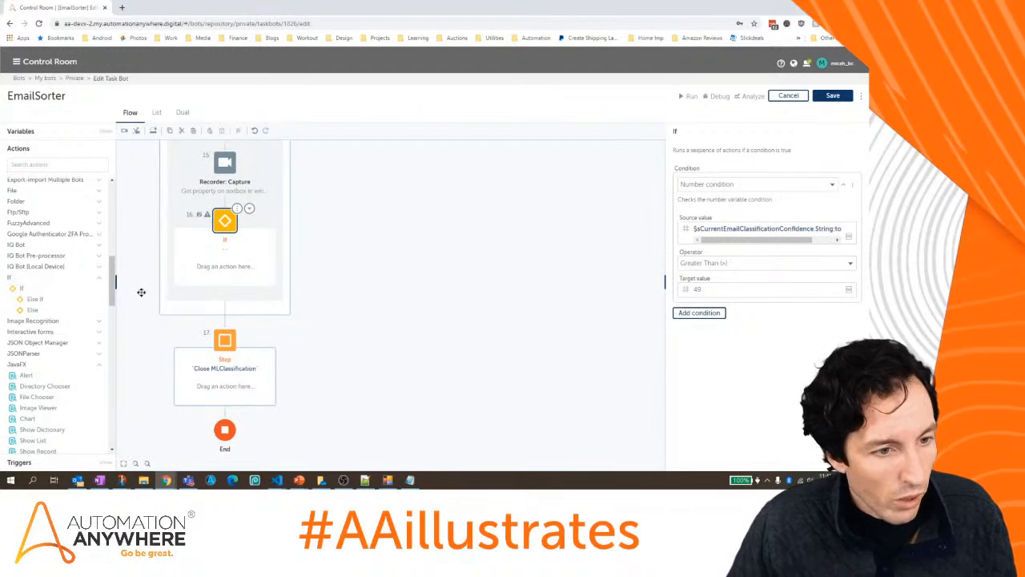
scroll(115, 276, "up", 5)
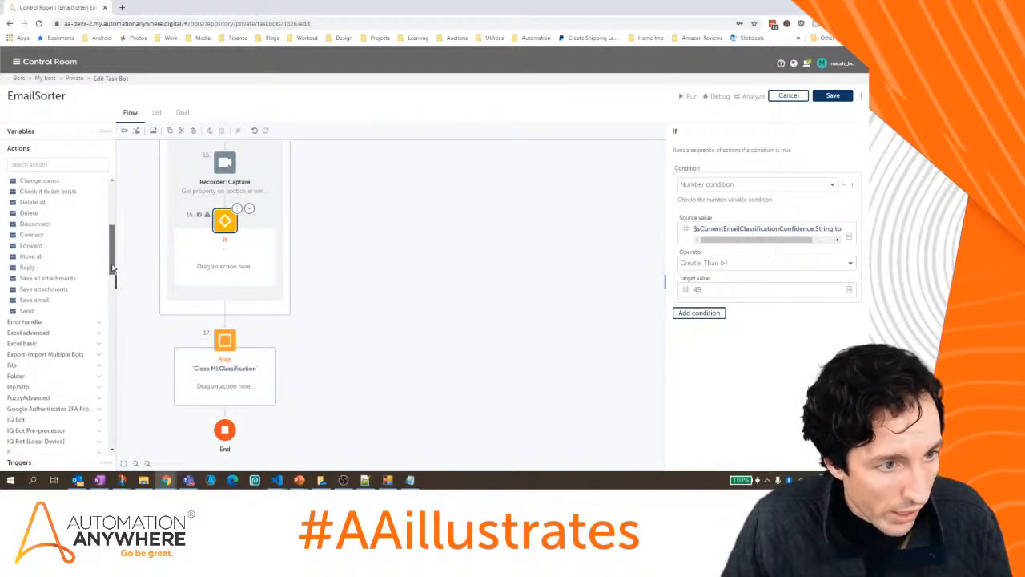
scroll(113, 266, "up", 1)
left_click_drag(29, 309, 235, 270)
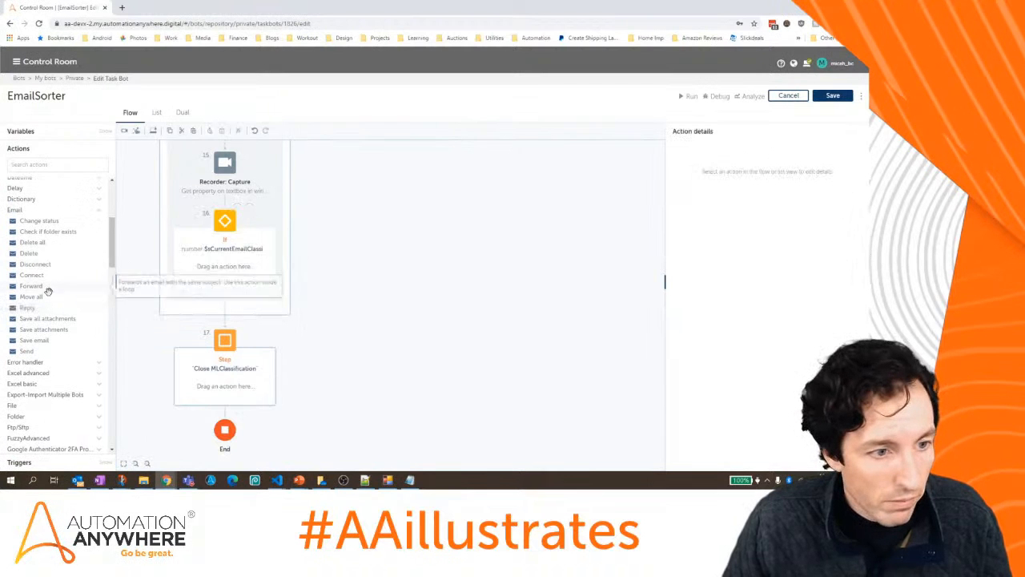
left_click_drag(36, 310, 224, 270)
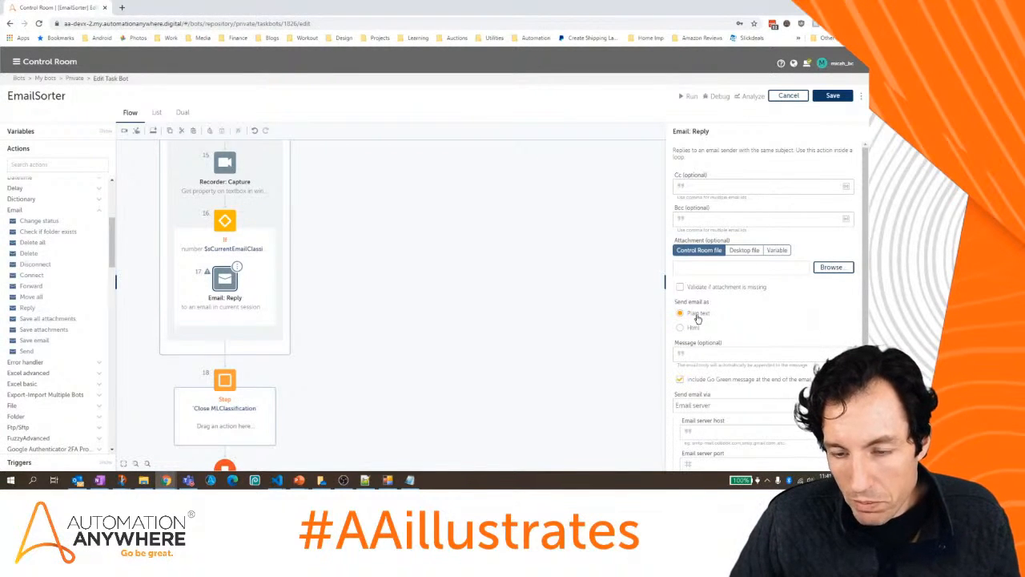
Begin the reply's message with "Thanks for reaching out to the IT Helpdesk. Your message has been forwarded to the".
left_click(703, 350)
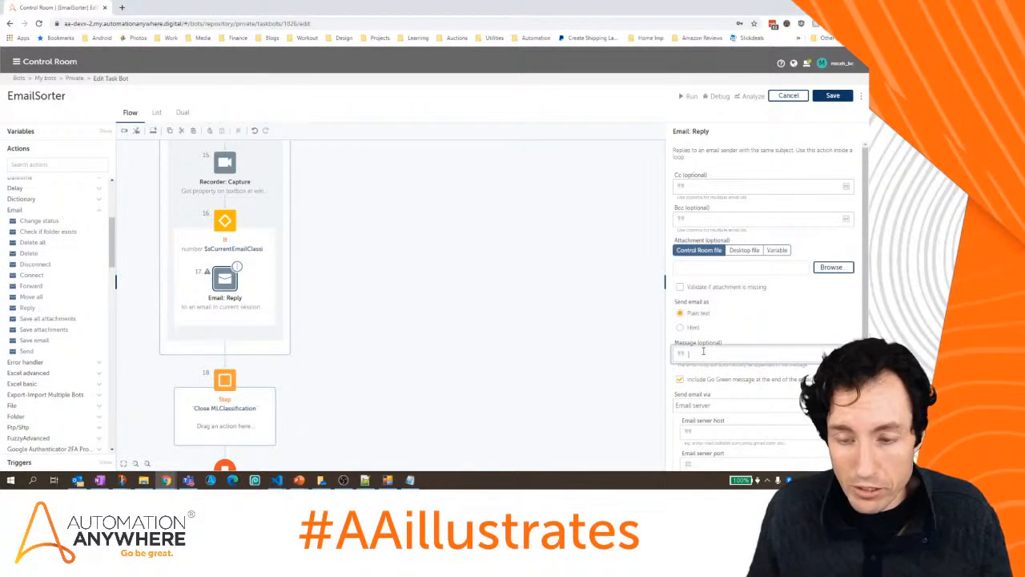
type("Thanks for reaching out to the IT Helpdesk")
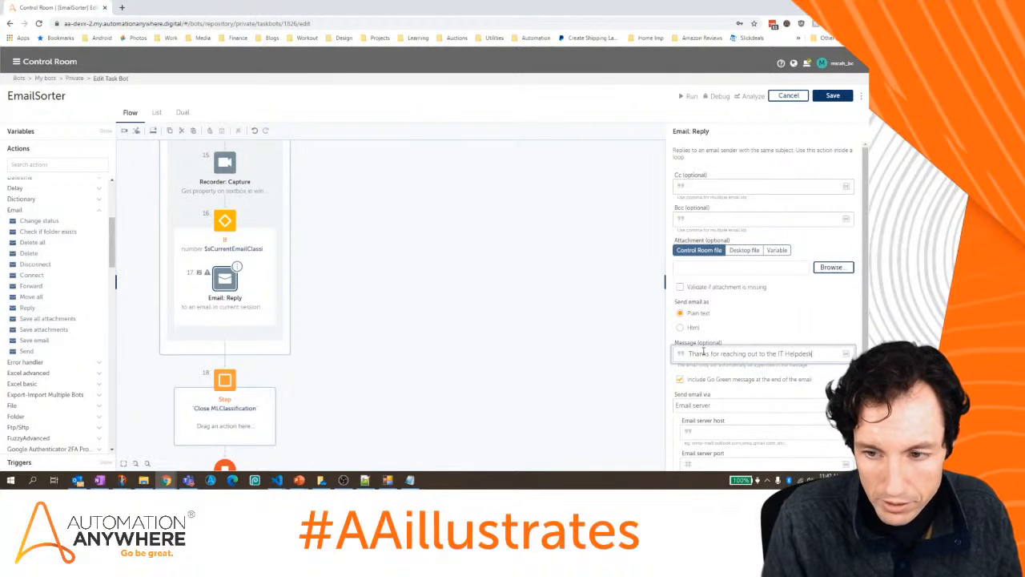
type("essag")
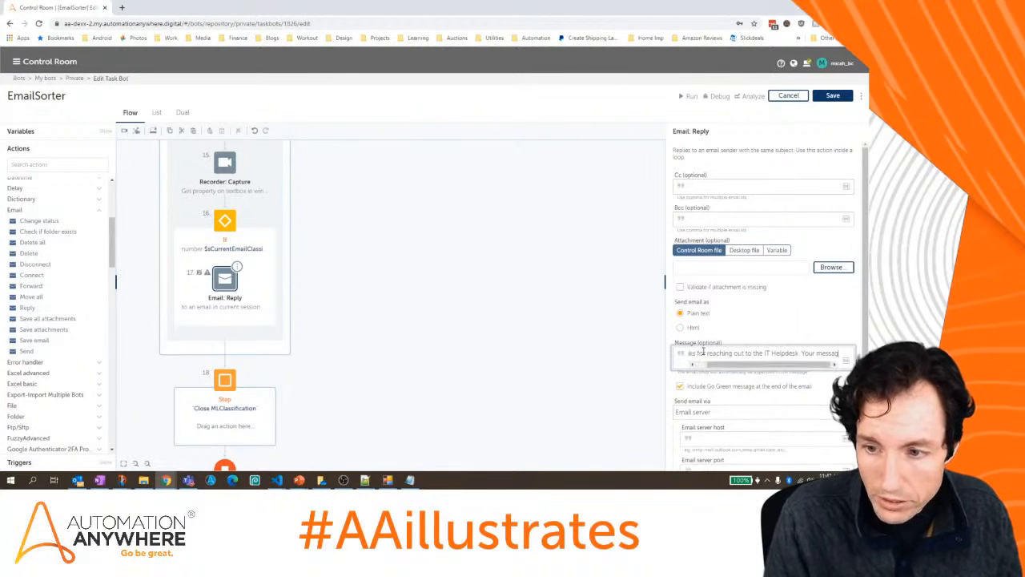
type("e has been forwarded to the t")
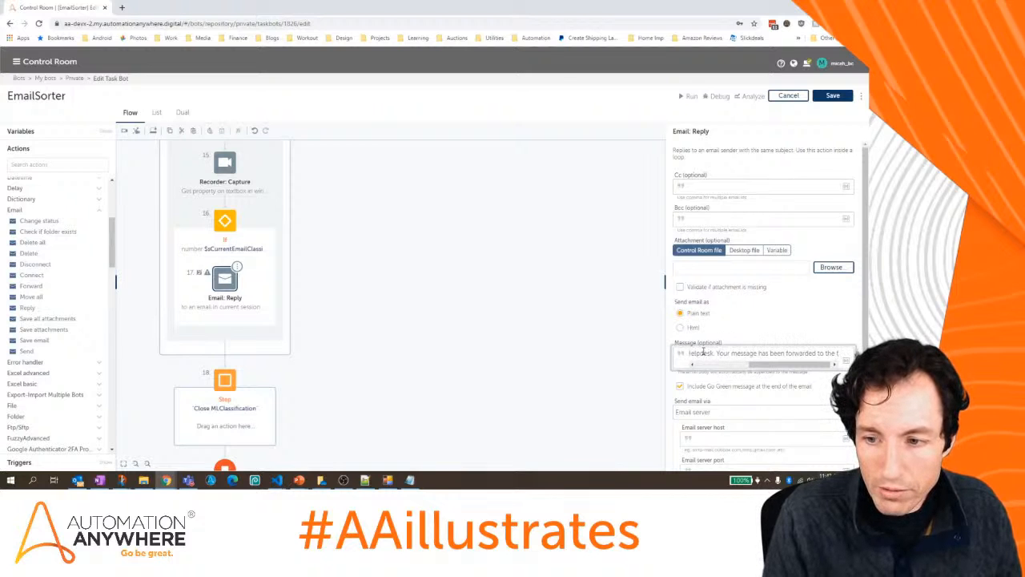
key("BackSpace")
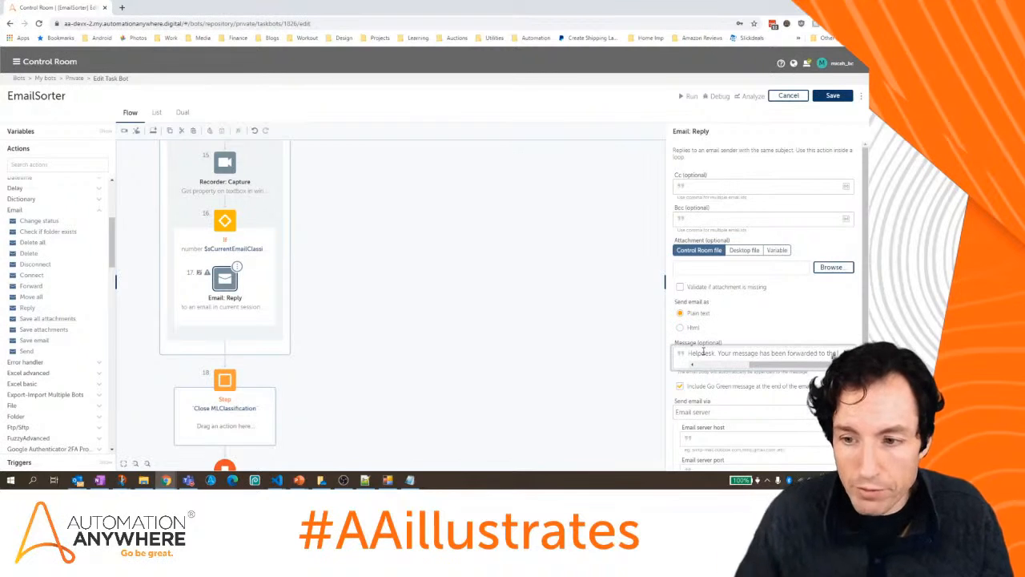
Insert the string variable sCurrentEmailClassification at the end of the reply message.
key("F2")
left_click(482, 266)
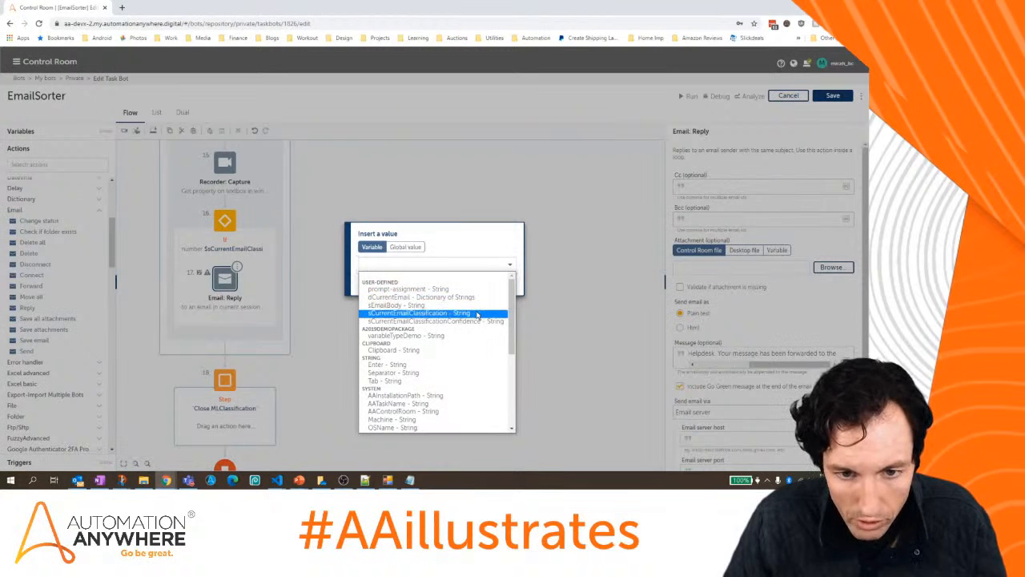
left_click(478, 314)
left_click(465, 281)
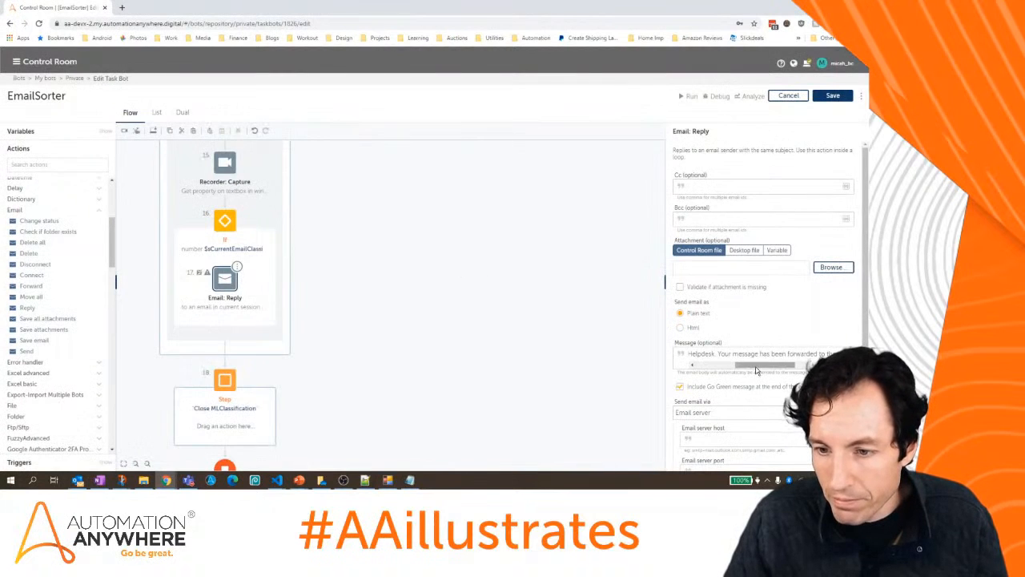
left_click_drag(756, 370, 793, 368)
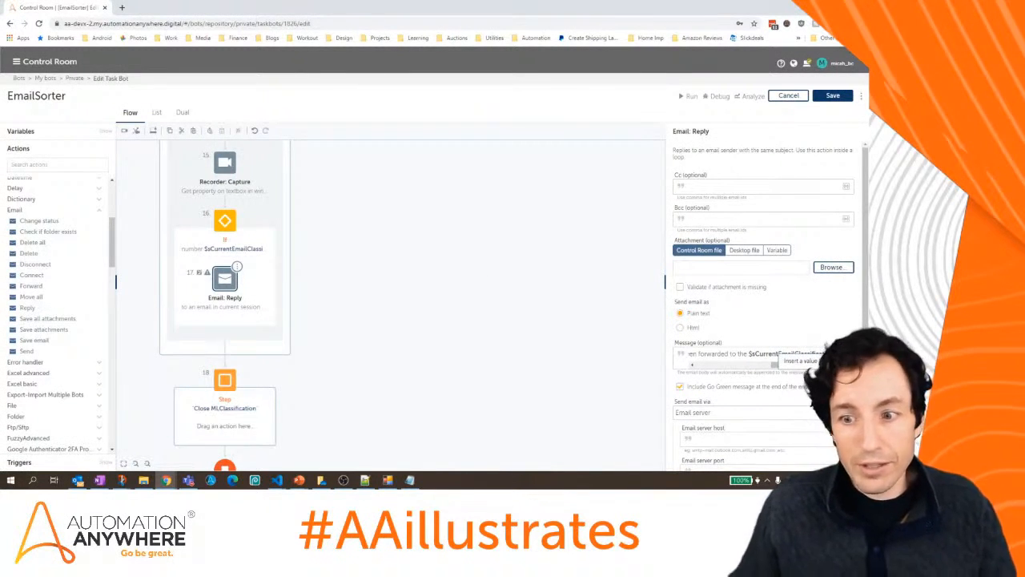
Finish the reply message after the variable with "team. You should expect for someone to get in touch with you within 24 hours.".
type("team")
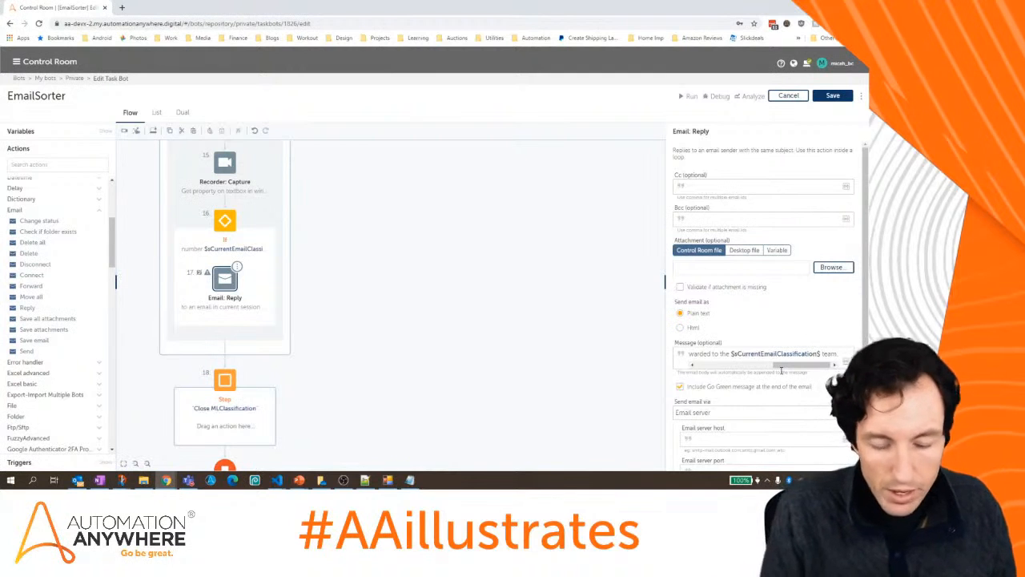
type(". You should e")
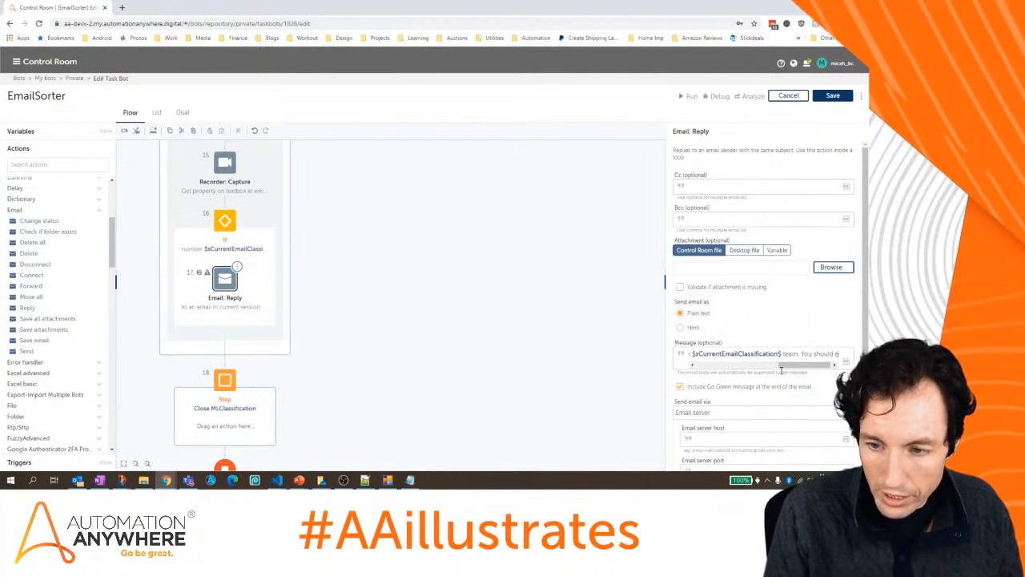
type("xpect for someone to")
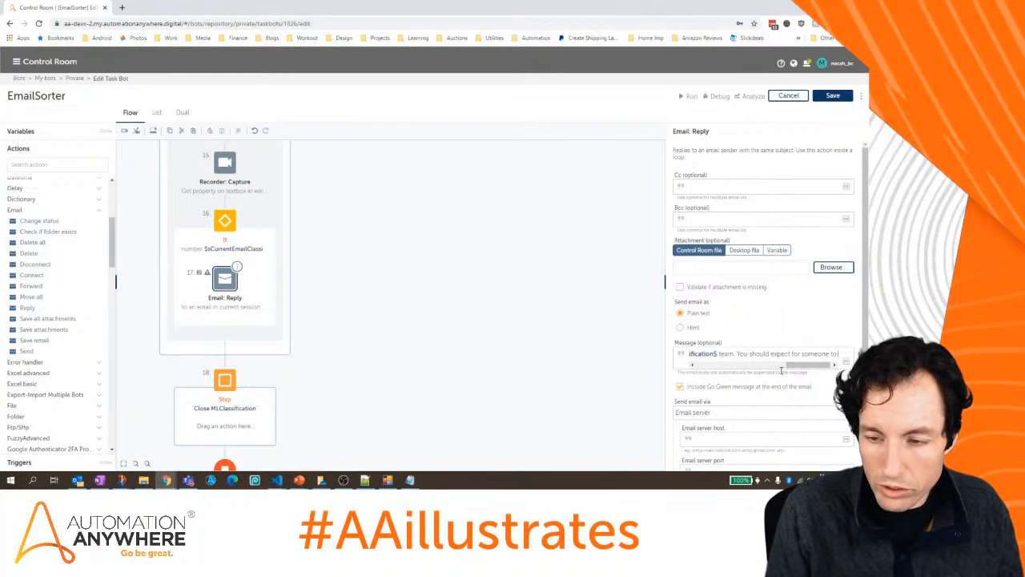
type(" get in touch with")
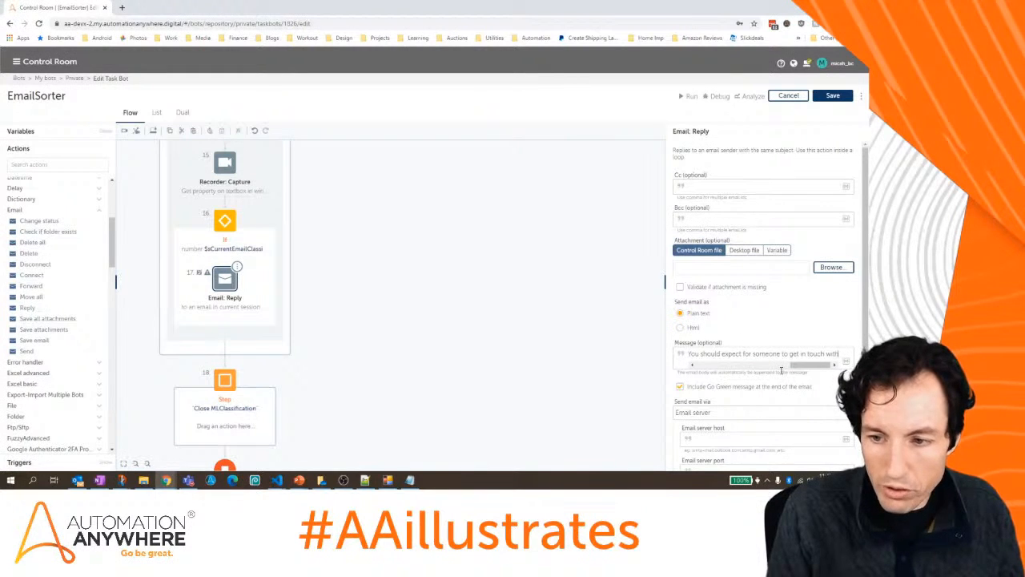
type(" you within 24")
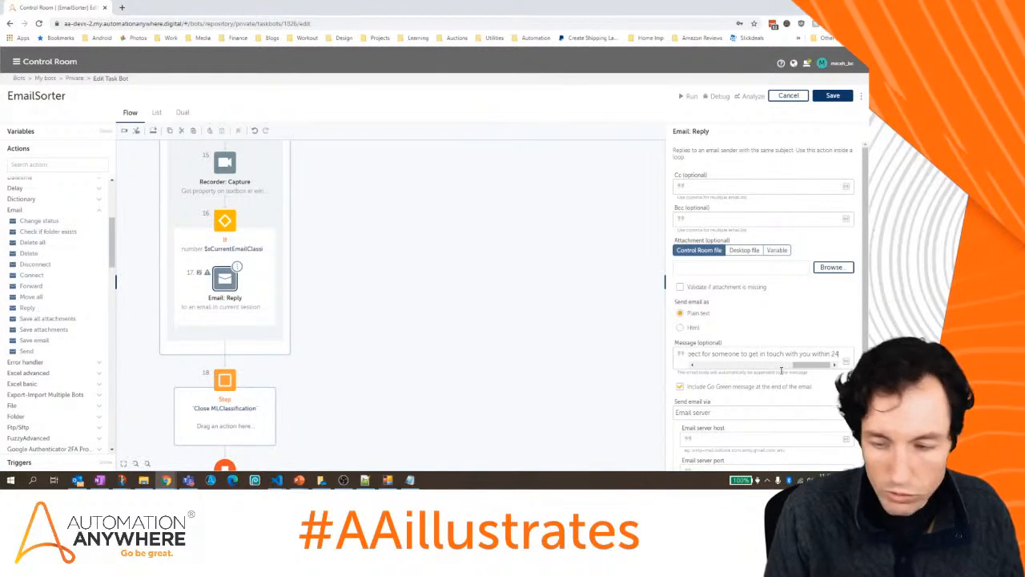
type(" hours)")
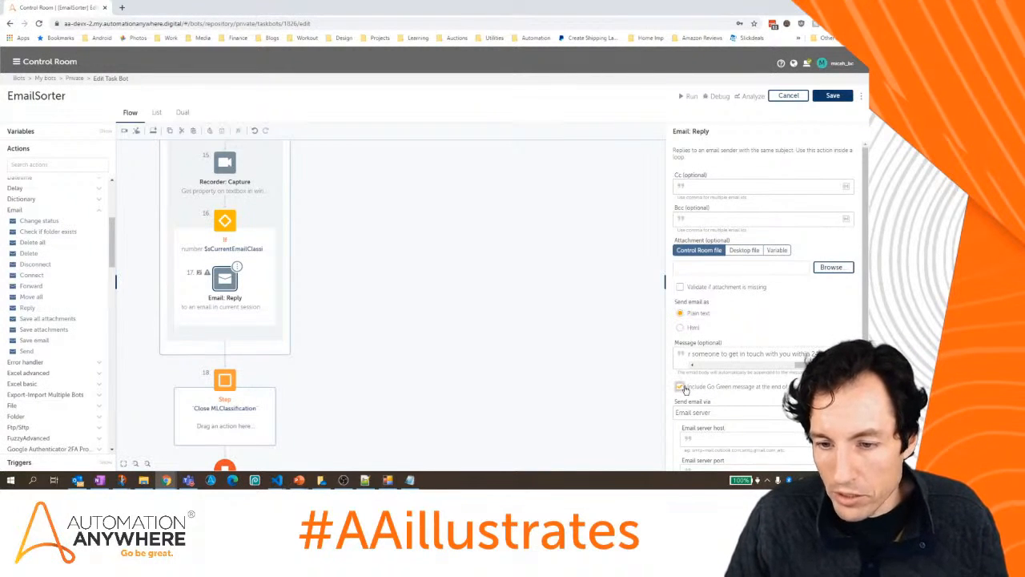
Turn off the Go Green message for the reply and set its email server to host smtp.gmail.com with port 587.
left_click(681, 387)
scroll(849, 240, "down", 3)
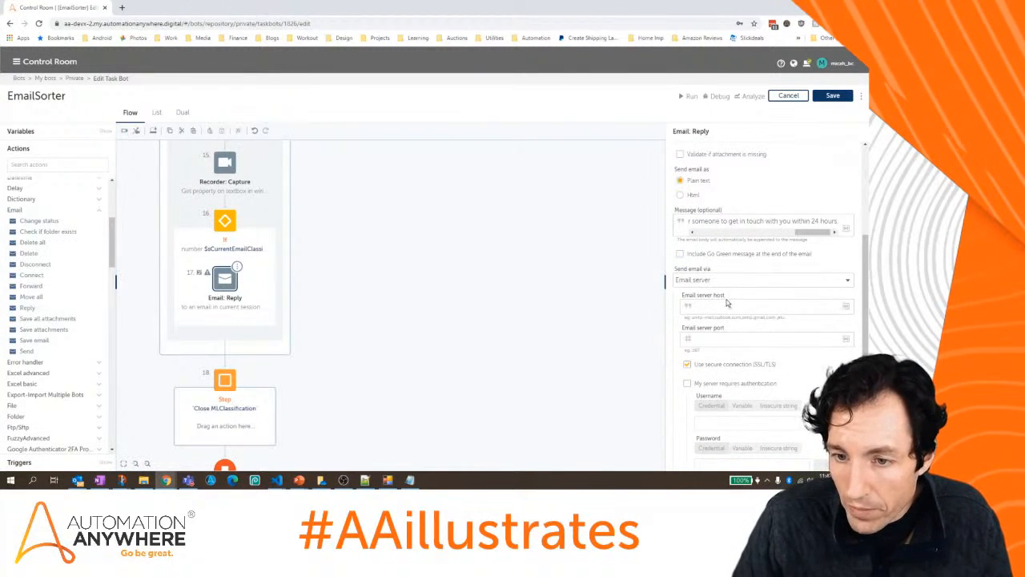
left_click(727, 303)
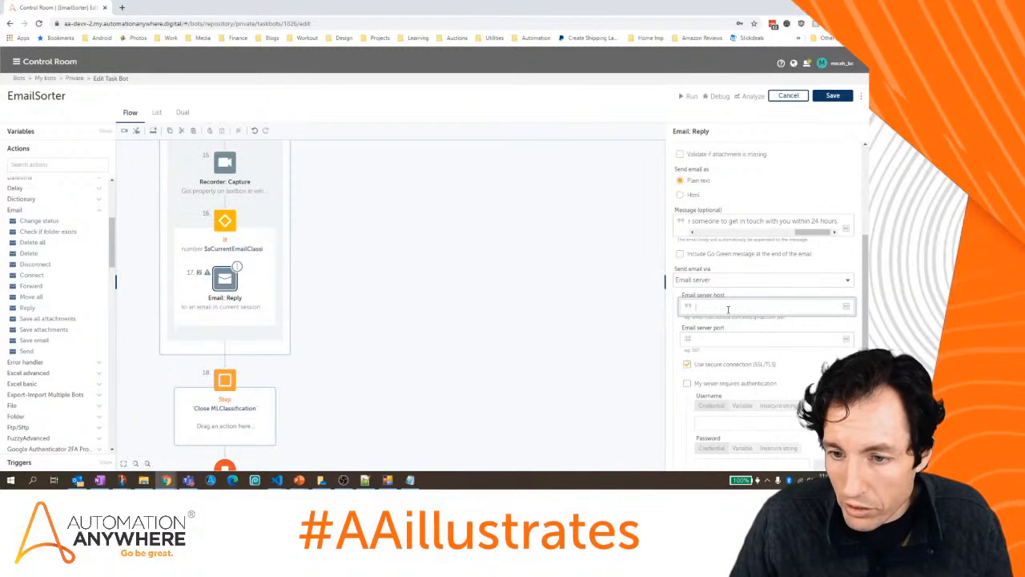
scroll(729, 309, "down", 1)
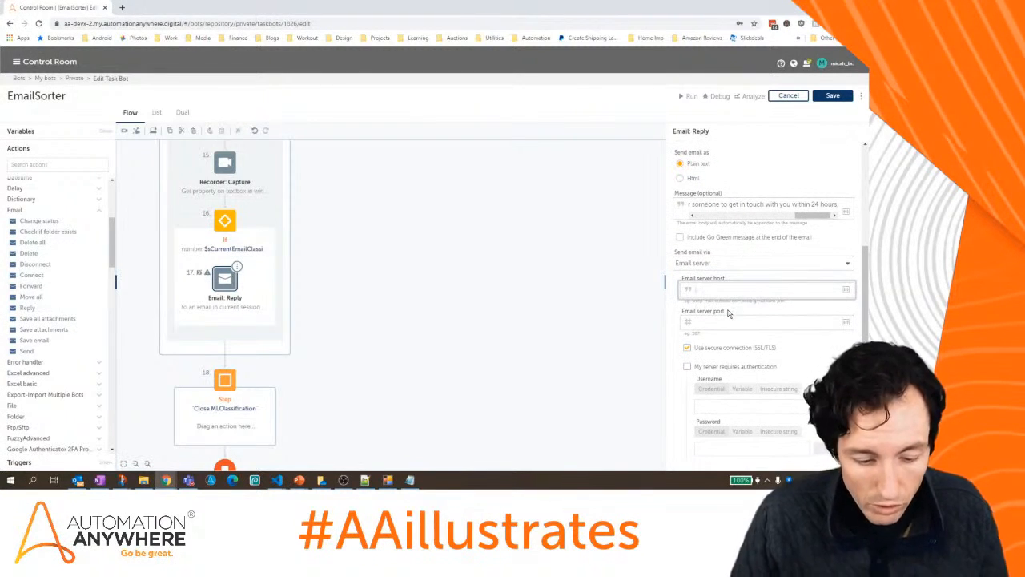
left_click(729, 313)
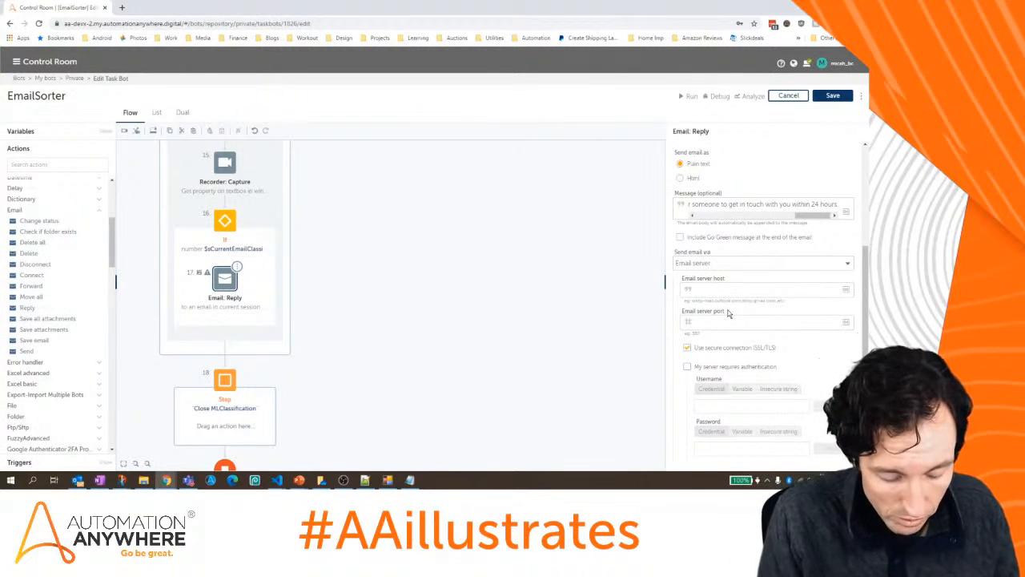
type("smtp")
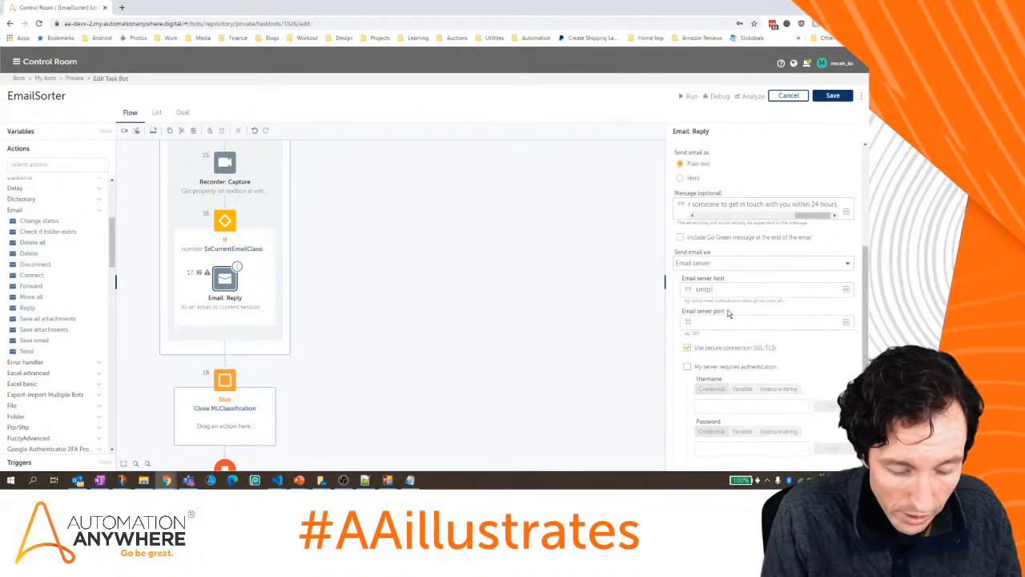
type(".gmail.com")
key("Tab")
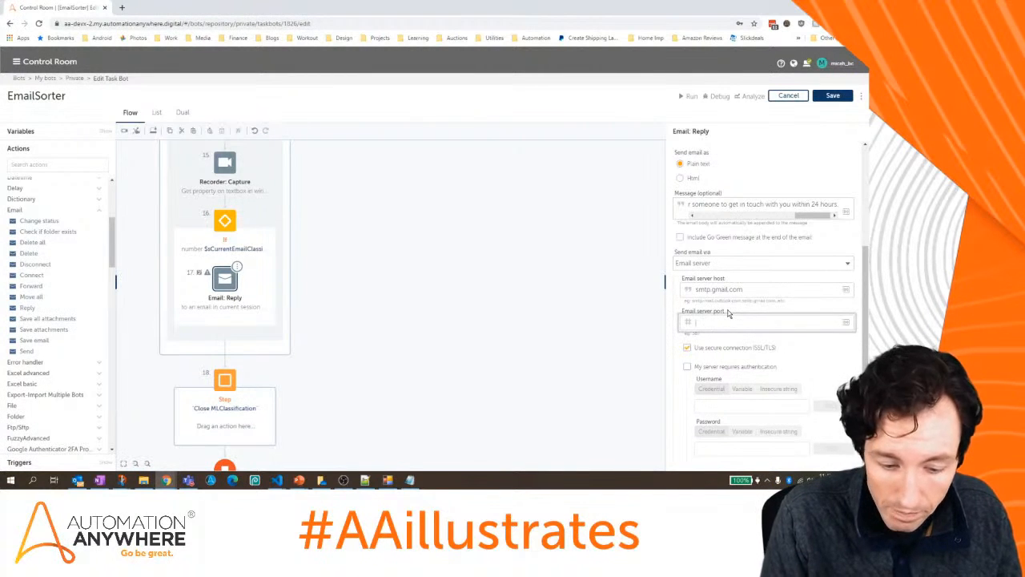
type("587")
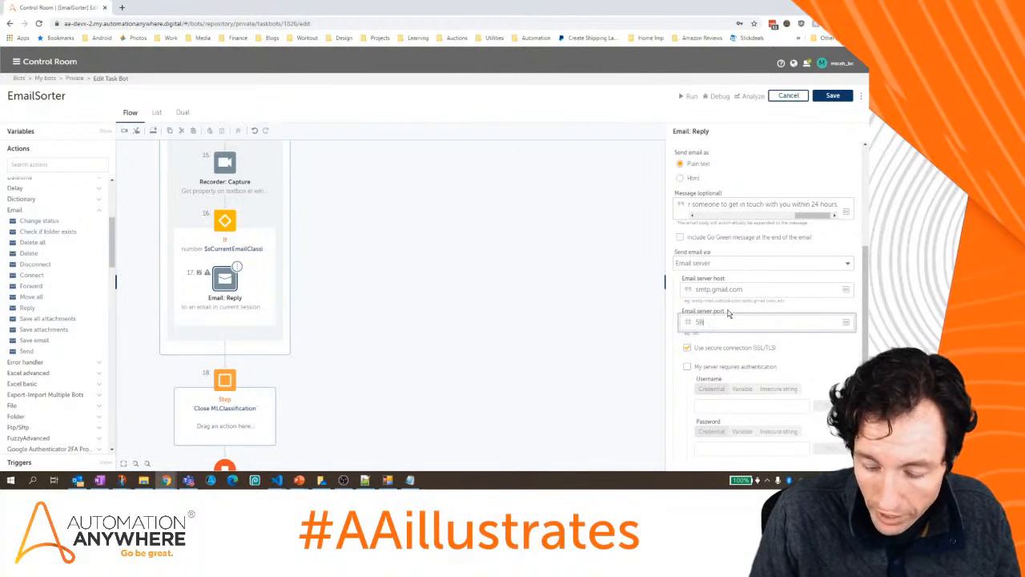
key("Tab")
left_click(729, 321)
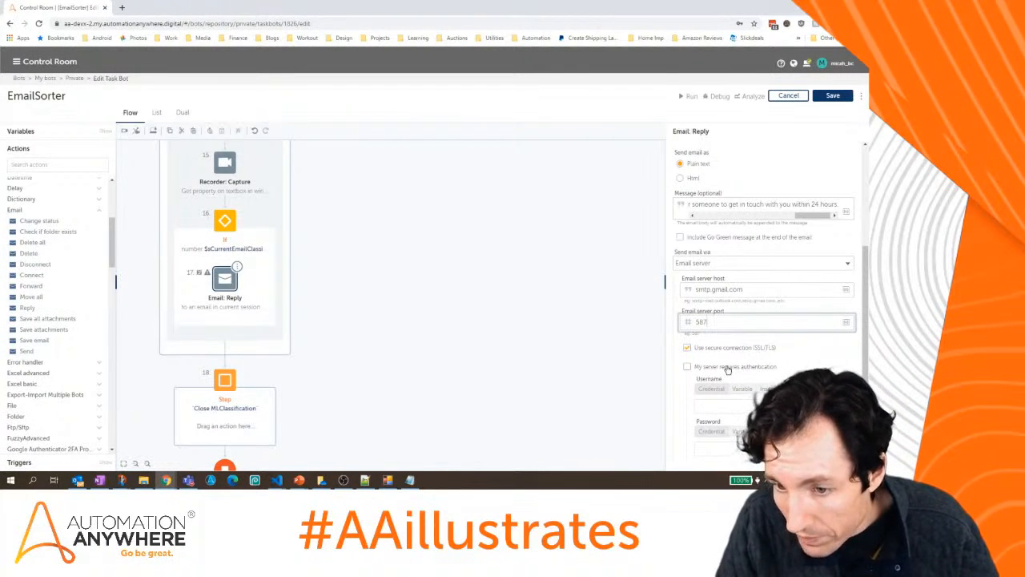
Require server authentication and assign the Username from the username attribute of the AAillustratesGmail credential in the personal locker.
left_click(726, 367)
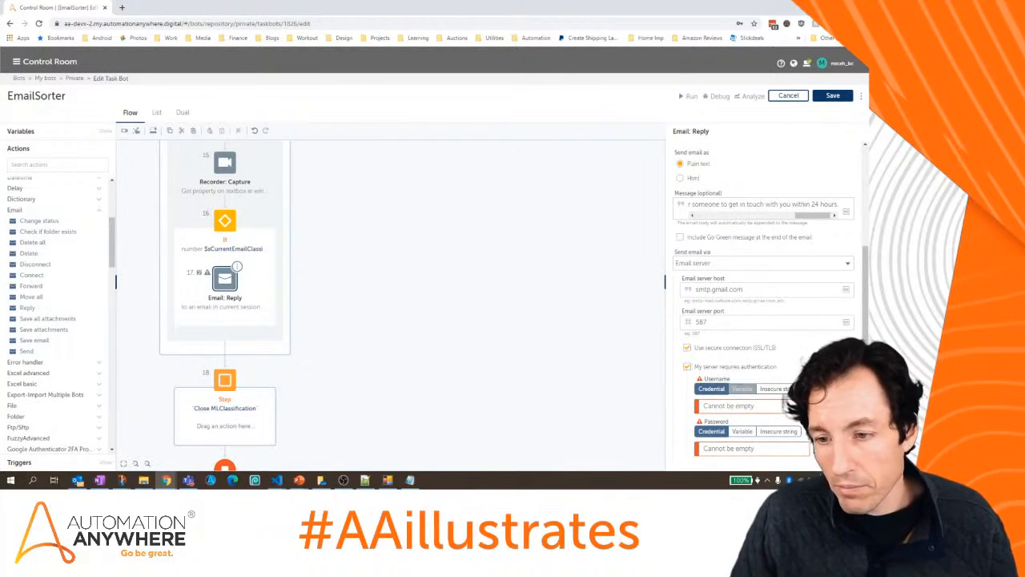
left_click(831, 407)
left_click(470, 235)
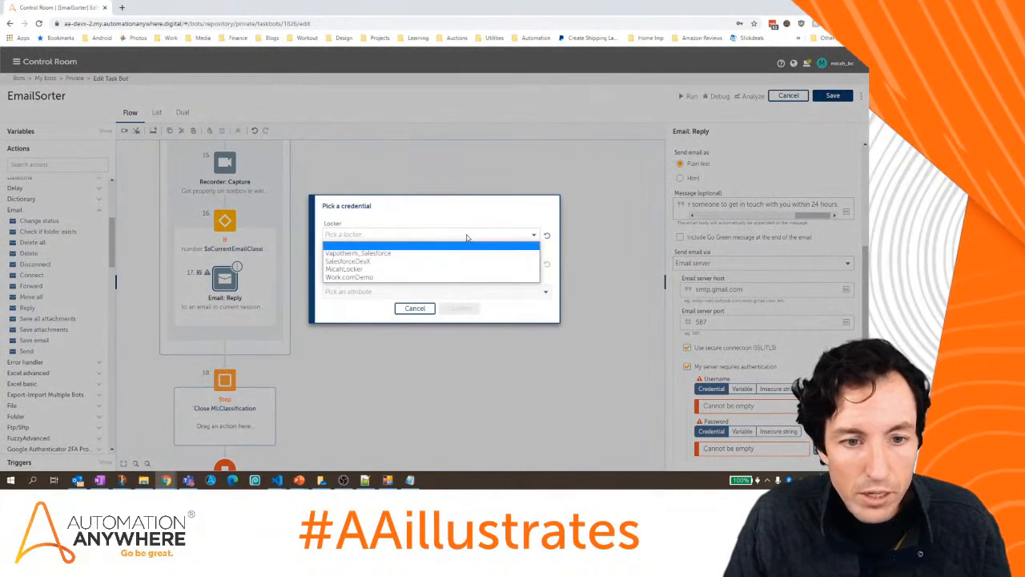
left_click(449, 270)
left_click(426, 268)
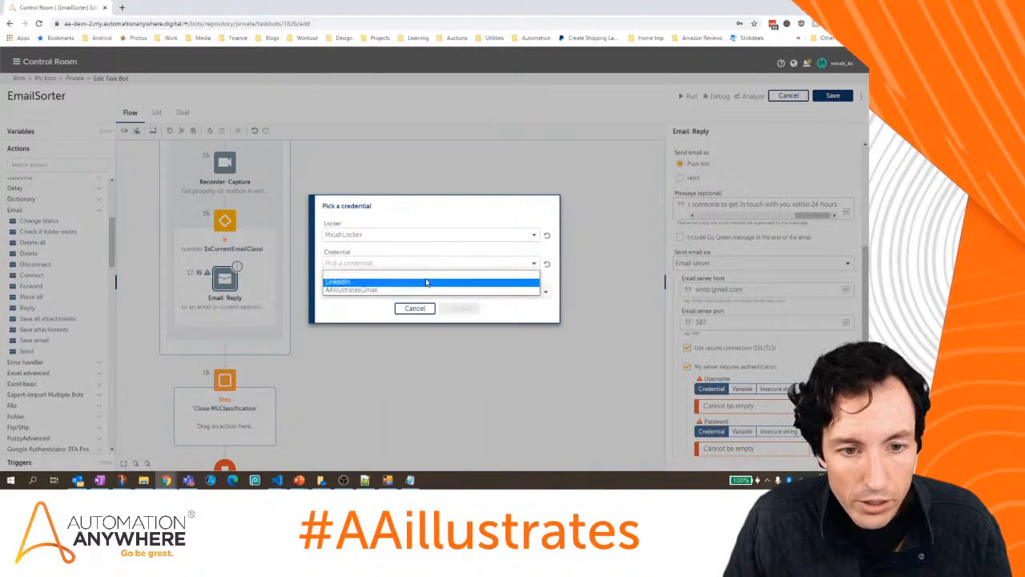
left_click(425, 290)
left_click(423, 293)
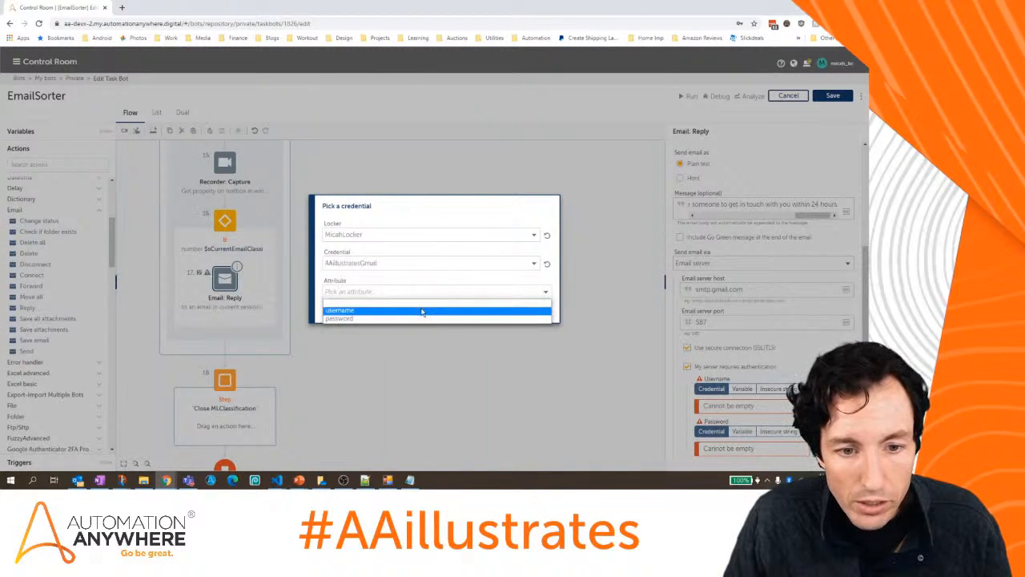
left_click(423, 310)
left_click(465, 310)
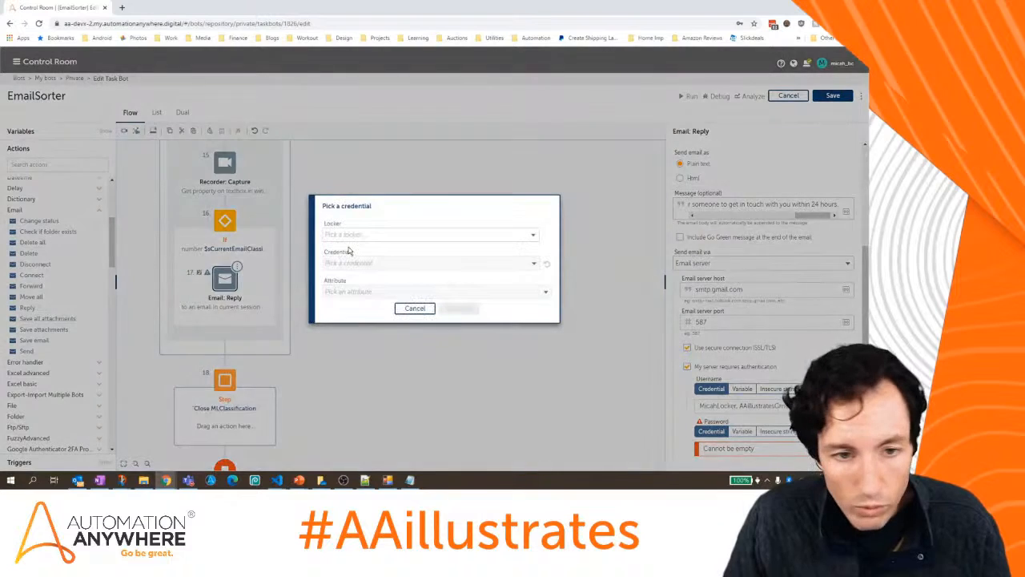
Assign the reply's Password field from the password attribute of the AAillustratesGmail credential in the same locker.
left_click(368, 235)
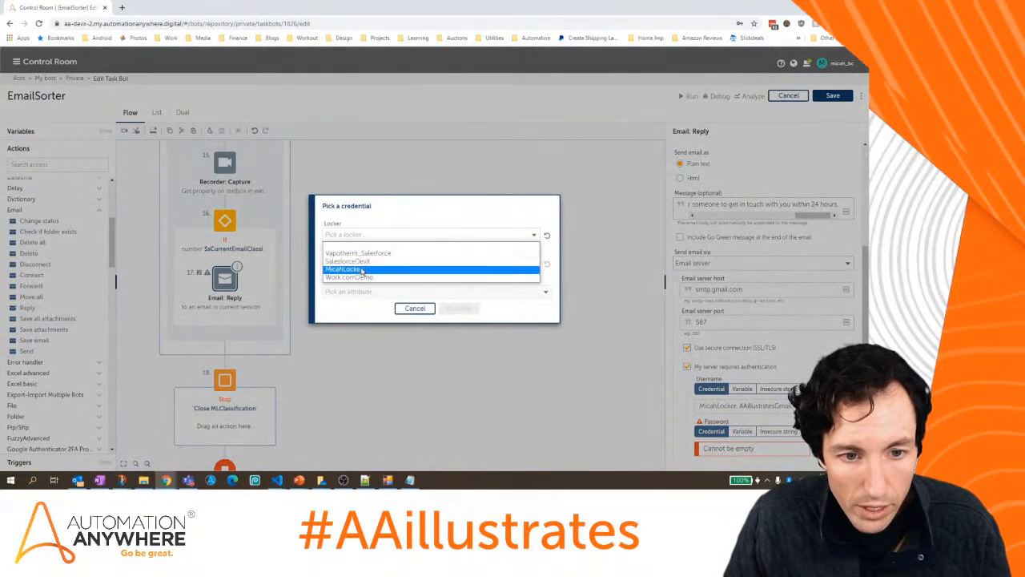
left_click(362, 269)
left_click(361, 264)
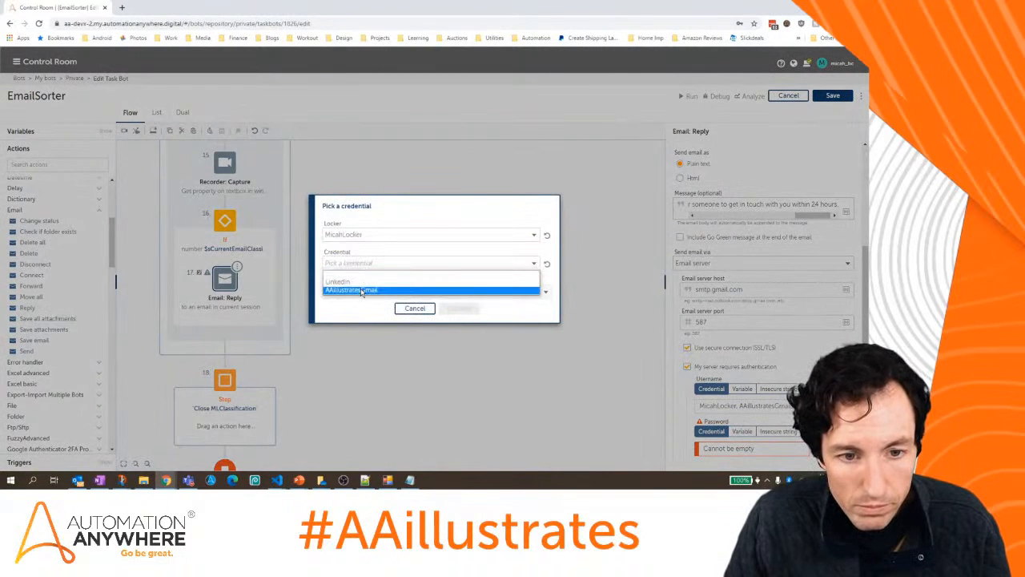
left_click(360, 288)
left_click(362, 293)
left_click(361, 318)
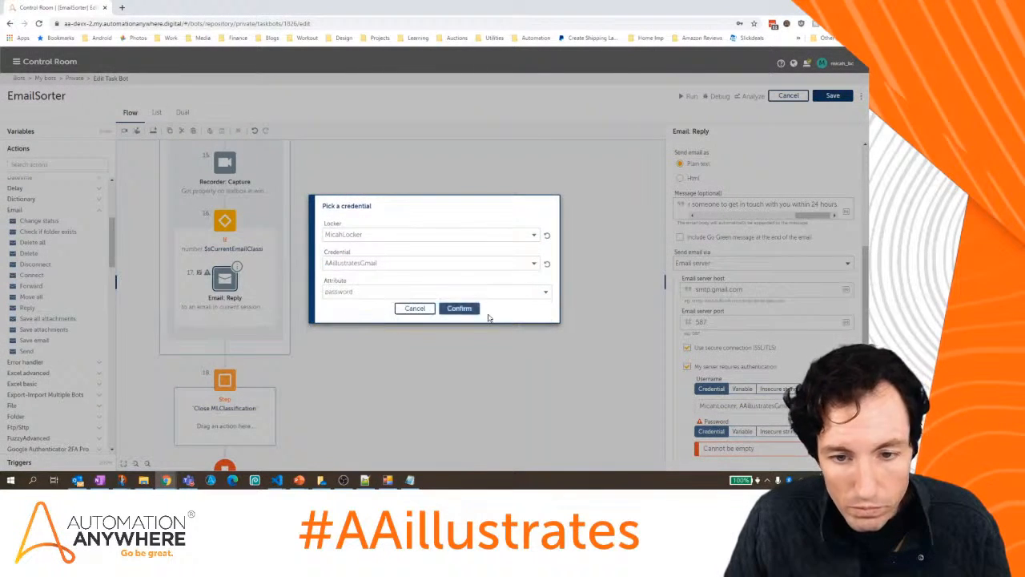
left_click(455, 310)
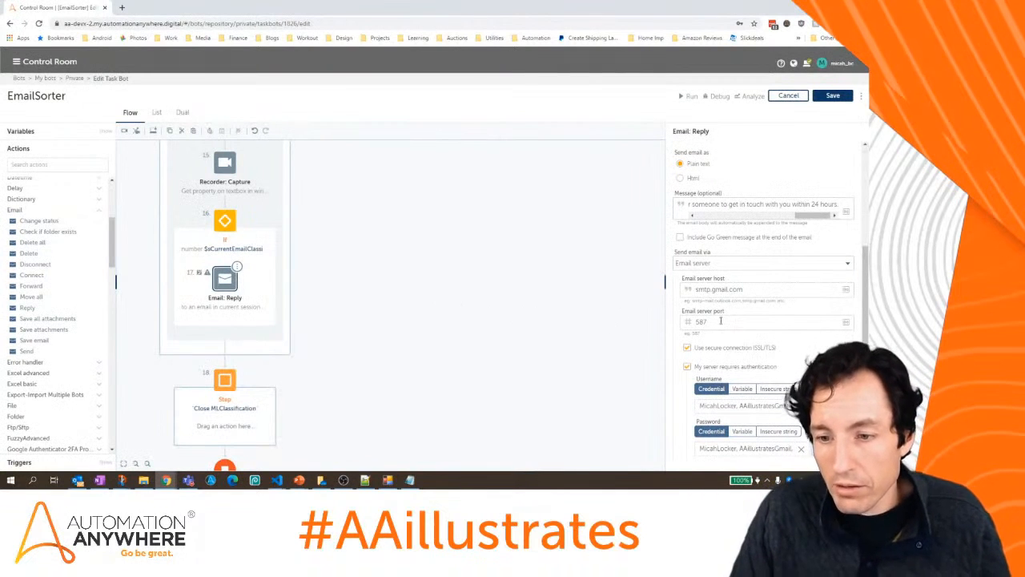
End the reply message with a separate sign-off reading "Yours Truly" and "IT Helpdesk Bot", and save the bot.
left_click(833, 206)
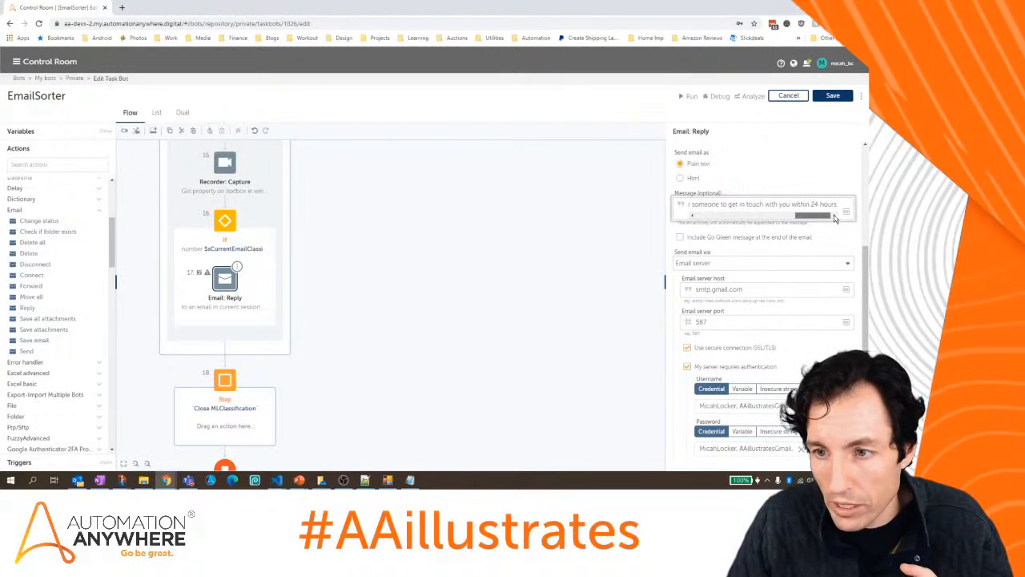
type(".")
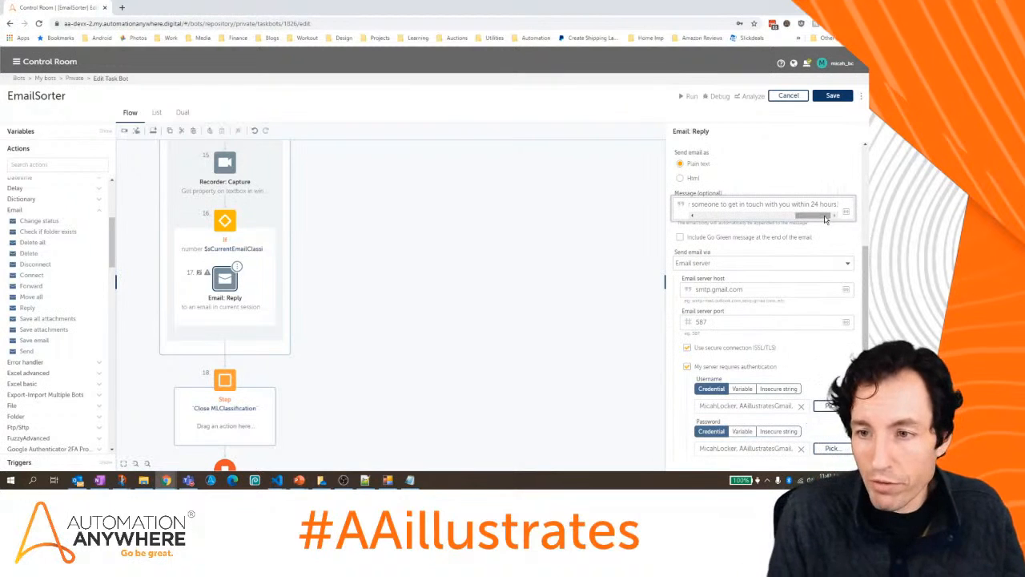
key("Return")
key("Return")
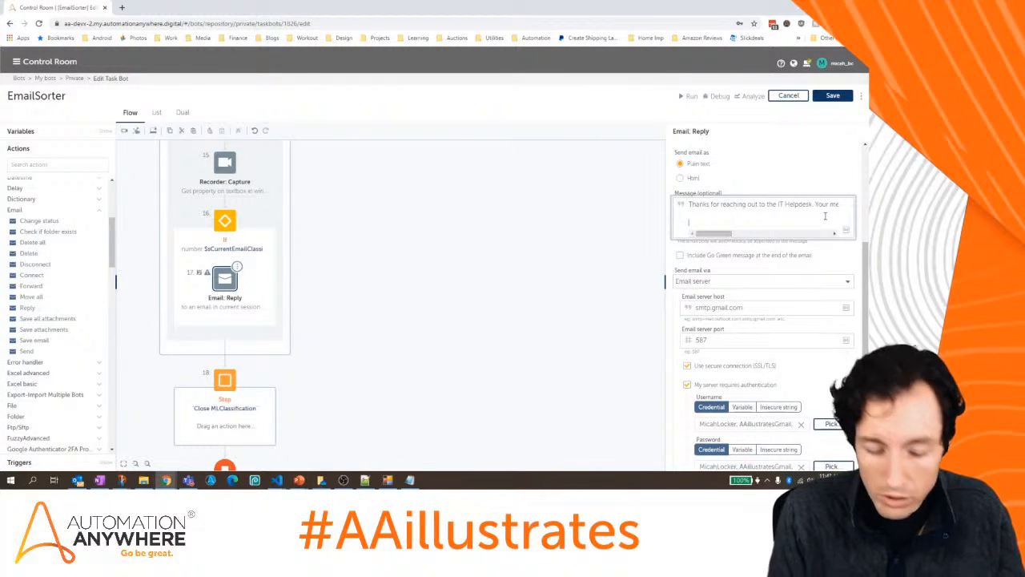
type("Yours Tru")
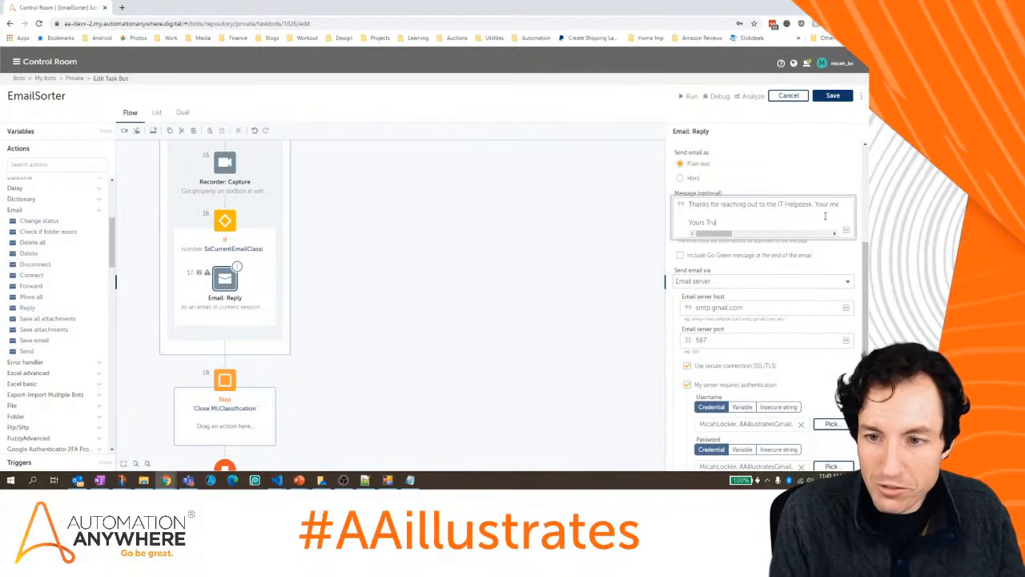
type("ly,")
key("Return")
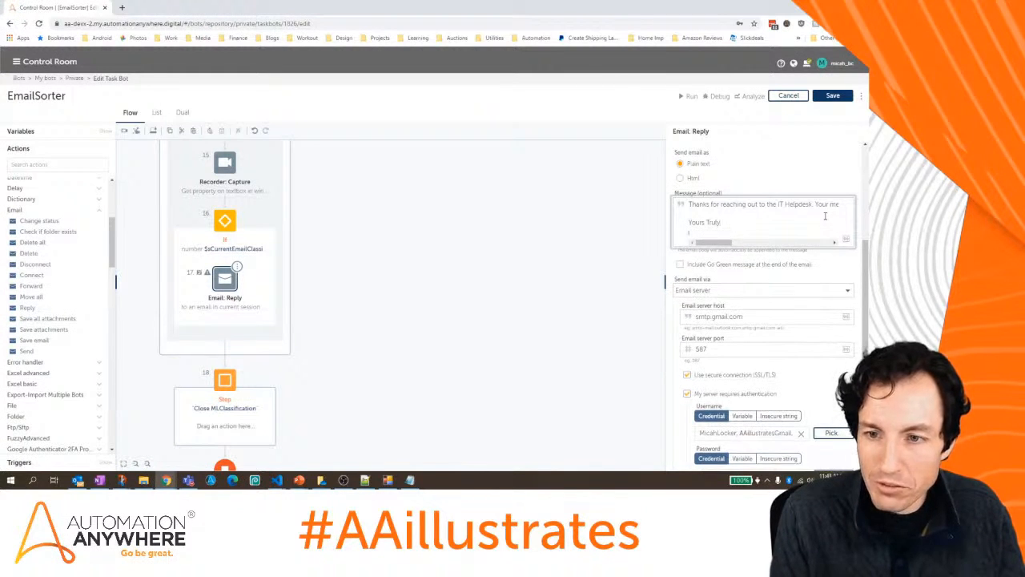
key("Return")
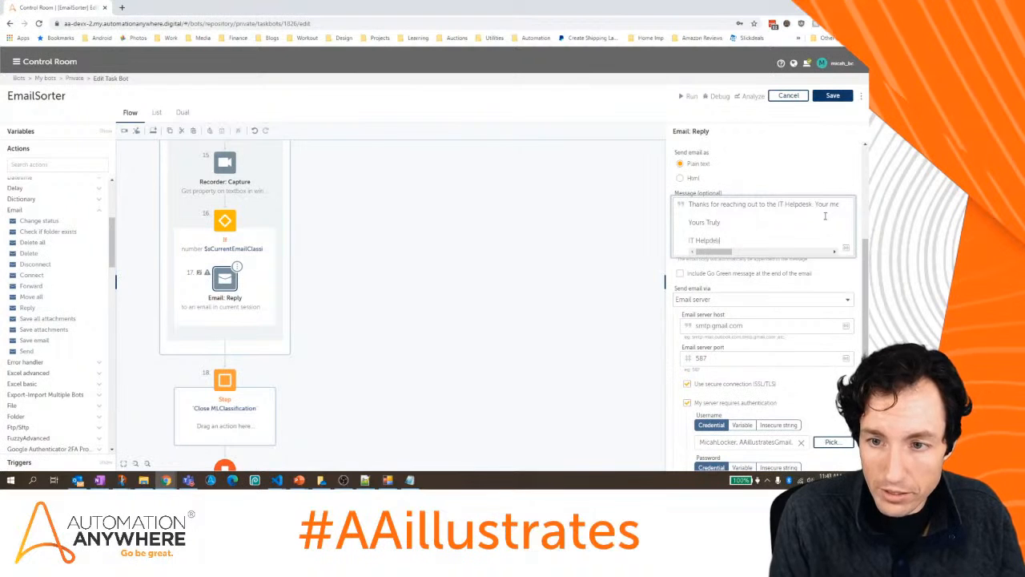
type("IT Helpdesk Bot")
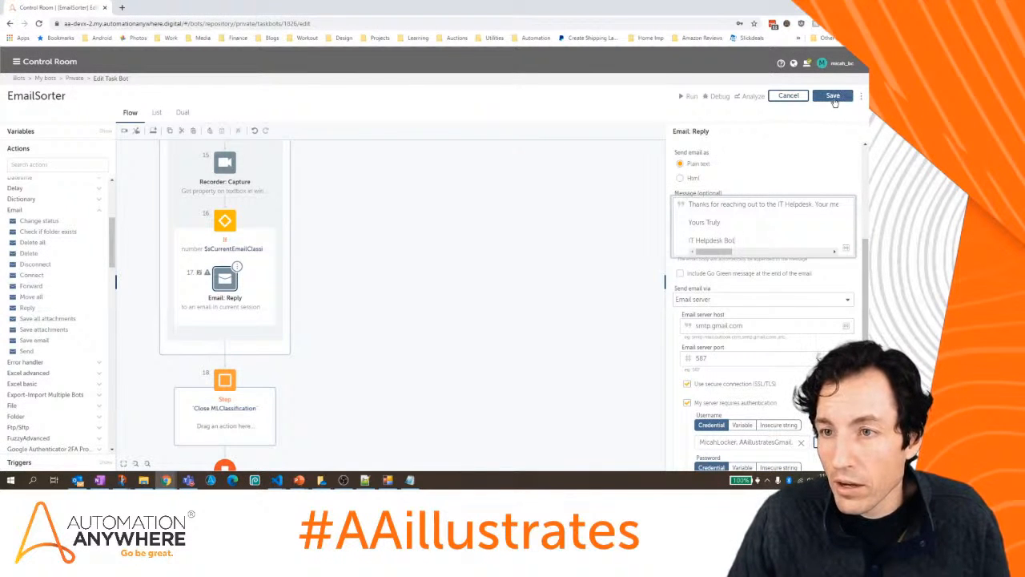
left_click(834, 97)
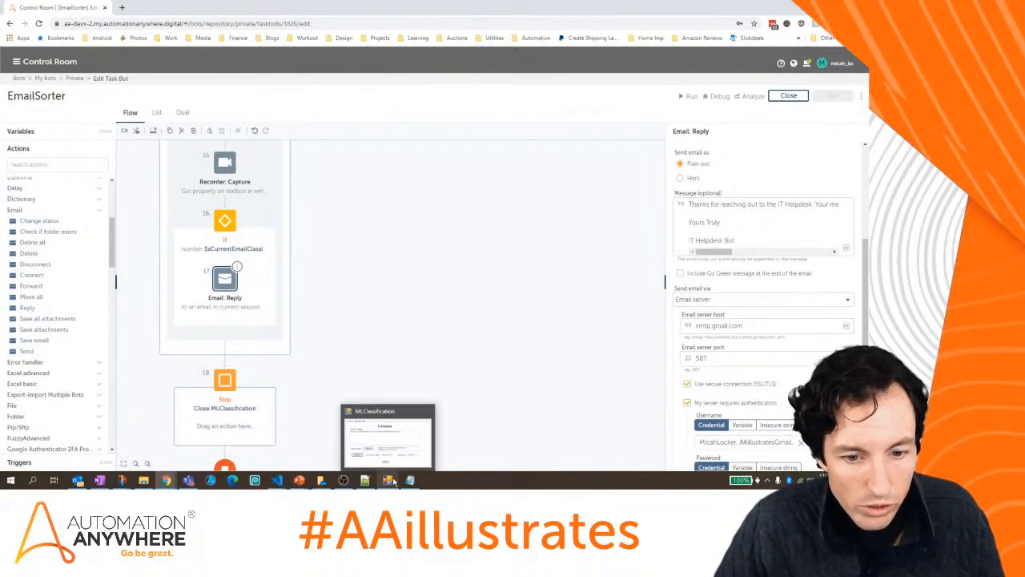
Check the Reset control in MLClassification and add a Recorder: Capture action inside the email loop after the If block.
left_click(390, 480)
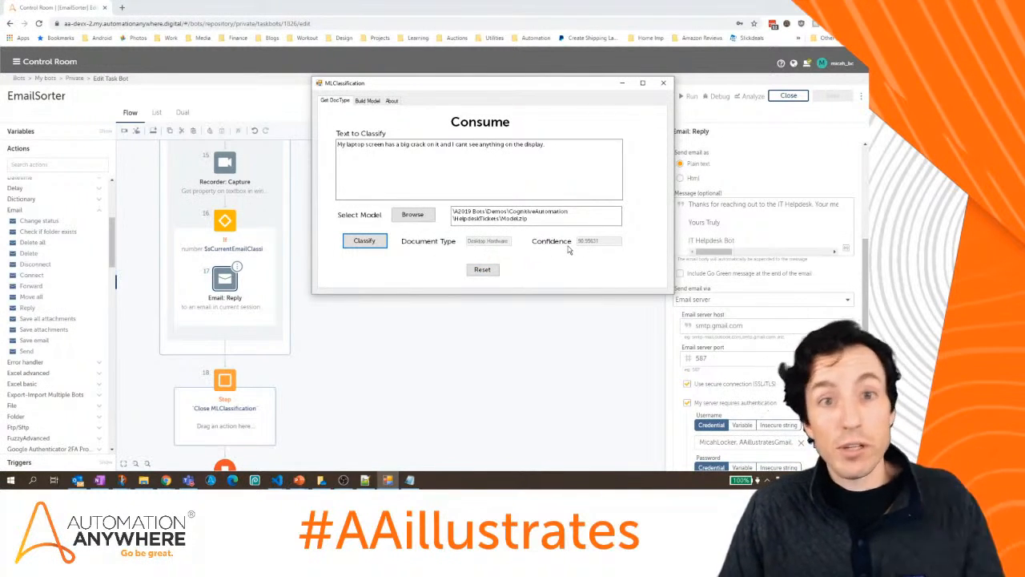
left_click(482, 270)
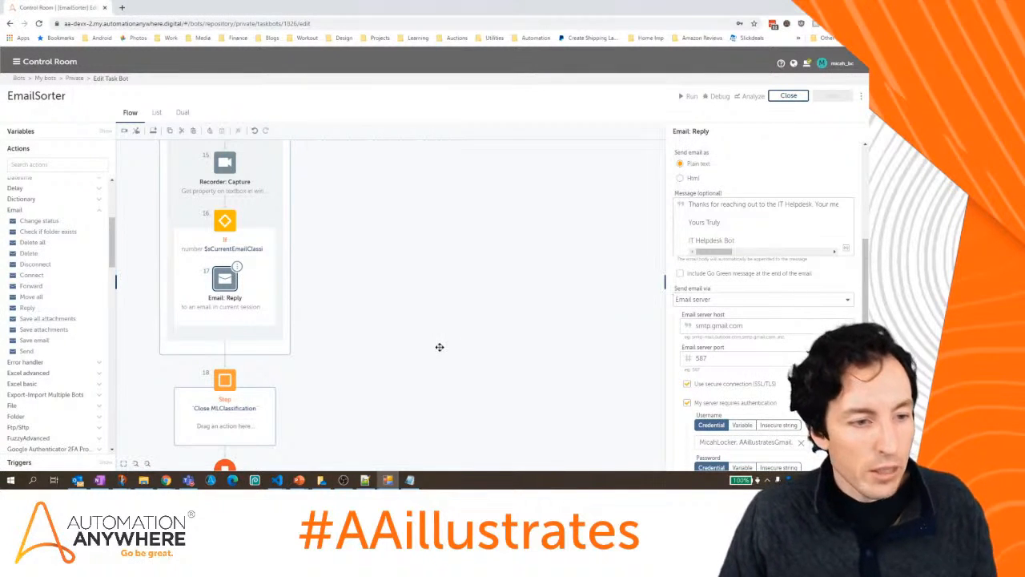
left_click_drag(111, 253, 103, 388)
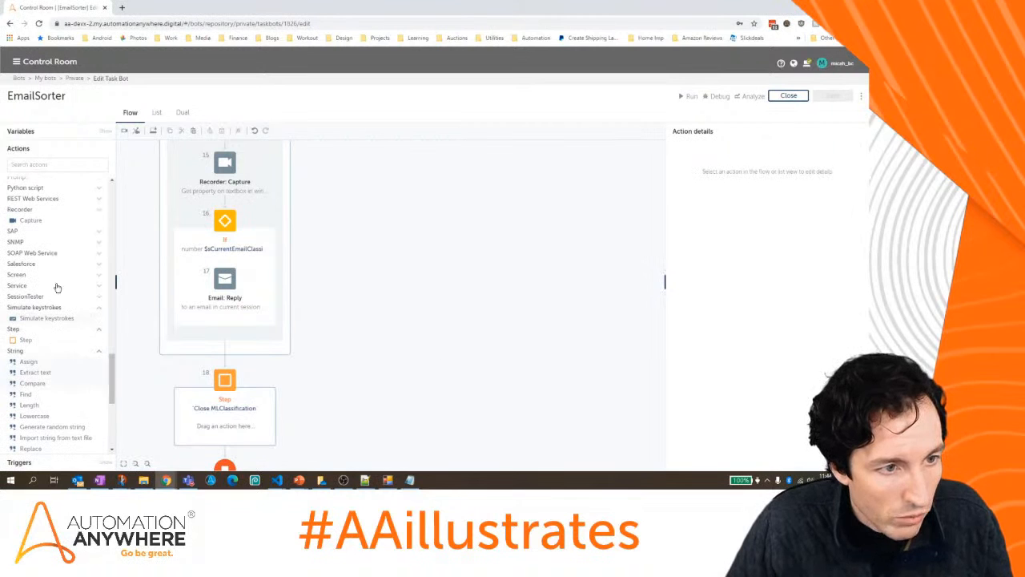
left_click_drag(42, 225, 232, 343)
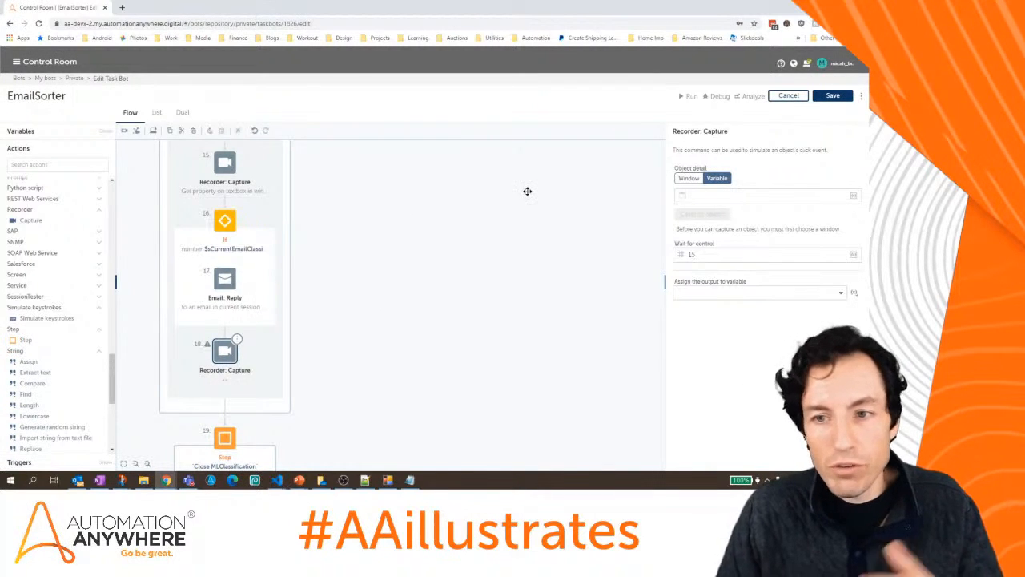
Capture the Reset button of the MLClassification window as the new Recorder action's object, and save the bot.
left_click(690, 179)
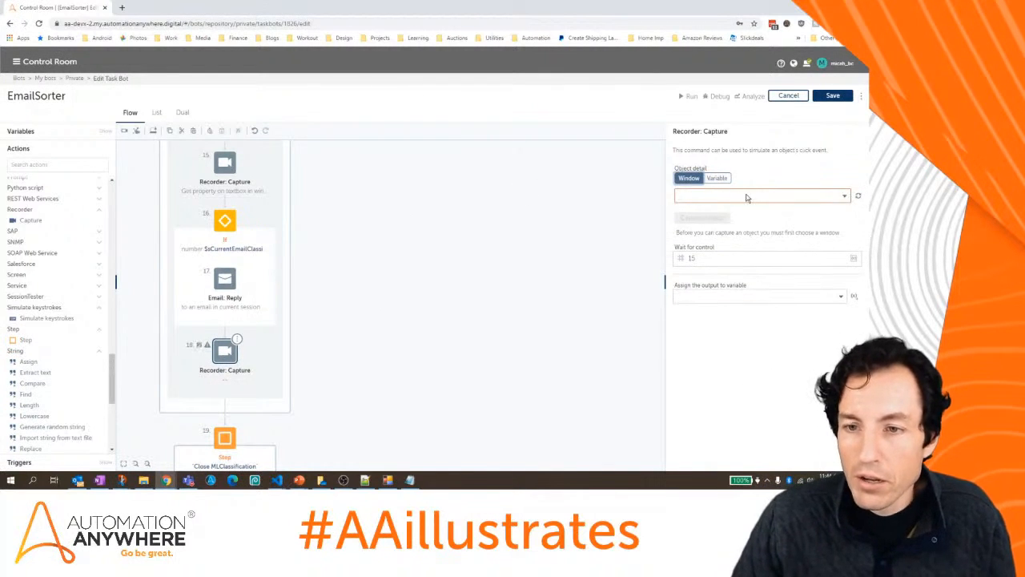
left_click(706, 195)
left_click(721, 253)
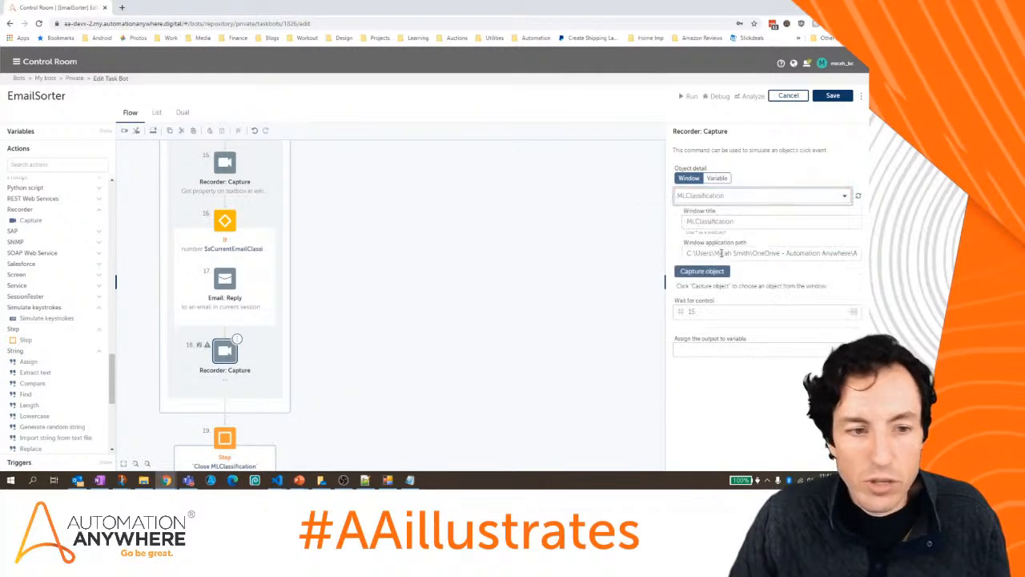
left_click(716, 273)
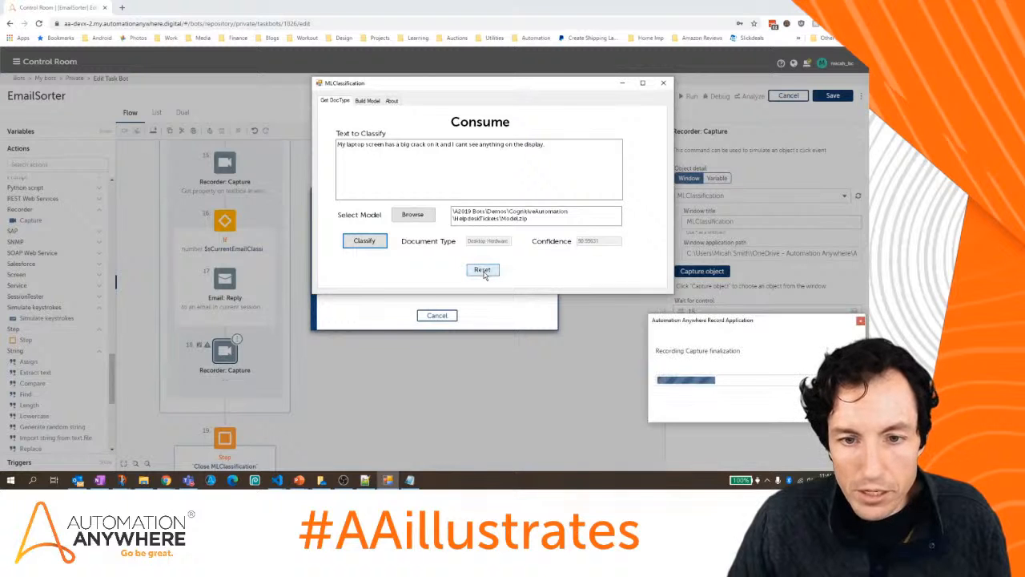
left_click(484, 272)
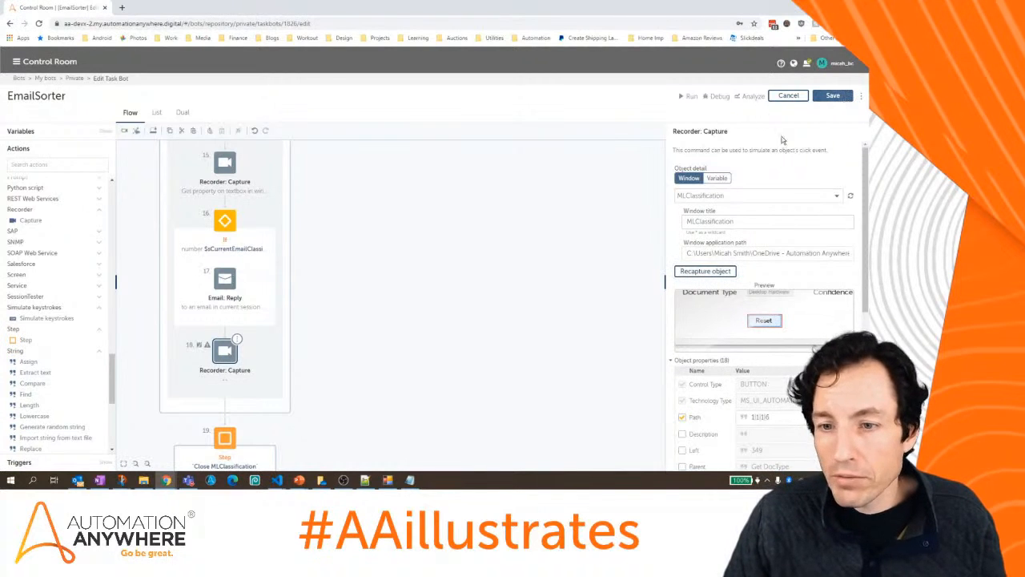
left_click(829, 100)
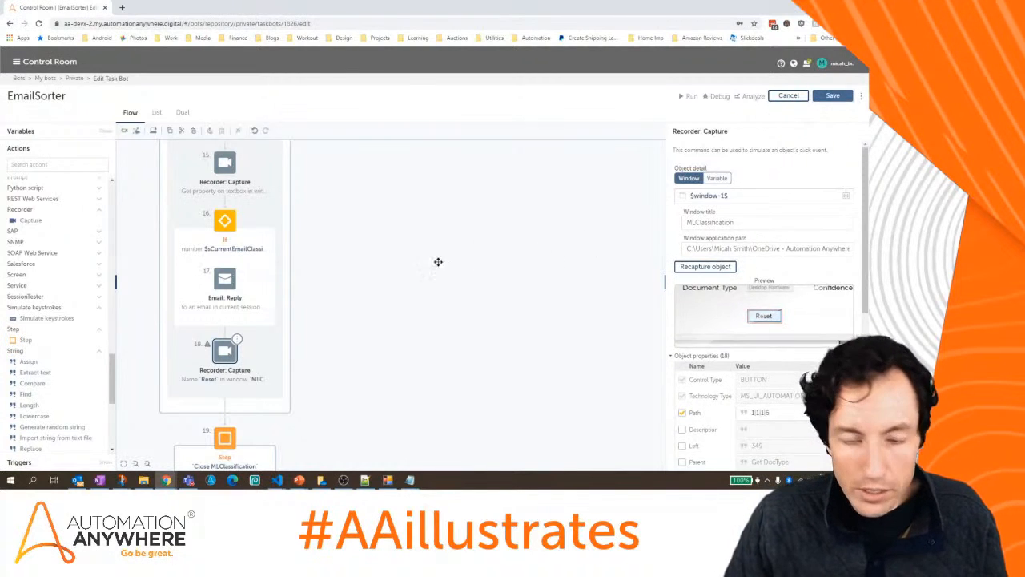
scroll(396, 313, "down", 5)
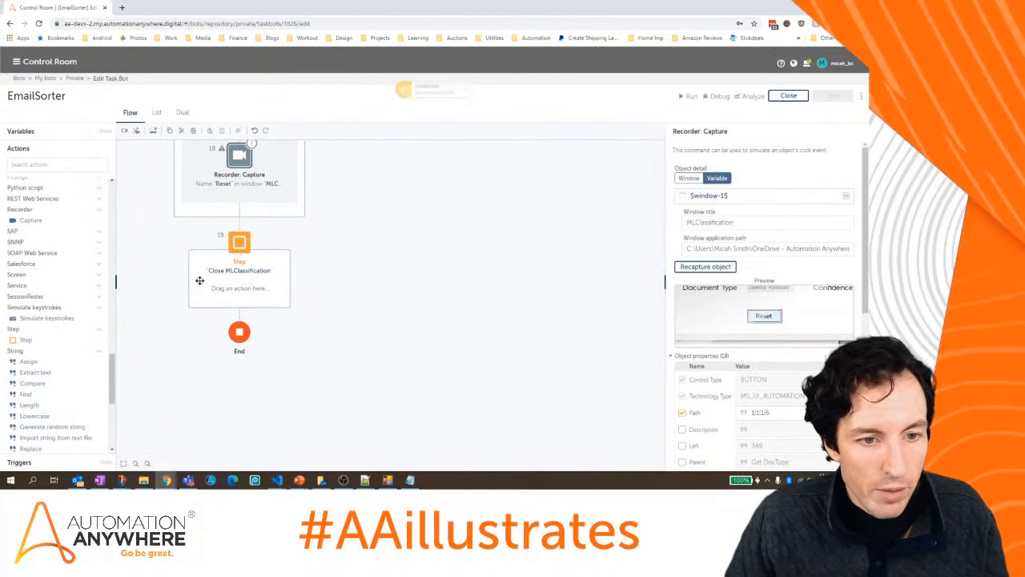
Add a Window: Close action inside the Close MLClassification step, target the MLClassification window, and save the bot.
left_click_drag(114, 362, 114, 408)
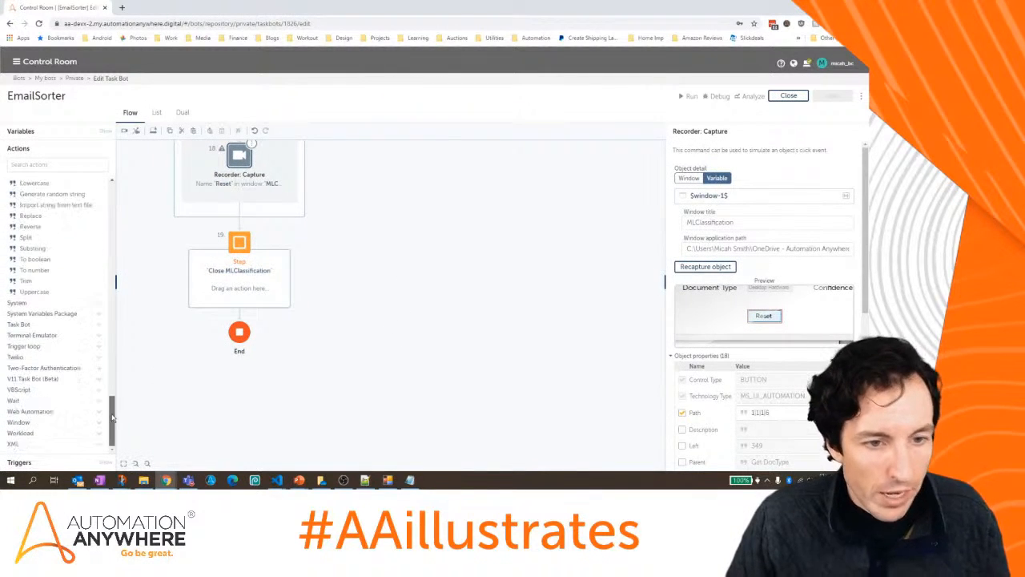
left_click(59, 424)
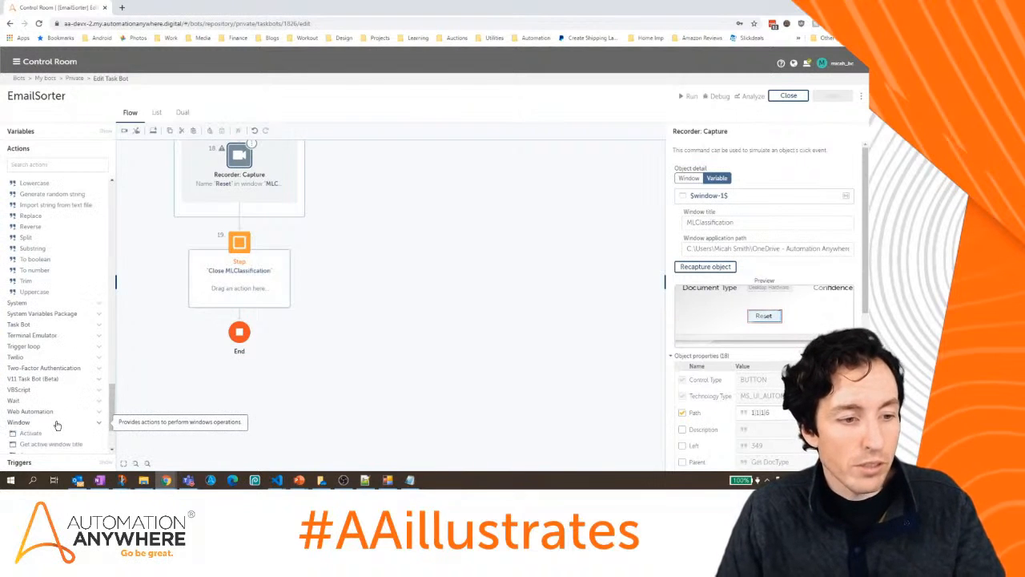
scroll(114, 403, "down", 2)
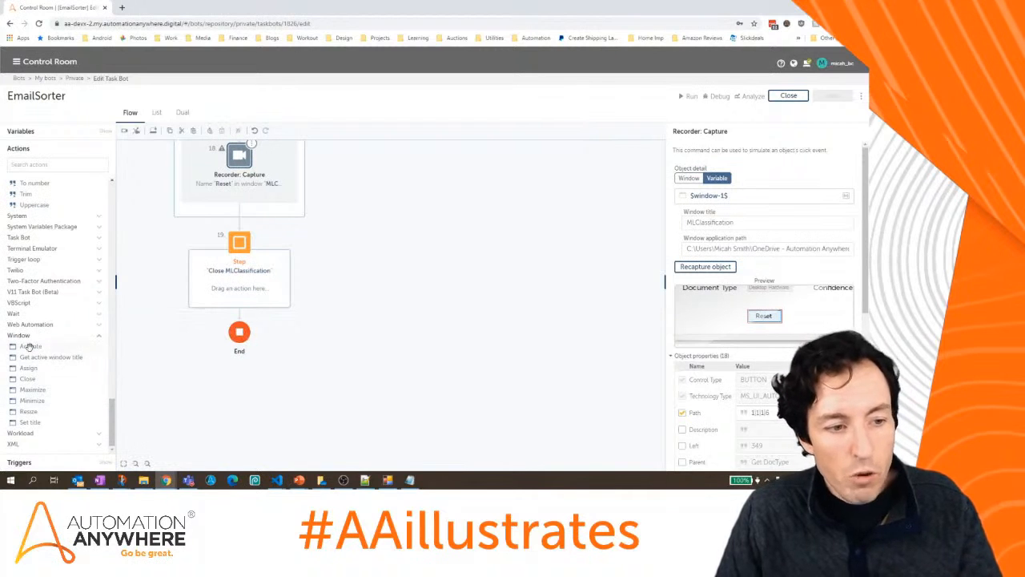
left_click_drag(31, 378, 238, 302)
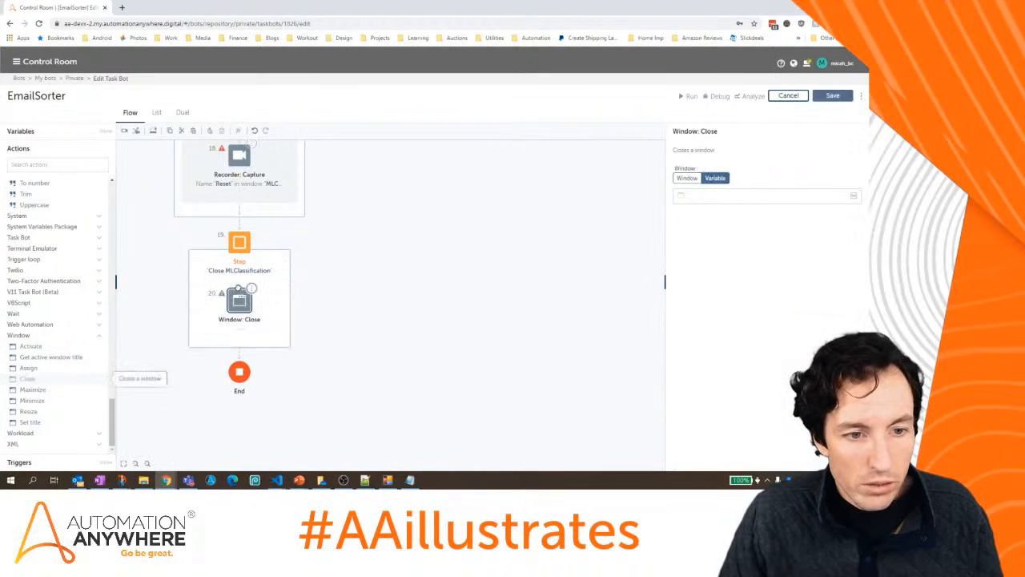
left_click(689, 178)
left_click(699, 196)
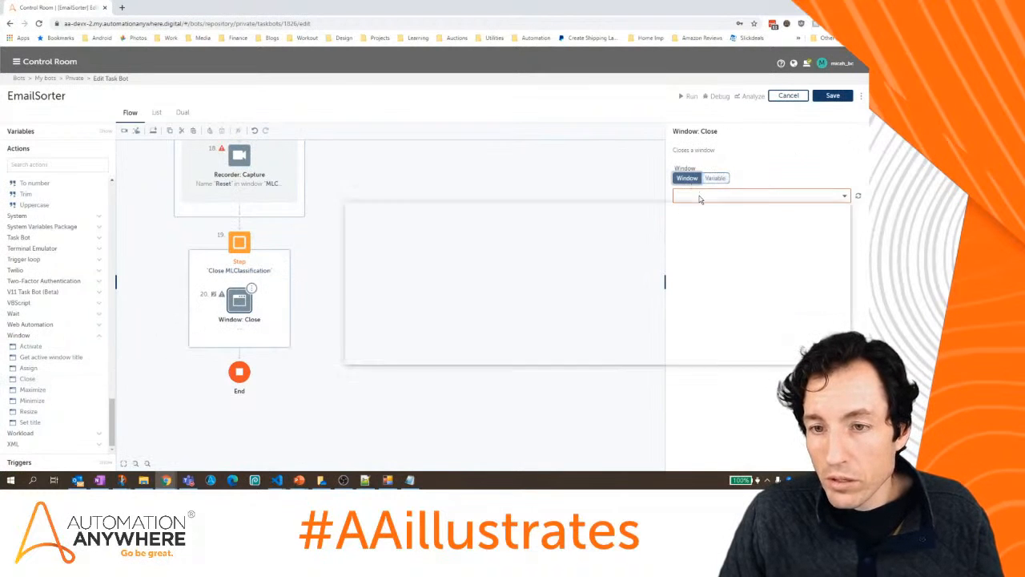
left_click(690, 253)
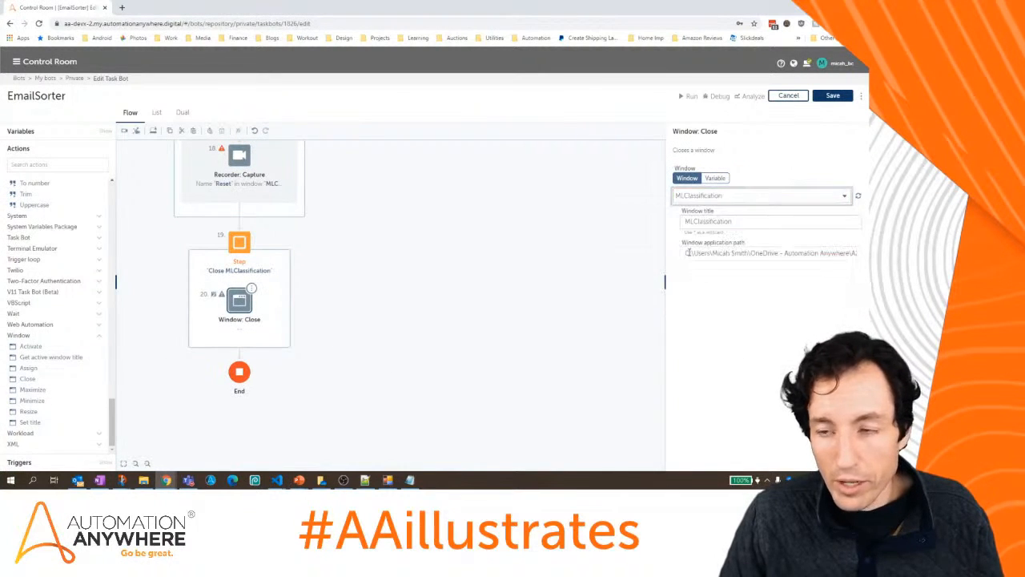
left_click(833, 101)
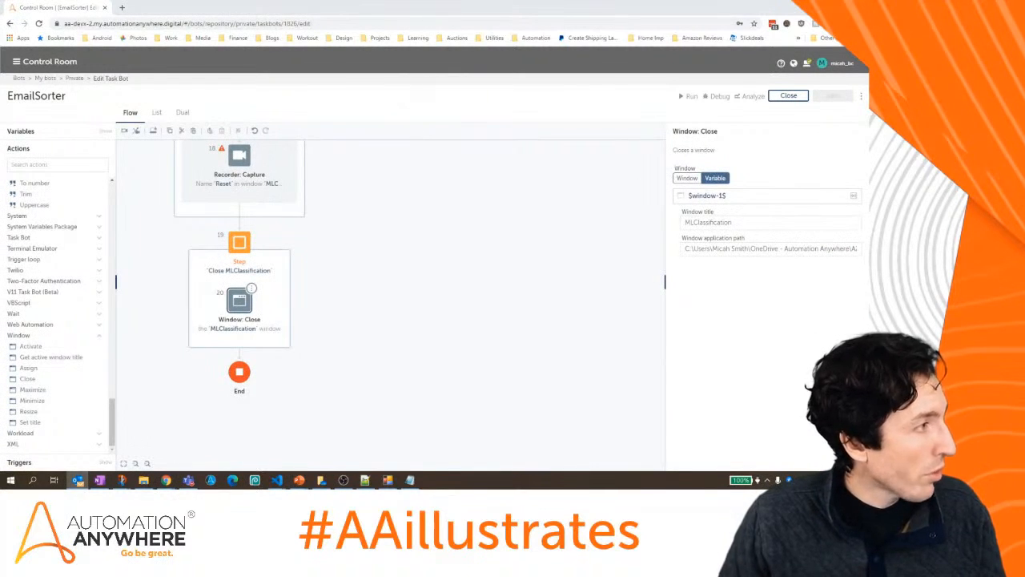
Switch to the blank Outlook message and replace the signature with "My wifi is really slow and keeps disconnecting. Need some help accessing the network.".
left_click(78, 480)
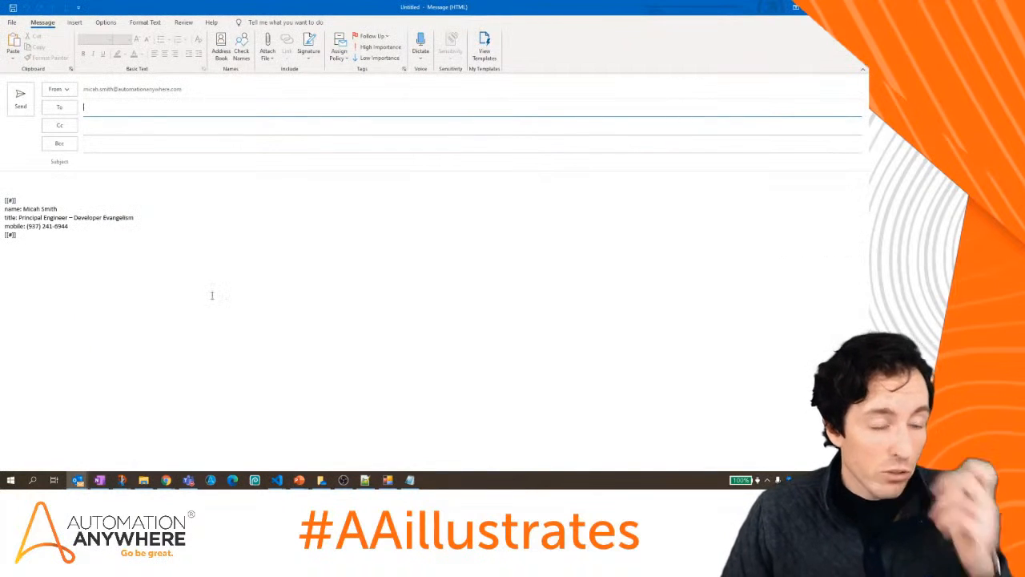
left_click_drag(150, 283, 2, 190)
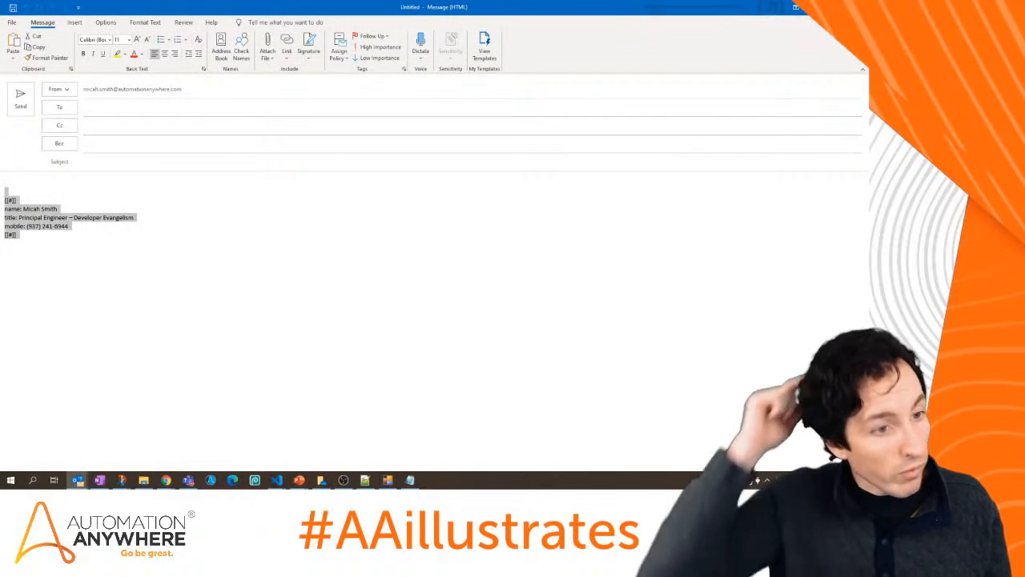
key("ctrl+x")
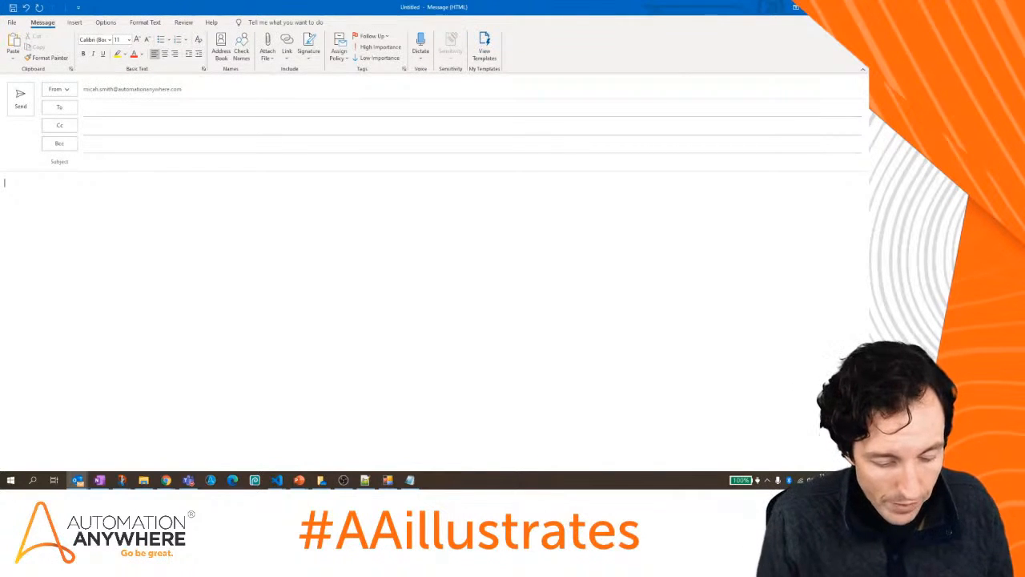
type("ifi")
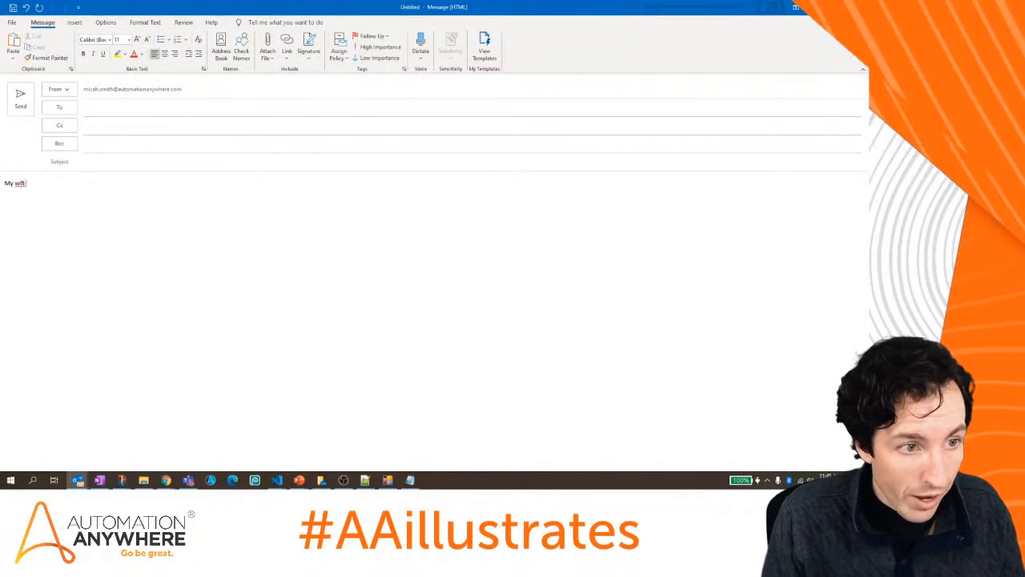
type(" is really slow and ")
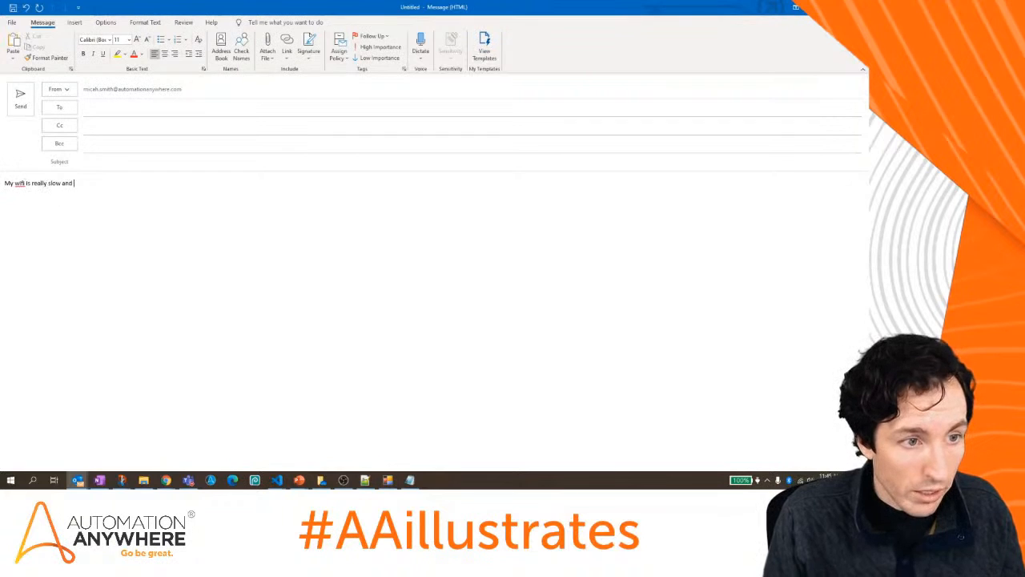
type("keeps disconne")
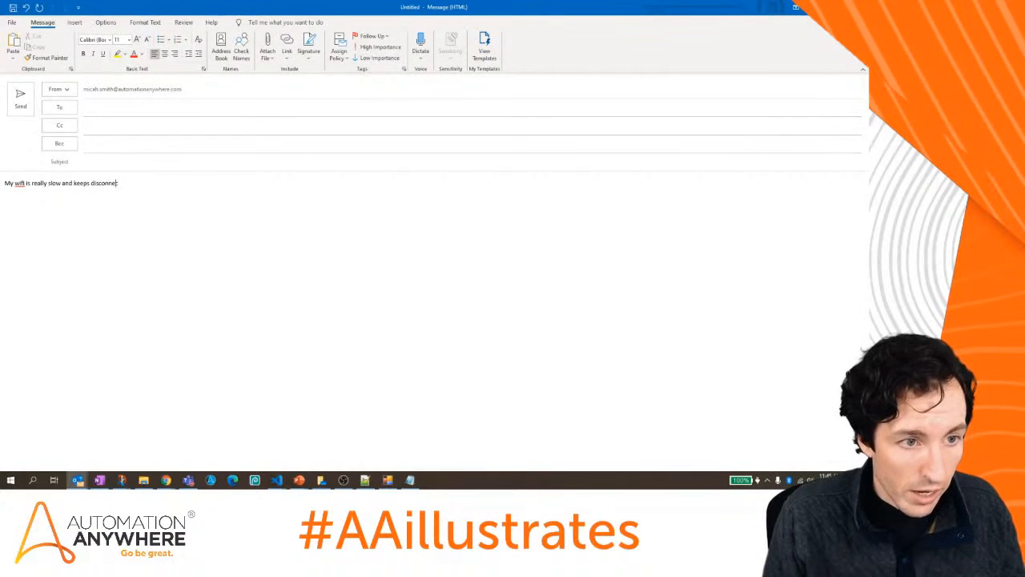
type("cting.")
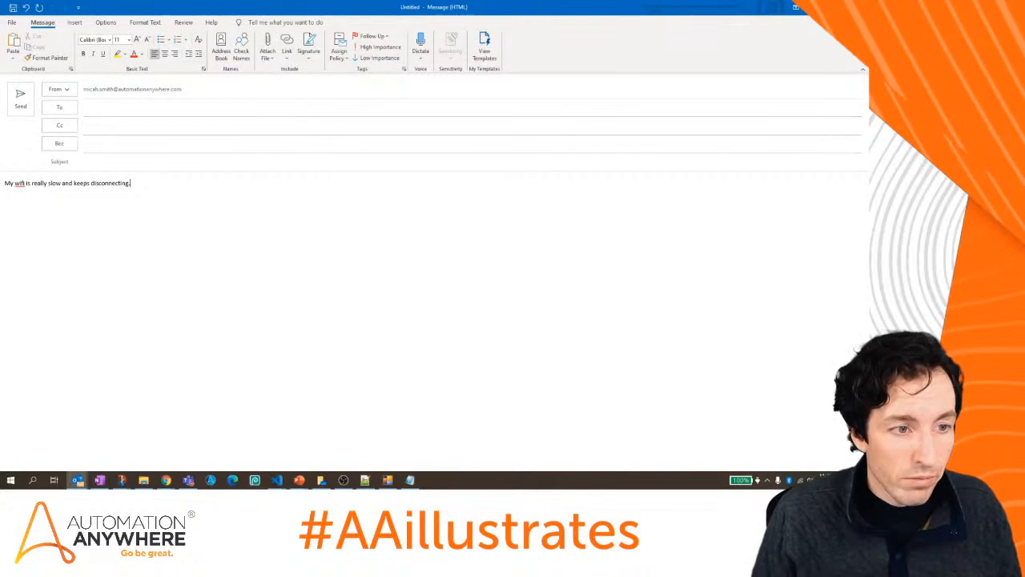
type(" N")
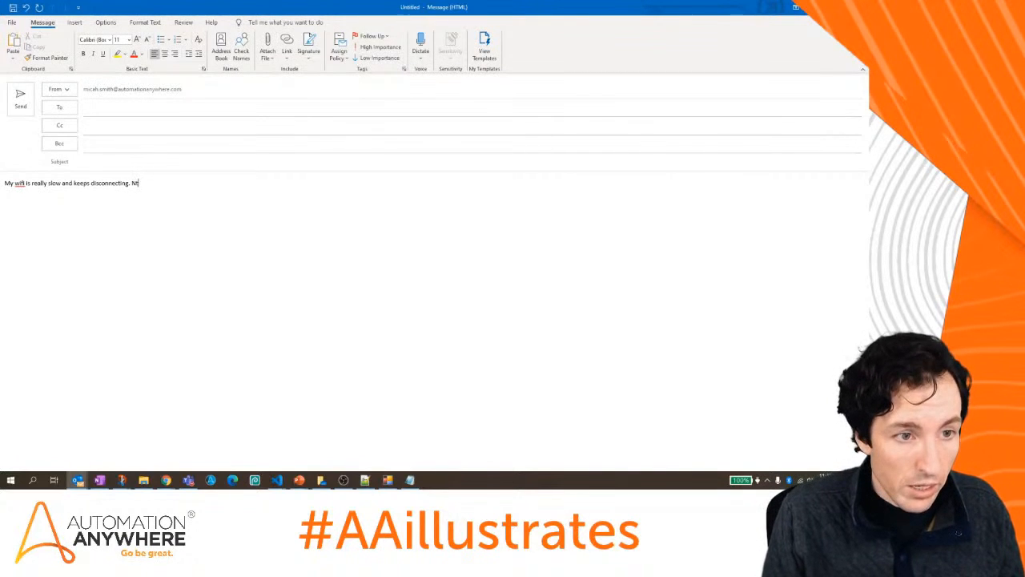
type("eed some help acc")
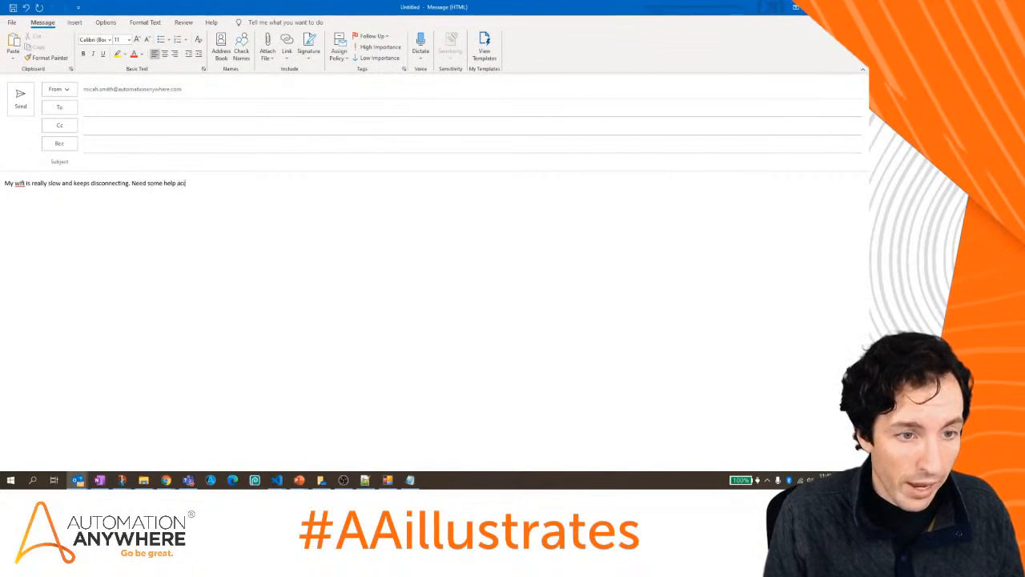
type("essing the network.")
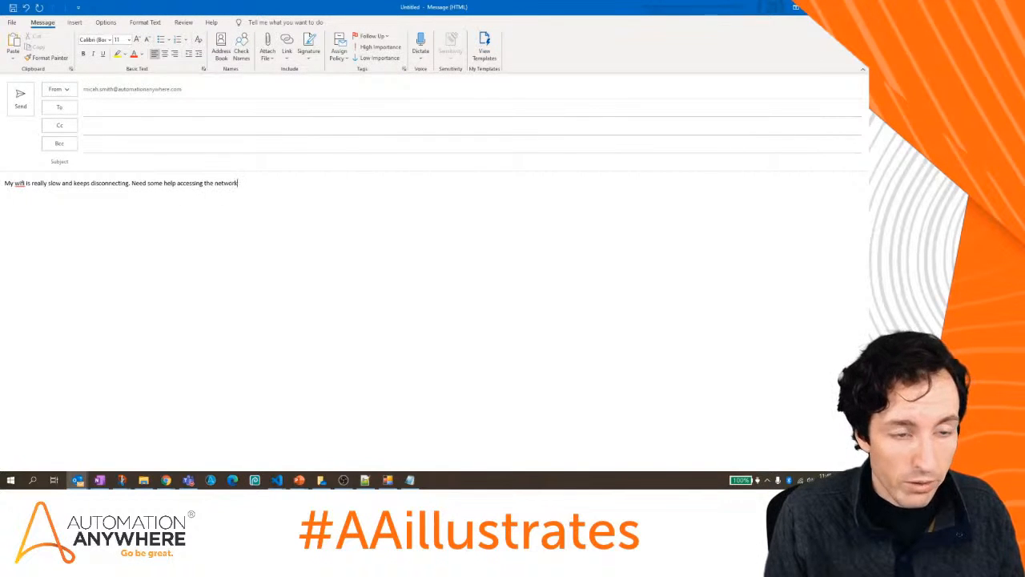
Address the email to the bot's Gmail account, set the subject to "Helpdesk Test", and send it.
left_click(117, 108)
type("aa")
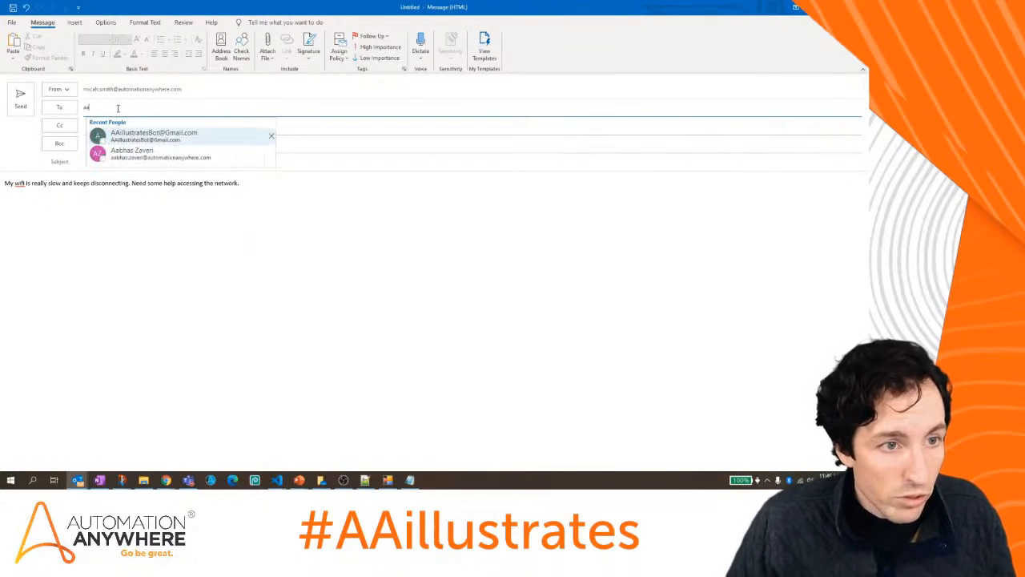
left_click(134, 136)
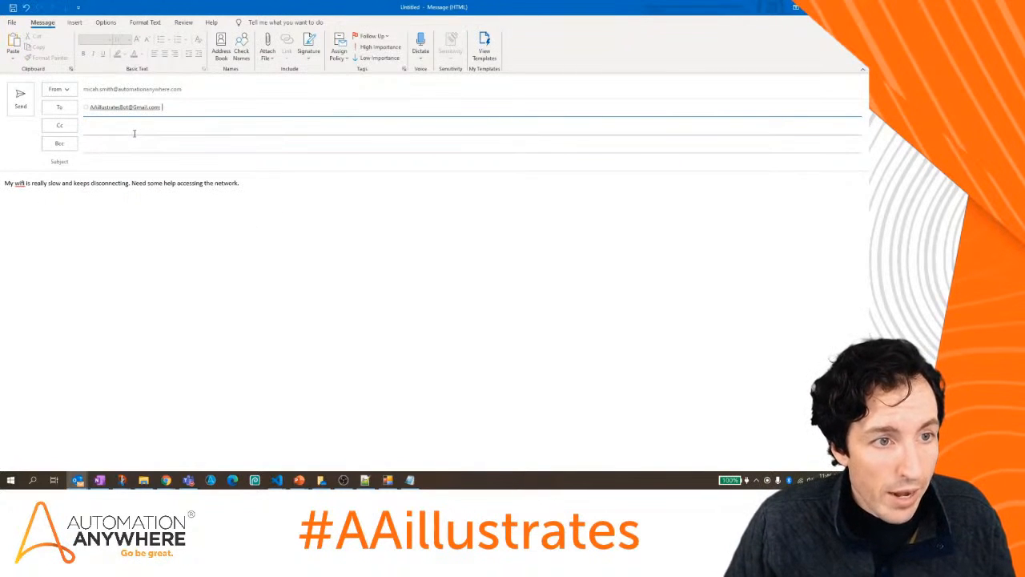
left_click(134, 161)
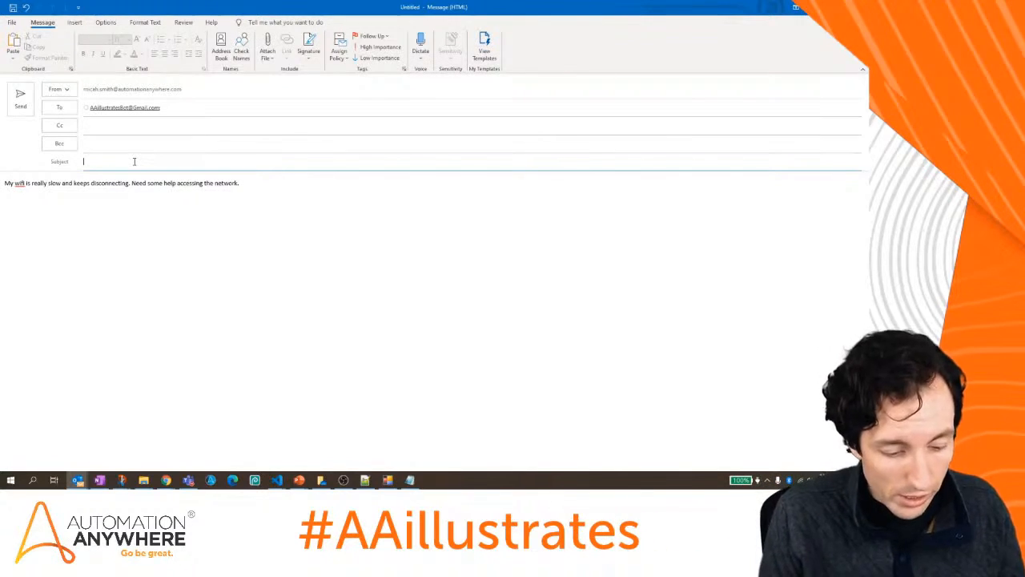
type("H")
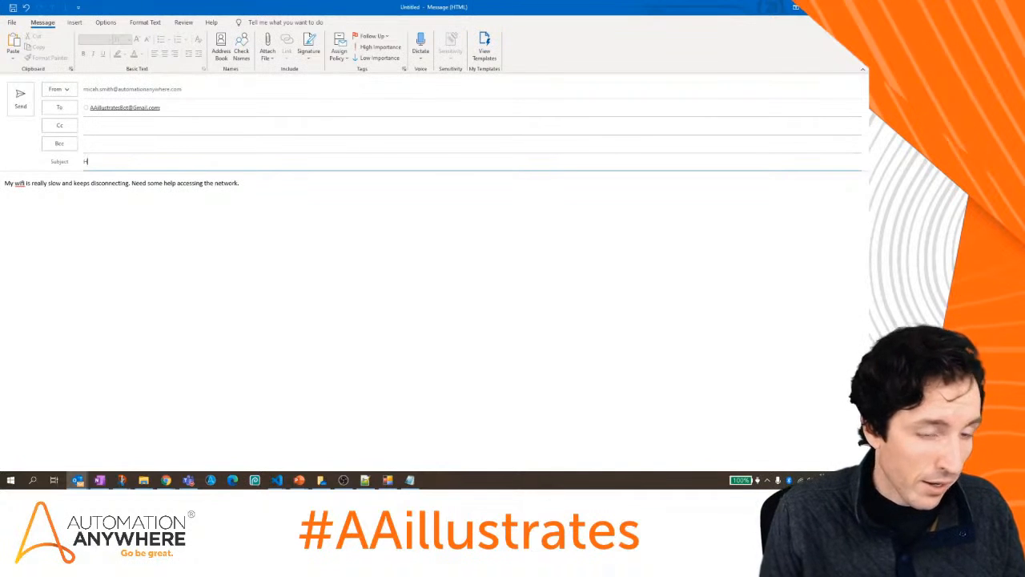
type("elpdesk Test")
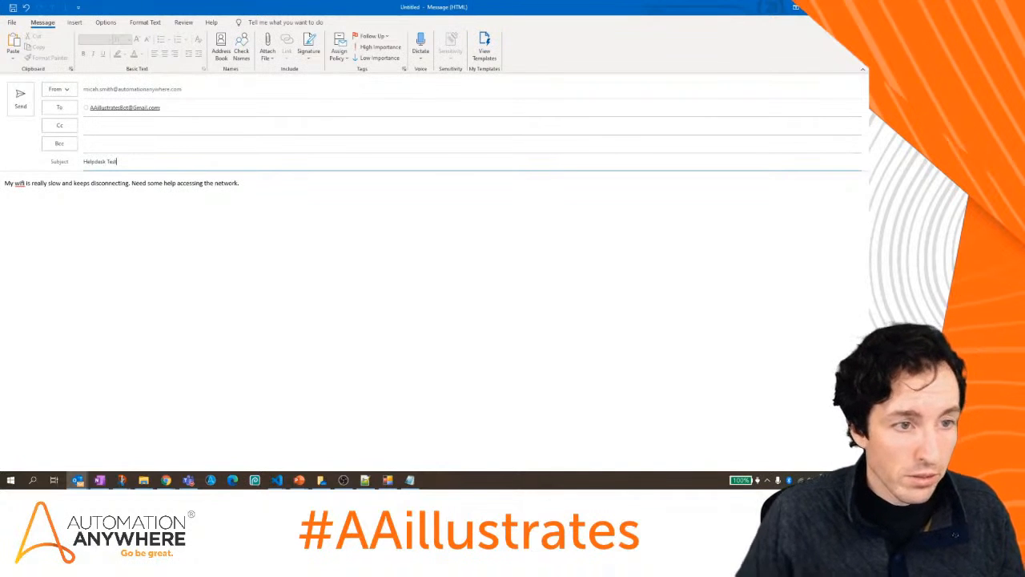
left_click(20, 95)
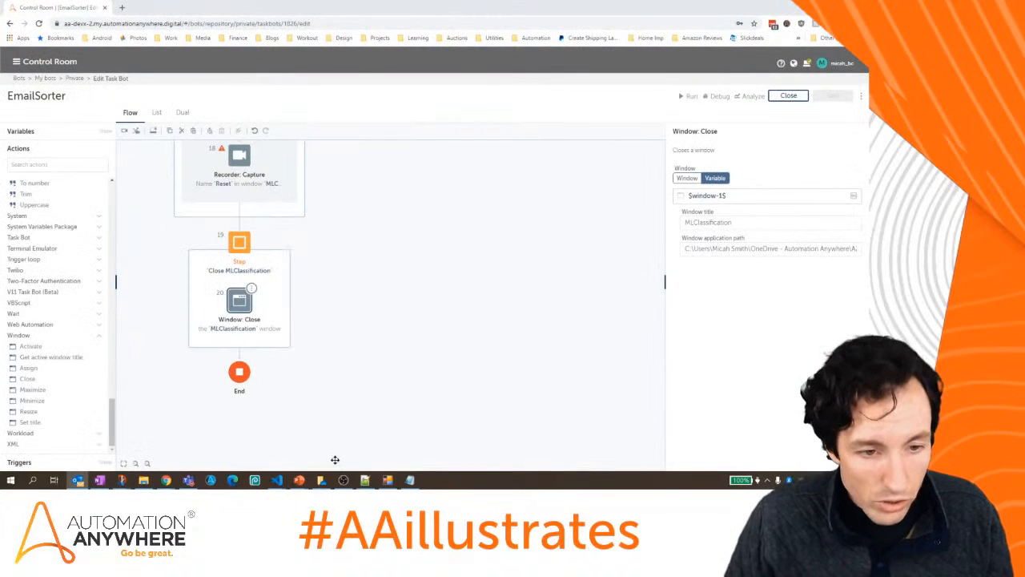
Set the Reset button's Recorder: Capture action to Left click and save the bot.
left_click(237, 157)
scroll(726, 393, "down", 2)
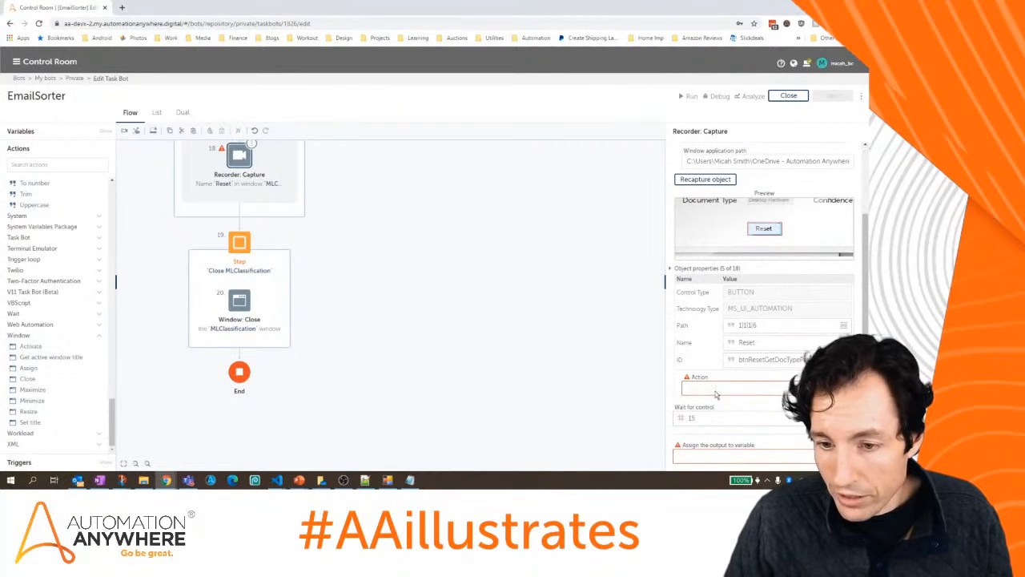
left_click(708, 390)
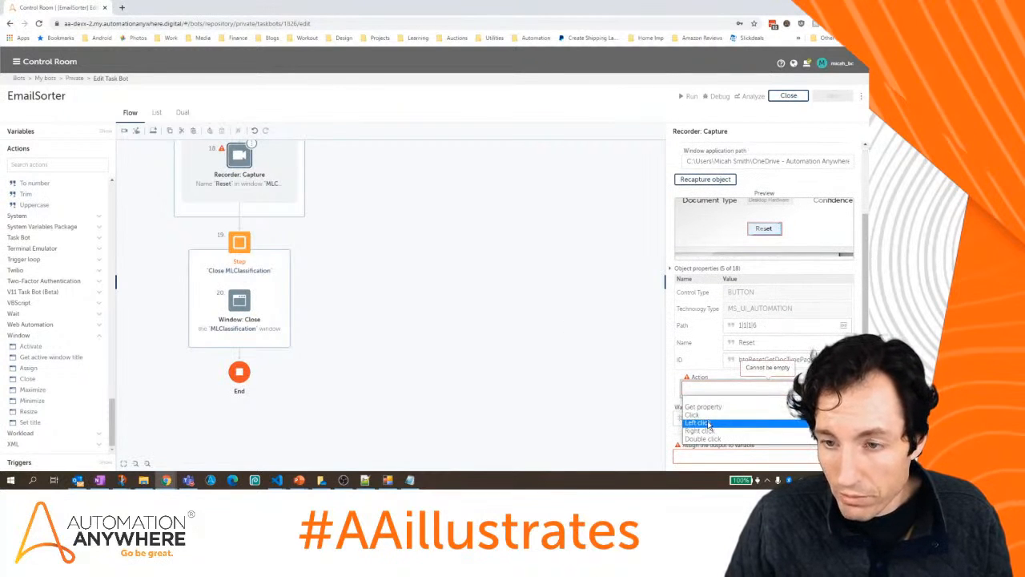
left_click(698, 422)
left_click(830, 97)
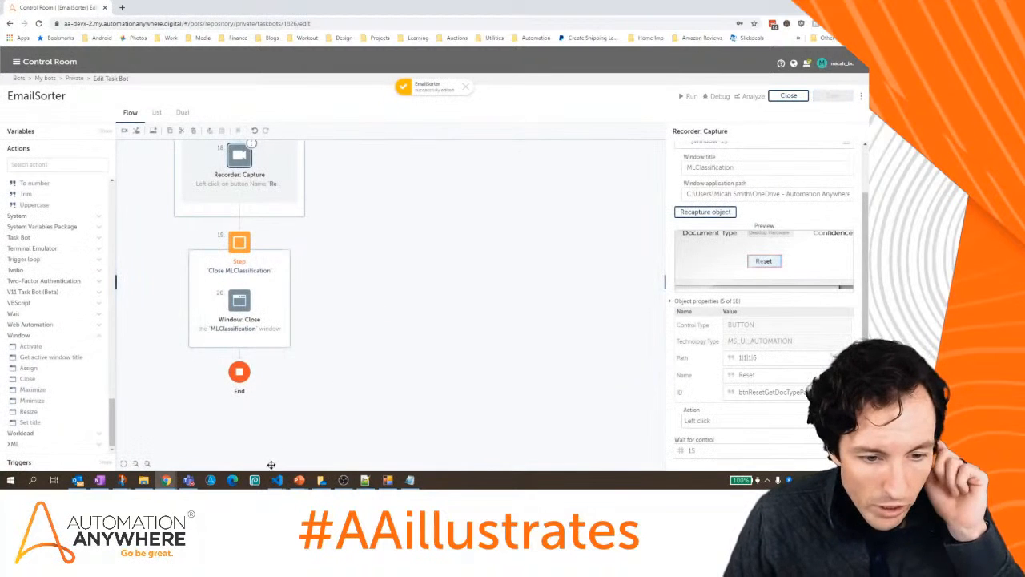
Switch to the bot's Gmail inbox, refresh it to check for the Helpdesk Test email, and return to the bot editor.
mouse_move(166, 480)
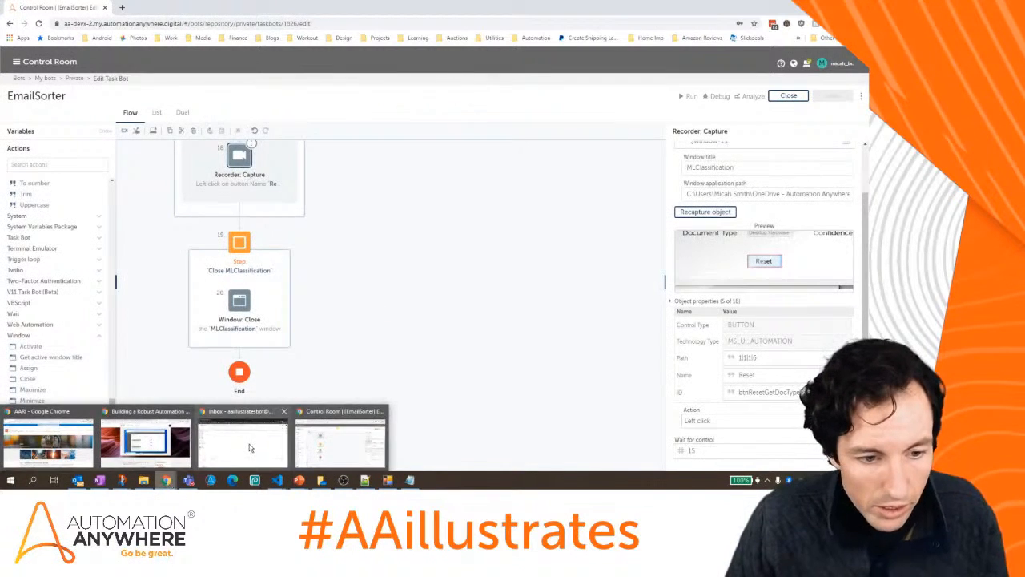
left_click(249, 448)
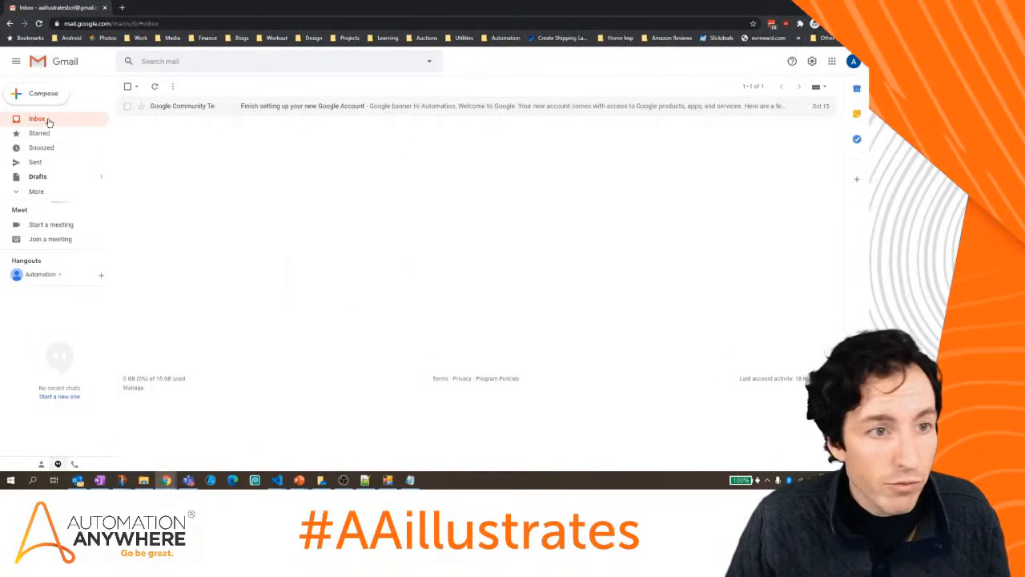
left_click(156, 86)
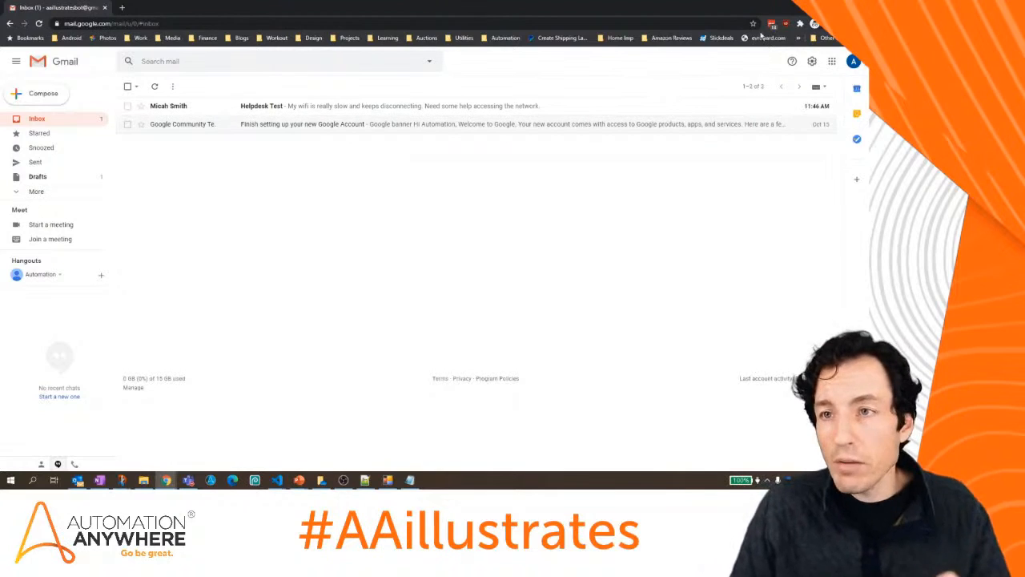
left_click(817, 8)
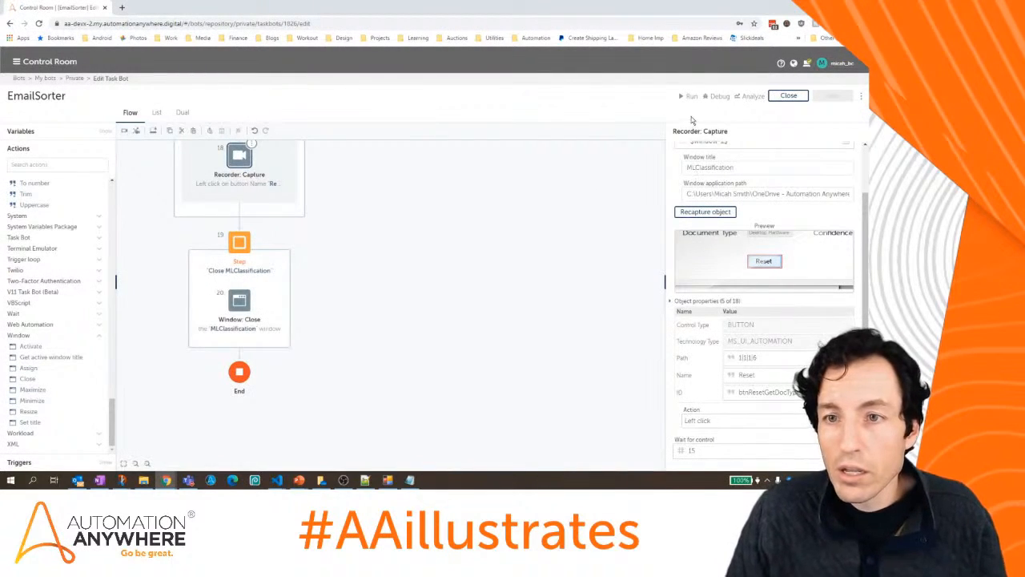
Run the EmailSorter bot, close the old MLClassification window, and check and dismiss the message box showing the email text.
left_click(688, 96)
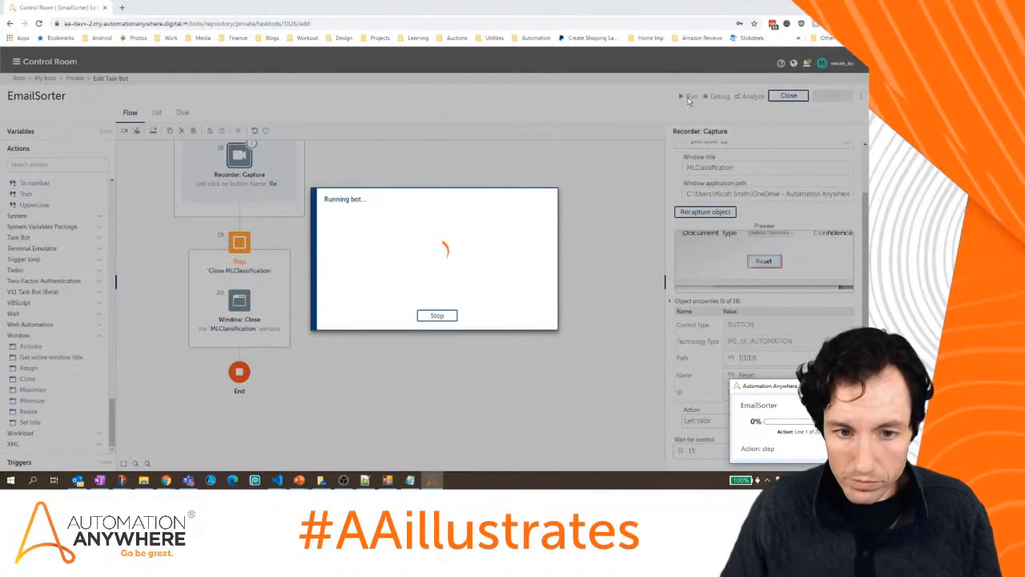
mouse_move(389, 483)
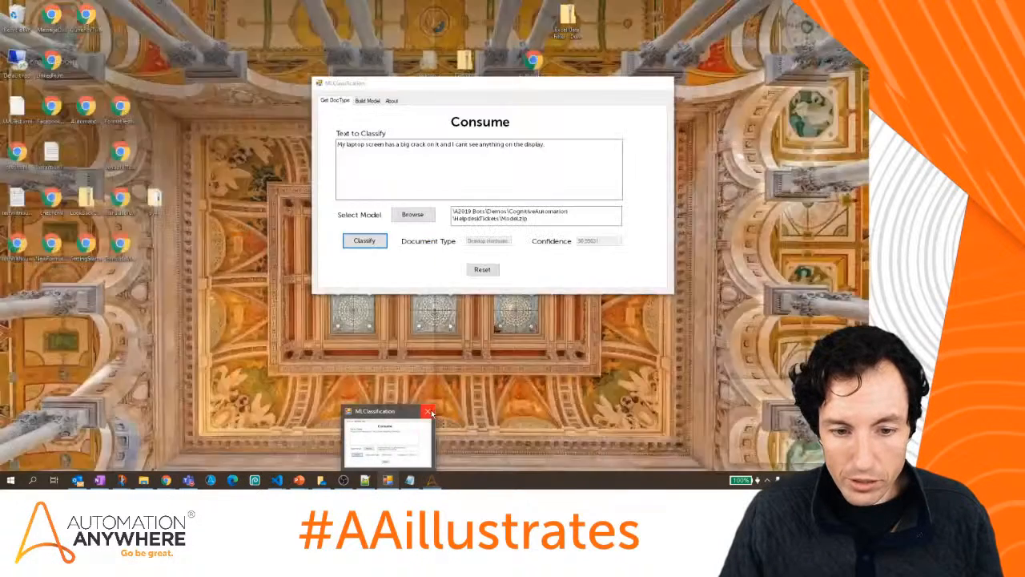
left_click(430, 413)
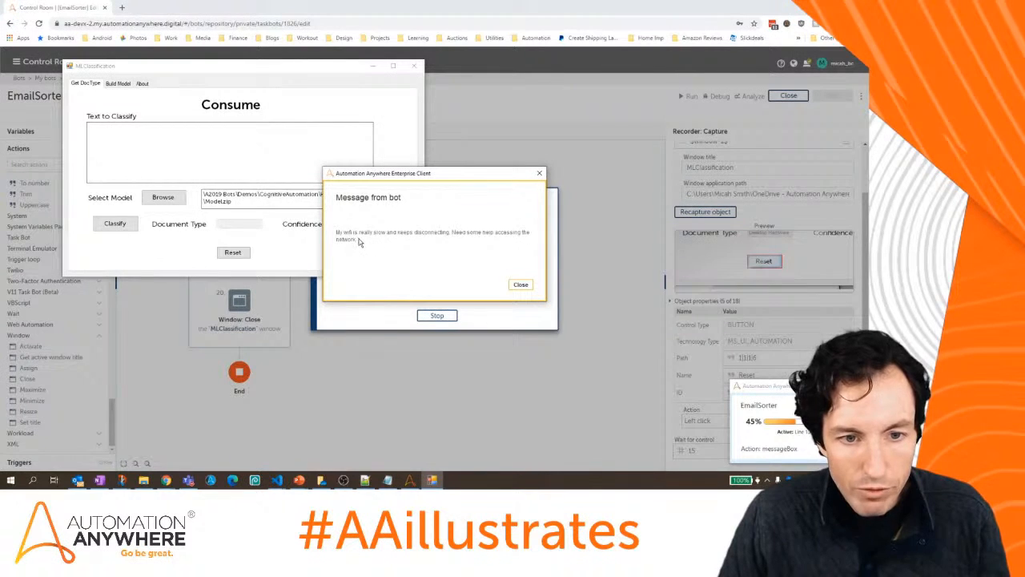
left_click_drag(358, 242, 321, 204)
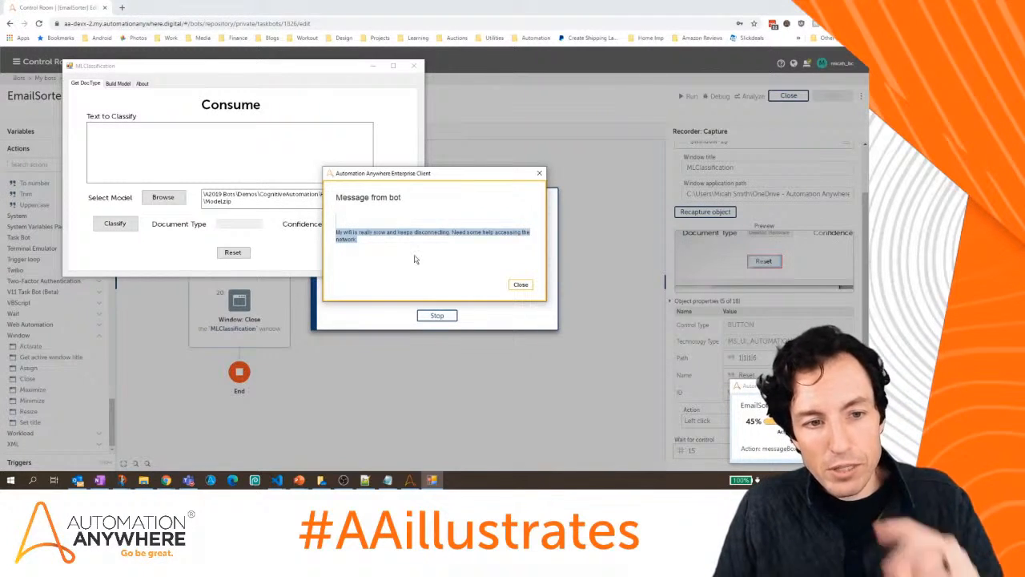
left_click(520, 286)
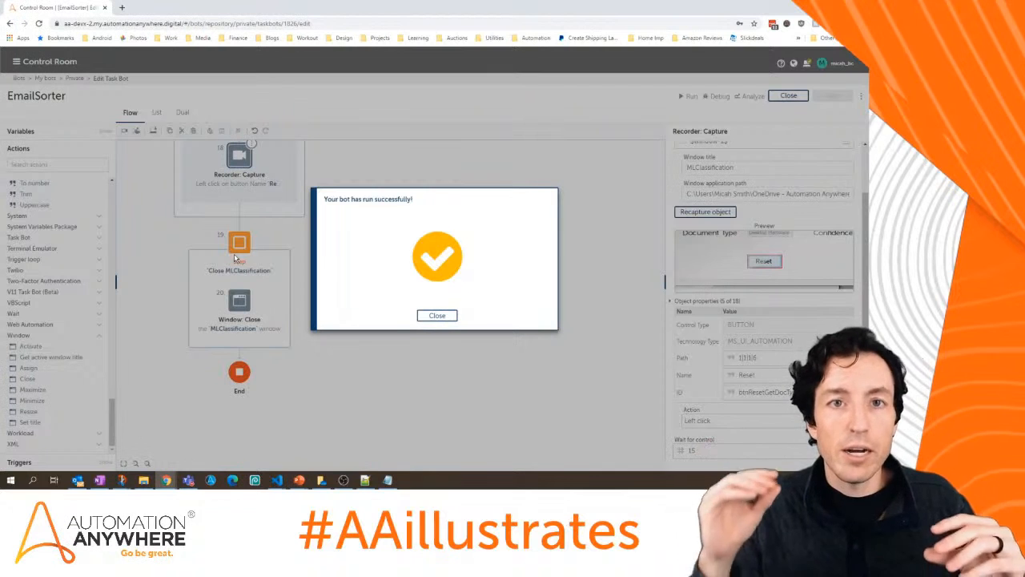
Dismiss the run result and add a String: Replace action after String: Assign in the unread-email loop.
left_click(453, 318)
left_click_drag(423, 217, 435, 297)
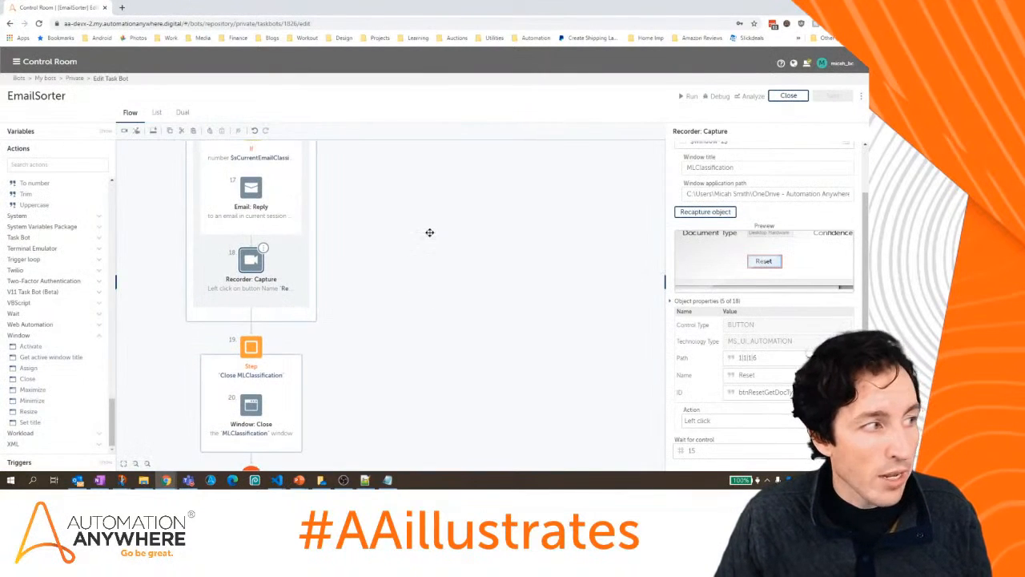
left_click_drag(429, 232, 438, 303)
left_click_drag(429, 210, 436, 262)
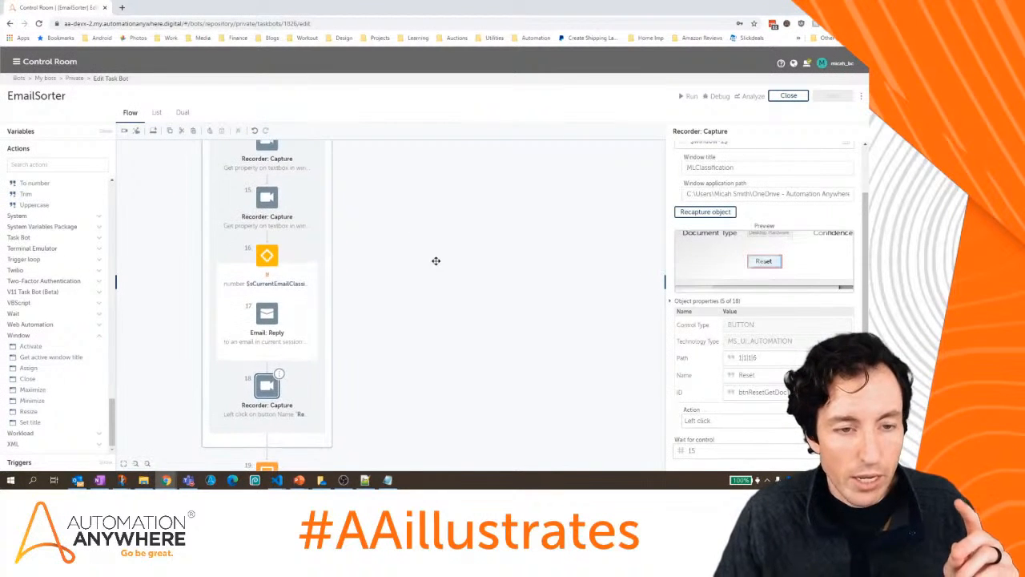
left_click_drag(426, 214, 424, 296)
left_click_drag(431, 165, 435, 238)
left_click(268, 250)
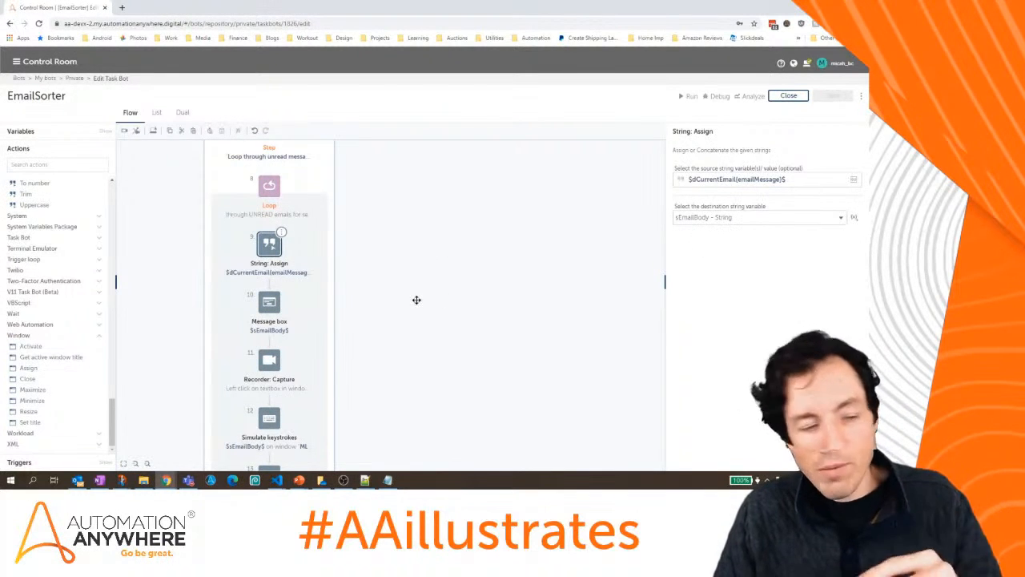
left_click_drag(114, 404, 115, 372)
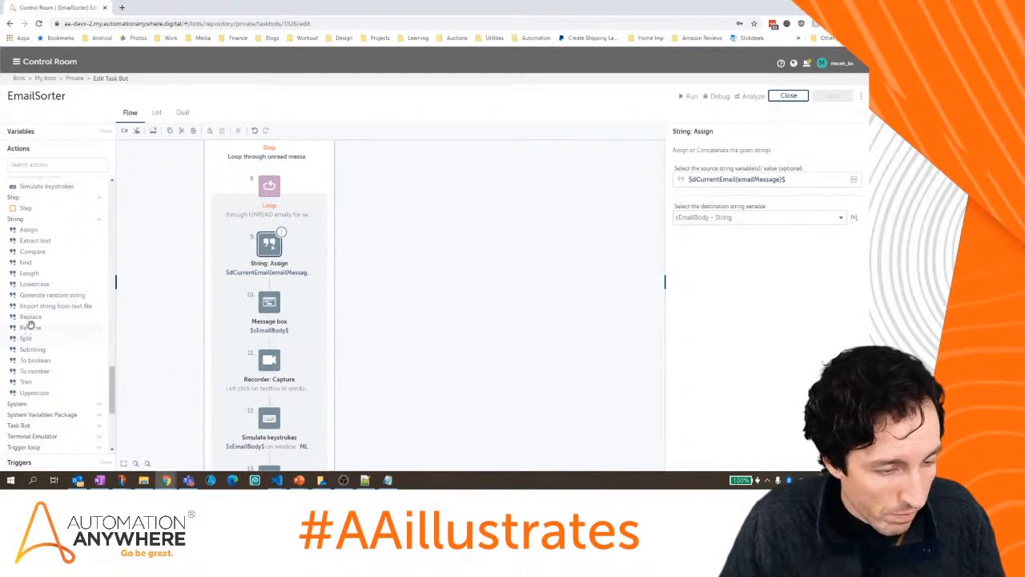
left_click_drag(34, 317, 271, 284)
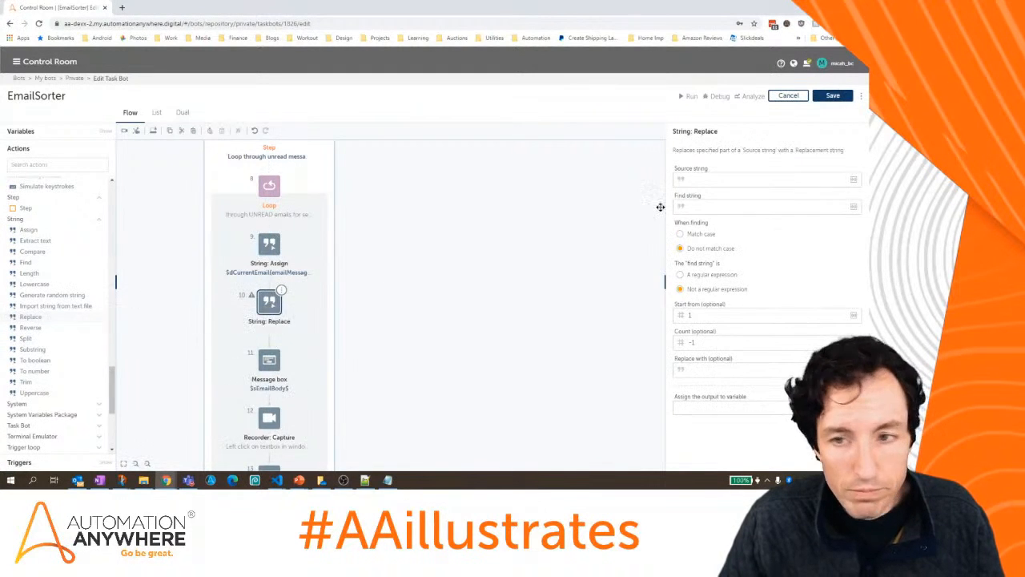
Set the source string of the new String: Replace action to the sEmailBody variable.
left_click(735, 173)
key("F2")
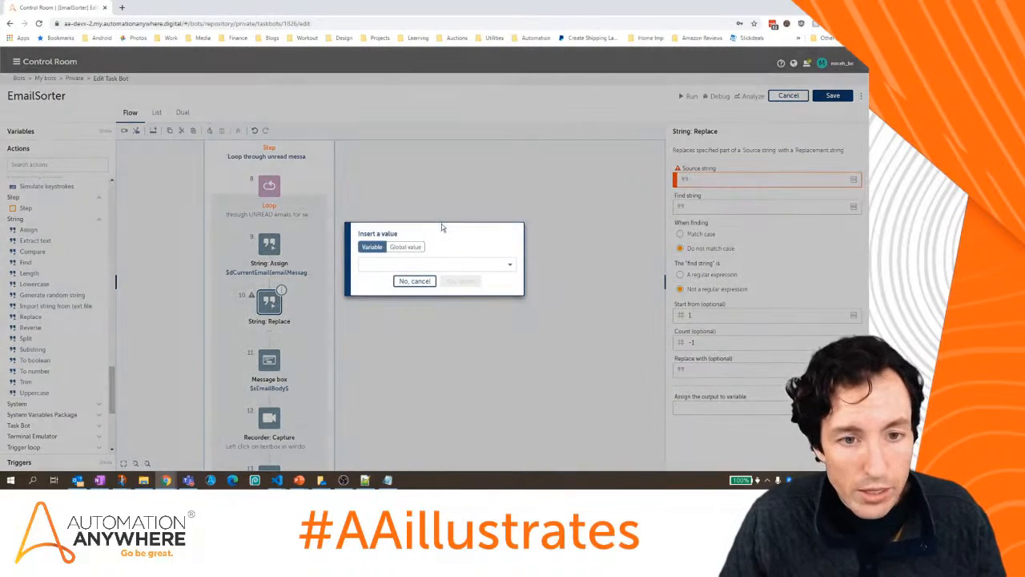
left_click(443, 265)
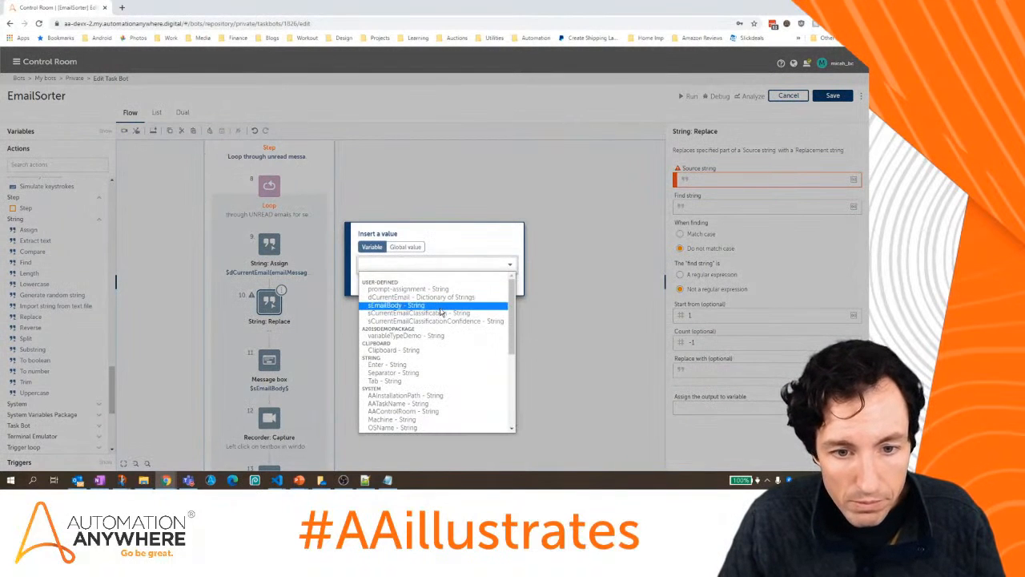
left_click(396, 306)
left_click(458, 281)
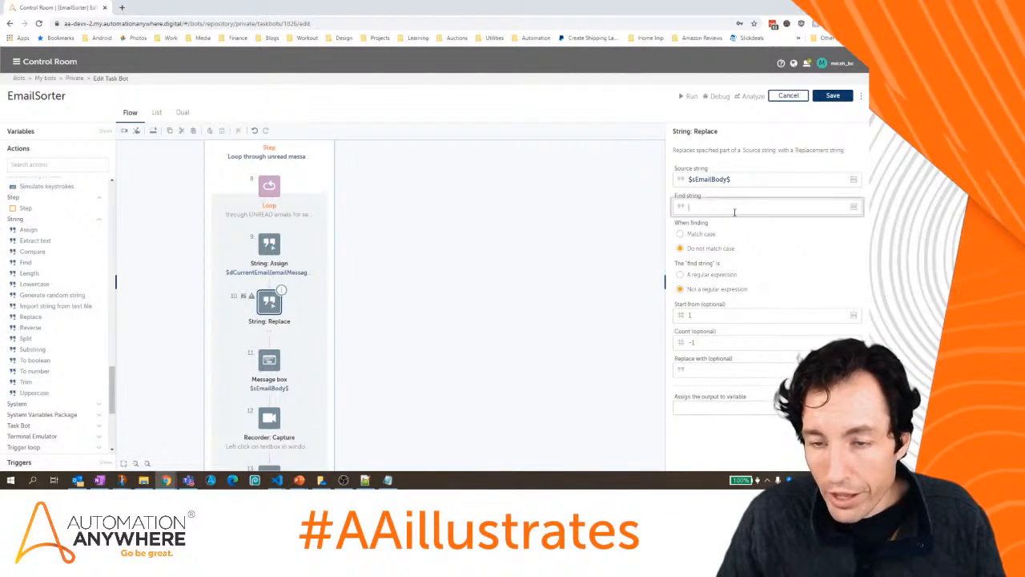
Find \n as a regular expression with an empty replacement, assign the output to sEmailBody, and save the bot.
left_click(745, 206)
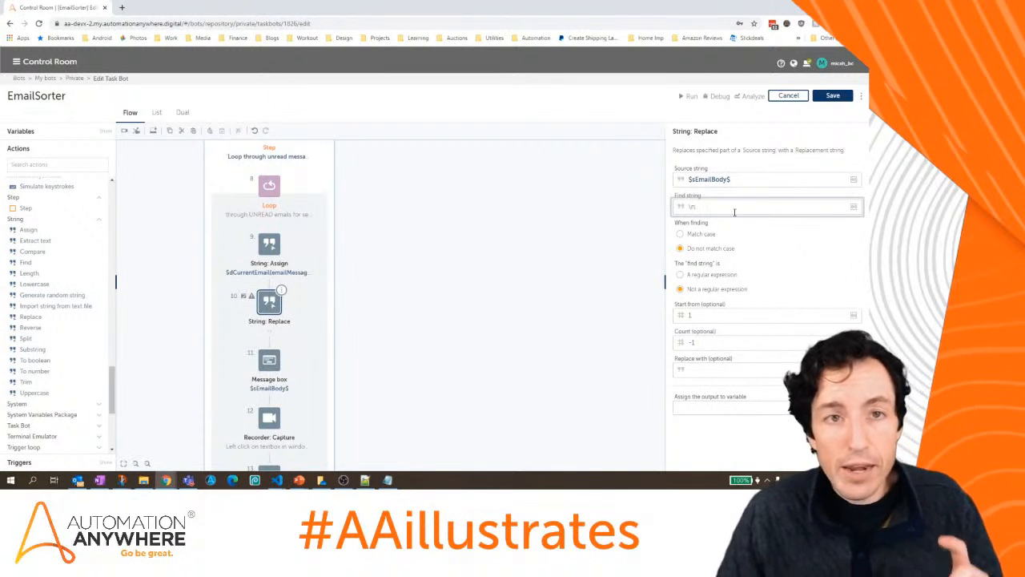
left_click(717, 278)
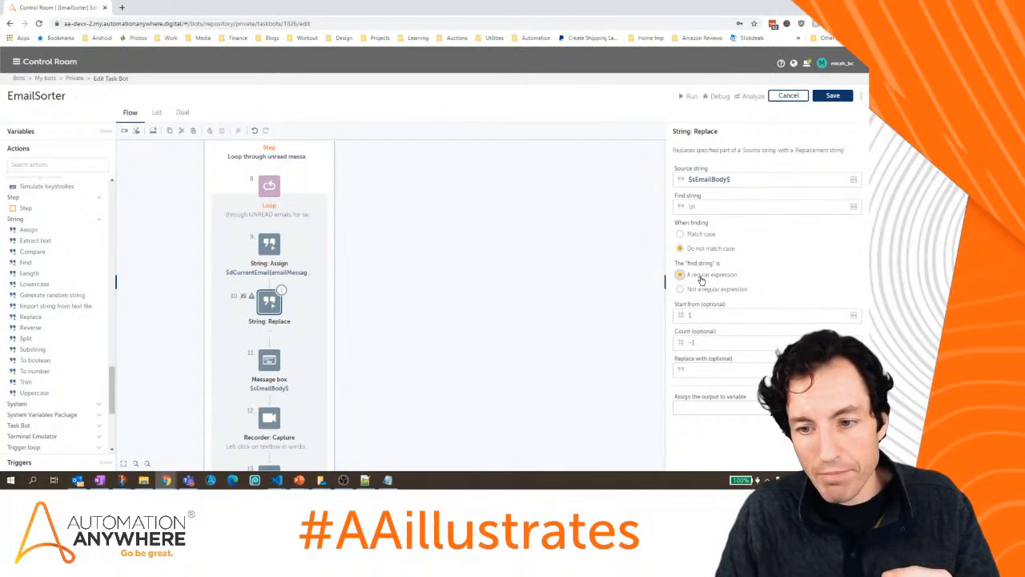
left_click(720, 369)
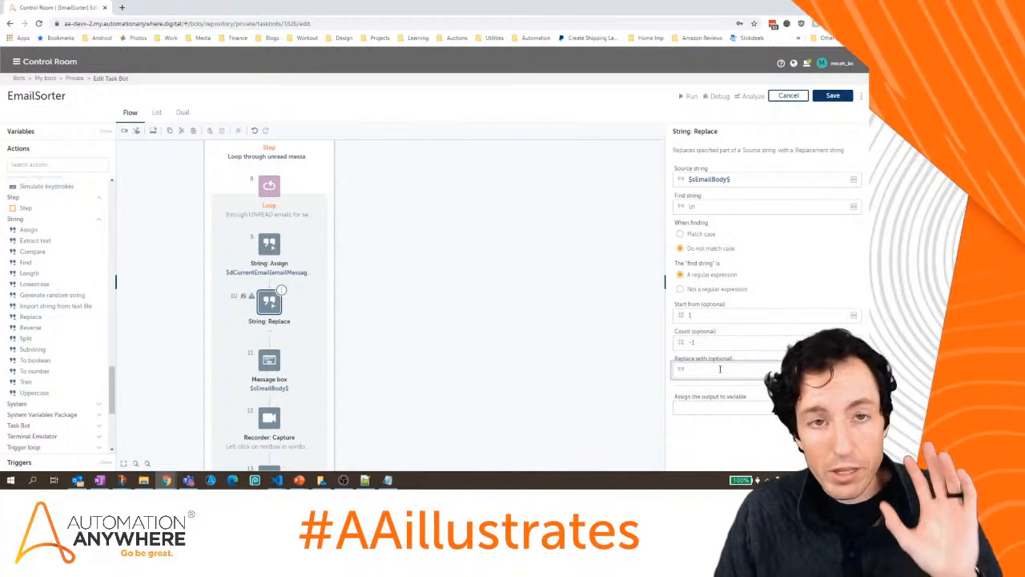
left_click(740, 408)
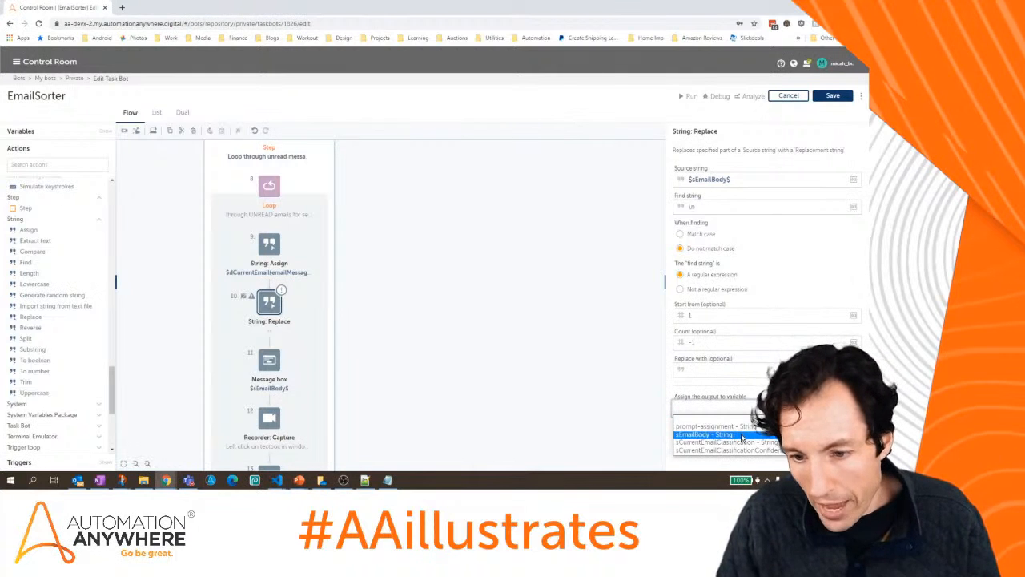
left_click(744, 435)
left_click(834, 96)
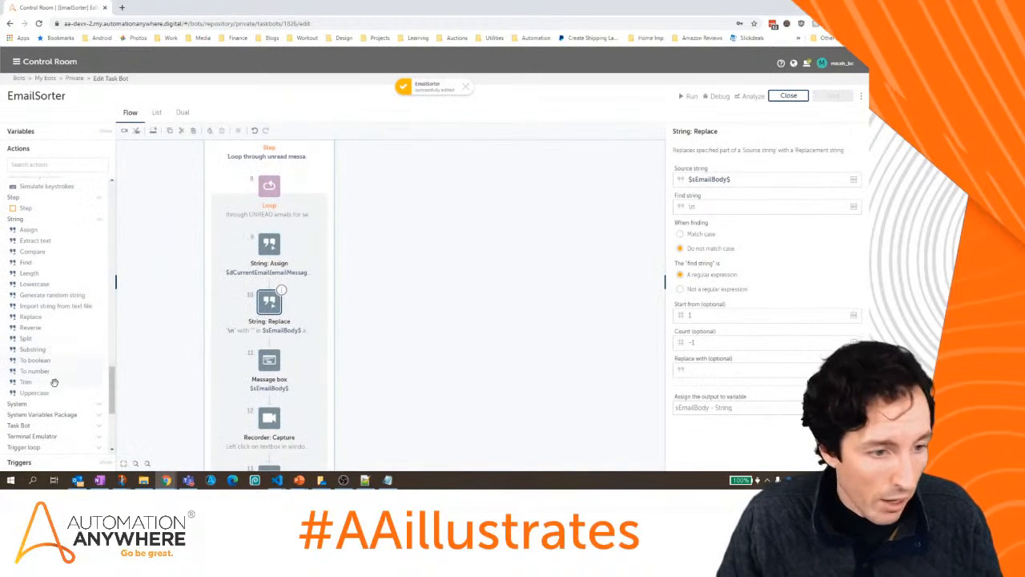
Add a second String: Replace action after the first and use sEmailBody as its source string.
left_click_drag(32, 325, 286, 343)
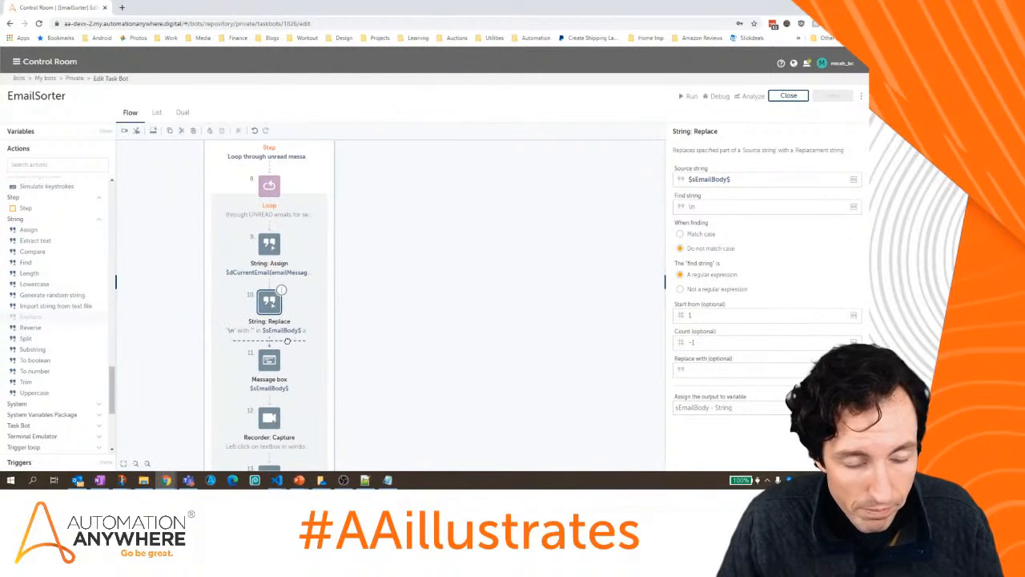
left_click(718, 180)
key("F2")
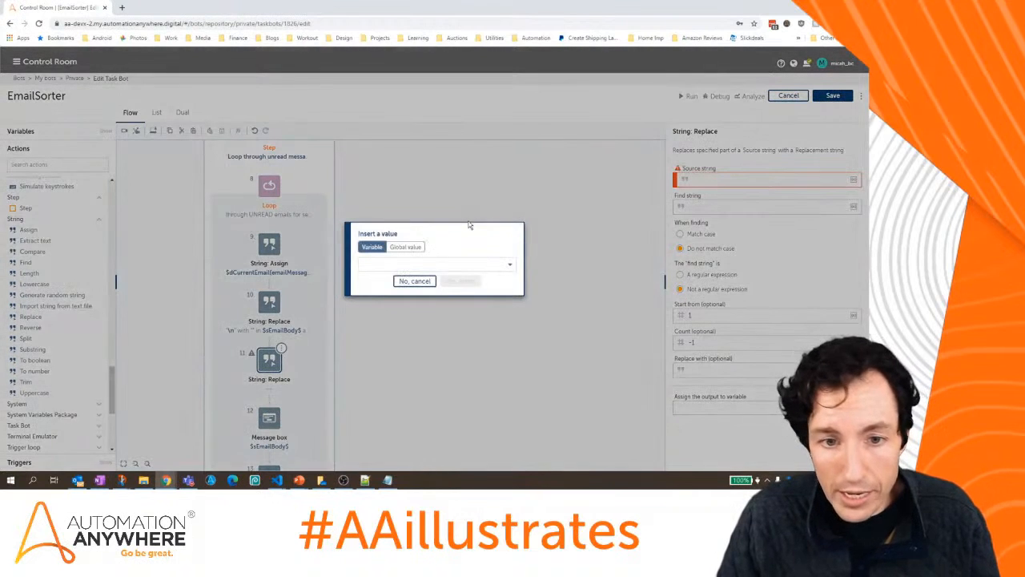
left_click(466, 265)
left_click(468, 311)
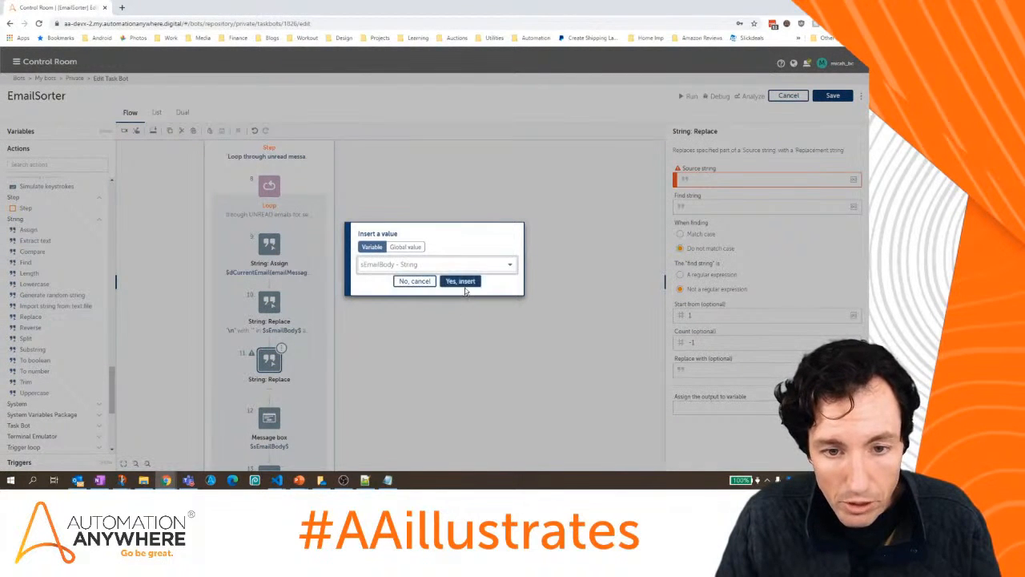
left_click(463, 282)
Find \r as a regular expression in the second Replace action, assign the output to sEmailBody, and save the bot.
left_click(721, 207)
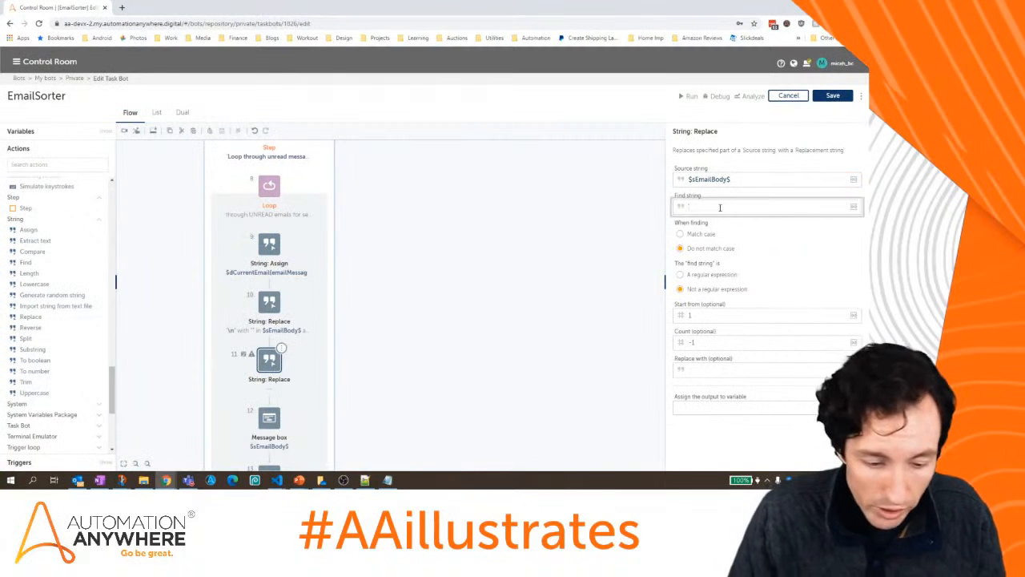
type("\\r")
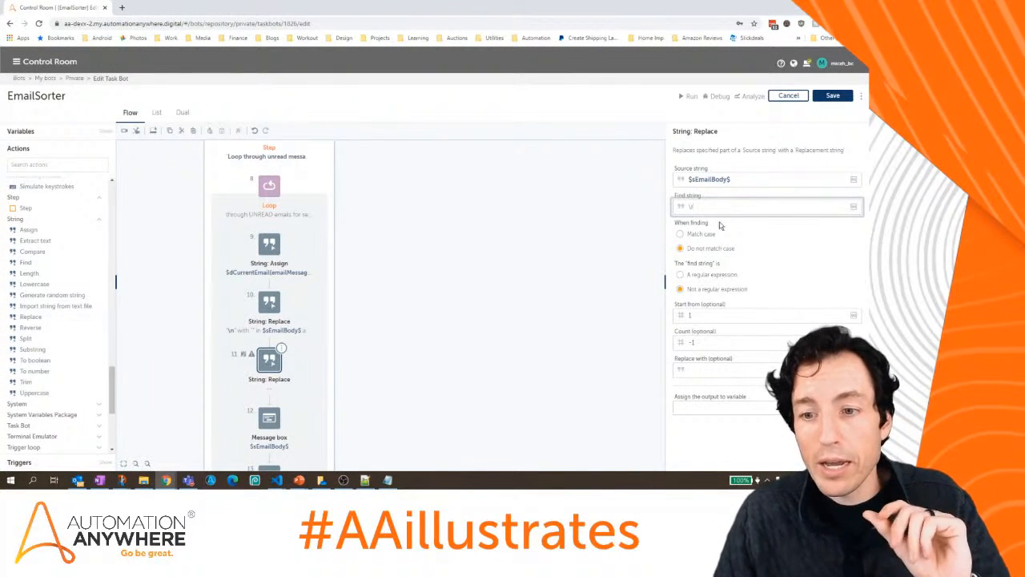
left_click(694, 278)
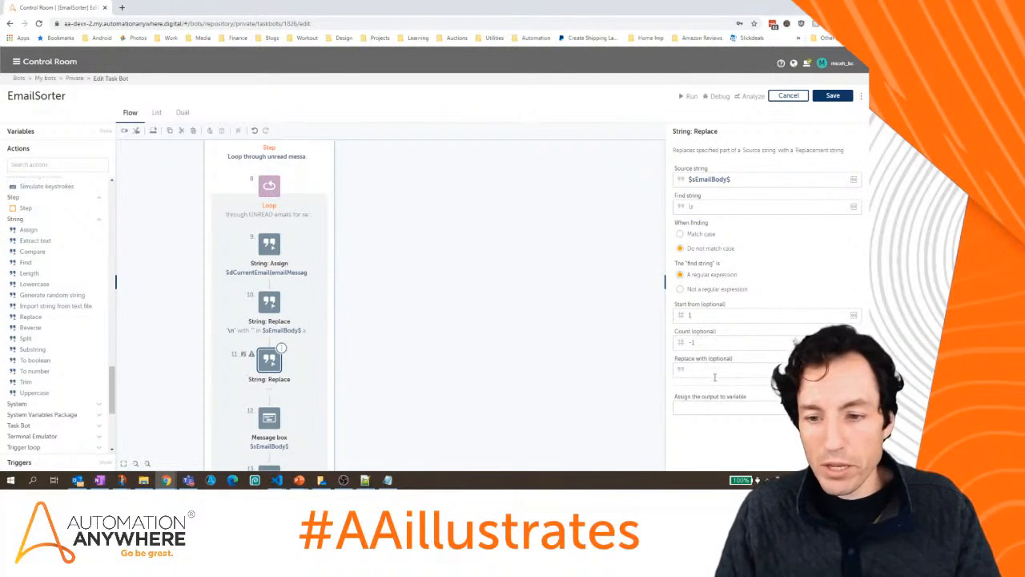
left_click(718, 408)
left_click(705, 430)
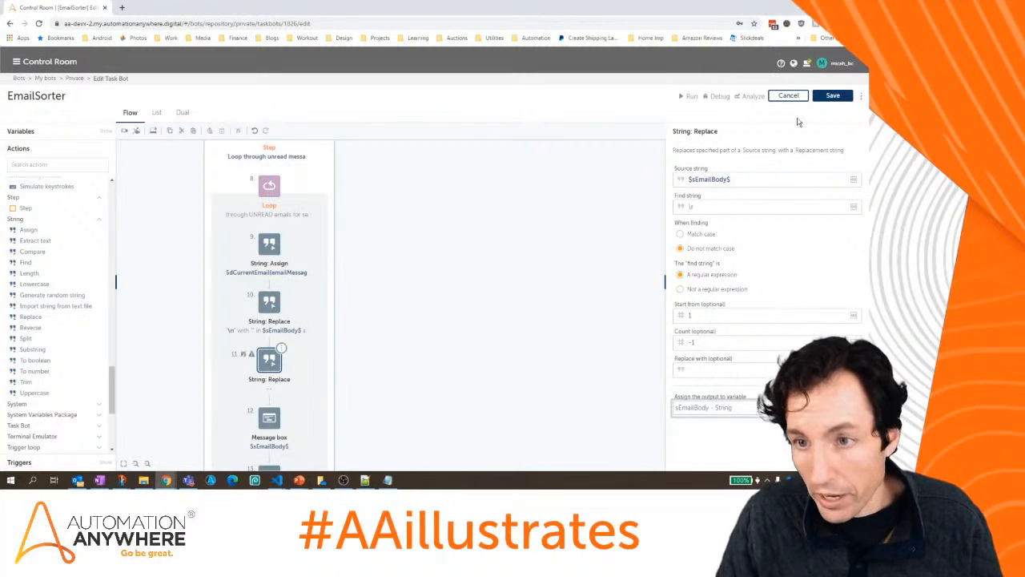
left_click(845, 100)
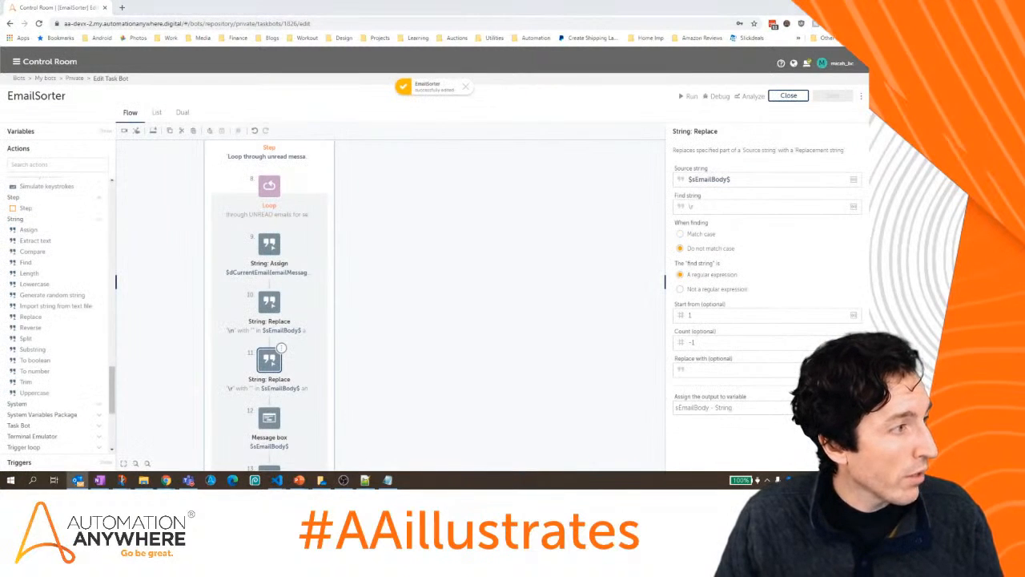
Switch to Outlook, read the bot's reply to the Helpdesk Test email, and close the message.
left_click(78, 481)
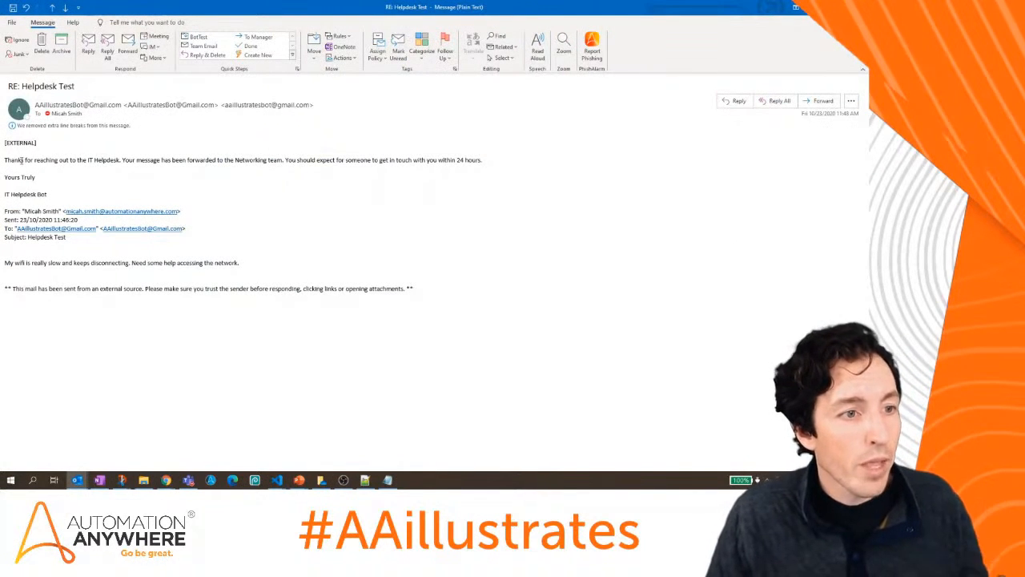
left_click_drag(6, 160, 455, 161)
left_click(515, 165)
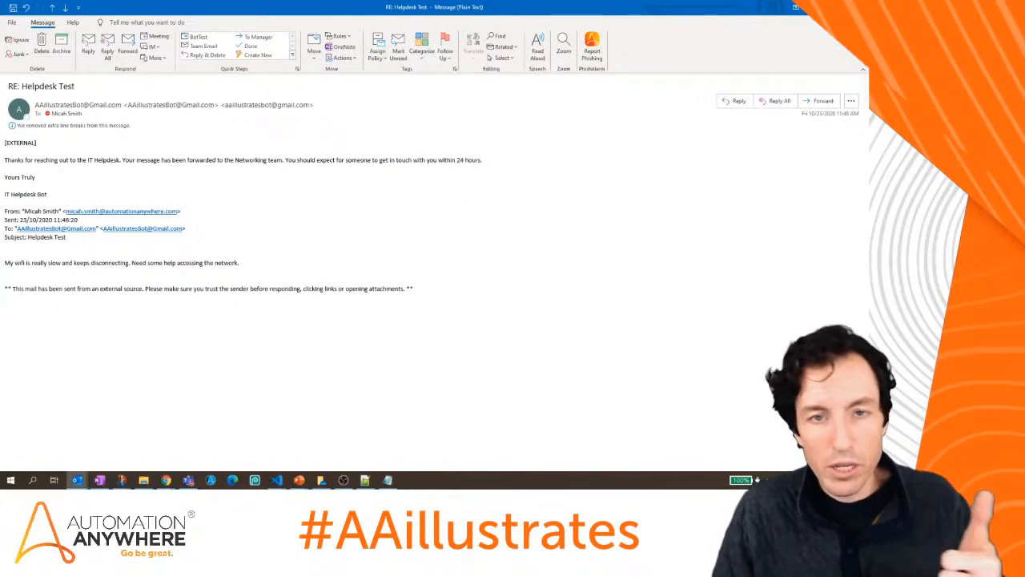
key("Escape")
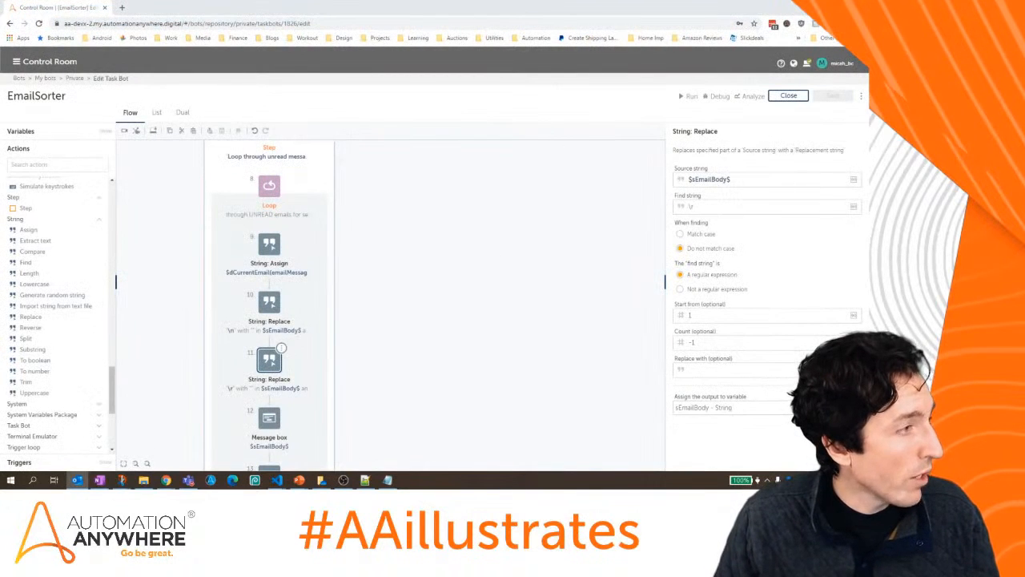
Create a new email addressed to the bot's Gmail account with the subject "Helpdesk Test 2".
key("ctrl+n")
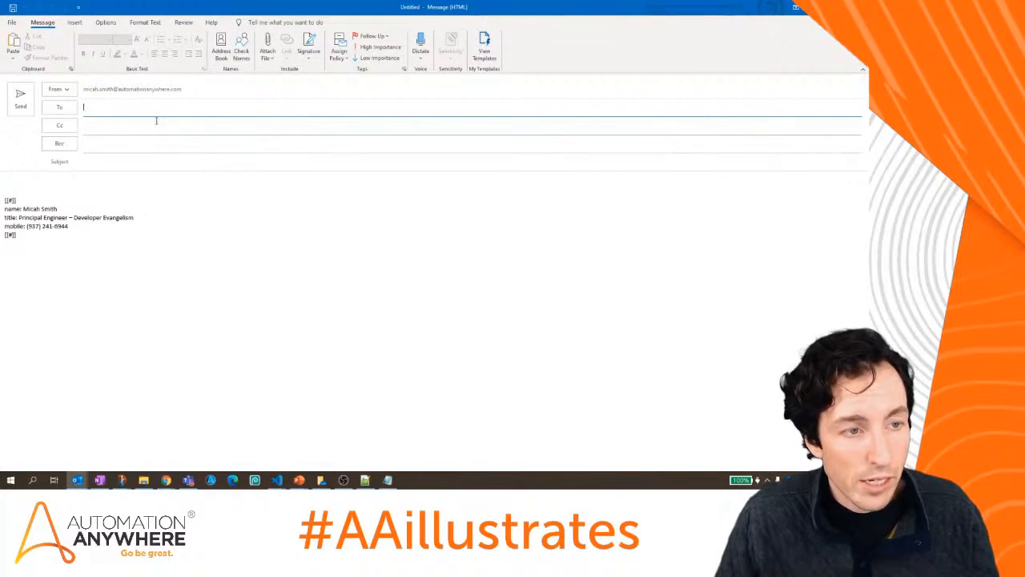
type("aa")
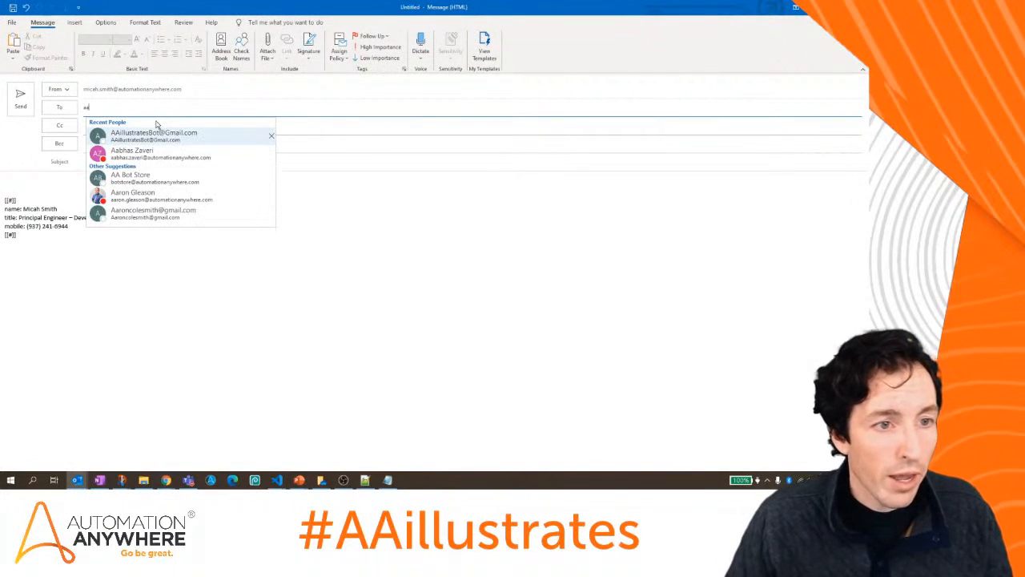
left_click(157, 133)
left_click(151, 163)
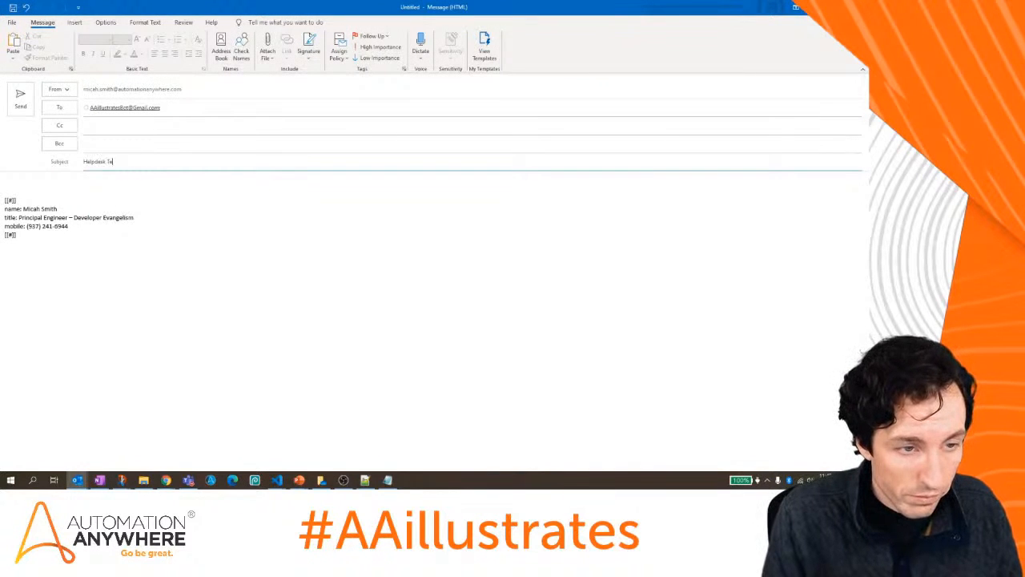
key("Tab")
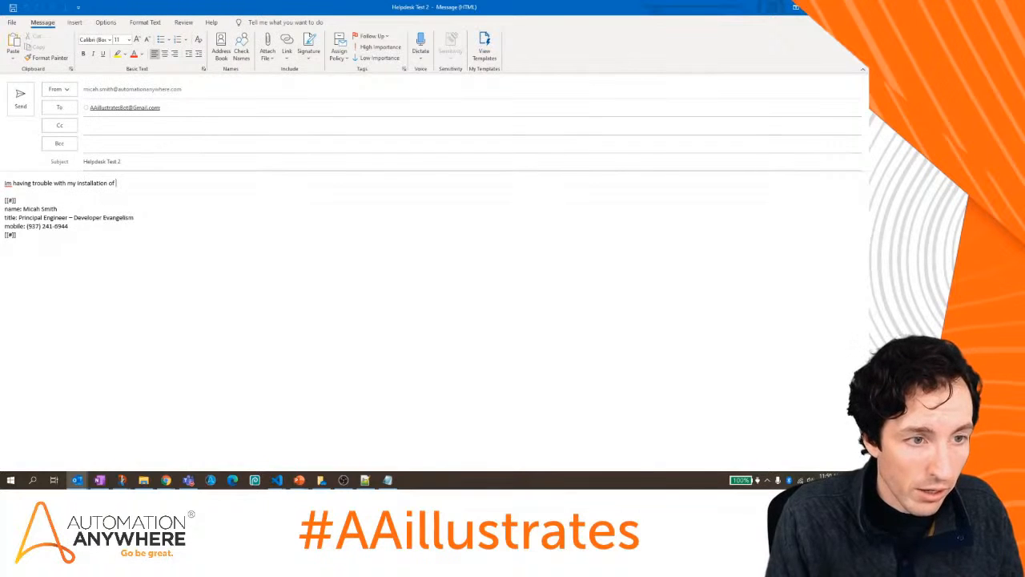
Write "Im having trouble with my installation of Microsoft Office. Need someone to install it again for me." in the body and send the email.
type("Microsoft")
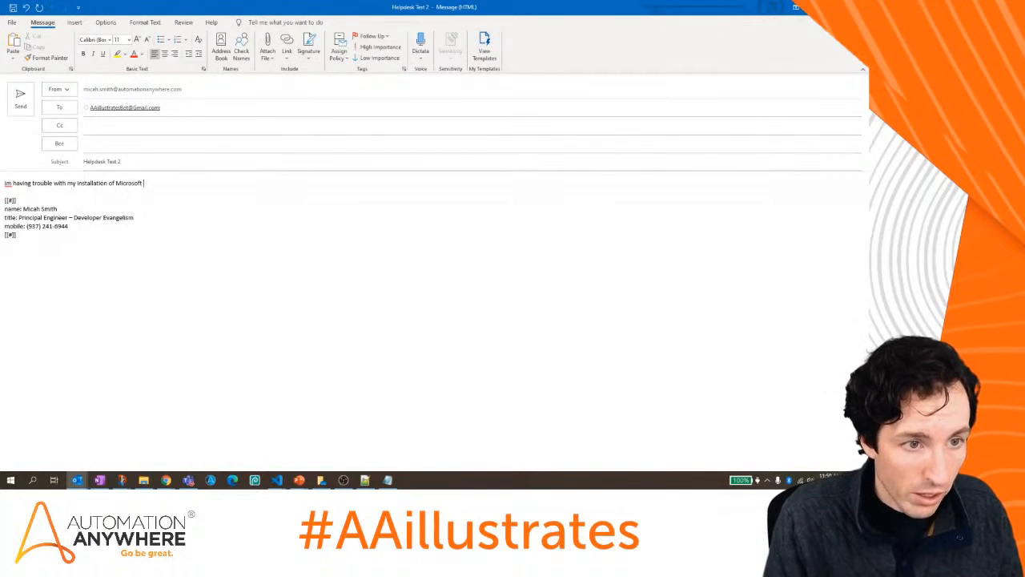
type(" Office. Ne")
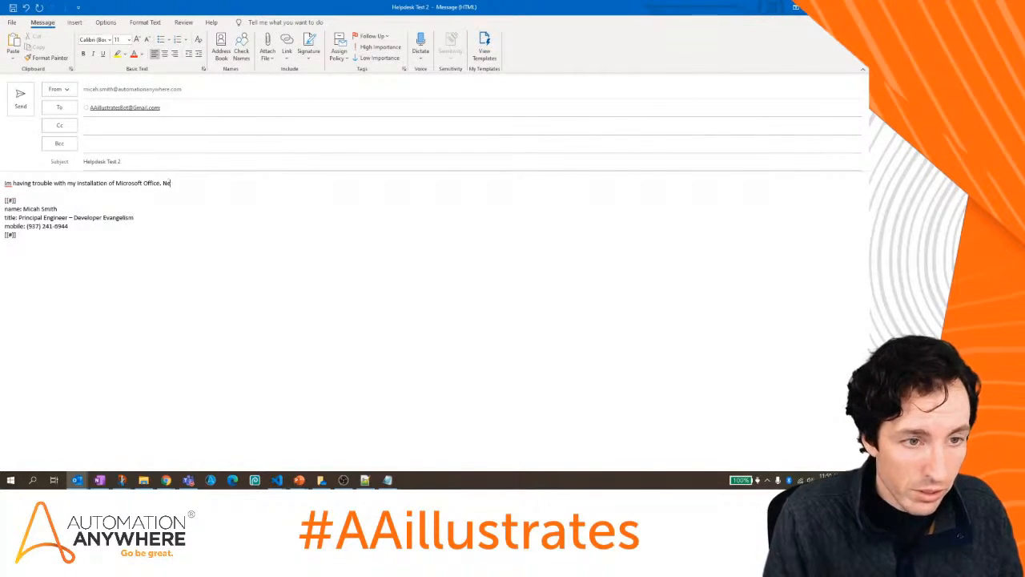
type("ed homeone to re")
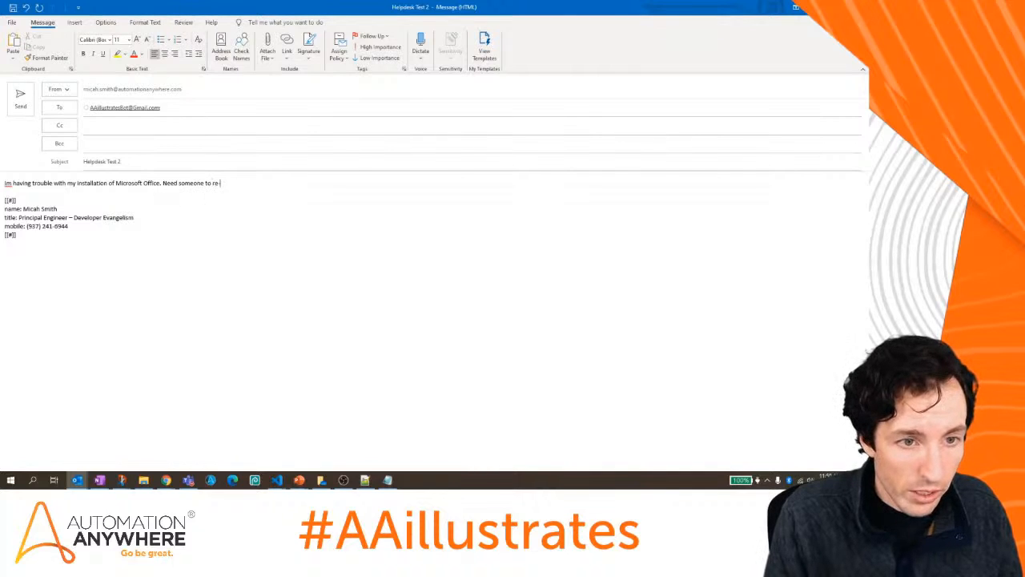
type("-in")
key("BackSpace")
key("BackSpace")
key("BackSpace")
key("BackSpace")
key("BackSpace")
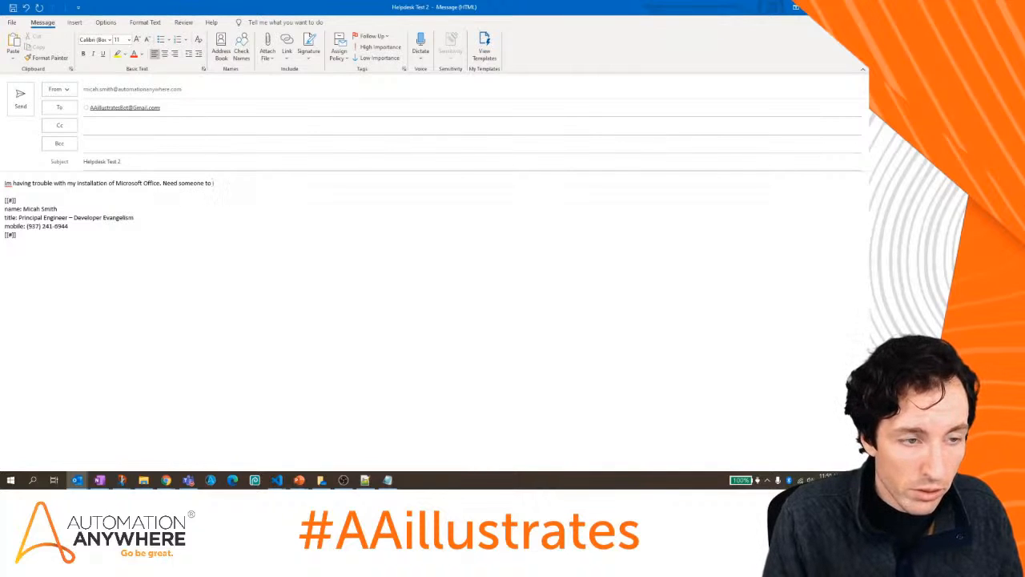
type("install it again for me.")
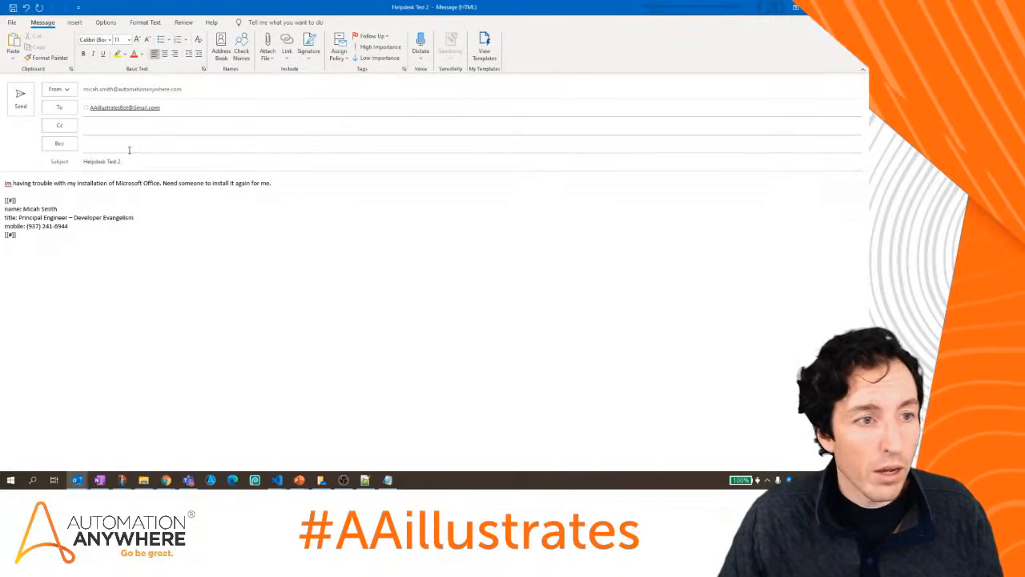
left_click(20, 98)
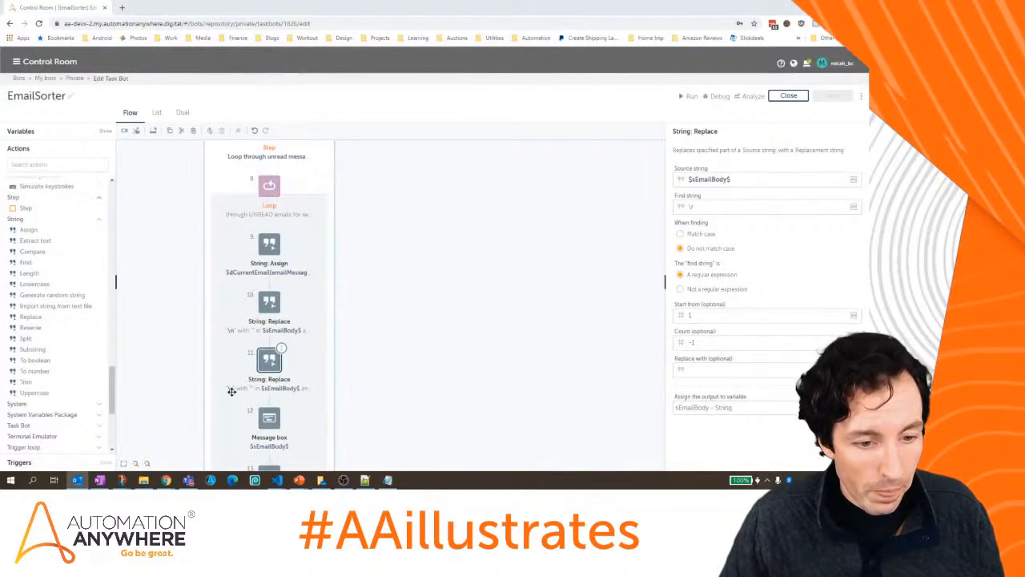
Switch to the bot's Gmail inbox, refresh it until the Helpdesk Test 2 email arrives, and return to the bot editor.
mouse_move(168, 486)
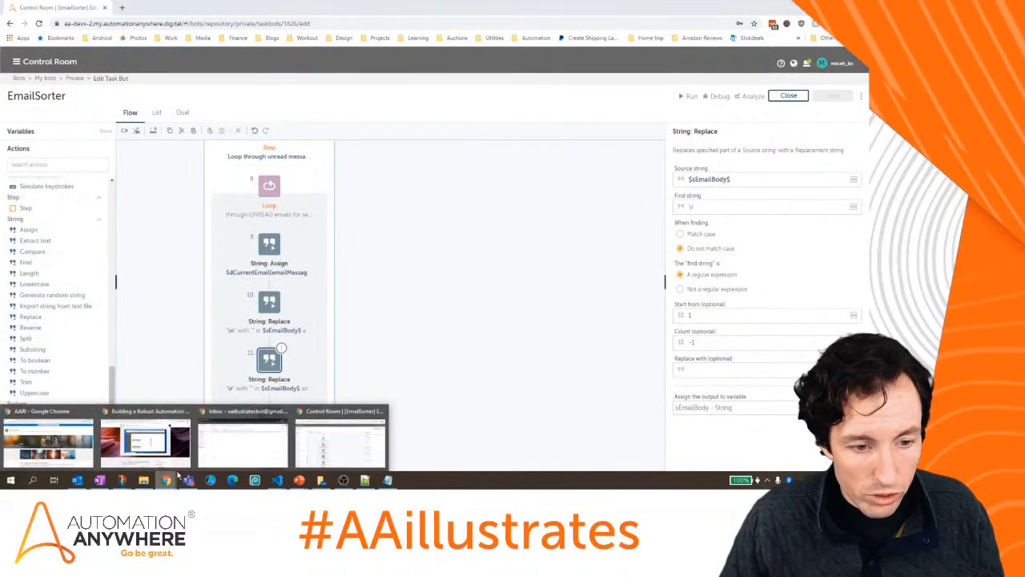
left_click(271, 442)
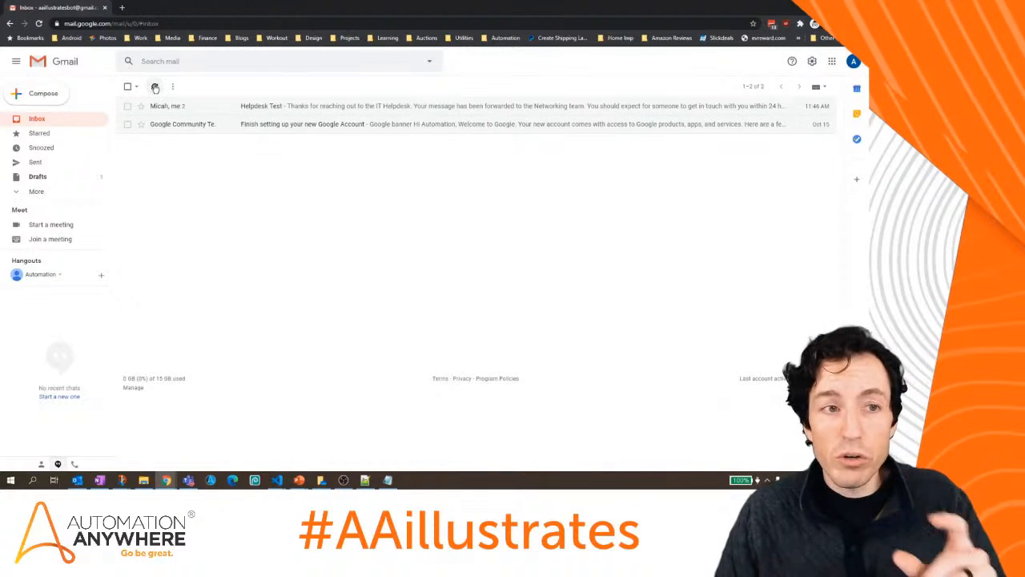
left_click(155, 87)
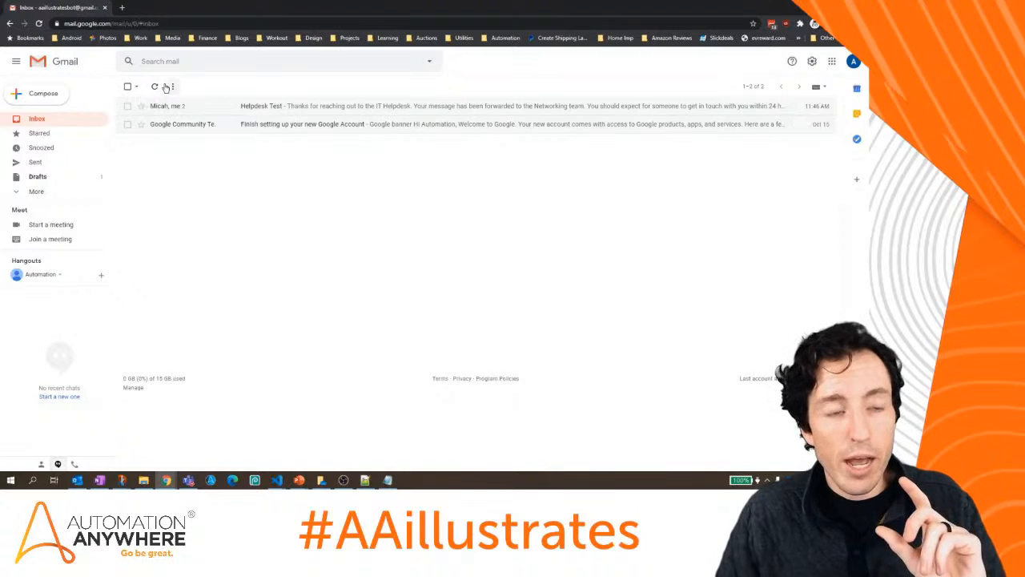
left_click(158, 89)
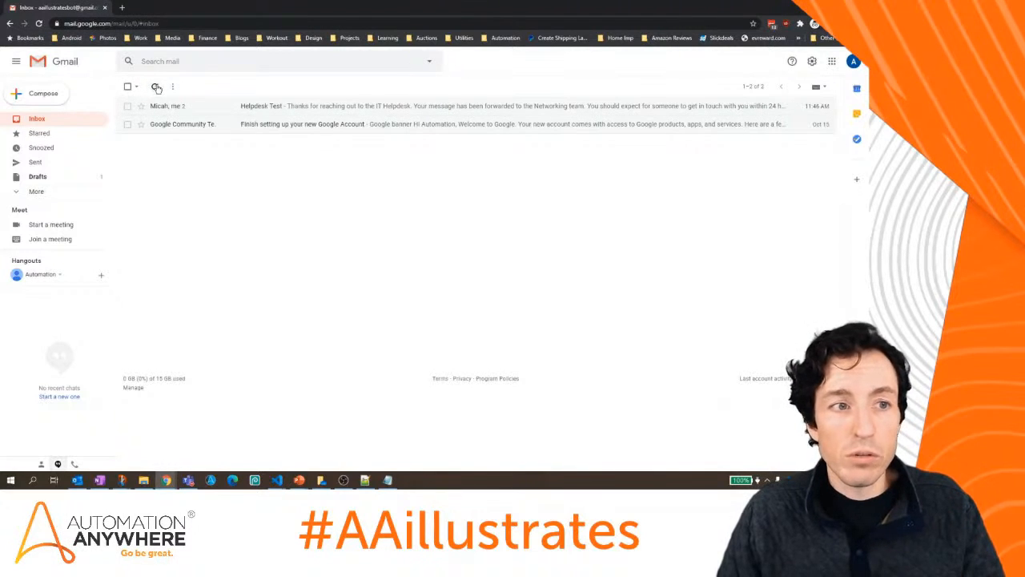
left_click(158, 89)
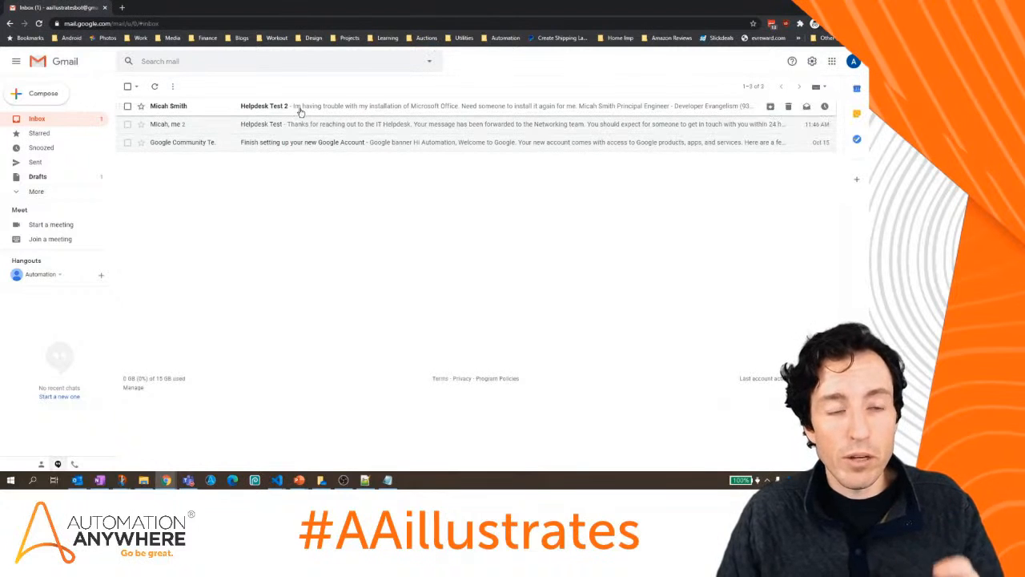
left_click(817, 7)
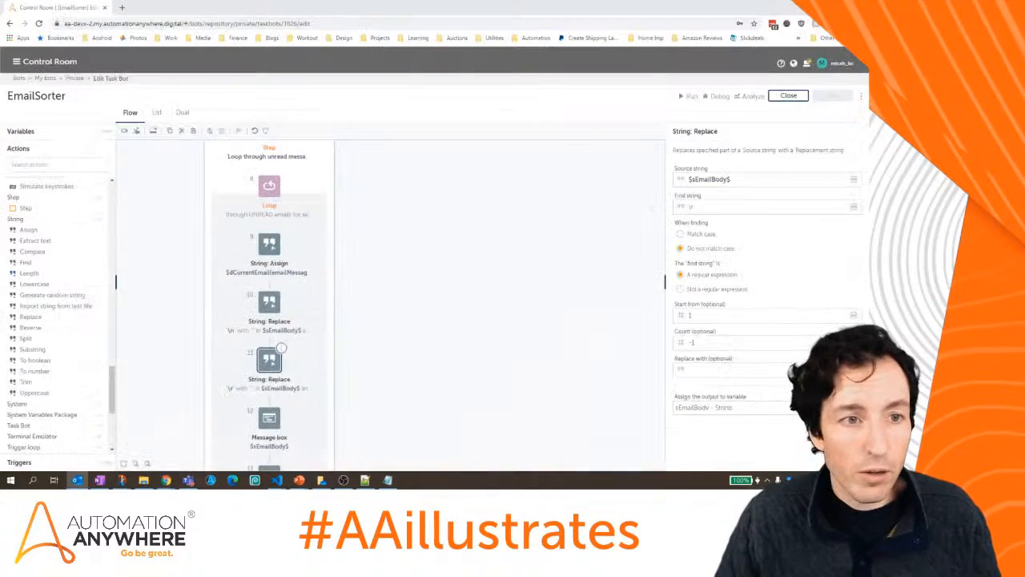
Run the EmailSorter bot, dismiss its dialogs, and check in Outlook which team its reply to Helpdesk Test 2 names.
left_click(685, 96)
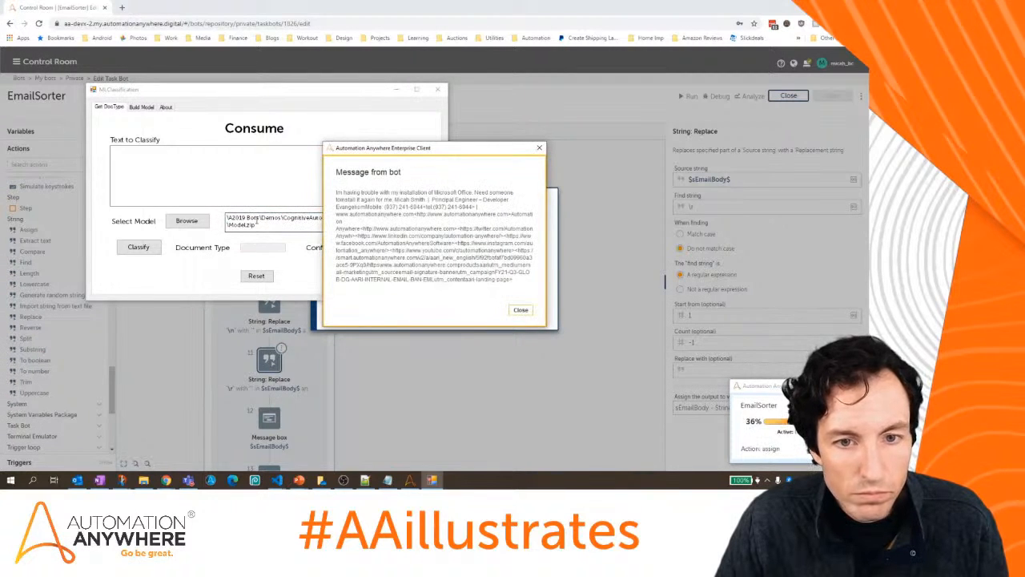
left_click(521, 310)
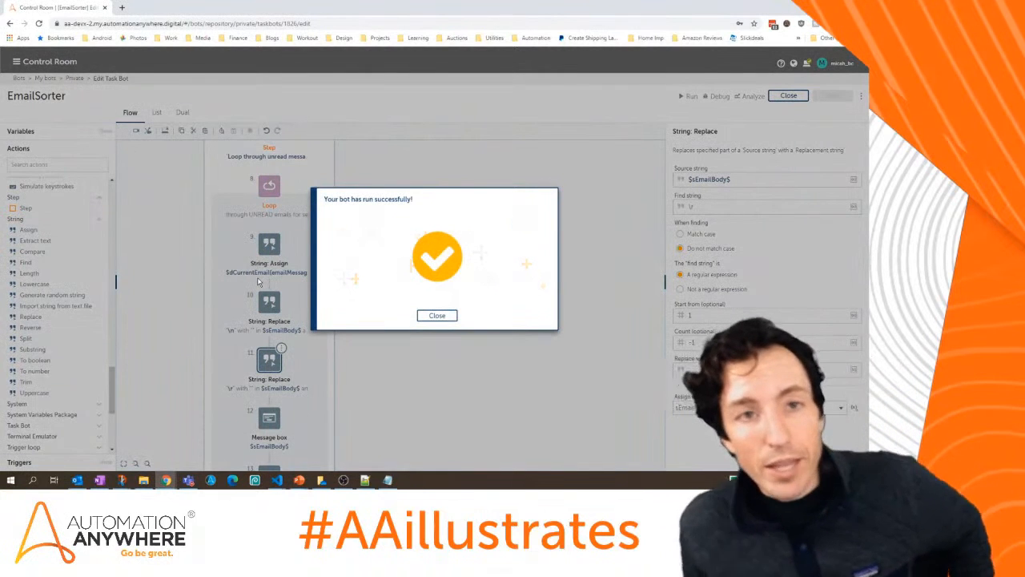
left_click(437, 315)
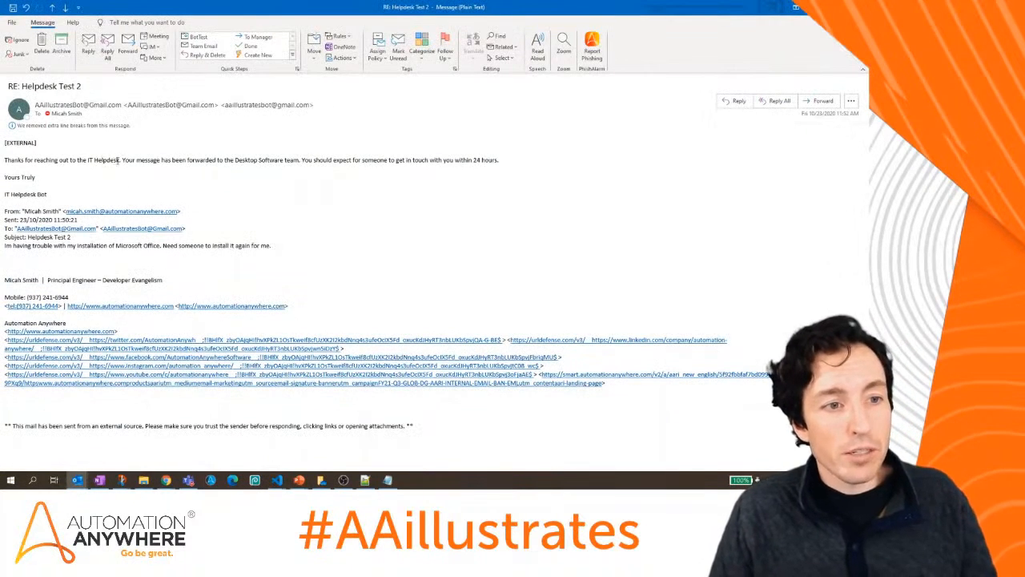
left_click_drag(120, 160, 315, 161)
left_click(492, 175)
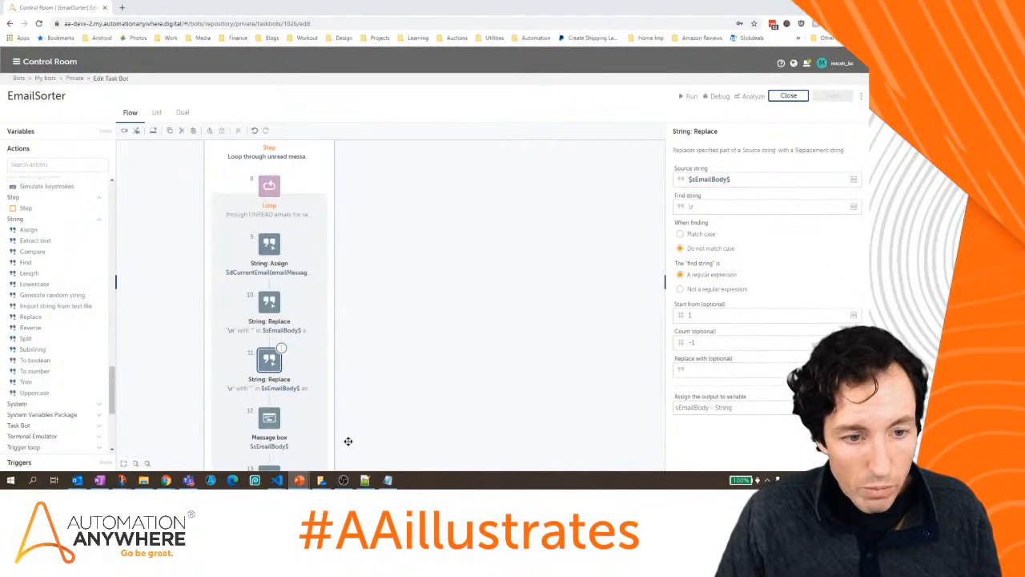
Switch to PowerPoint, start the slide show from the "Lets Build a Bot!" slide, and advance to the Recap slide.
left_click(298, 480)
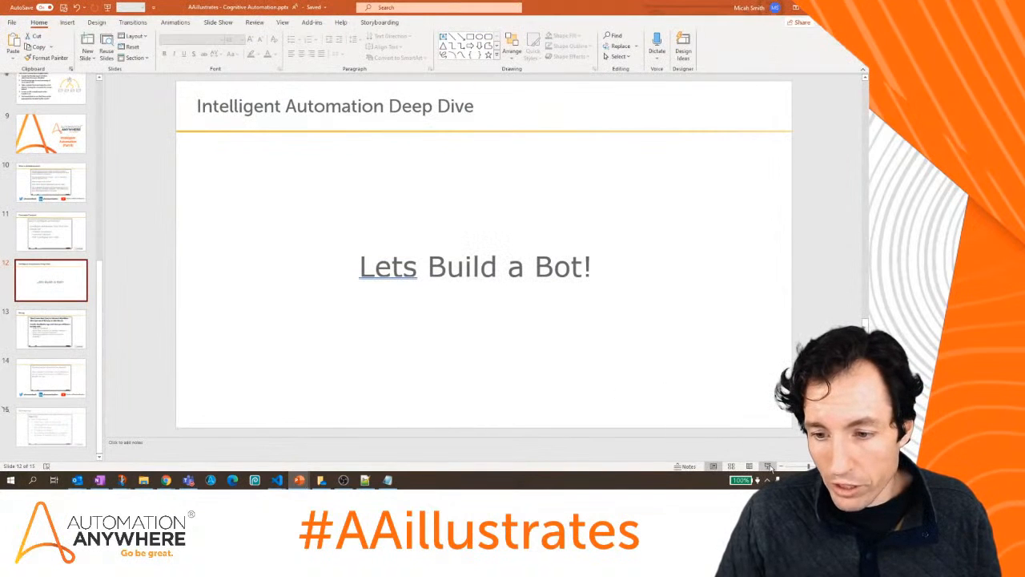
left_click(768, 465)
left_click(653, 290)
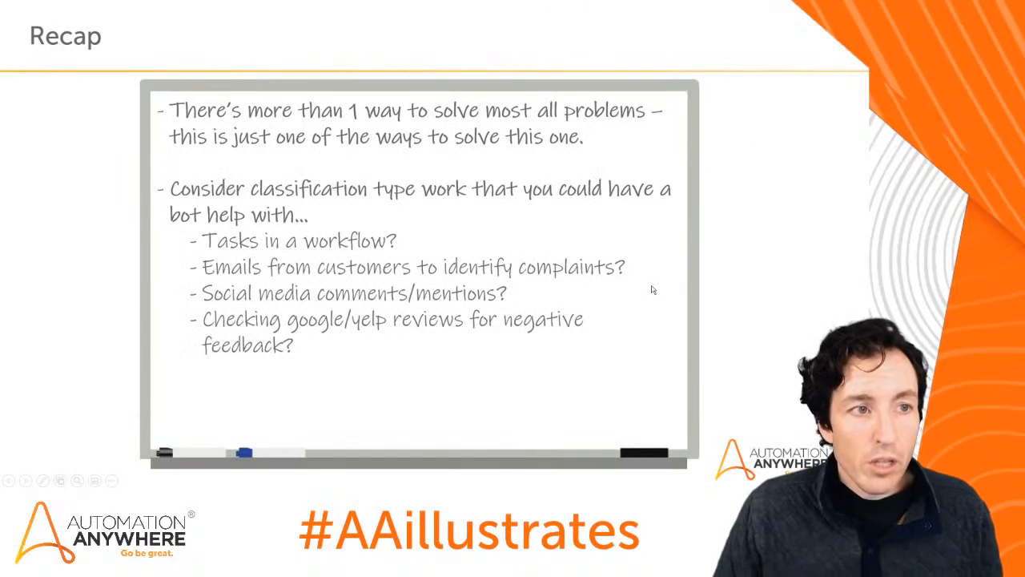